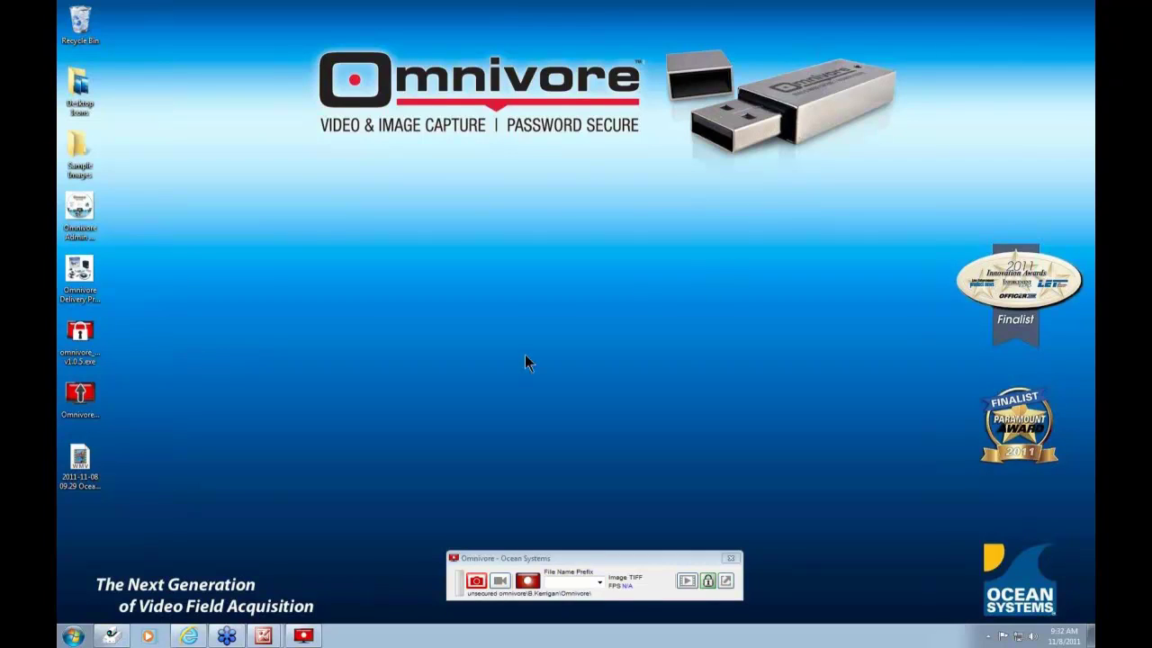
- Open the Omnivore Delivery Presentation.png picture and move the Omnivore capture toolbar slightly lower
{"action": "mouse_move", "coordinate": [263, 635]}
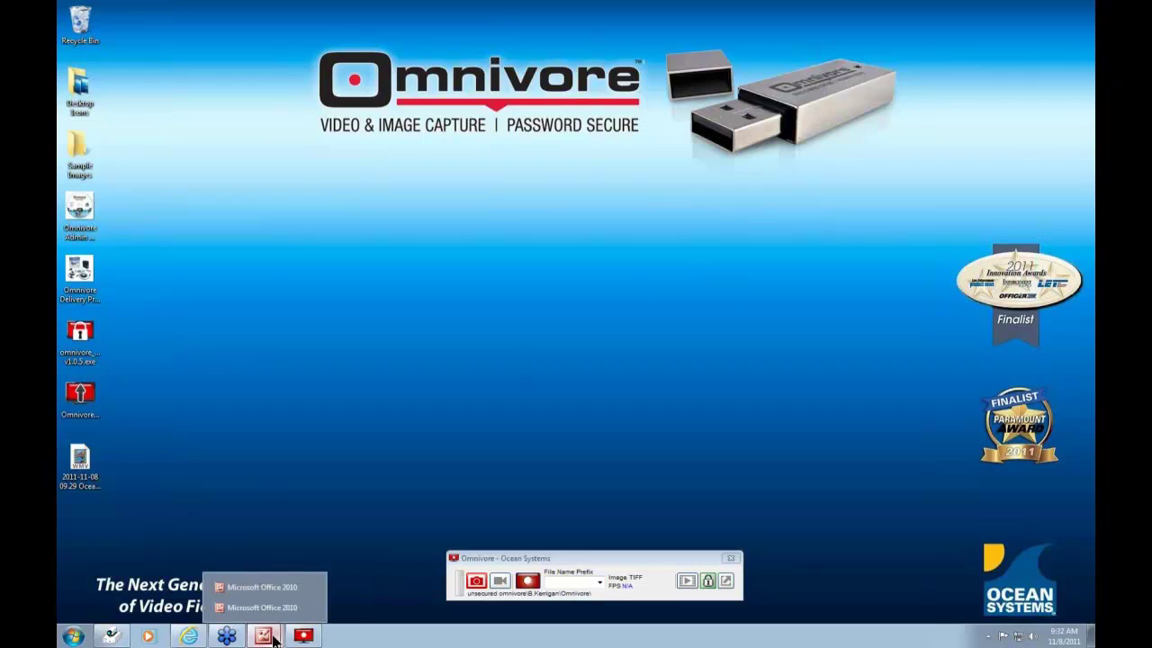
{"action": "left_click", "coordinate": [267, 587]}
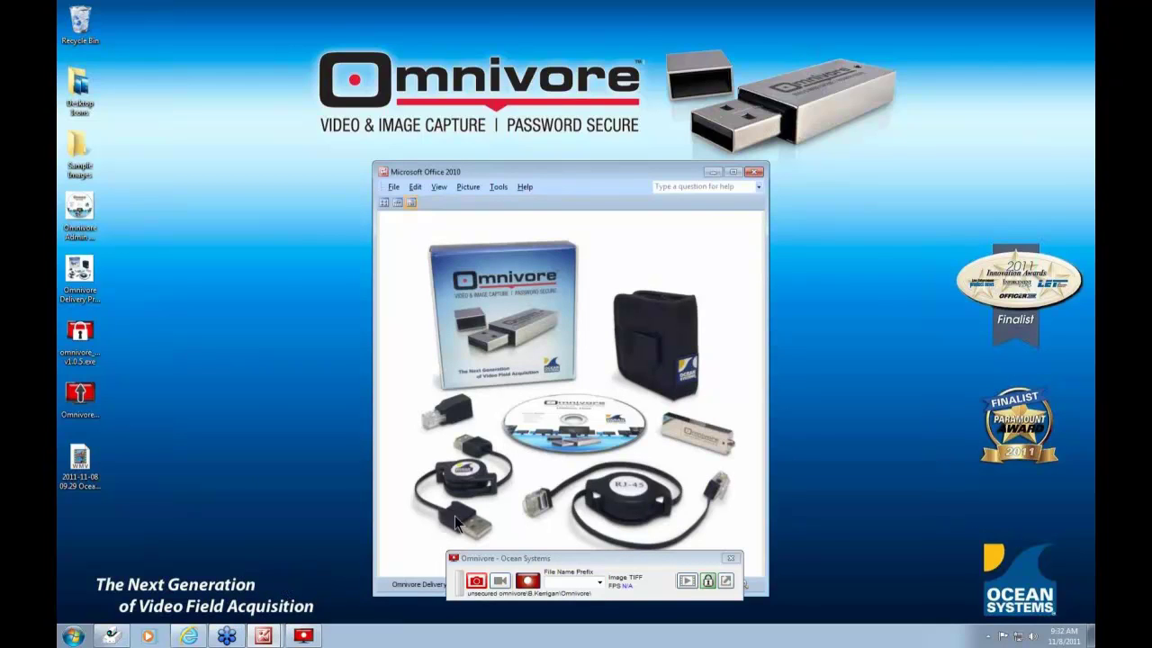
{"action": "left_click_drag", "start_coordinate": [592, 556], "coordinate": [588, 627]}
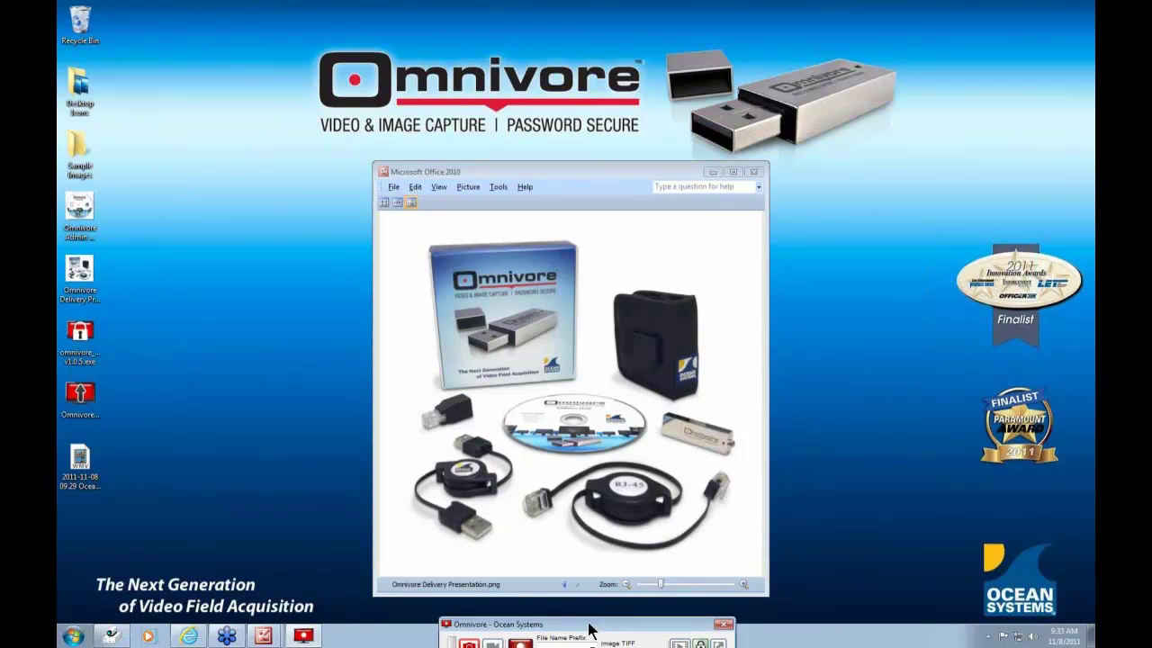
{"action": "left_click", "coordinate": [263, 635]}
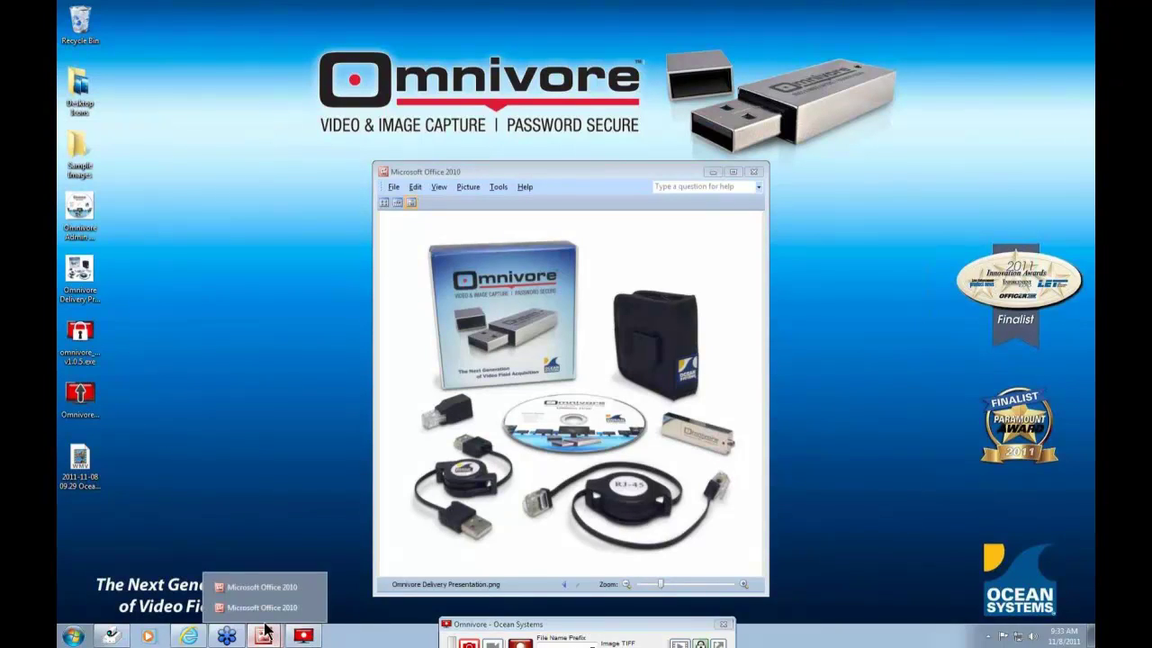
- View Omnivore Admin CD.jpg, return to the delivery presentation picture, then minimize the window
{"action": "left_click", "coordinate": [265, 607]}
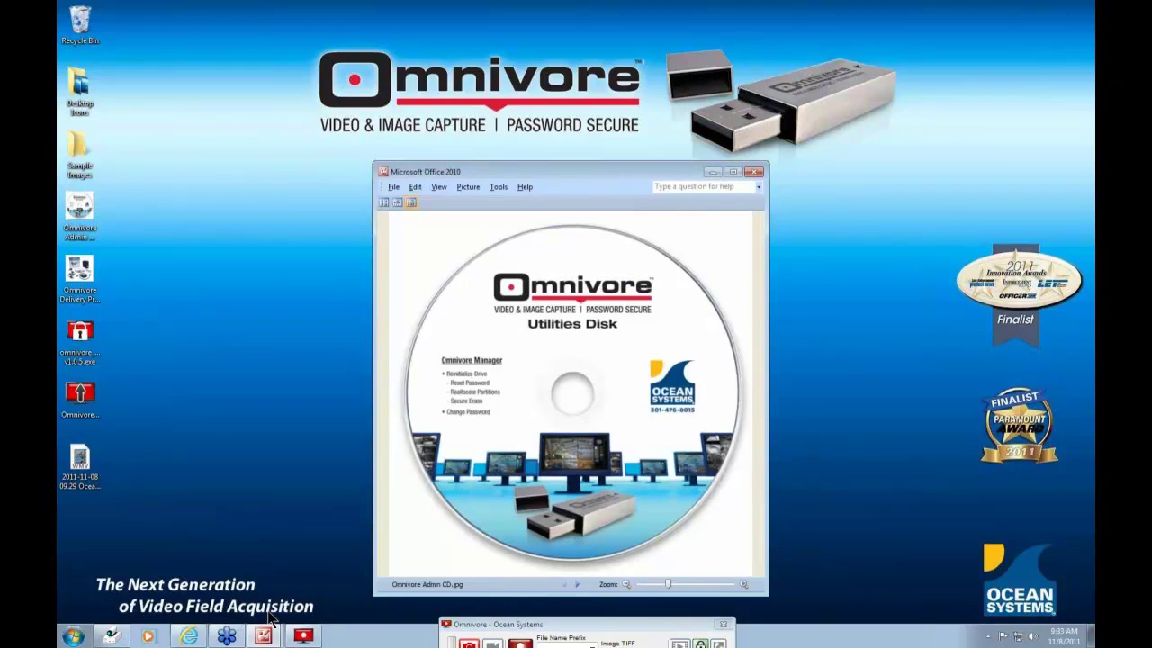
{"action": "mouse_move", "coordinate": [317, 635]}
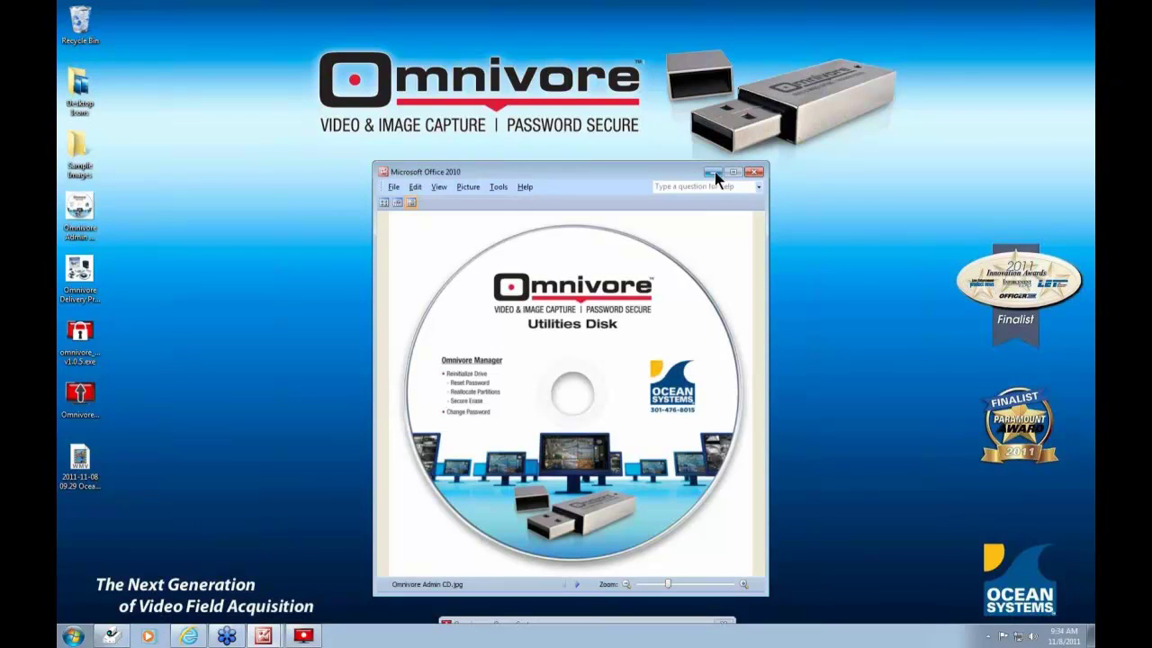
{"action": "key", "text": "Right"}
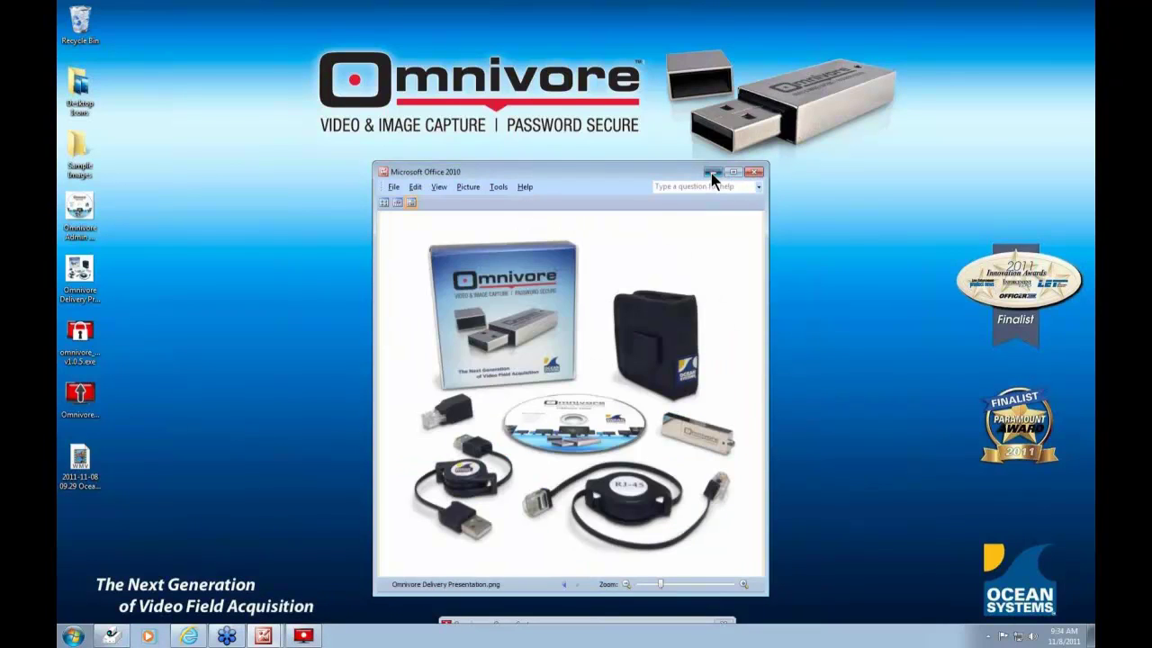
{"action": "left_click", "coordinate": [711, 173]}
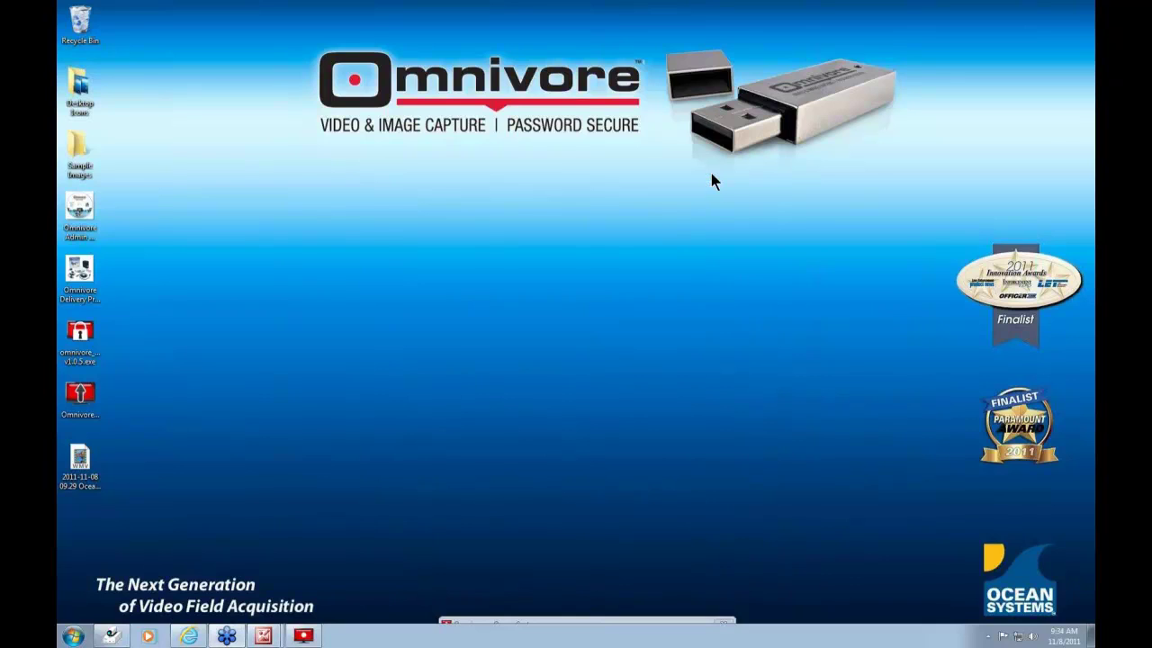
- Launch omnivore v1.0.5.exe from mid-desktop and cancel its Change Password form unchanged
{"action": "left_click_drag", "start_coordinate": [92, 343], "coordinate": [558, 338]}
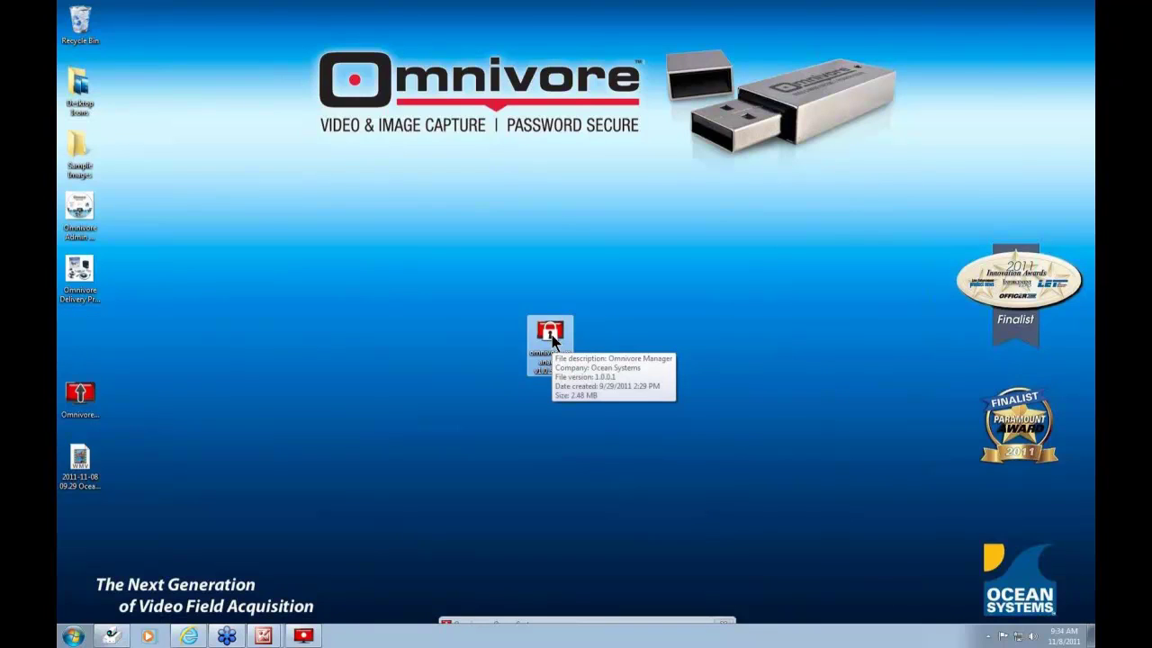
{"action": "double_click", "coordinate": [551, 335]}
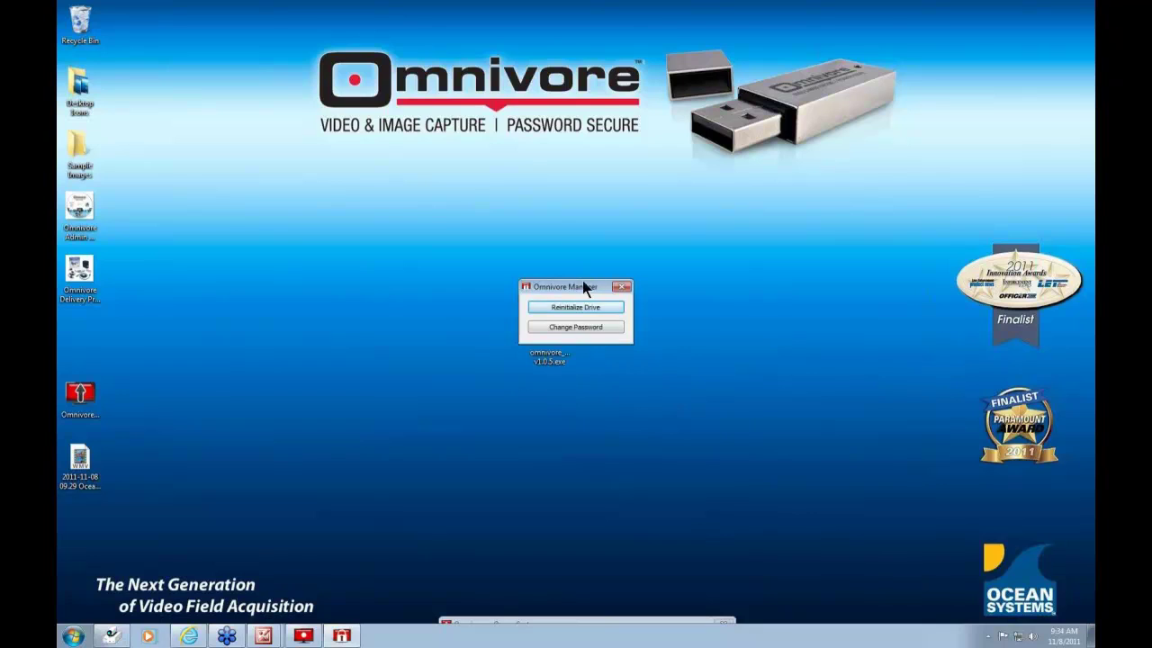
{"action": "left_click_drag", "start_coordinate": [583, 282], "coordinate": [568, 313]}
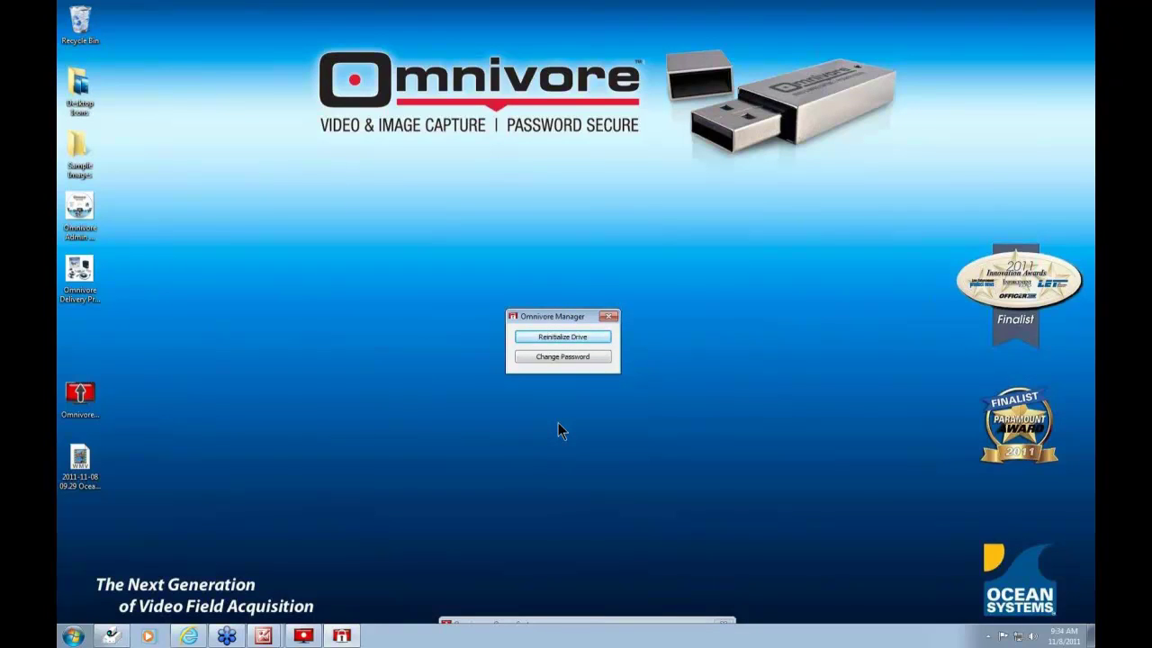
{"action": "left_click", "coordinate": [559, 358]}
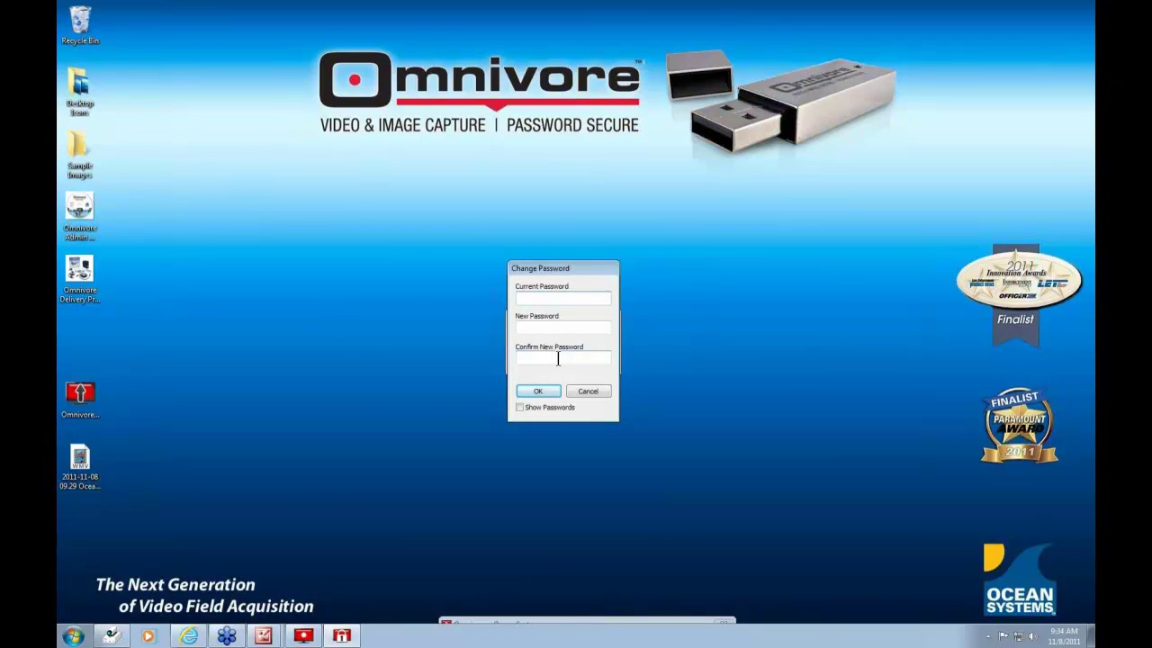
{"action": "left_click", "coordinate": [587, 393]}
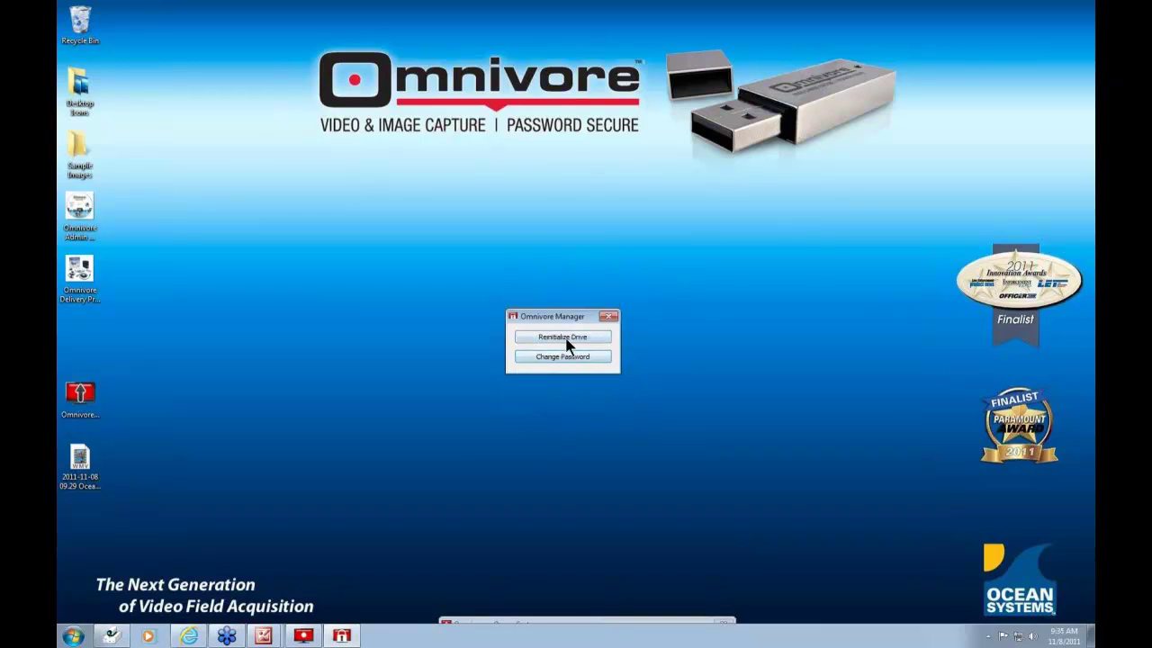
- Reinitialize the drive, confirming with 'proceed', to reach the 1.78 GB / 27.84 GB partition dialog
{"action": "left_click", "coordinate": [566, 337]}
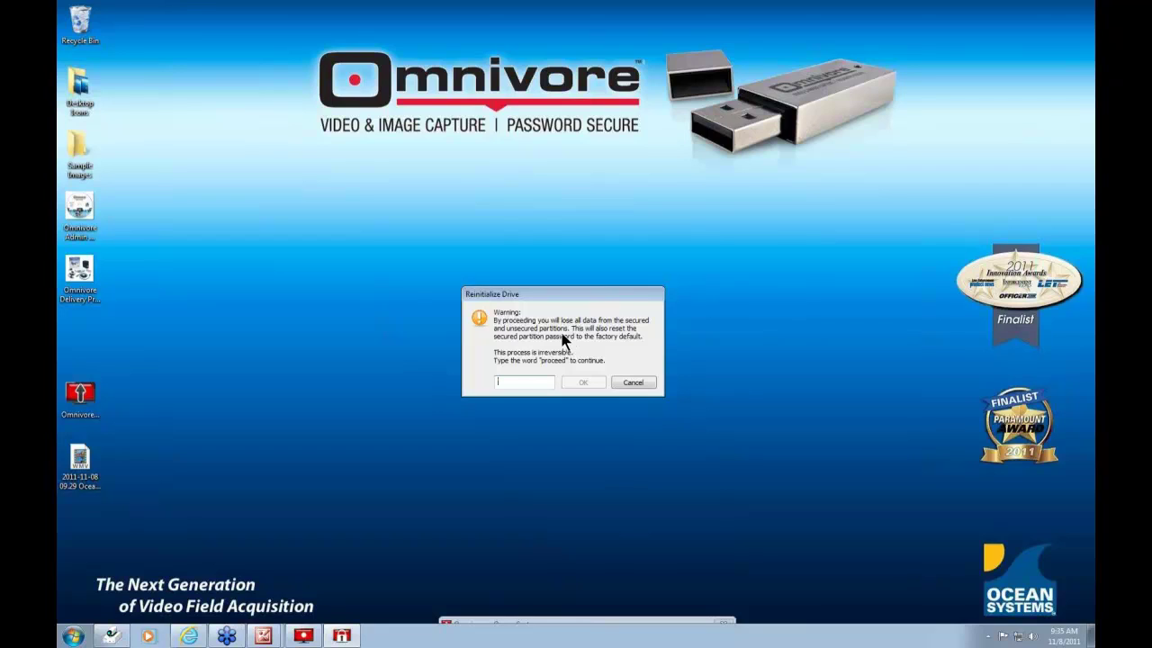
{"action": "type", "text": "proceed"}
{"action": "left_click", "coordinate": [583, 383]}
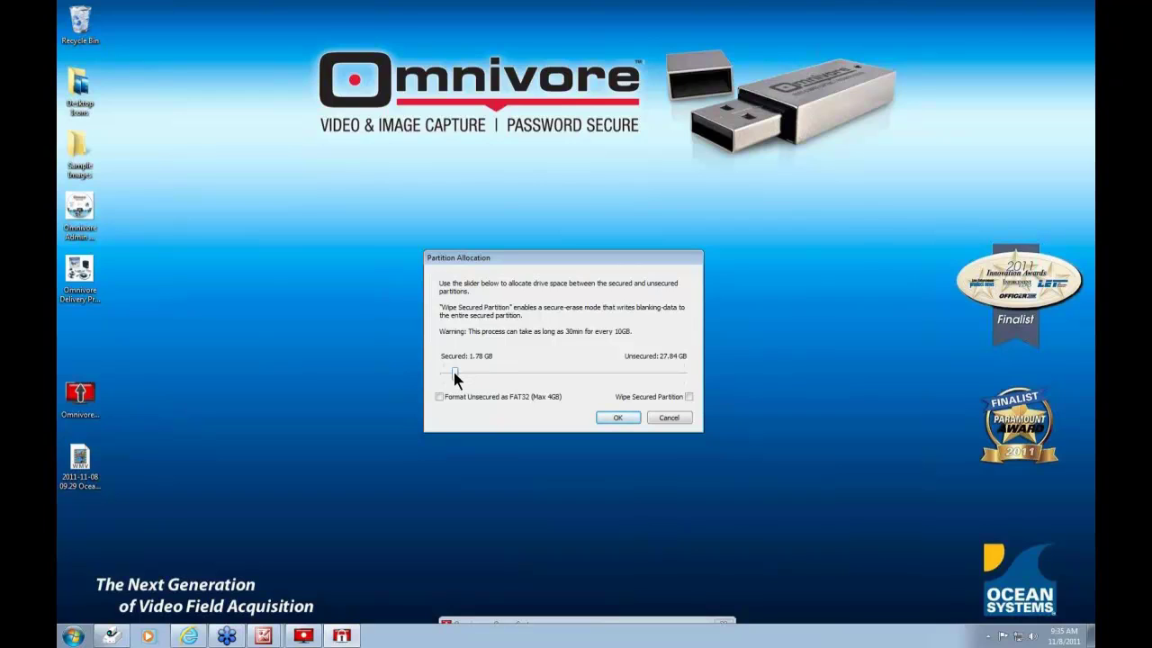
- Try 3.55 and 3.83 GB secured splits, FAT32 and no wipe, then cancel and close
{"action": "left_click_drag", "start_coordinate": [455, 378], "coordinate": [658, 387]}
{"action": "left_click_drag", "start_coordinate": [657, 385], "coordinate": [468, 380]}
{"action": "left_click", "coordinate": [438, 397]}
{"action": "left_click", "coordinate": [689, 398]}
{"action": "left_click", "coordinate": [666, 419]}
{"action": "left_click", "coordinate": [609, 317]}
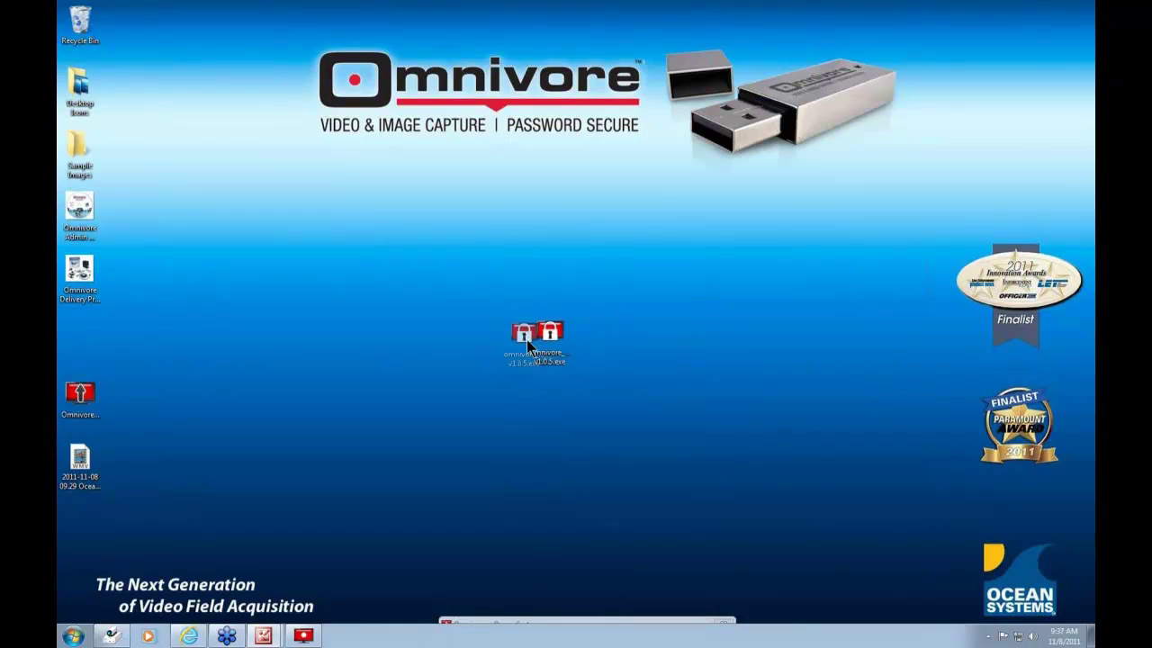
- Return omnivore_v1.0.5.exe to the icon column and move the Omnivore updater to the desktop centre
{"action": "left_click_drag", "start_coordinate": [67, 340], "coordinate": [69, 342]}
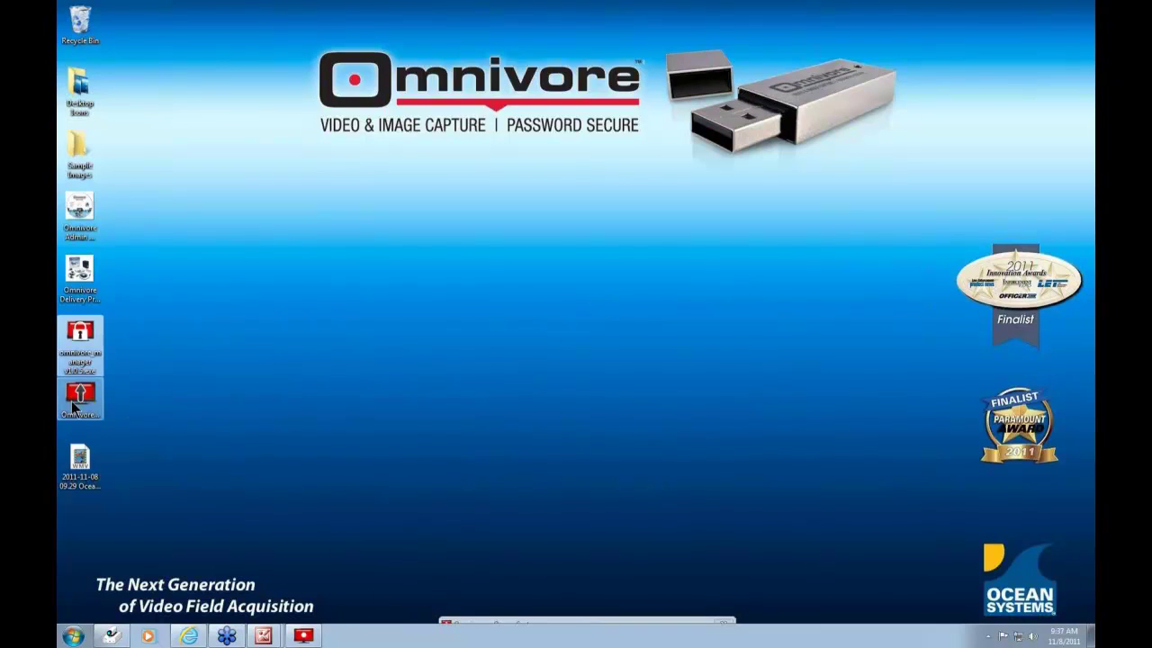
{"action": "left_click_drag", "start_coordinate": [79, 396], "coordinate": [579, 328]}
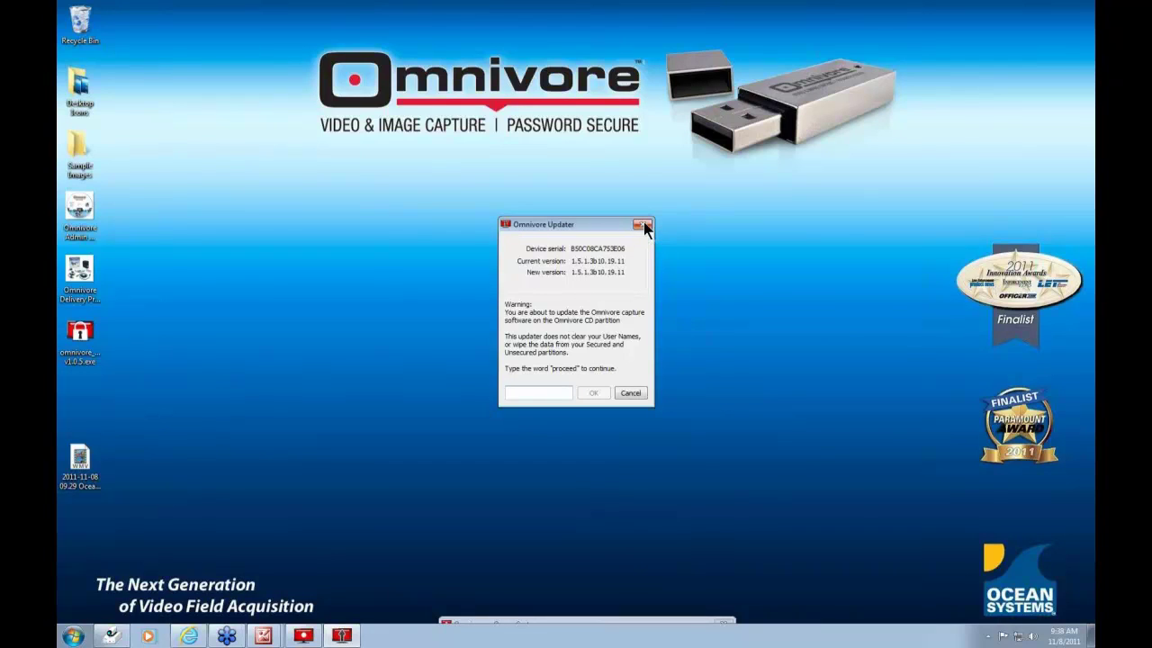
- Close the Omnivore Updater prompt without updating
{"action": "left_click", "coordinate": [643, 225]}
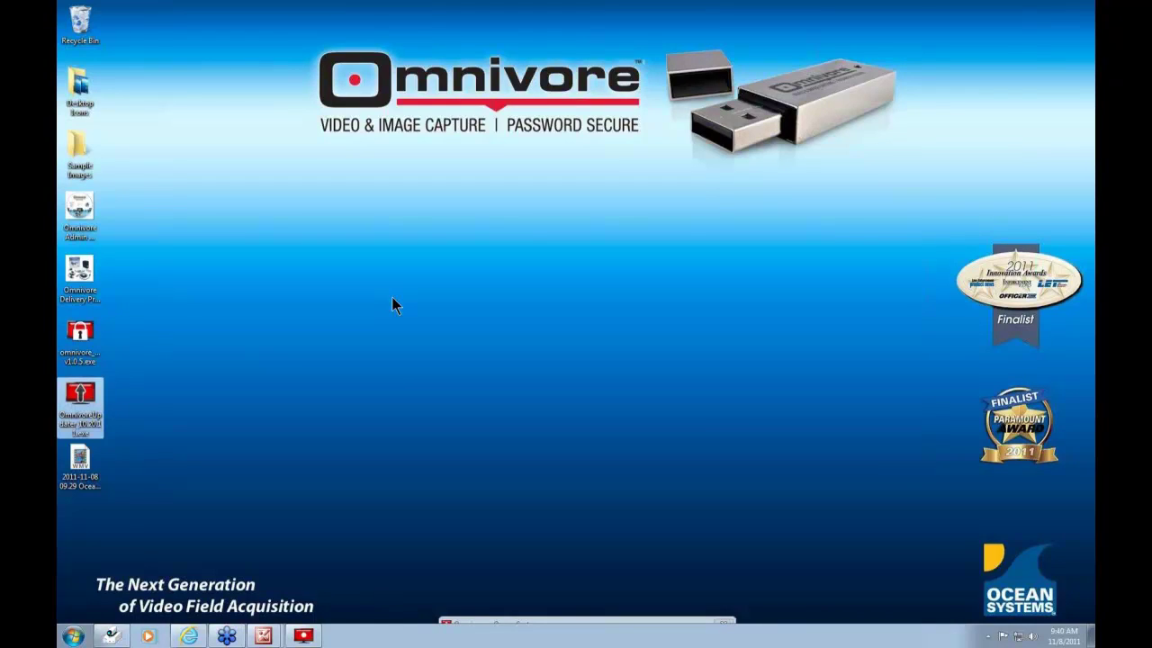
- Restore the hidden Omnivore capture bar and expand it into the full settings window
{"action": "left_click", "coordinate": [562, 622]}
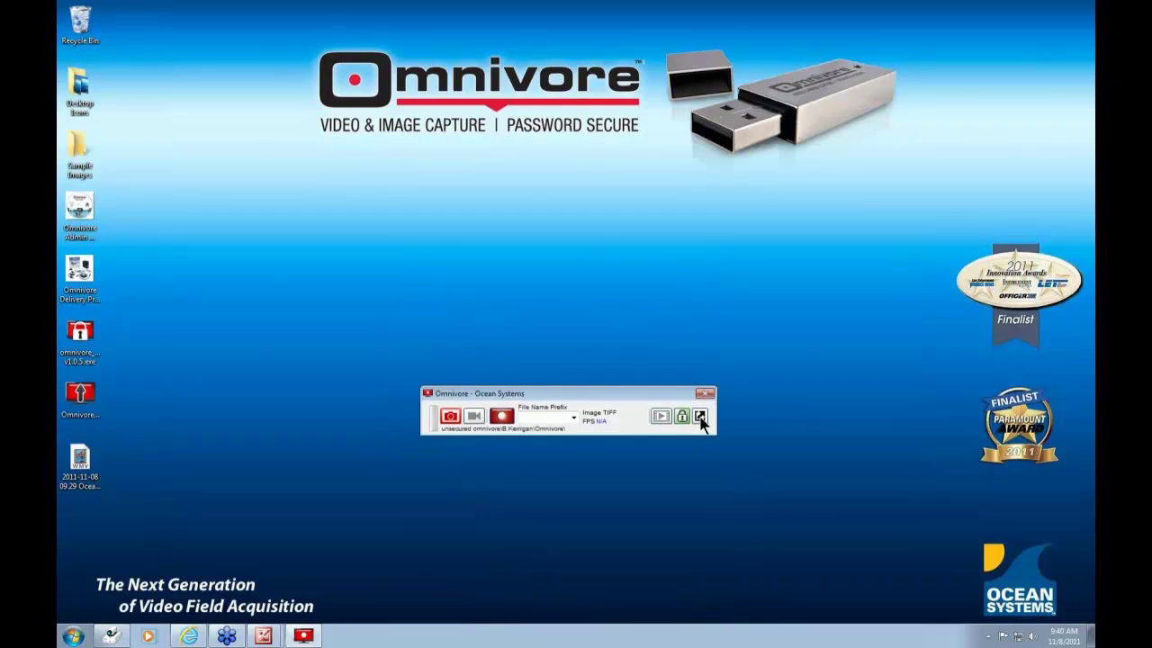
{"action": "left_click", "coordinate": [701, 417]}
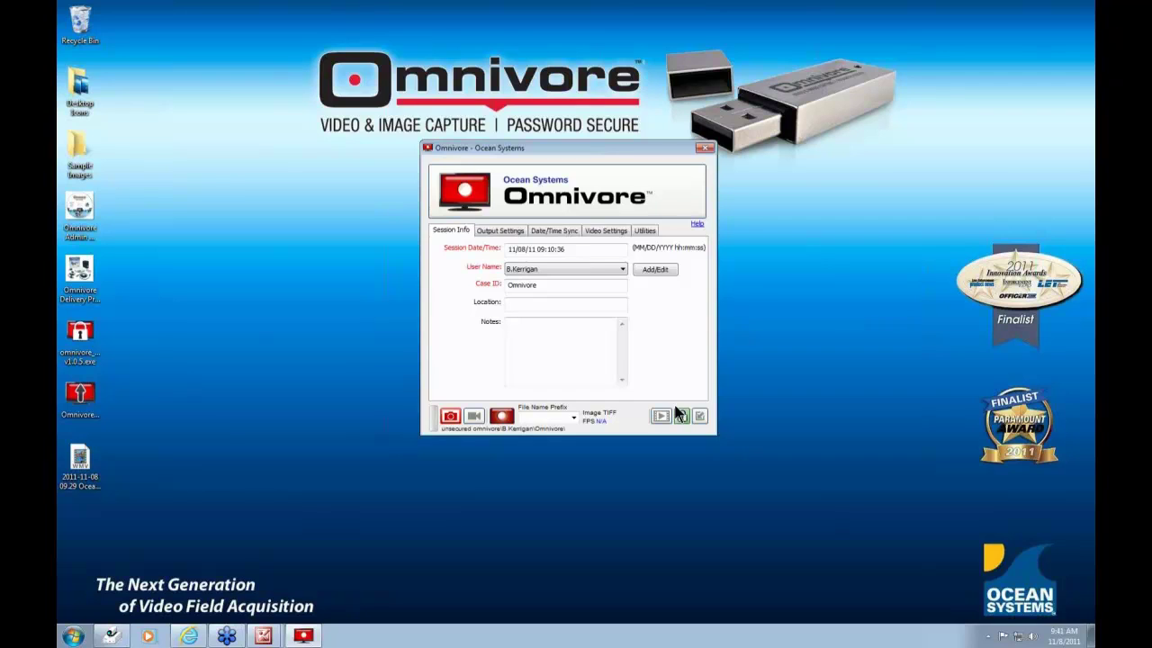
- Move the Omnivore settings window slightly lower and left, then check the free disk space
{"action": "left_click_drag", "start_coordinate": [594, 160], "coordinate": [583, 209]}
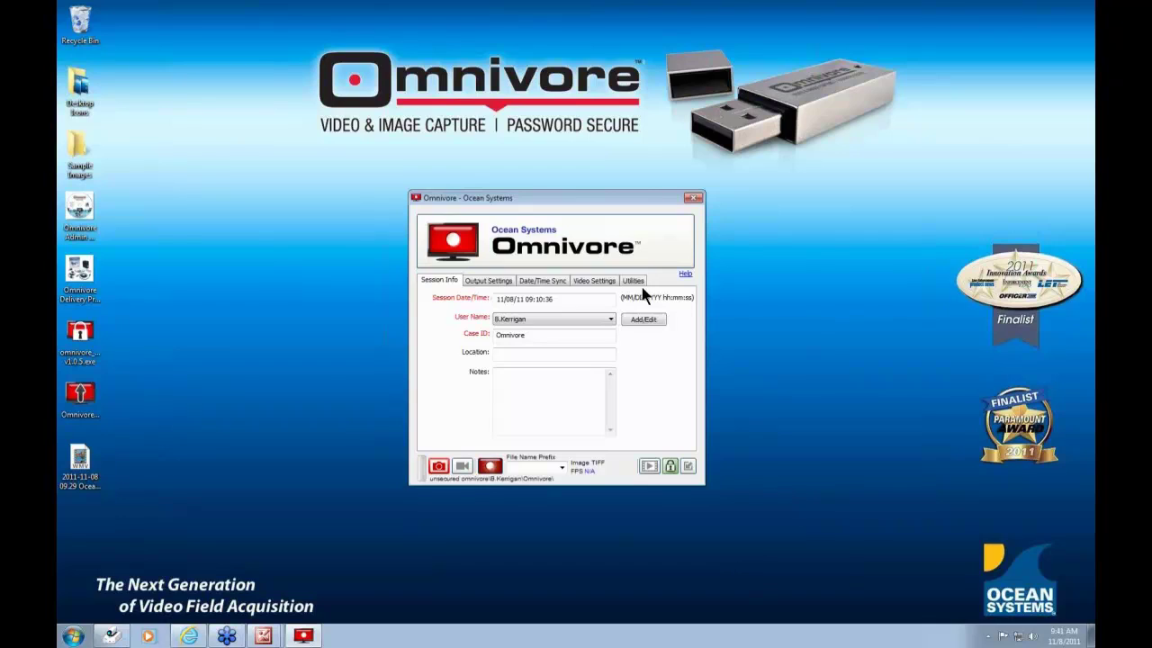
{"action": "mouse_move", "coordinate": [421, 475]}
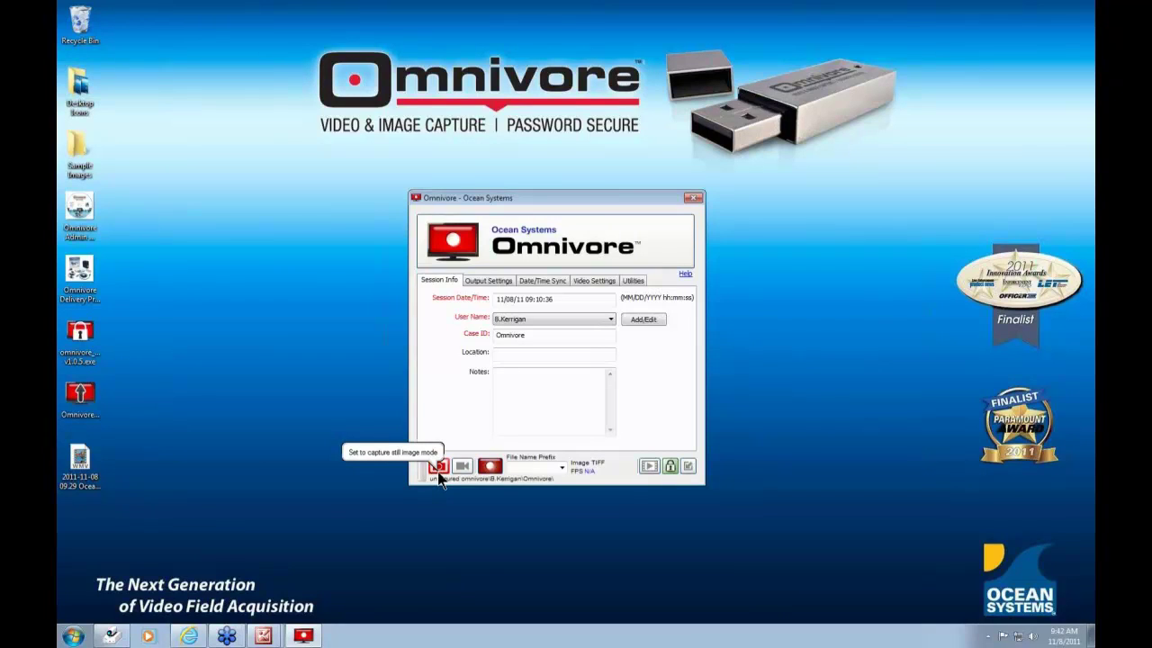
- Toggle between still TIFF and video capture, ending in 125 FPS video mode, and toggle the drive lock
{"action": "left_click", "coordinate": [439, 467]}
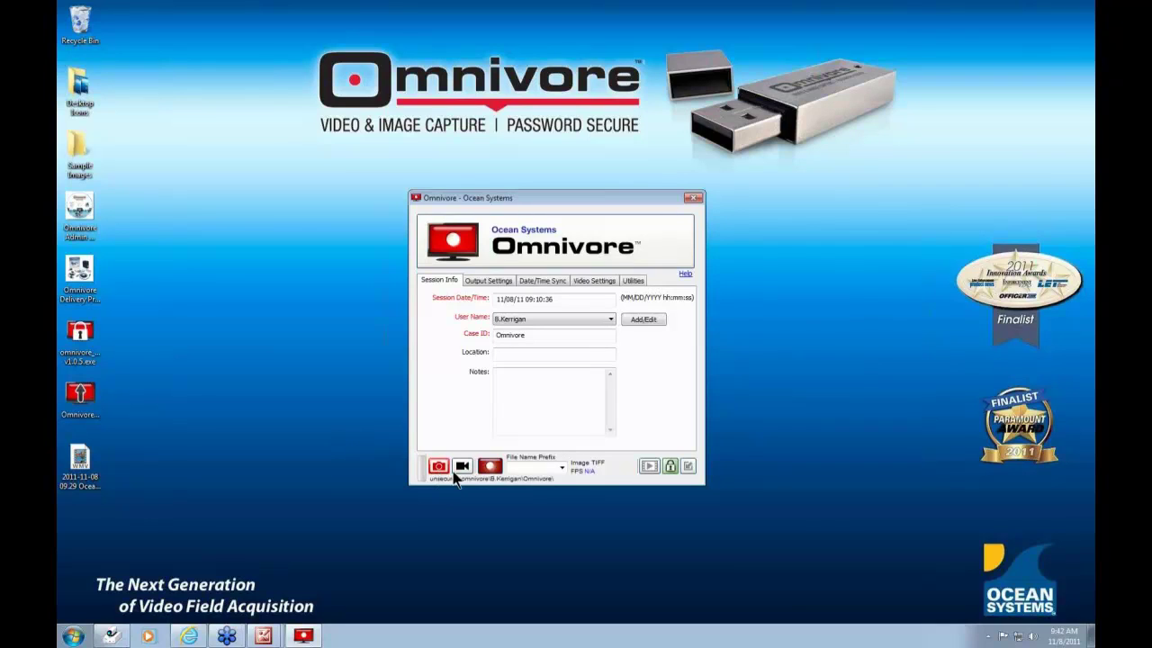
{"action": "left_click", "coordinate": [460, 472]}
{"action": "left_click", "coordinate": [439, 467]}
{"action": "left_click", "coordinate": [462, 468]}
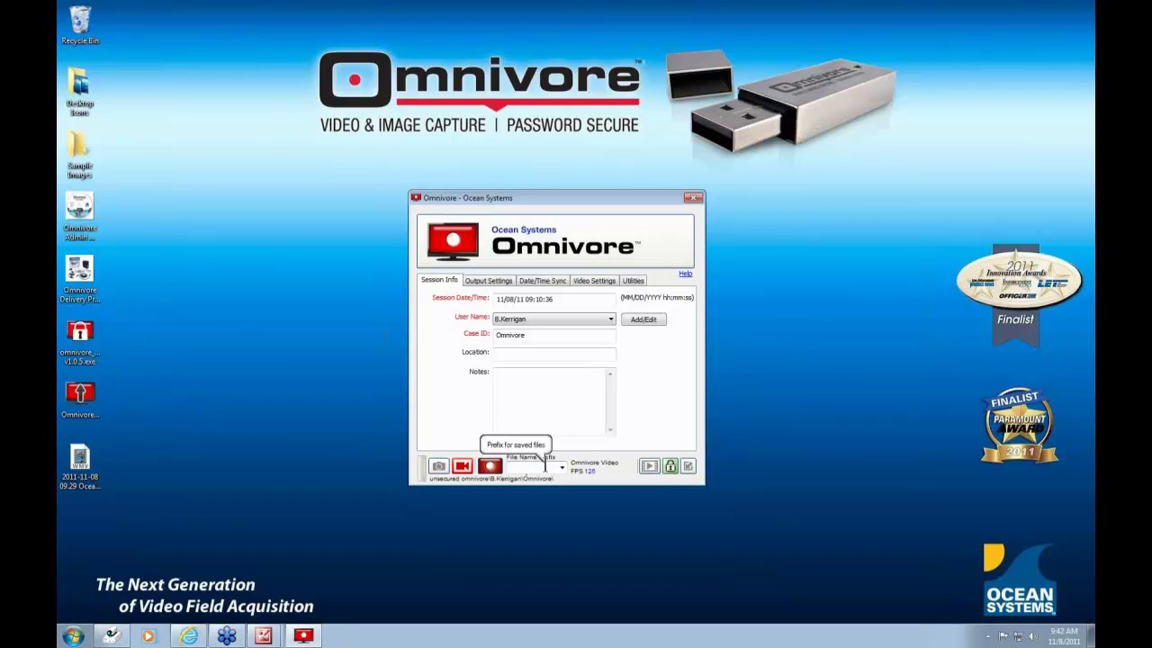
{"action": "left_click", "coordinate": [669, 470]}
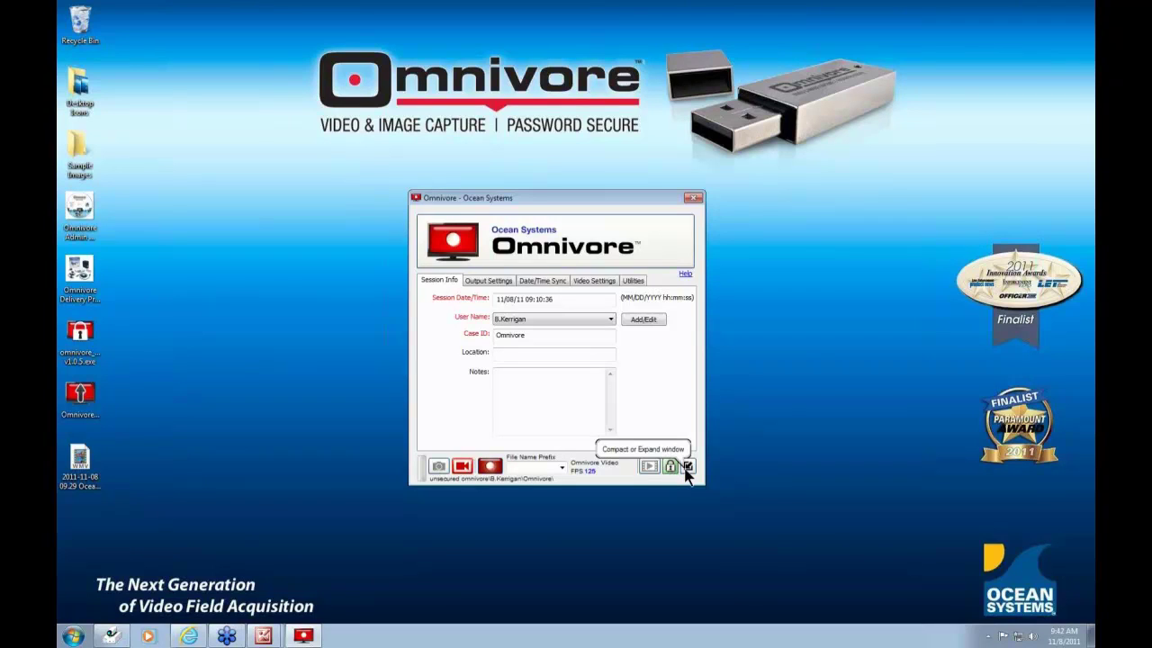
{"action": "left_click", "coordinate": [686, 467]}
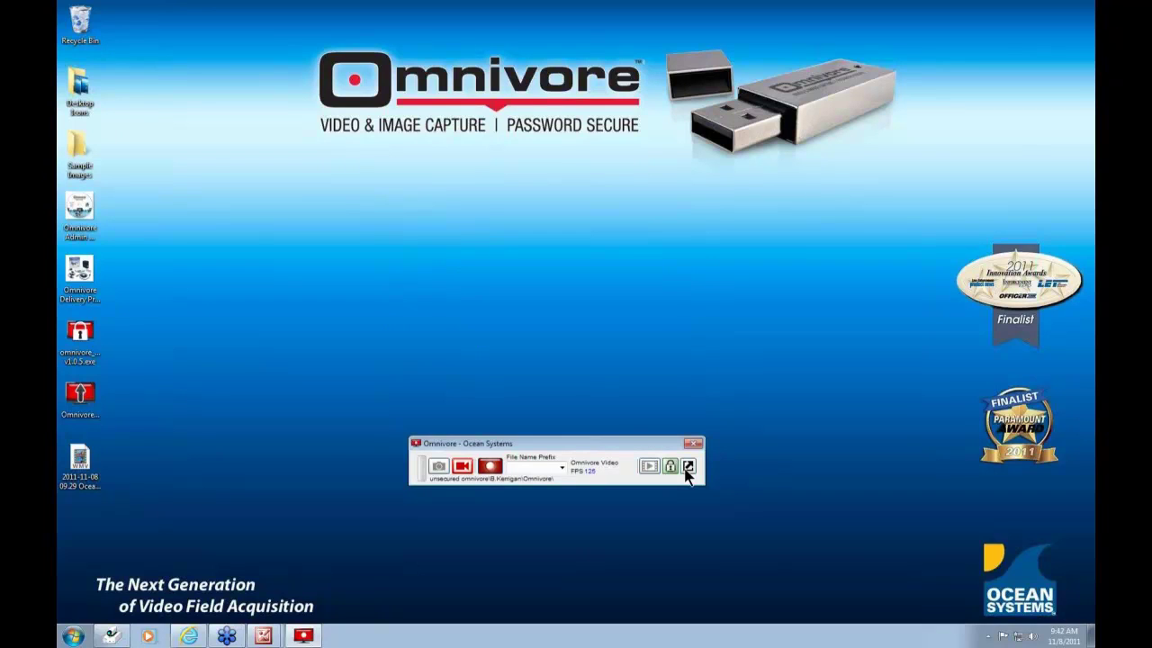
{"action": "left_click", "coordinate": [686, 467]}
{"action": "left_click", "coordinate": [686, 467]}
{"action": "left_click", "coordinate": [686, 467]}
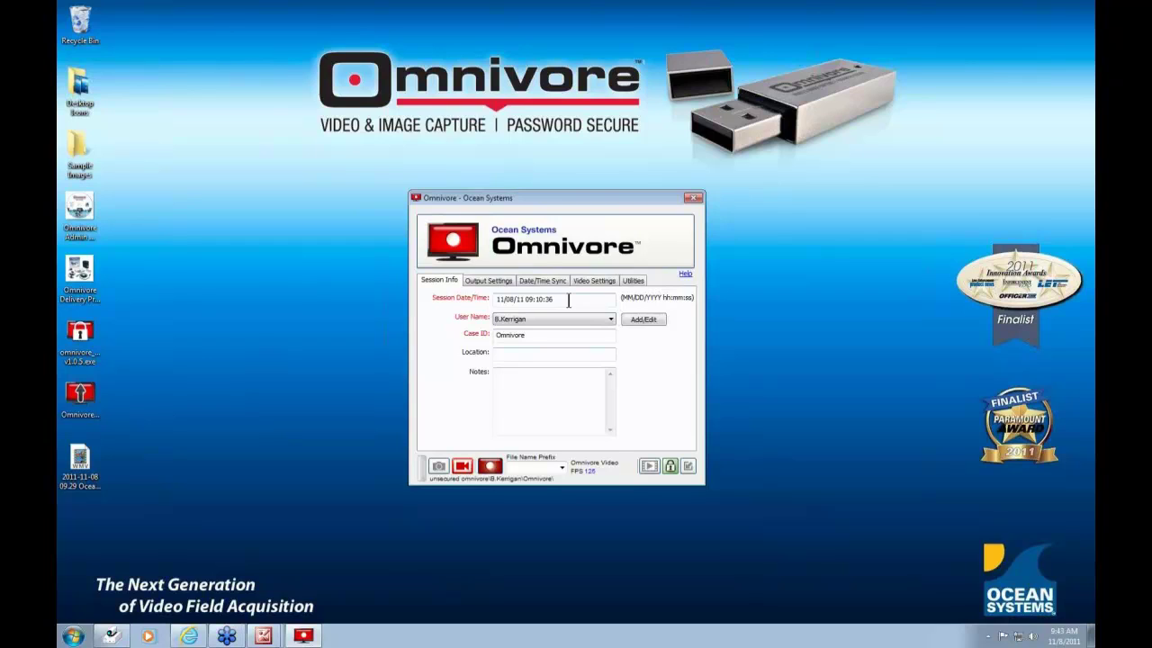
- Change the session date/time to 11/8/11 9:43, keep the current user, and open its user information
{"action": "left_click_drag", "start_coordinate": [568, 301], "coordinate": [481, 307]}
{"action": "type", "text": "11/8/11 9:43"}
{"action": "left_click", "coordinate": [611, 321]}
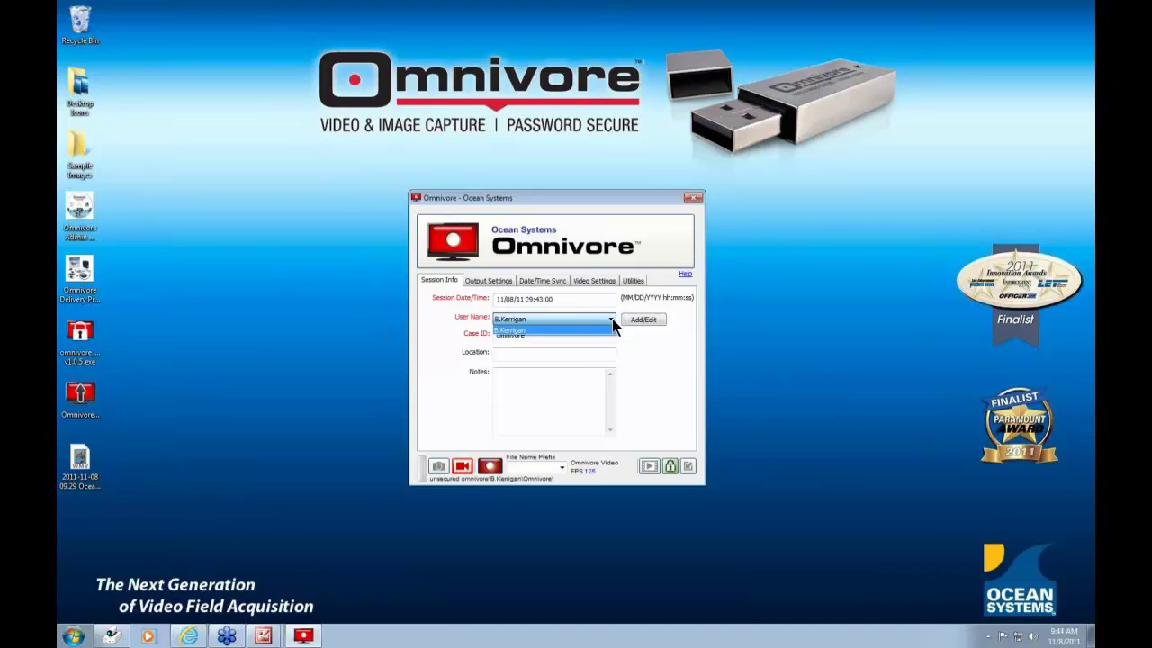
{"action": "left_click", "coordinate": [635, 324]}
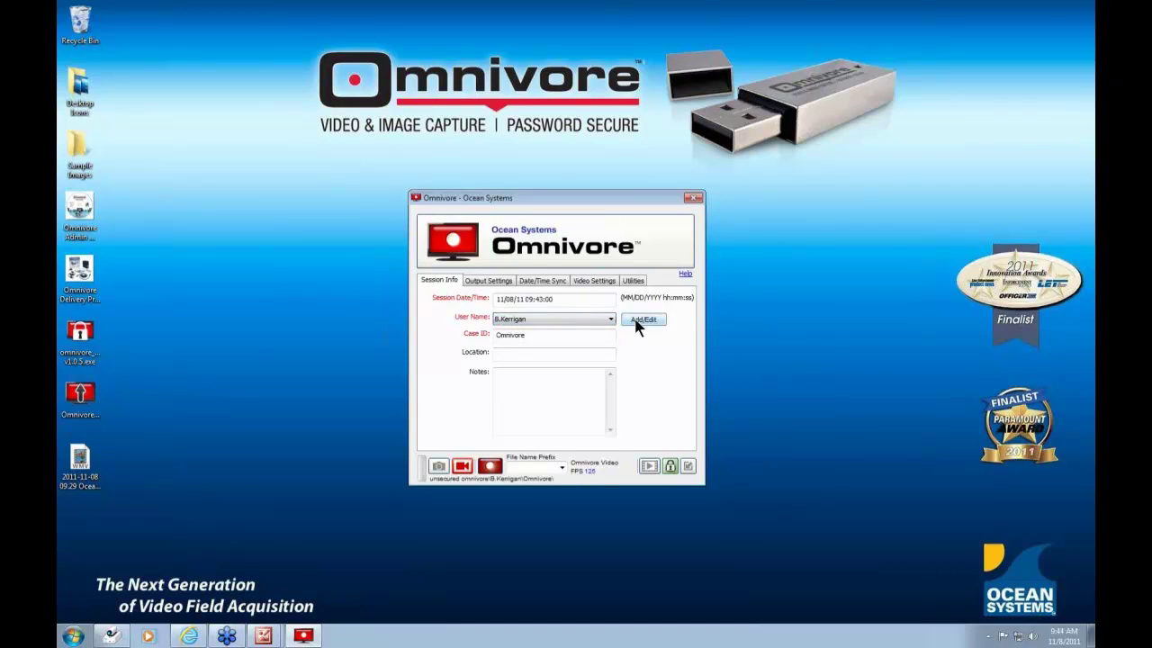
{"action": "left_click", "coordinate": [636, 324]}
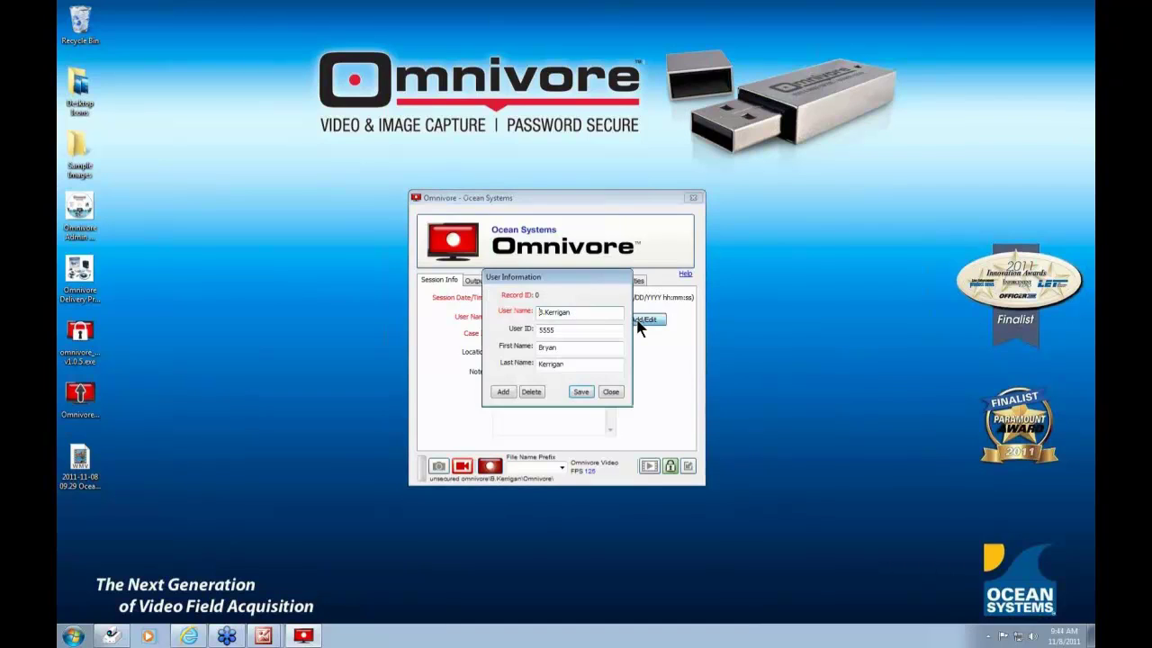
- Add and save a new user record with user name, user ID, and first and last names
{"action": "left_click", "coordinate": [501, 393]}
{"action": "left_click", "coordinate": [552, 330]}
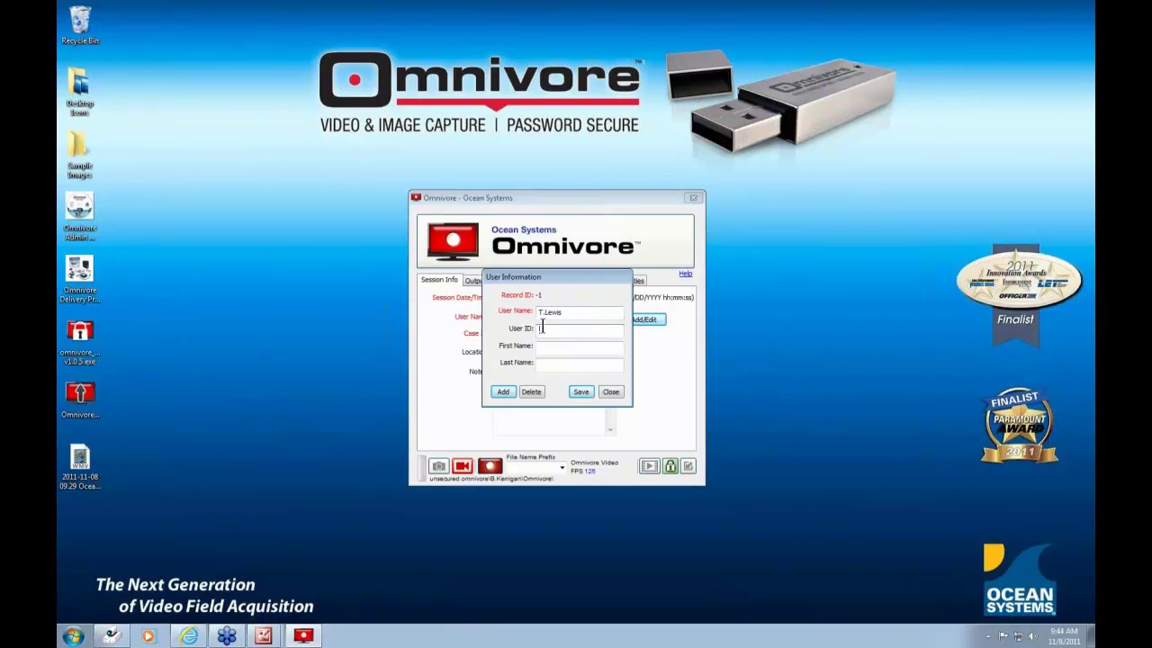
{"action": "type", "text": "8888"}
{"action": "left_click", "coordinate": [545, 349]}
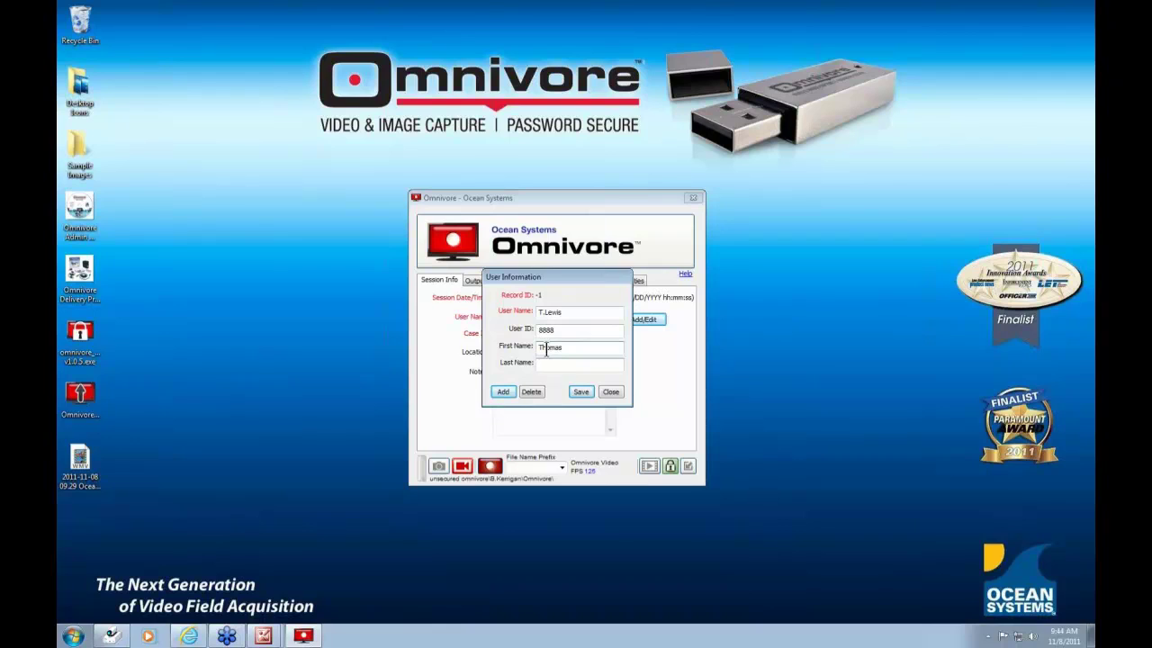
{"action": "key", "text": "Tab"}
{"action": "left_click", "coordinate": [580, 393]}
{"action": "left_click", "coordinate": [611, 392]}
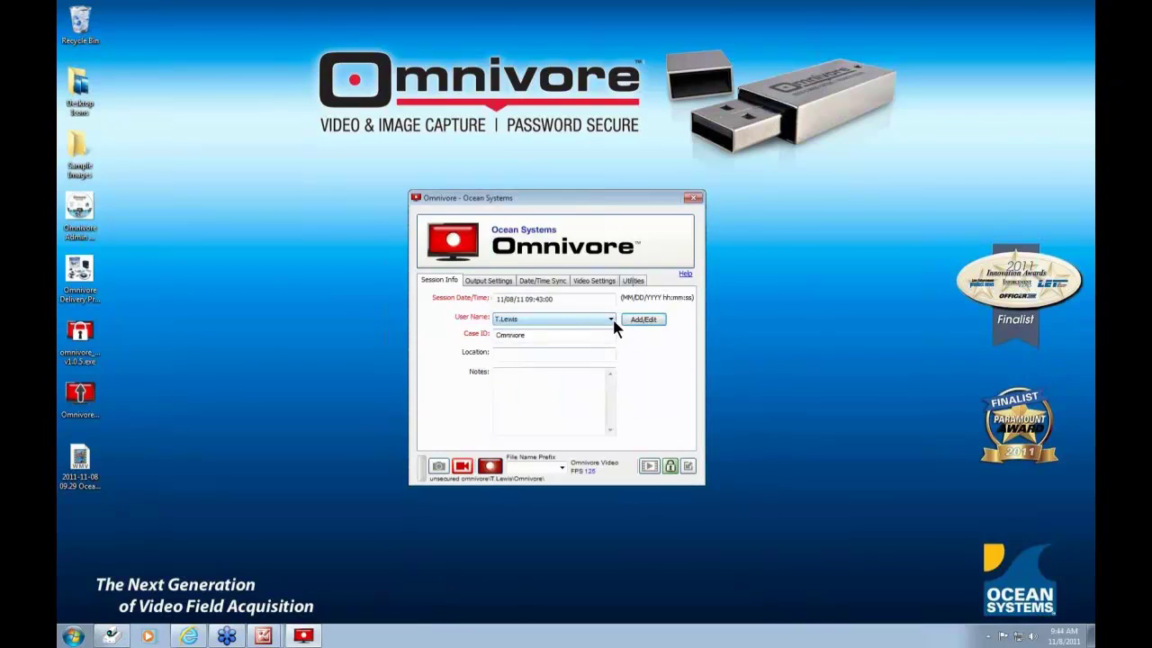
- Reopen the new user's record from the User Name list and delete it, confirming the deletion
{"action": "left_click", "coordinate": [611, 321]}
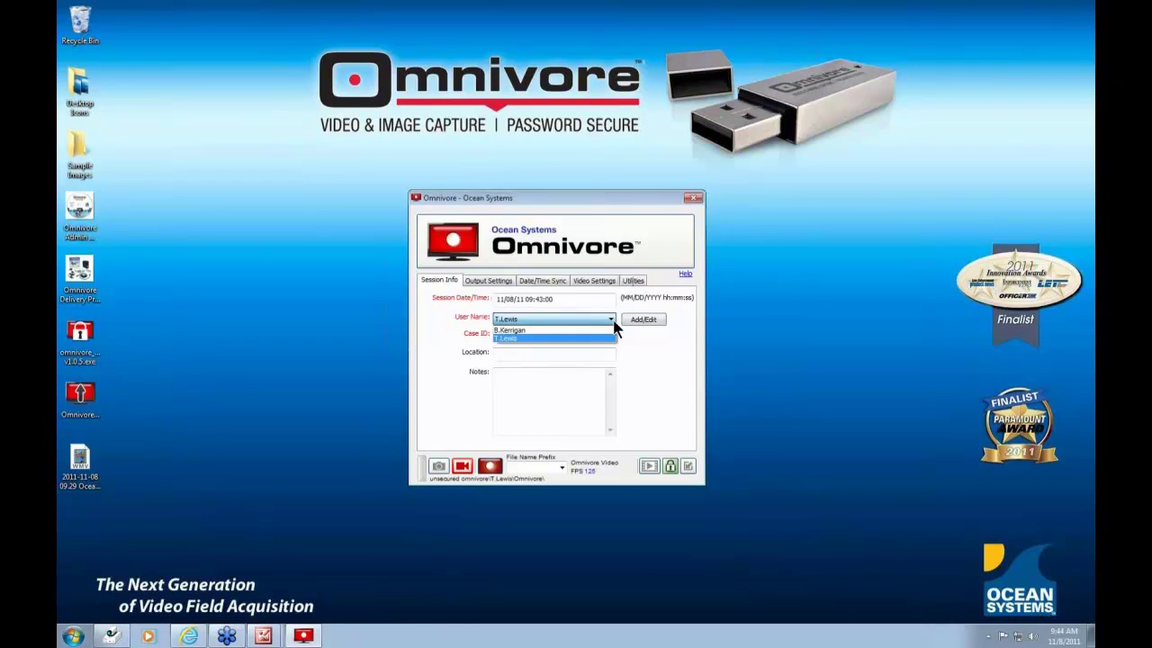
{"action": "left_click", "coordinate": [612, 322]}
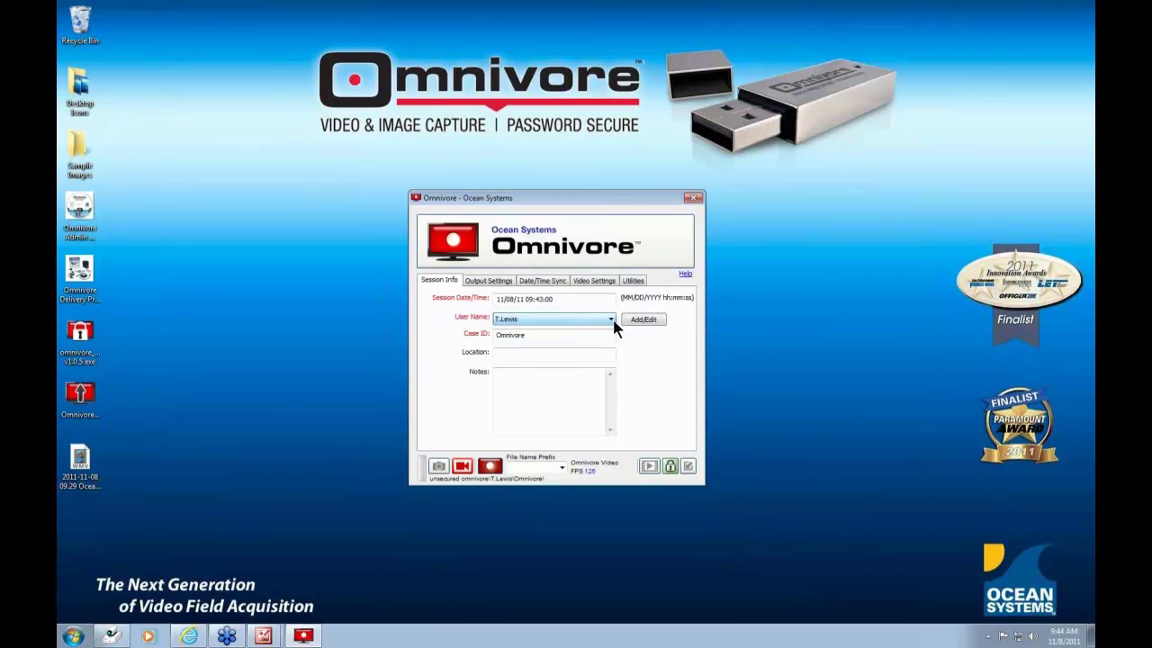
{"action": "left_click", "coordinate": [641, 325]}
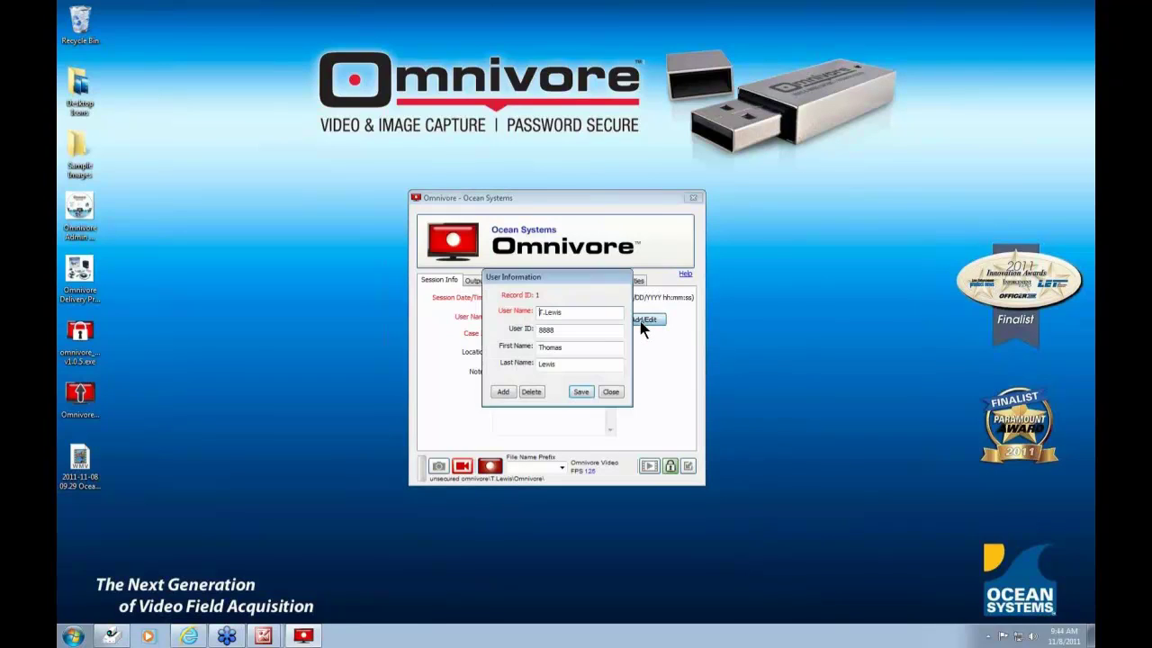
{"action": "left_click", "coordinate": [530, 394]}
{"action": "left_click", "coordinate": [569, 371]}
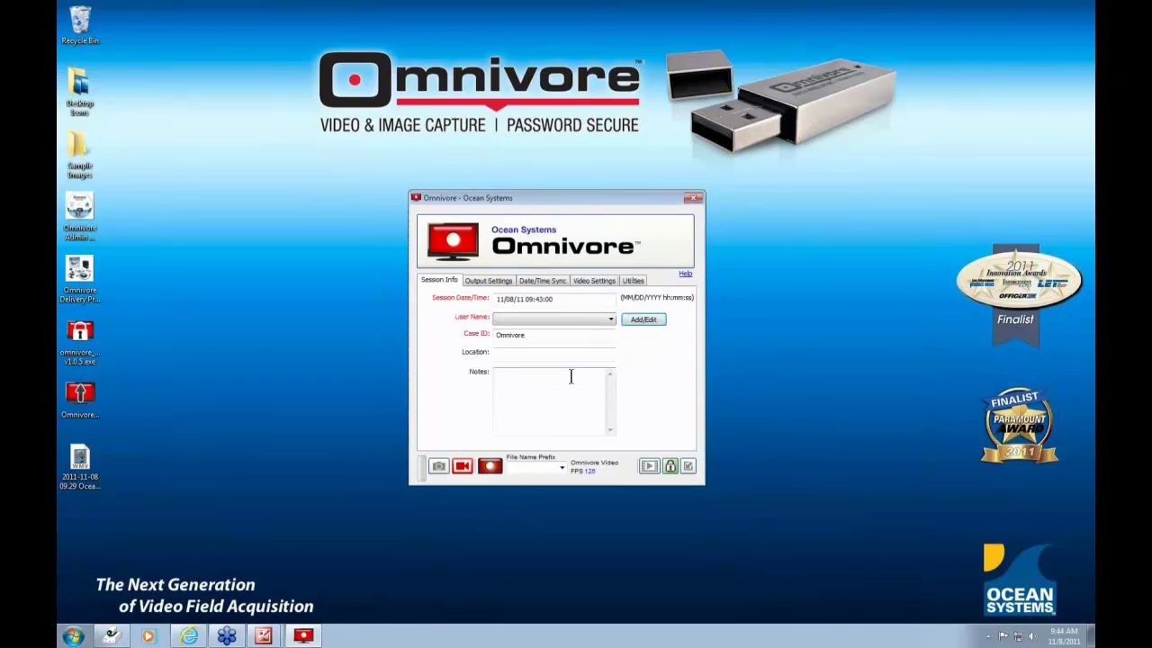
- Reselect the original user and replace the Case ID with '7-11 Robbery'
{"action": "left_click", "coordinate": [612, 324]}
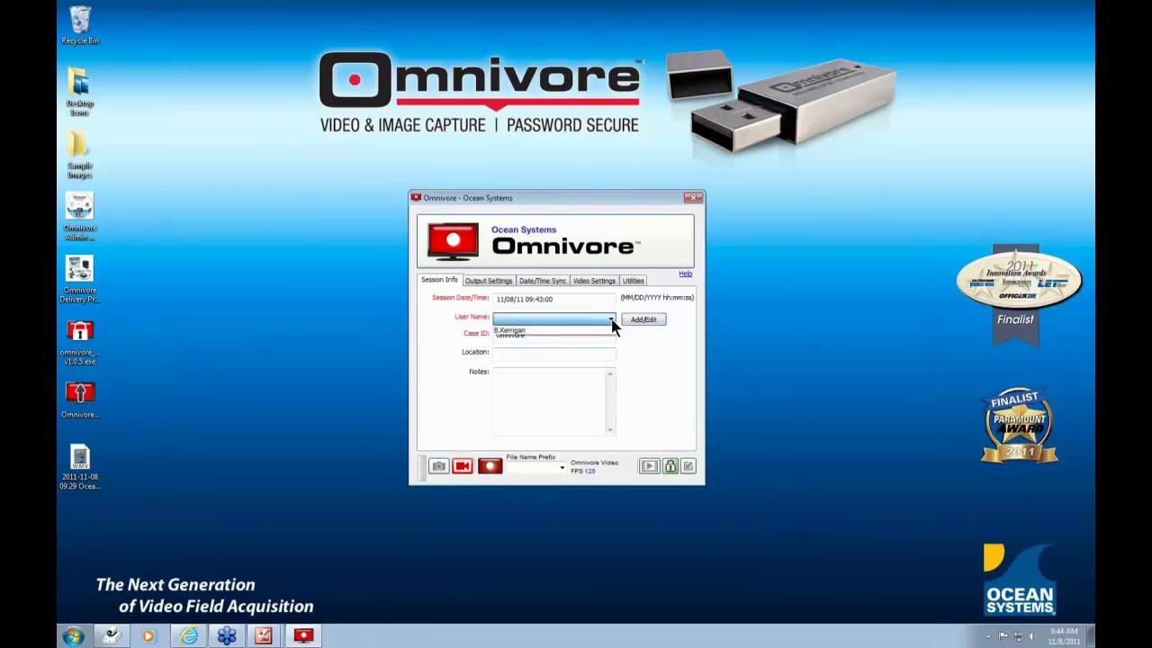
{"action": "left_click", "coordinate": [550, 330]}
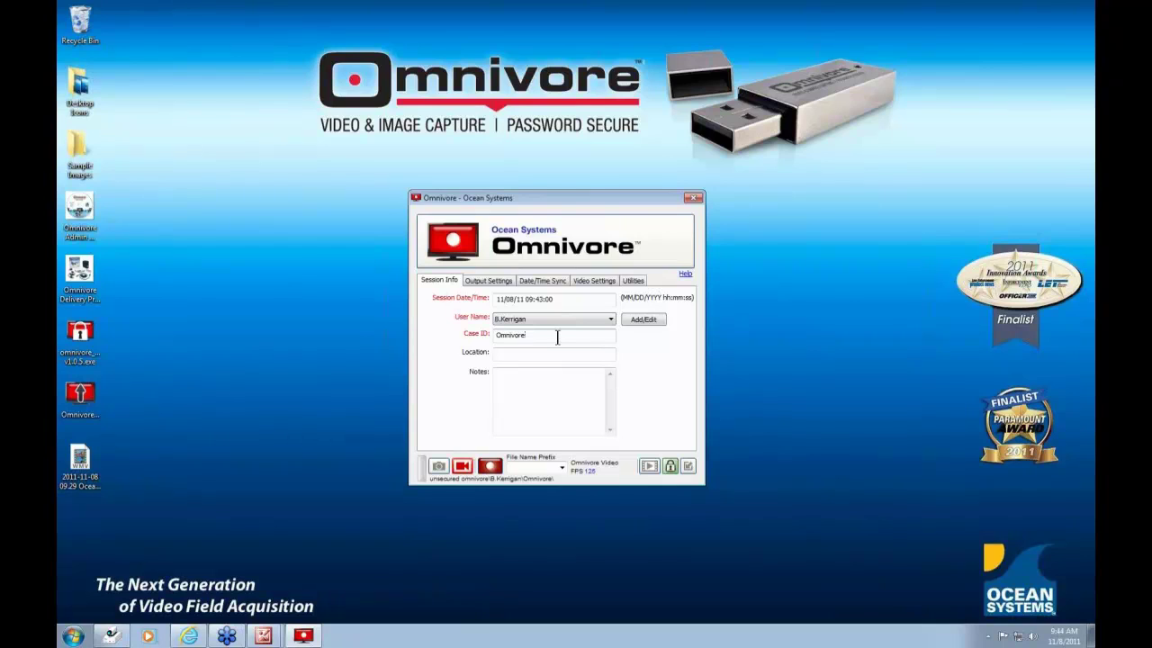
{"action": "left_click_drag", "start_coordinate": [557, 337], "coordinate": [498, 336]}
{"action": "type", "text": "7-11 Robbery"}
- Enter the session's street address as Location and add the note 'Type any notes here'
{"action": "left_click", "coordinate": [526, 353]}
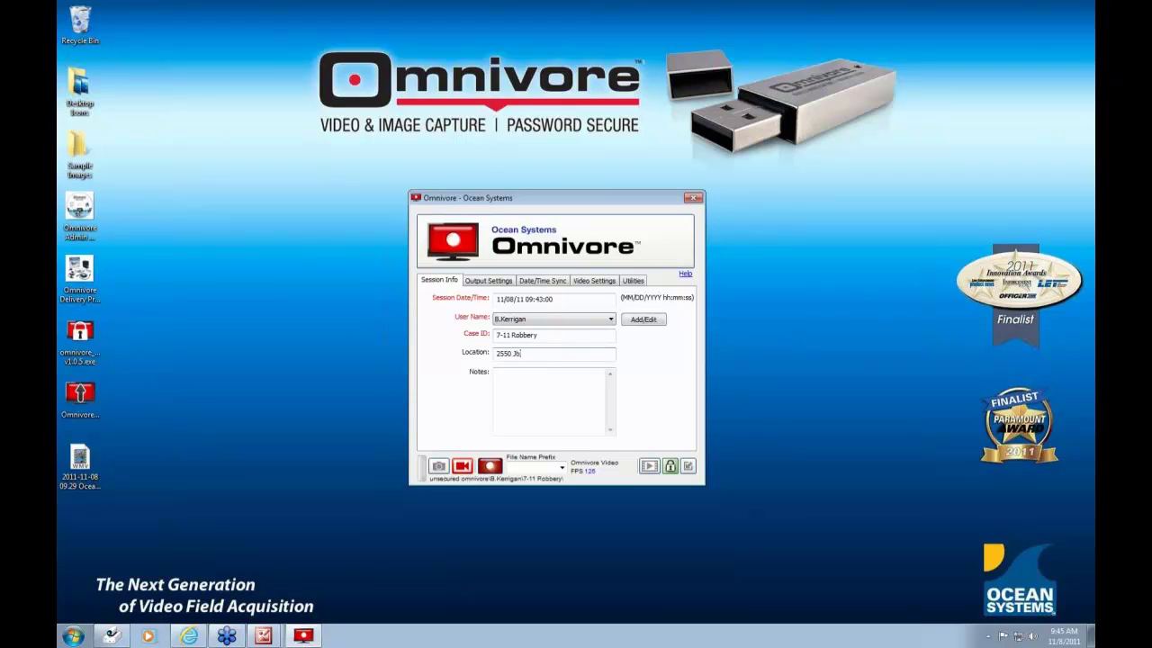
{"action": "left_click", "coordinate": [546, 401]}
{"action": "type", "text": "T"}
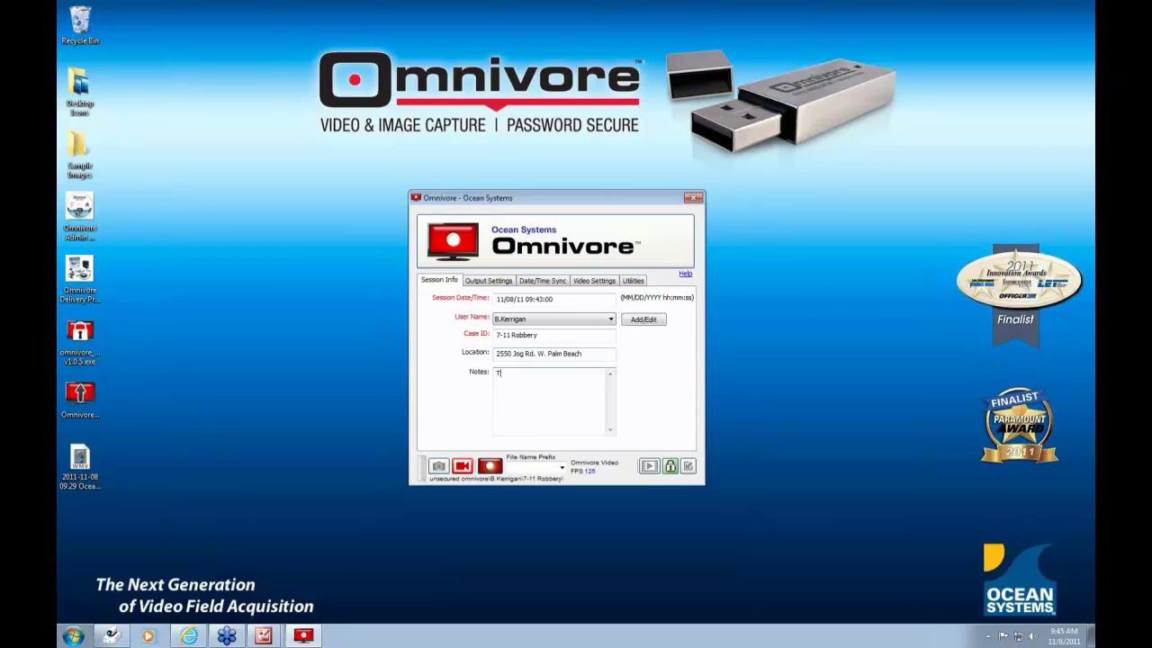
{"action": "type", "text": "ype any notes here."}
- In Output Settings, choose TIFF still images saved to the thumb drive's Unsecured location
{"action": "left_click", "coordinate": [481, 283]}
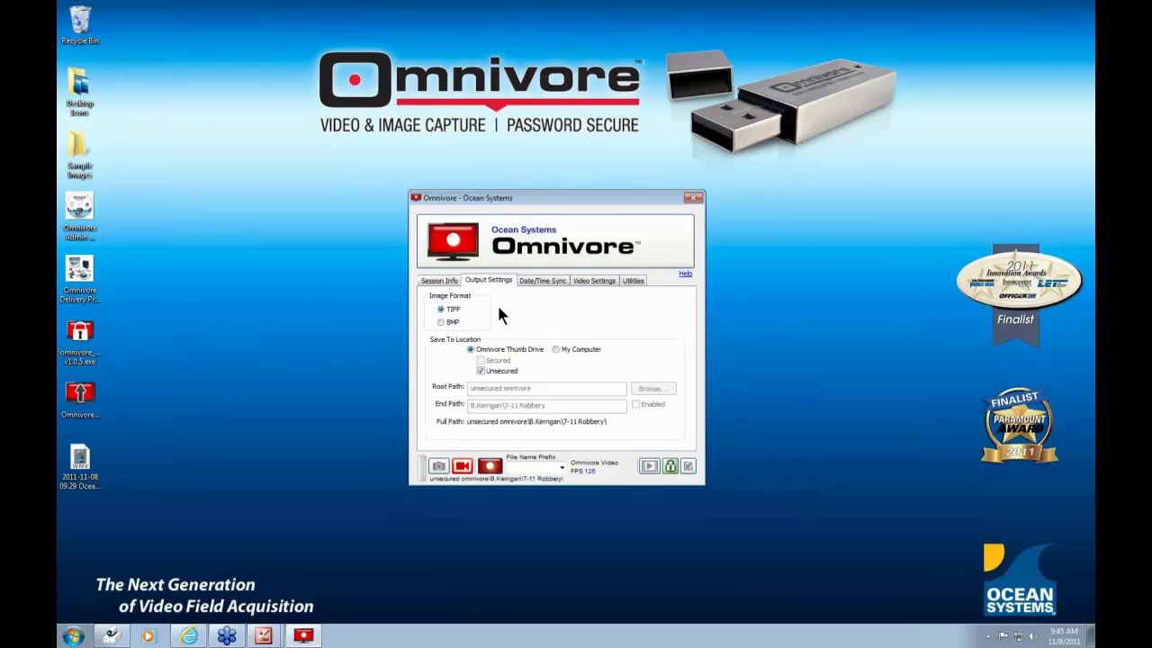
{"action": "left_click", "coordinate": [441, 310]}
{"action": "left_click", "coordinate": [481, 370]}
- Unlock the thumb drive's secured area by entering the drive password
{"action": "left_click", "coordinate": [673, 467]}
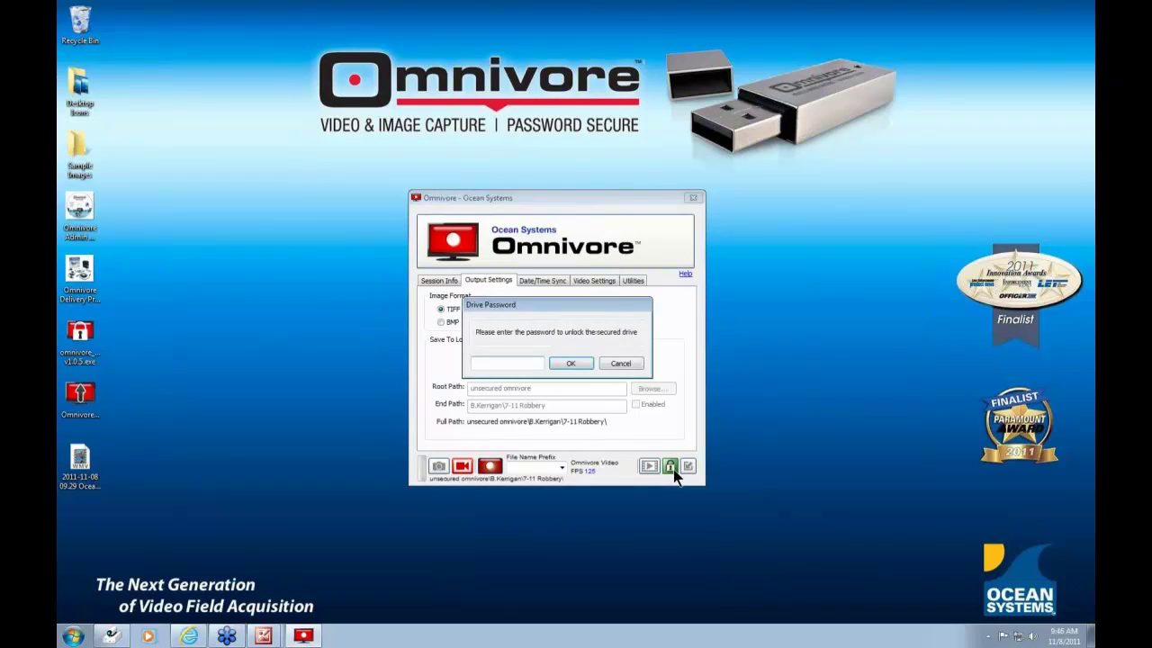
{"action": "type", "text": "****"}
{"action": "key", "text": "Return"}
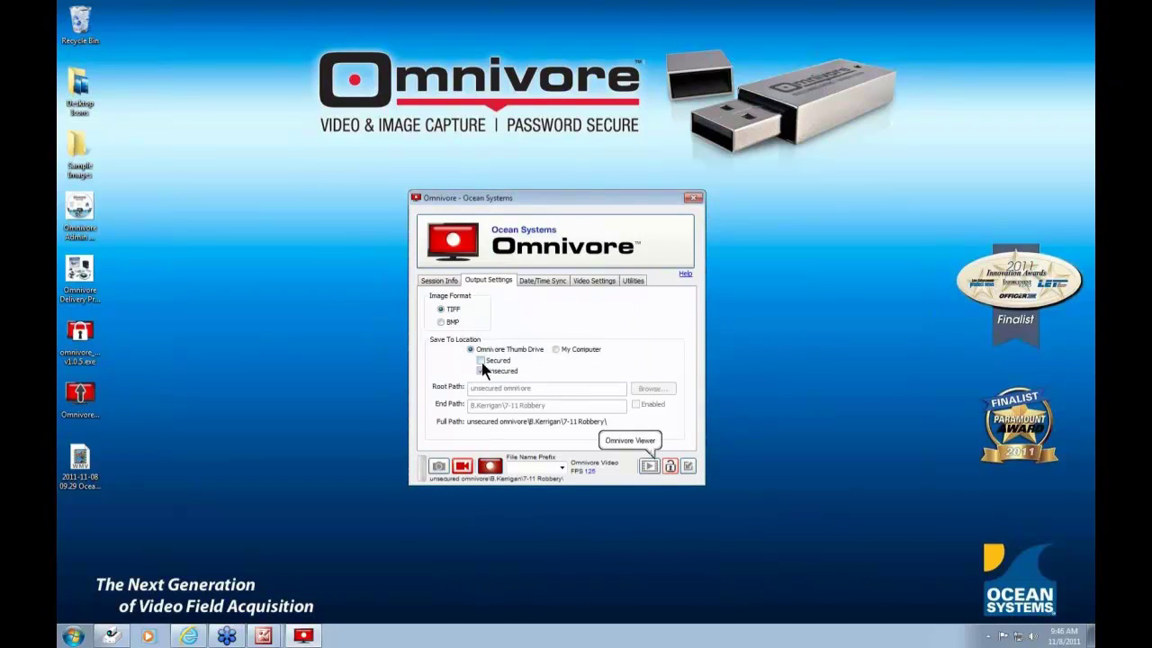
- Switch saving to Secured, then back to Unsecured, and move the Omnivore window right
{"action": "left_click", "coordinate": [480, 361]}
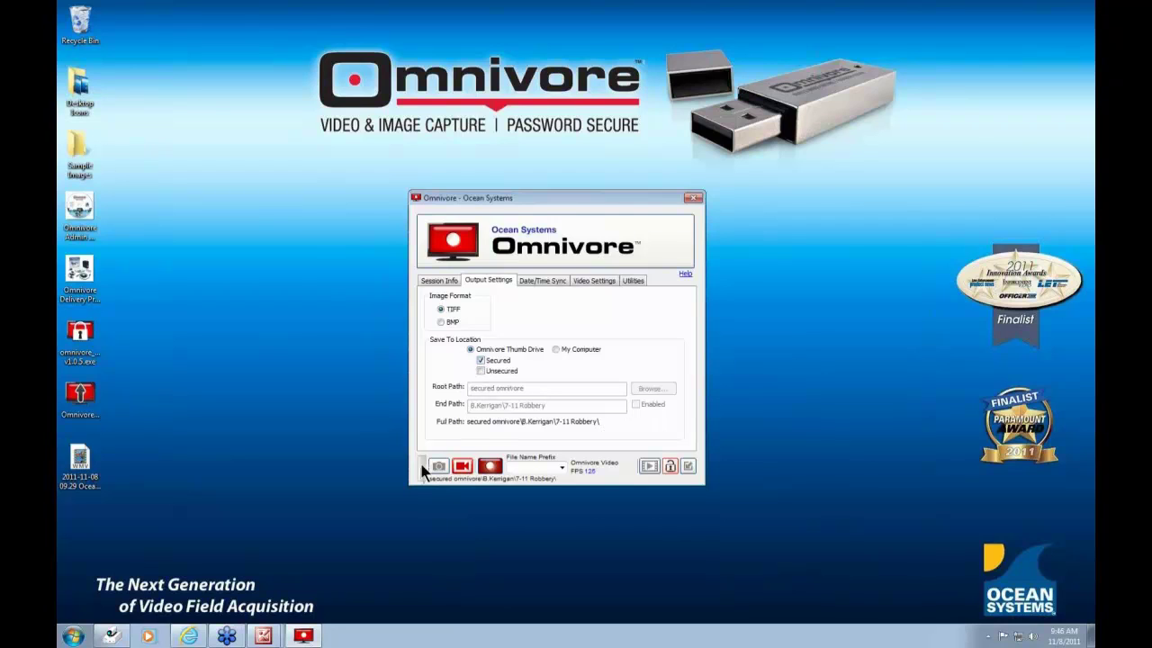
{"action": "mouse_move", "coordinate": [419, 468]}
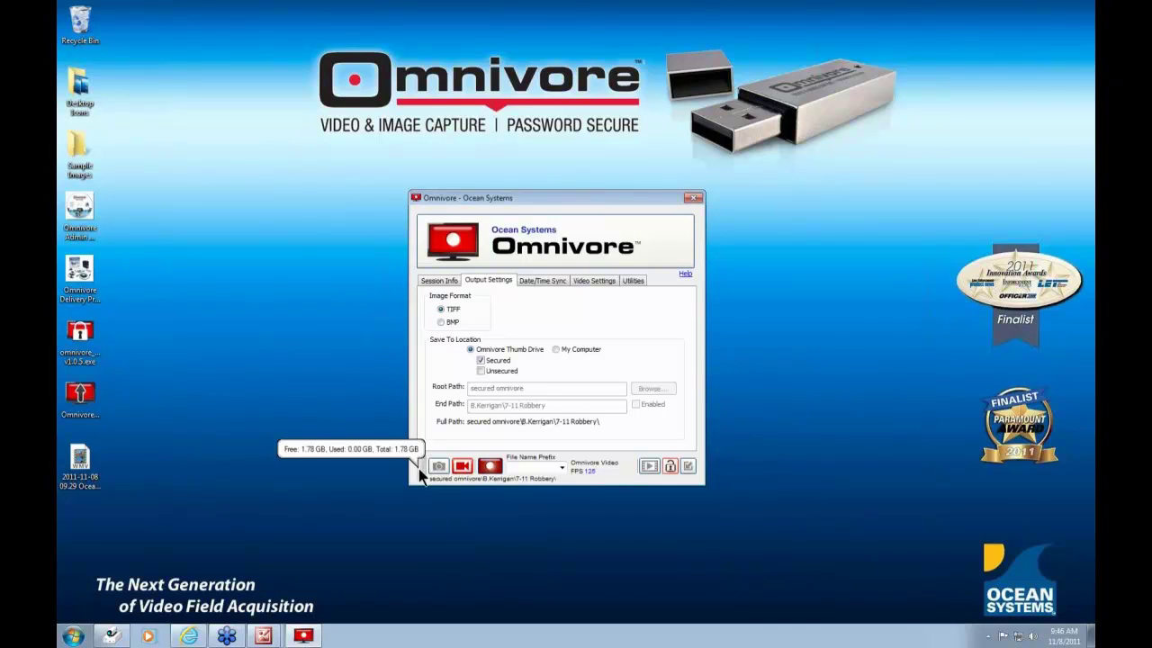
{"action": "left_click", "coordinate": [482, 371]}
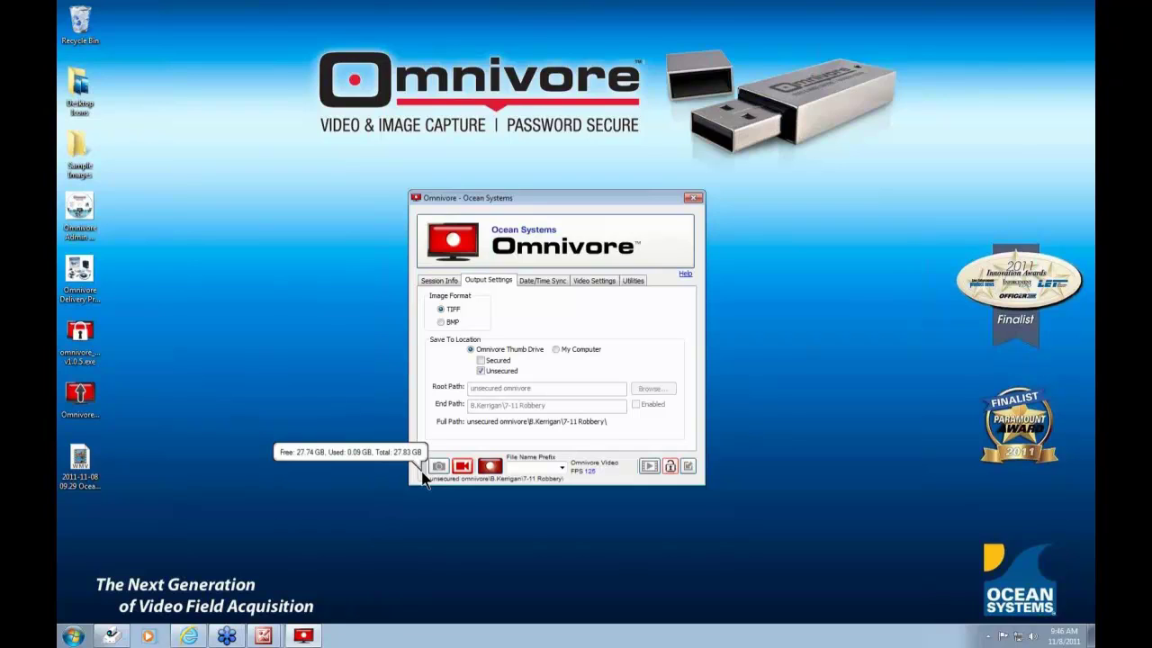
{"action": "left_click_drag", "start_coordinate": [598, 202], "coordinate": [723, 204]}
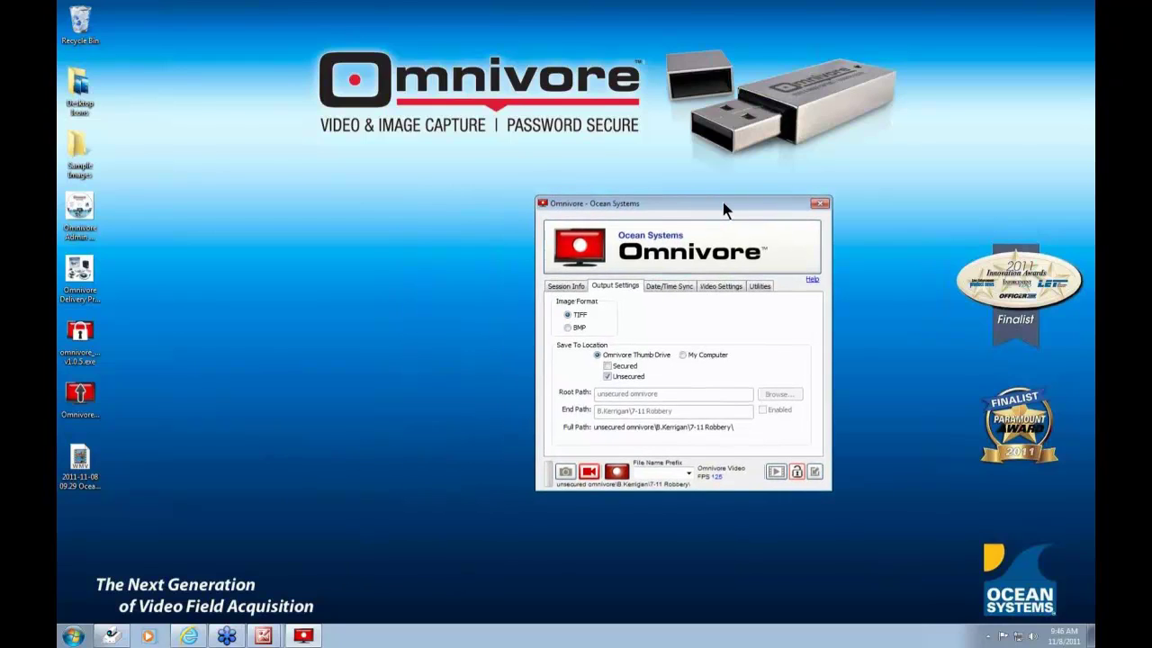
- With the Computer window open, relock the thumb drive so SECURED (J:) disappears, then close it
{"action": "key", "text": "super+e"}
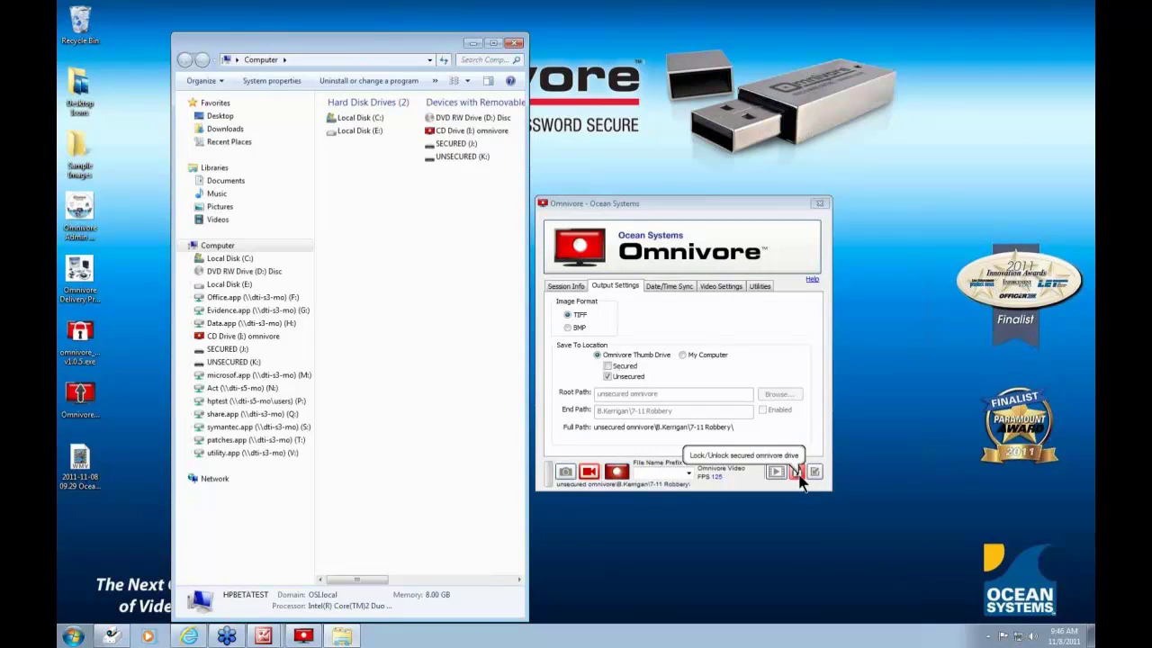
{"action": "left_click", "coordinate": [798, 477]}
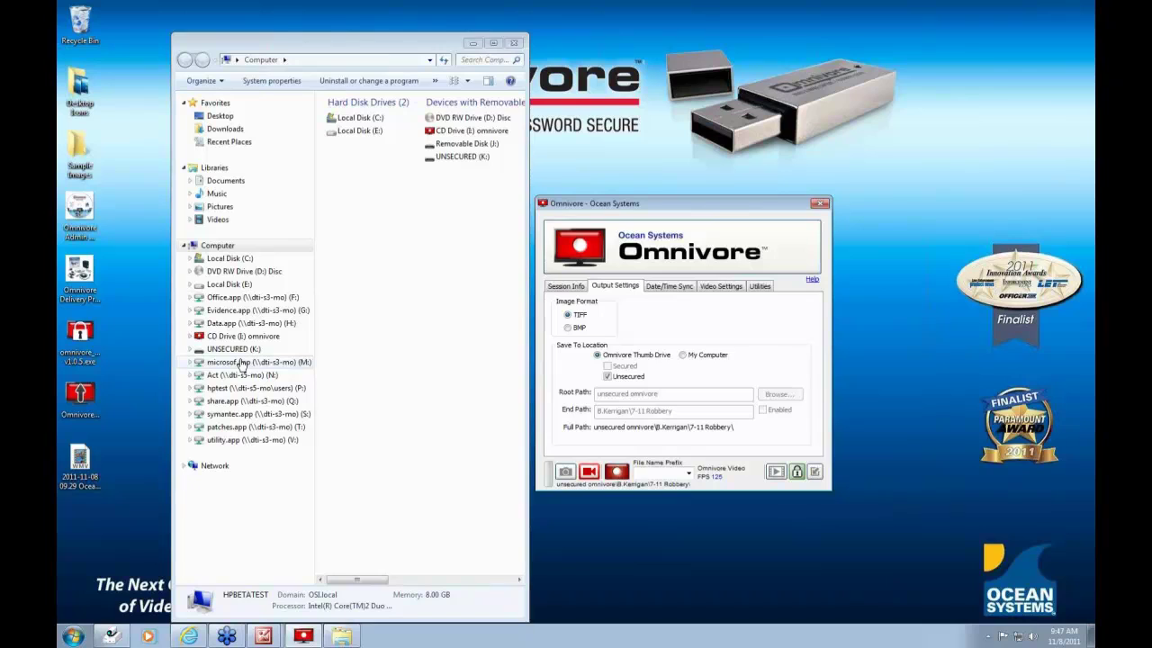
{"action": "left_click", "coordinate": [513, 43]}
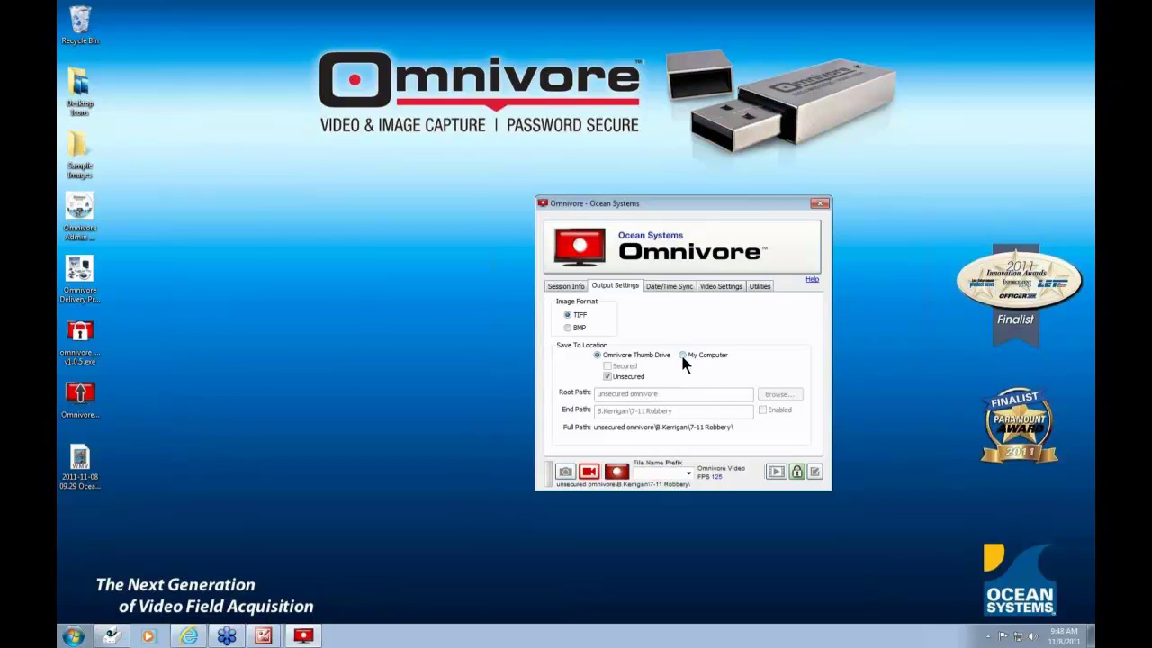
{"action": "left_click", "coordinate": [682, 355]}
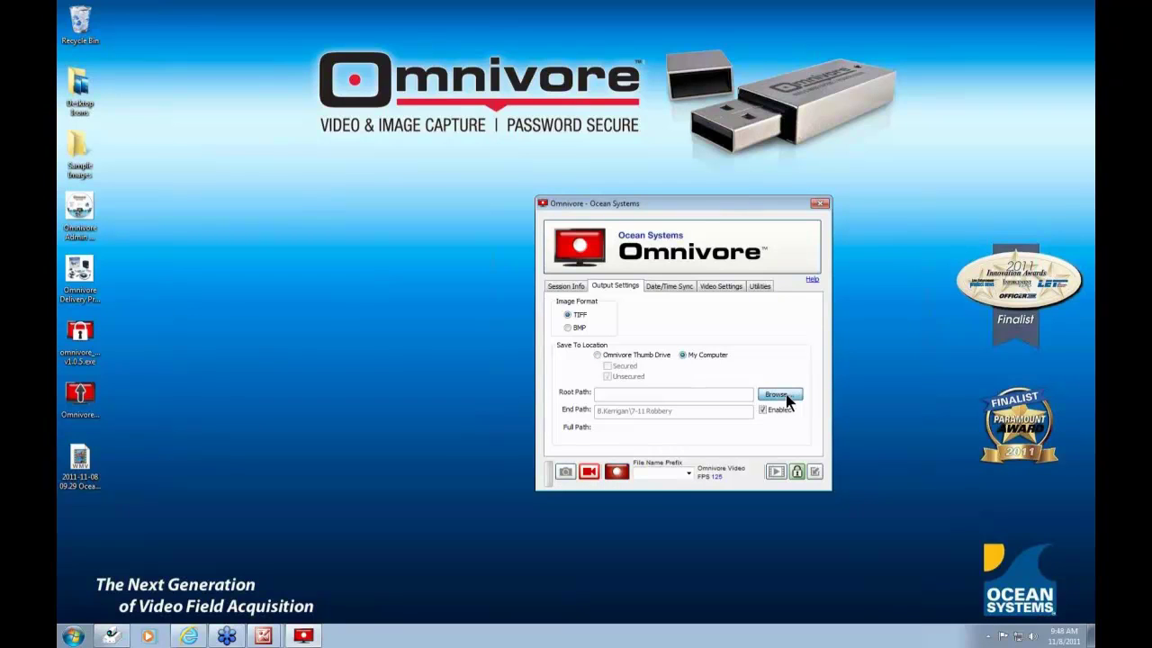
{"action": "left_click", "coordinate": [776, 394]}
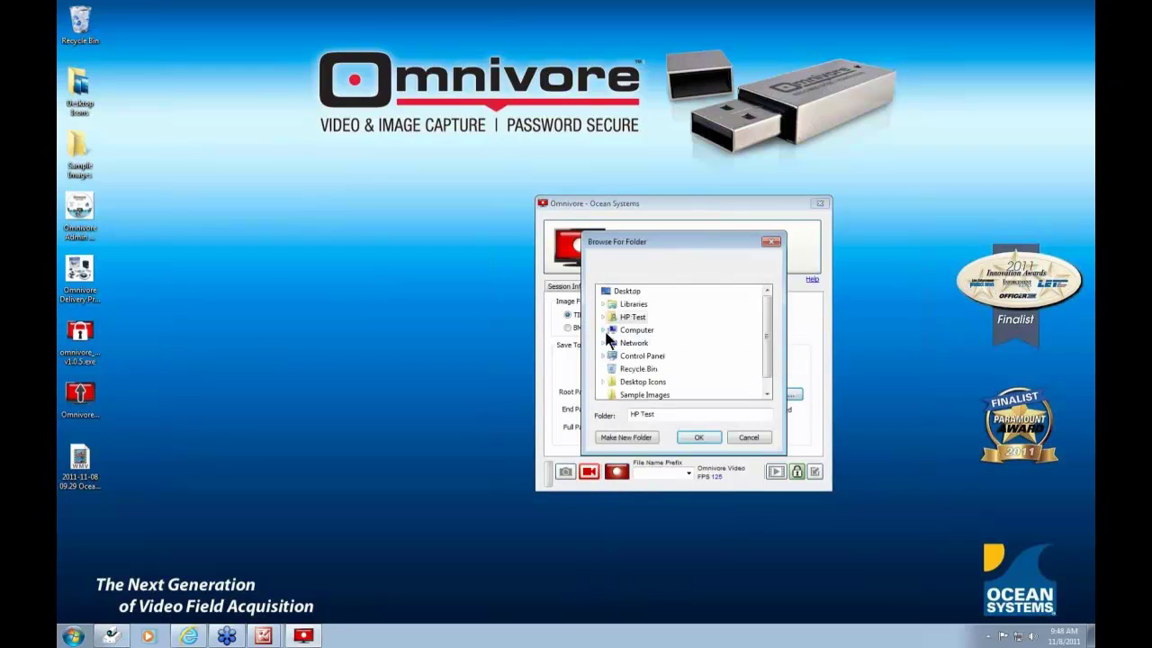
{"action": "left_click", "coordinate": [603, 331]}
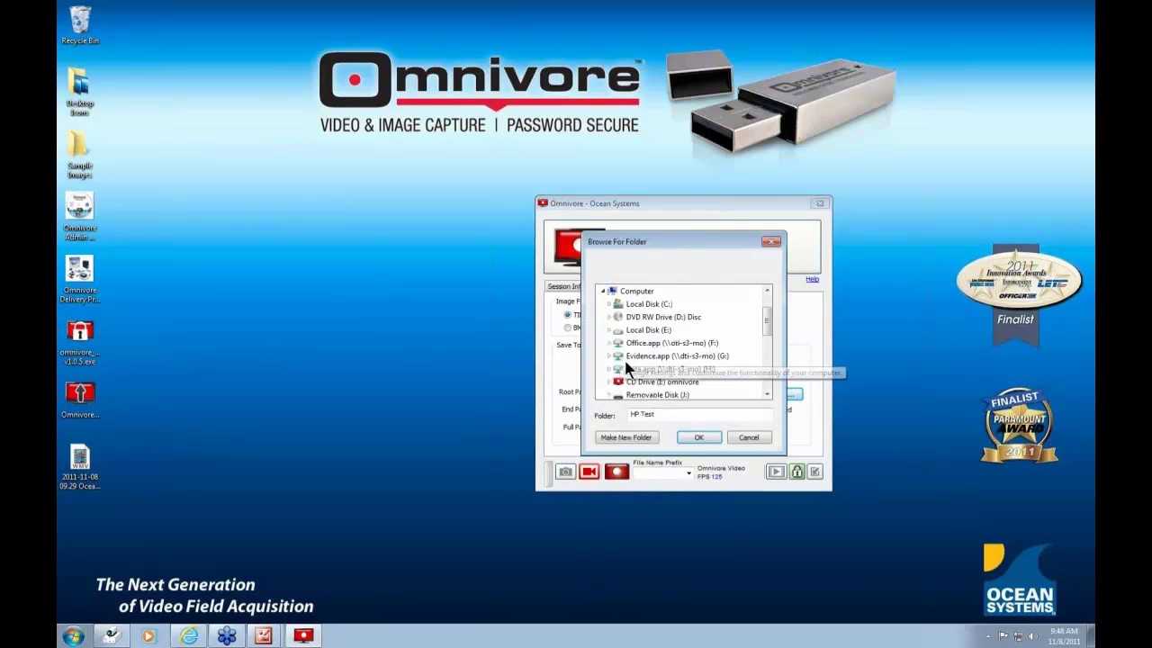
{"action": "left_click", "coordinate": [635, 305]}
{"action": "left_click", "coordinate": [700, 437]}
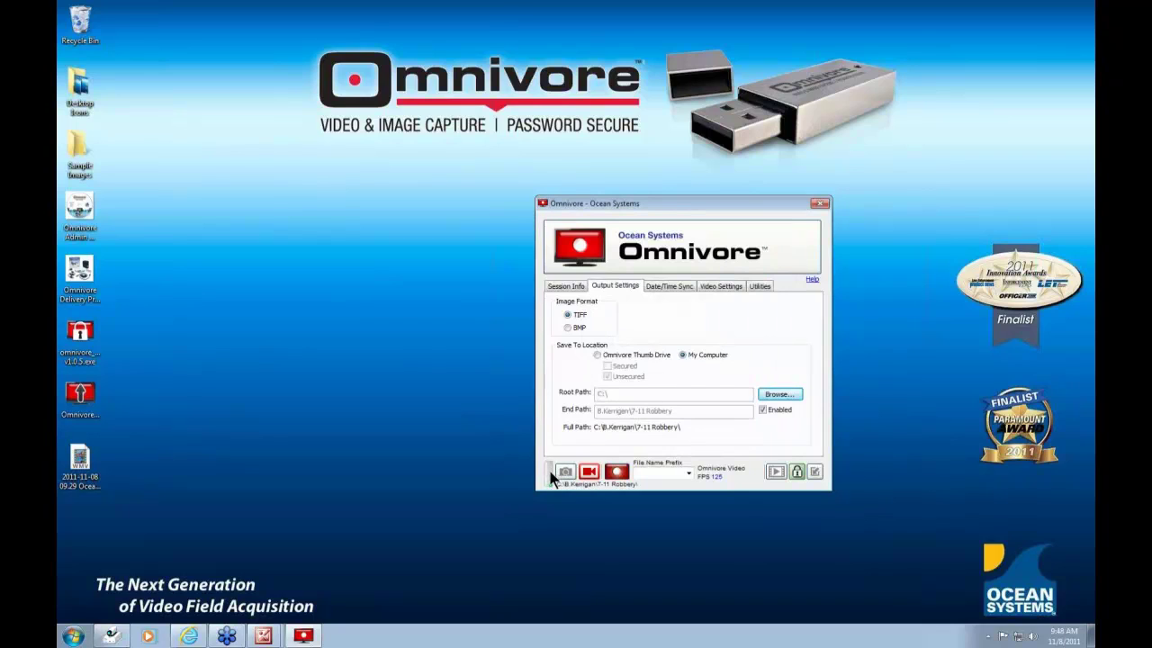
{"action": "mouse_move", "coordinate": [546, 474]}
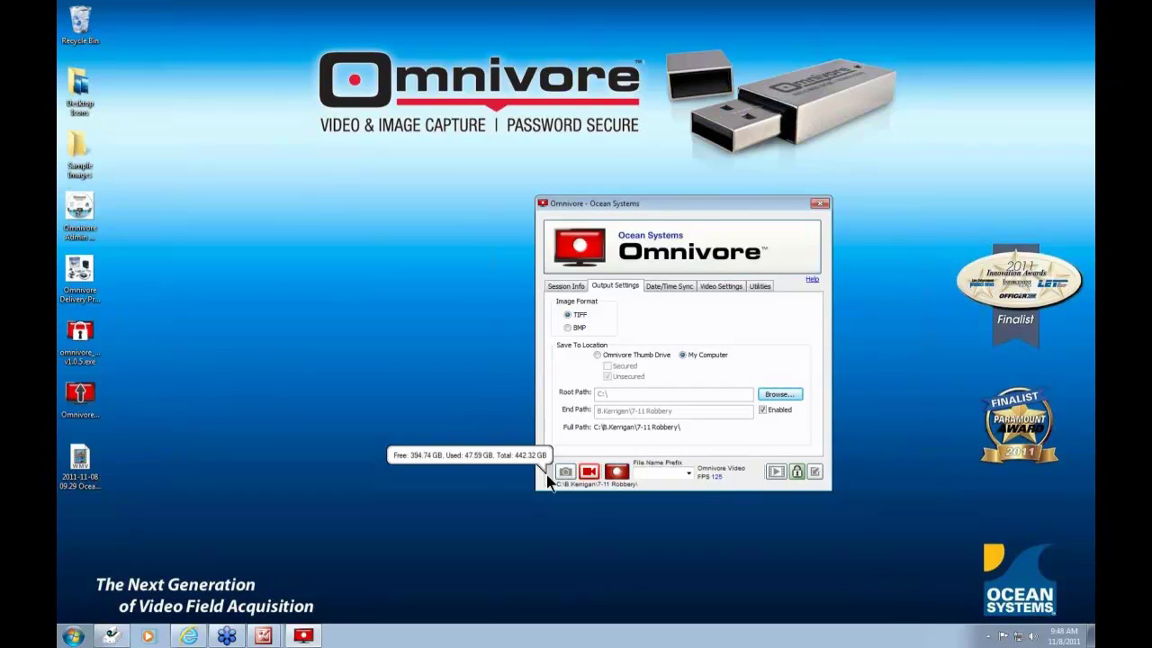
- Target the Omnivore Thumb Drive, unlock it with the drive password, save to Secured, then open Date/Time Sync
{"action": "left_click", "coordinate": [597, 355]}
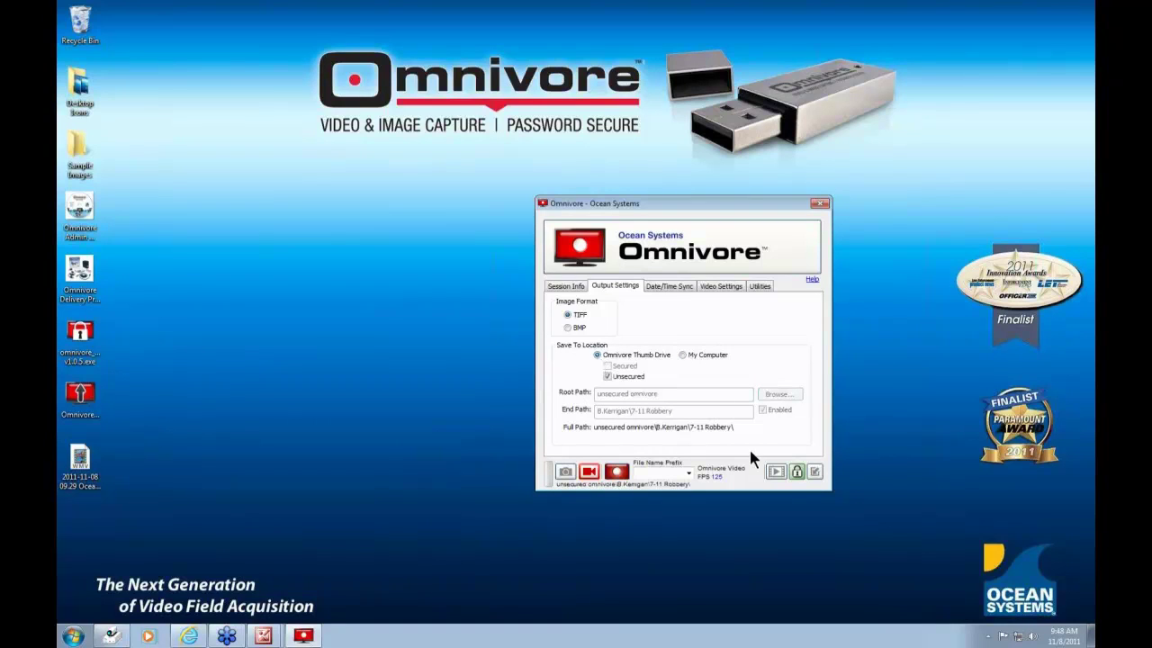
{"action": "left_click", "coordinate": [796, 473]}
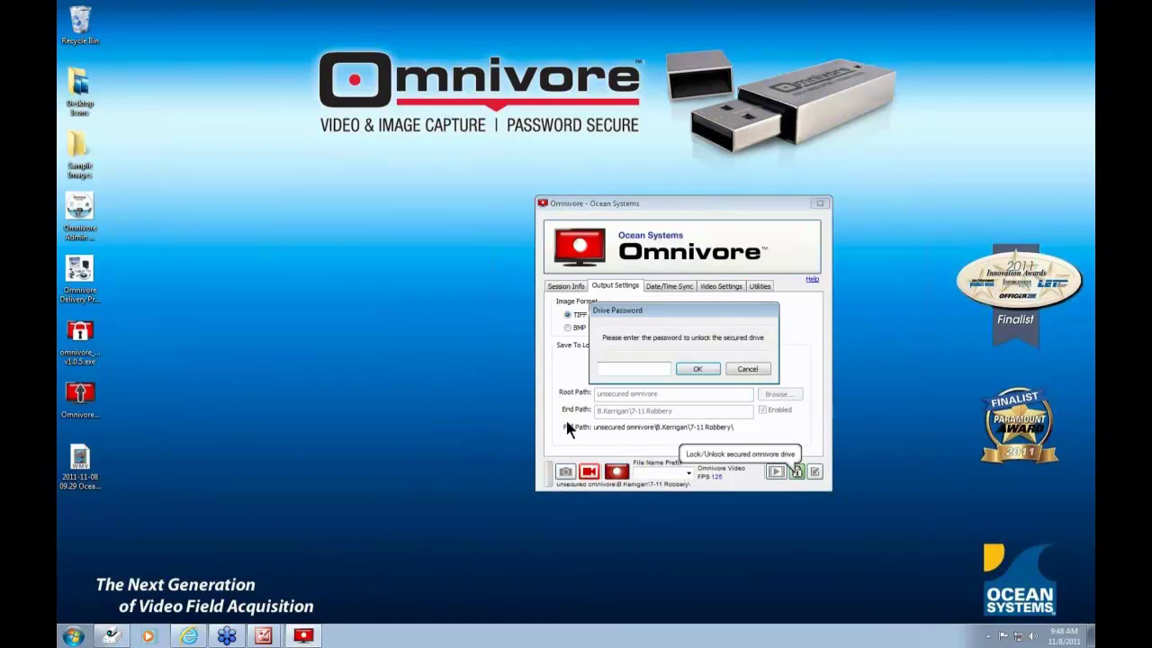
{"action": "type", "text": "•••••"}
{"action": "key", "text": "Return"}
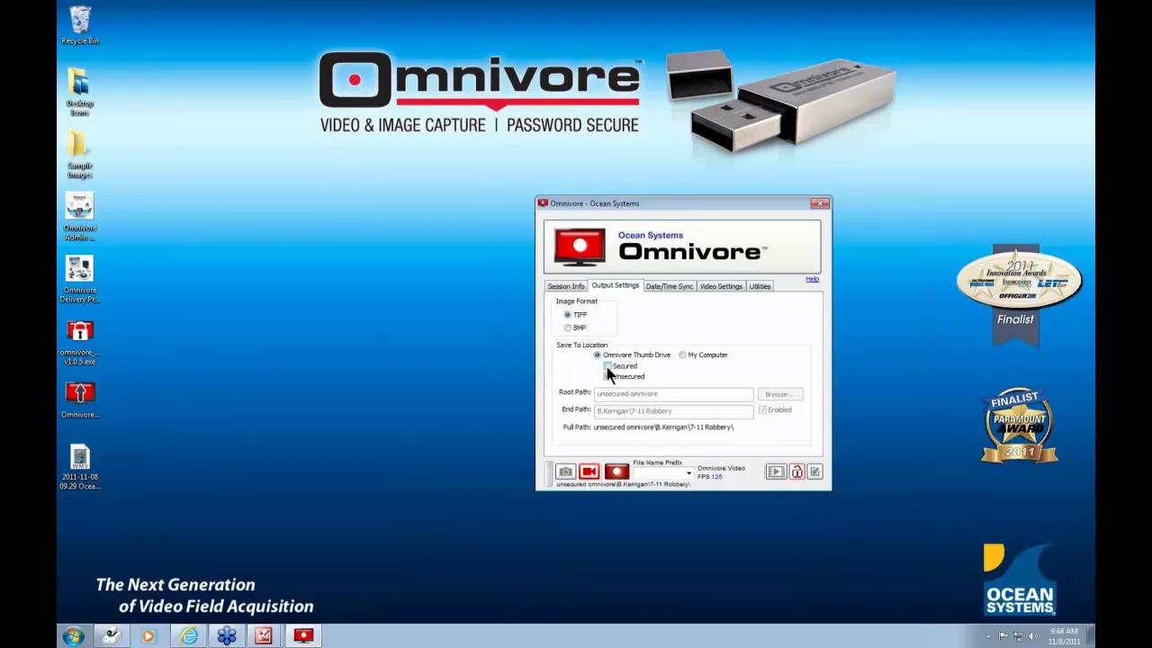
{"action": "left_click", "coordinate": [607, 366]}
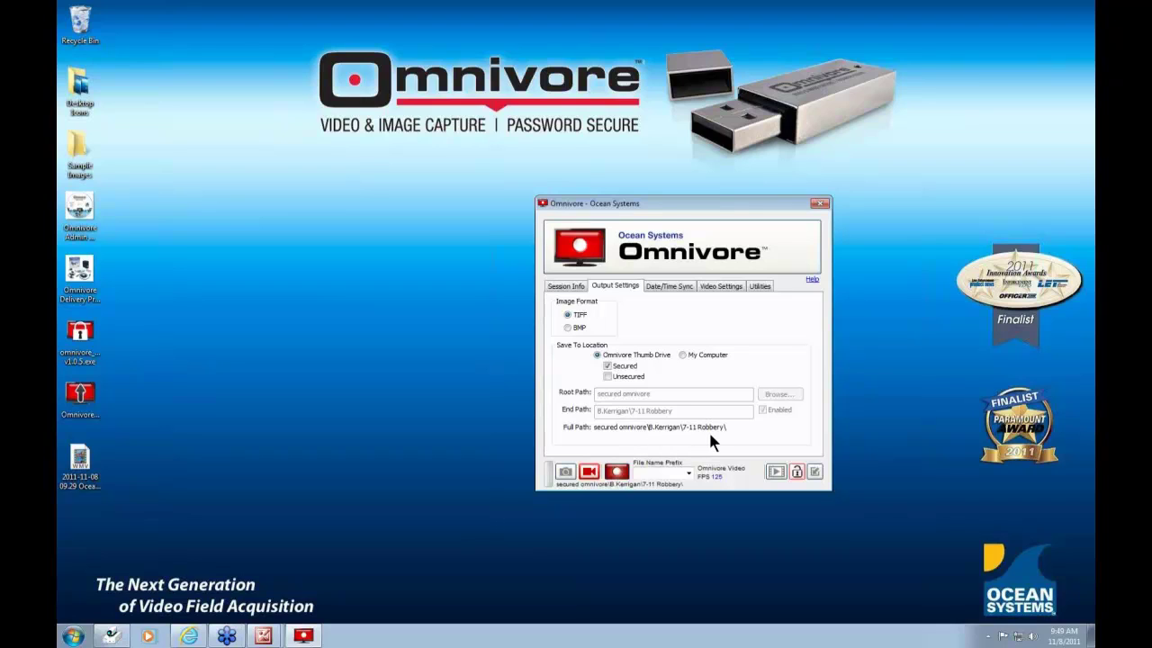
{"action": "left_click", "coordinate": [669, 286]}
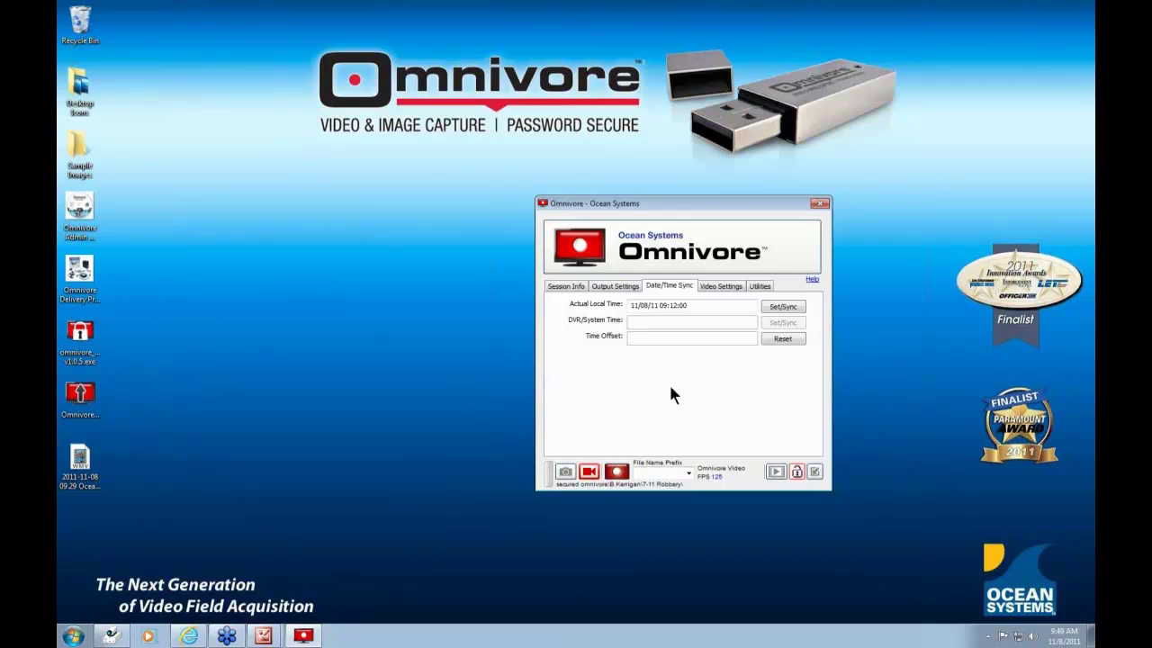
- Sync actual local time 11/8/11 9:49 and DVR time 10/24/11 14:10 to compute the offset
{"action": "left_click_drag", "start_coordinate": [699, 305], "coordinate": [623, 309]}
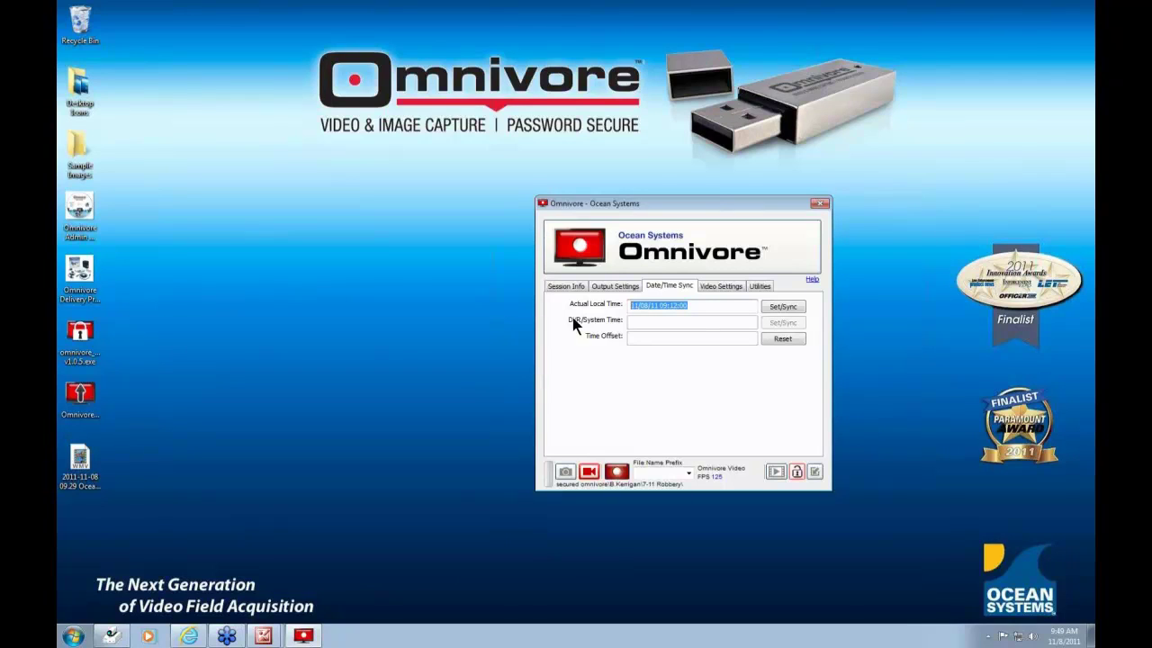
{"action": "type", "text": "11/8/11 9:49"}
{"action": "left_click", "coordinate": [790, 307]}
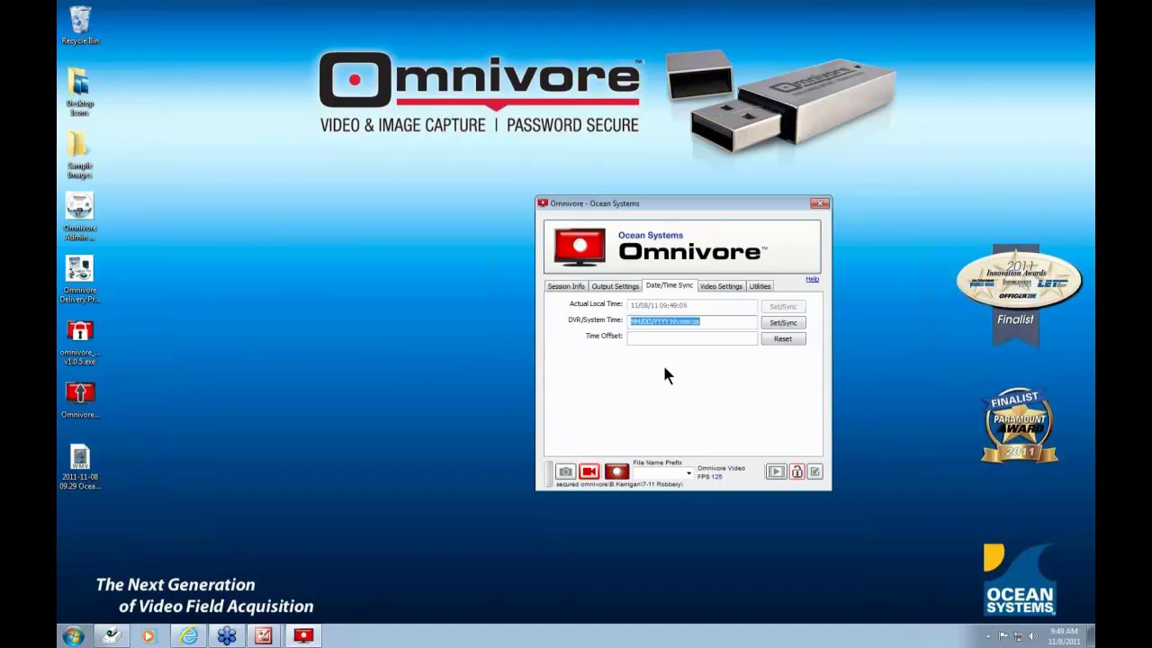
{"action": "type", "text": "10/24/11 14:10"}
{"action": "left_click", "coordinate": [785, 324]}
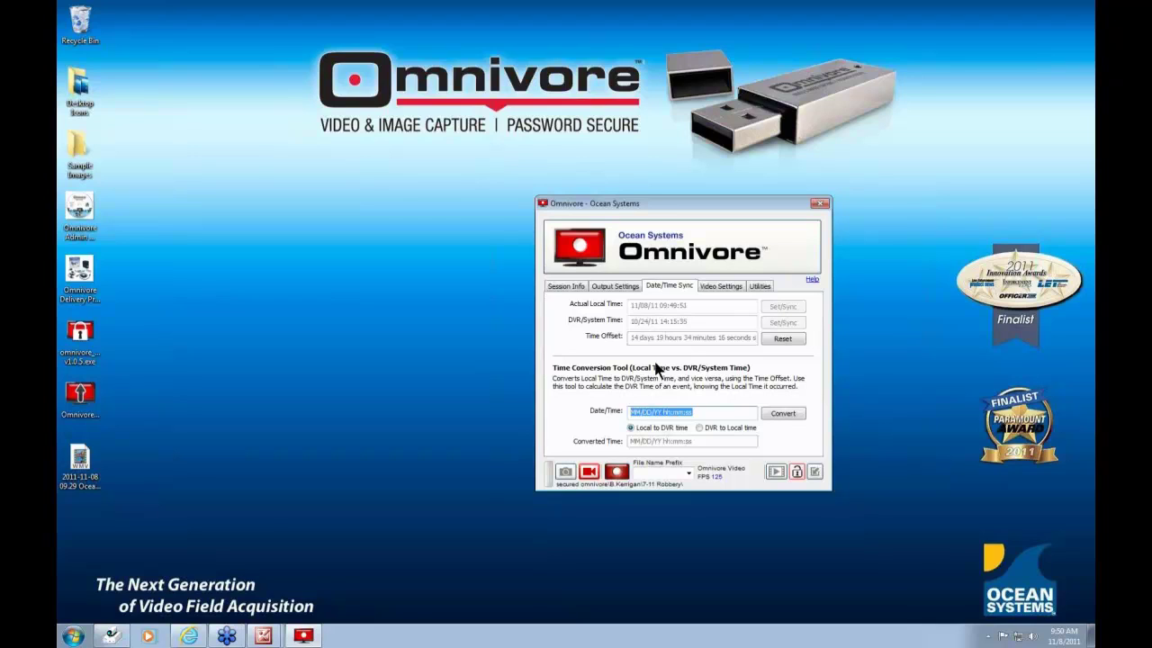
- Convert local time 10/28/10 22:30 to DVR time, then convert DVR time 10/29/11 21:30 to local
{"action": "type", "text": "10/28/10"}
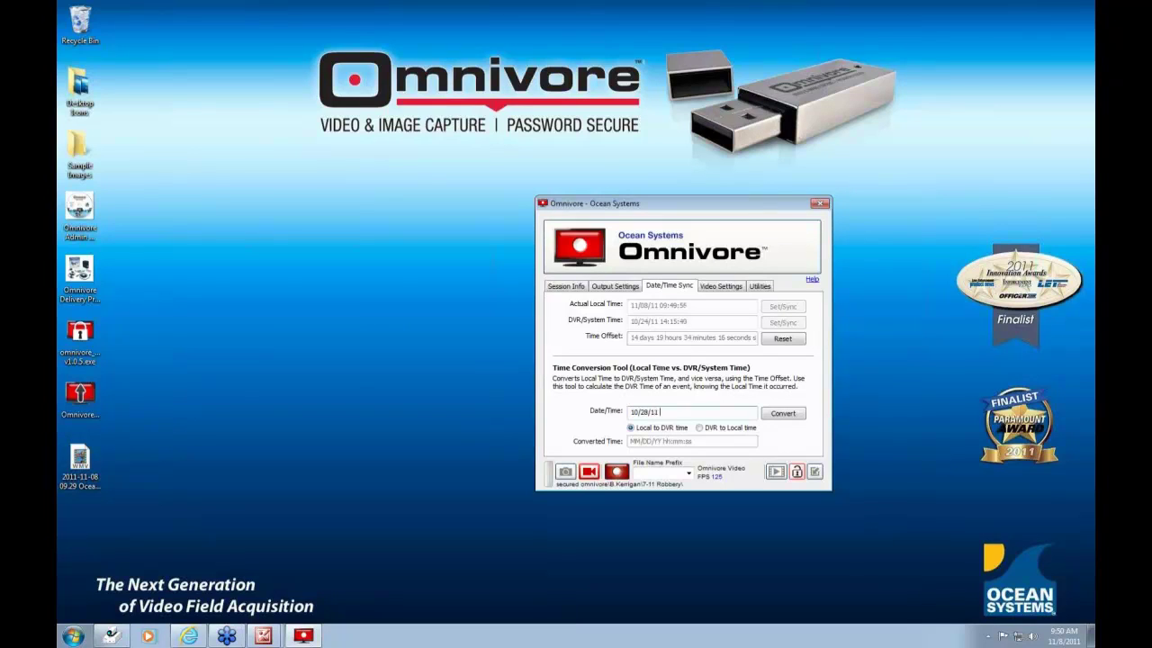
{"action": "type", "text": " 22:30"}
{"action": "left_click", "coordinate": [786, 414]}
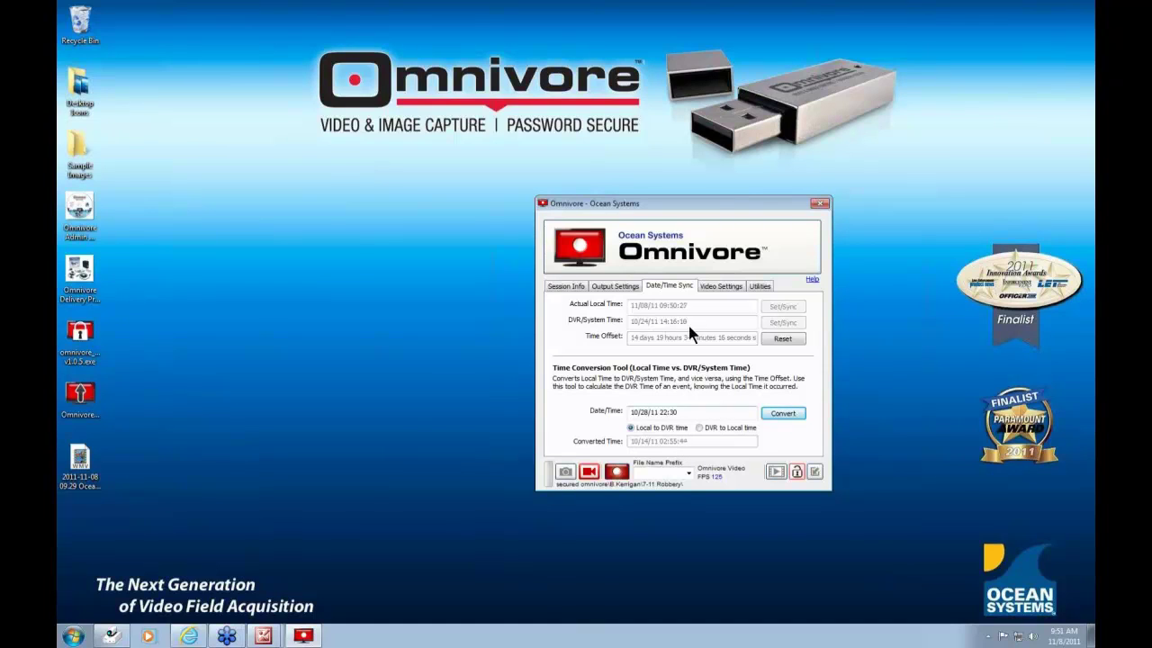
{"action": "left_click", "coordinate": [700, 428]}
{"action": "left_click", "coordinate": [782, 414]}
- Open Video Settings, reopen the capture overlay, resize it to 492 x 428, then reset its size
{"action": "left_click", "coordinate": [716, 288]}
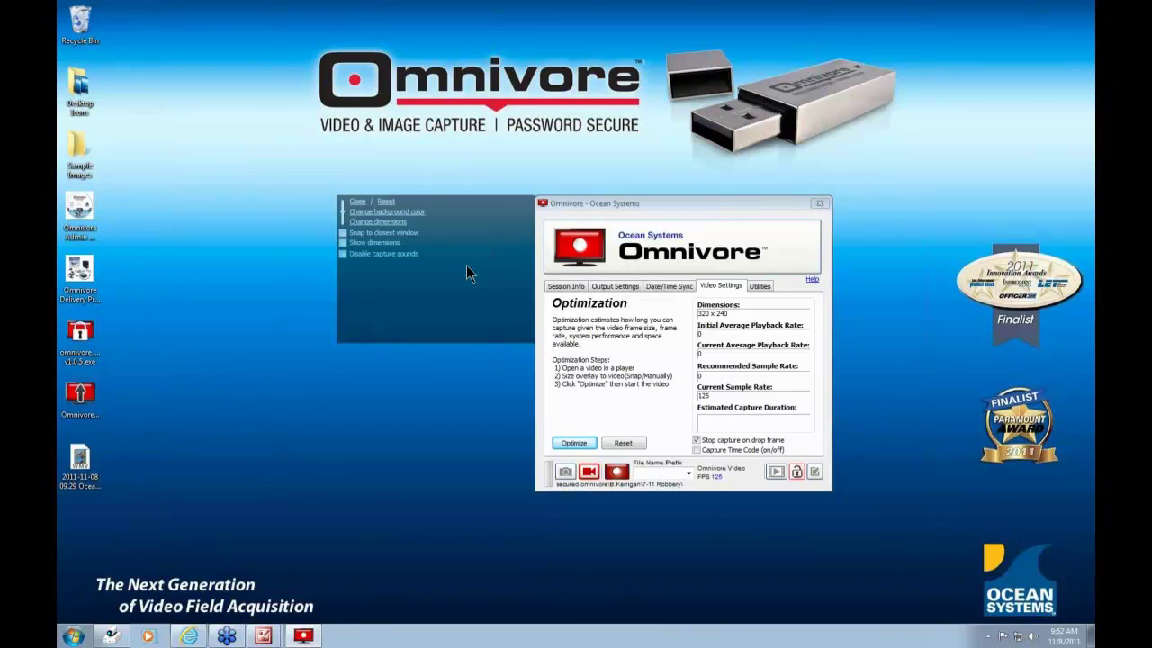
{"action": "left_click", "coordinate": [358, 202]}
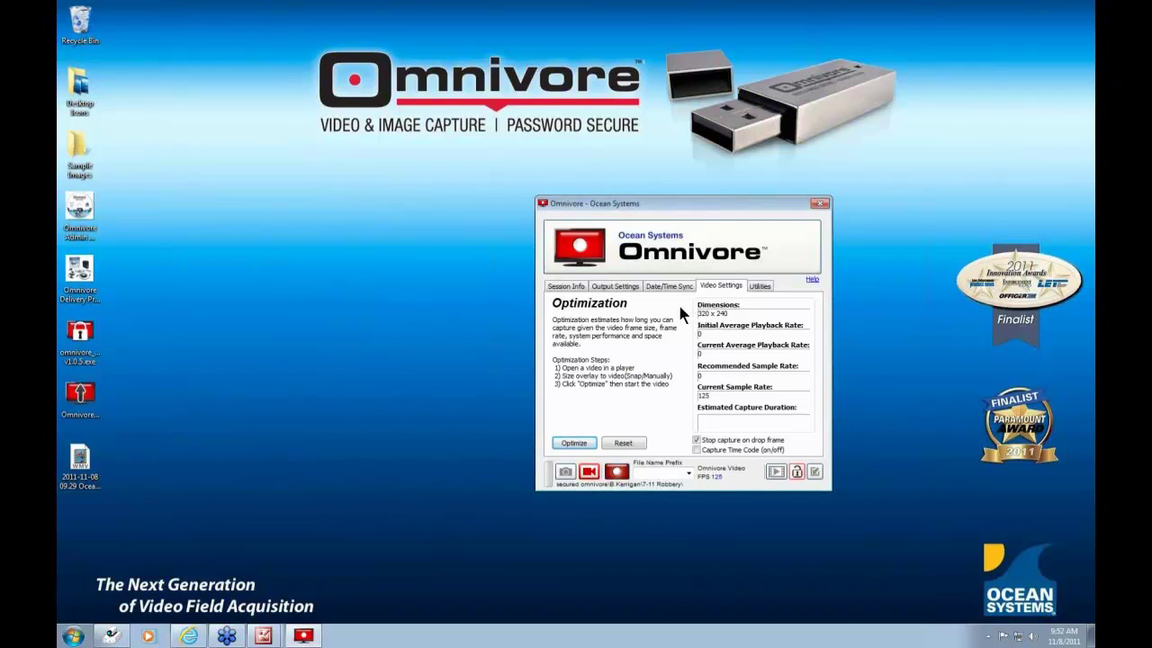
{"action": "mouse_move", "coordinate": [679, 308]}
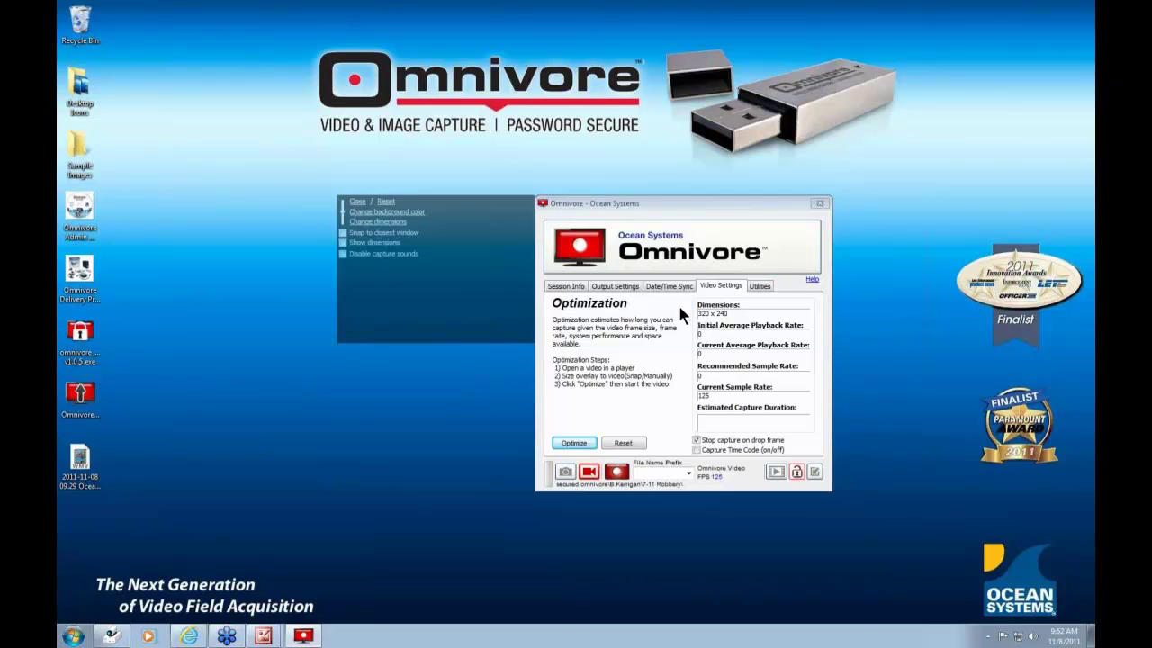
{"action": "left_click_drag", "start_coordinate": [338, 344], "coordinate": [338, 459]}
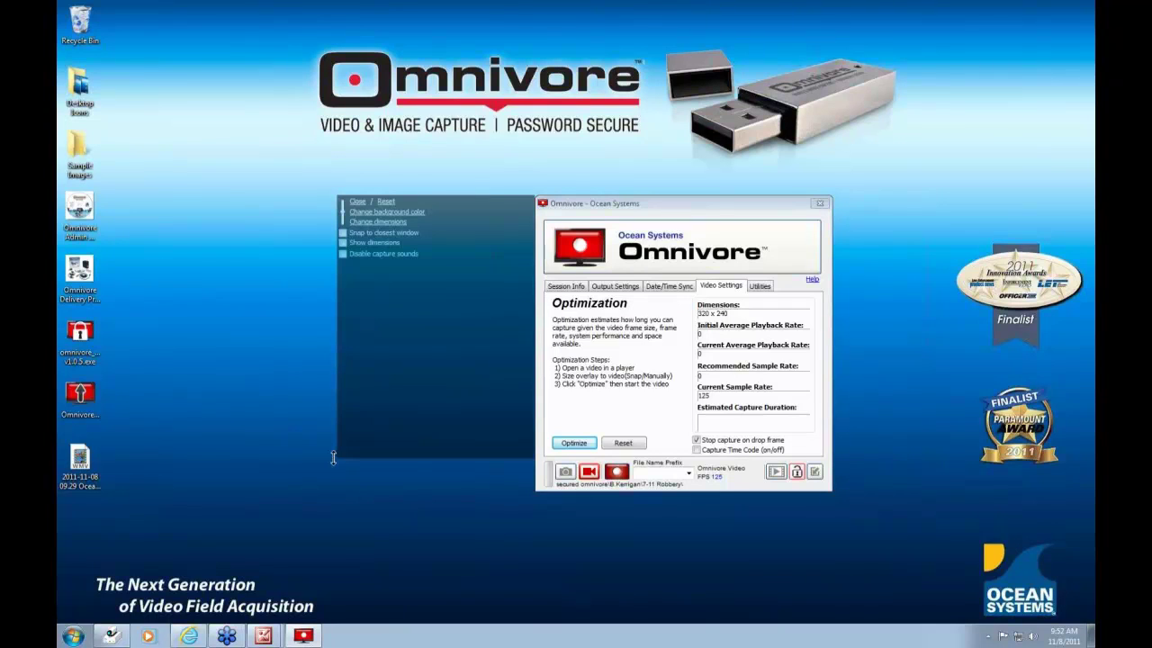
{"action": "left_click_drag", "start_coordinate": [338, 344], "coordinate": [232, 348]}
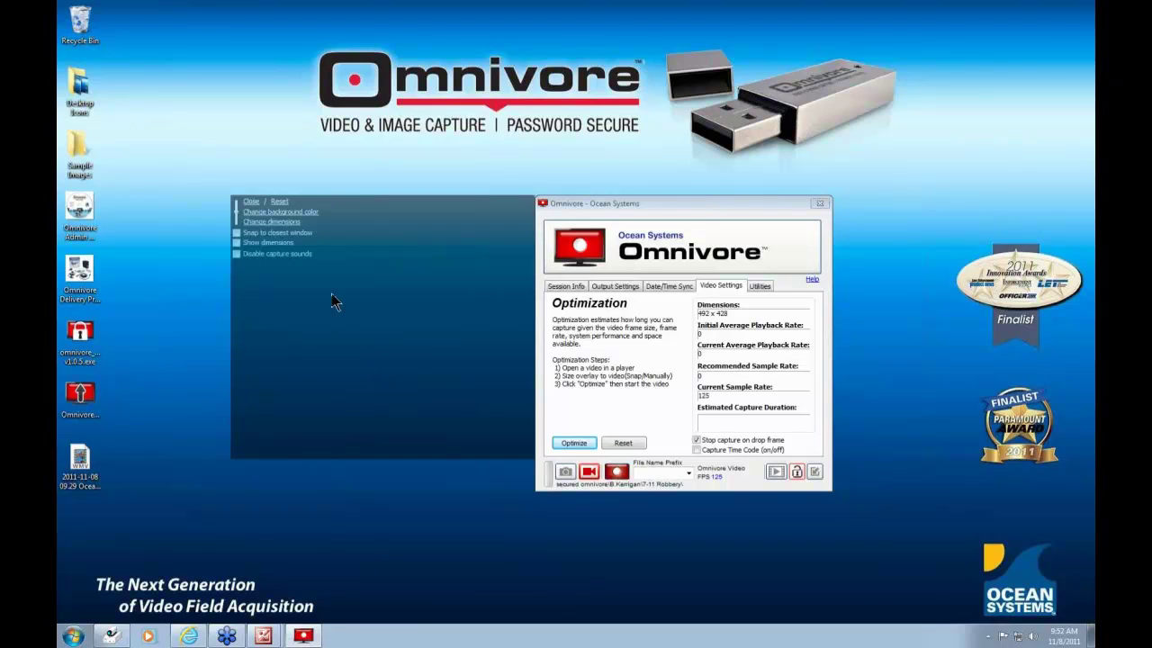
{"action": "left_click", "coordinate": [276, 202]}
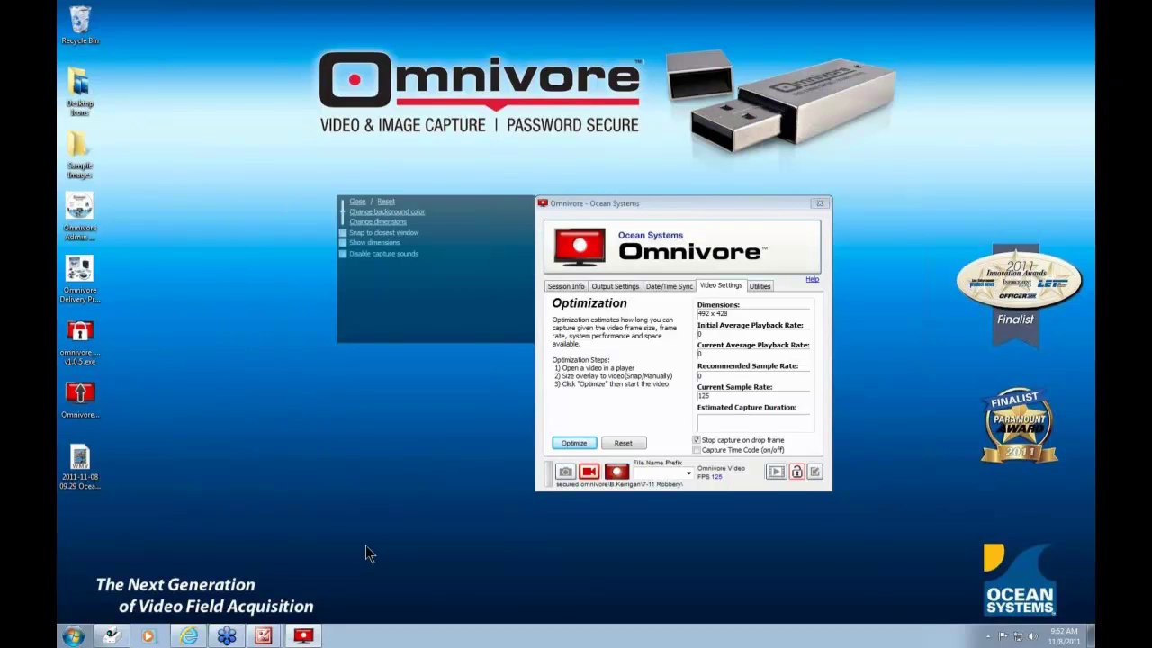
- Set the capture overlay to 640 x 480, then check Show dimensions and Disable capture sounds
{"action": "left_click", "coordinate": [377, 222]}
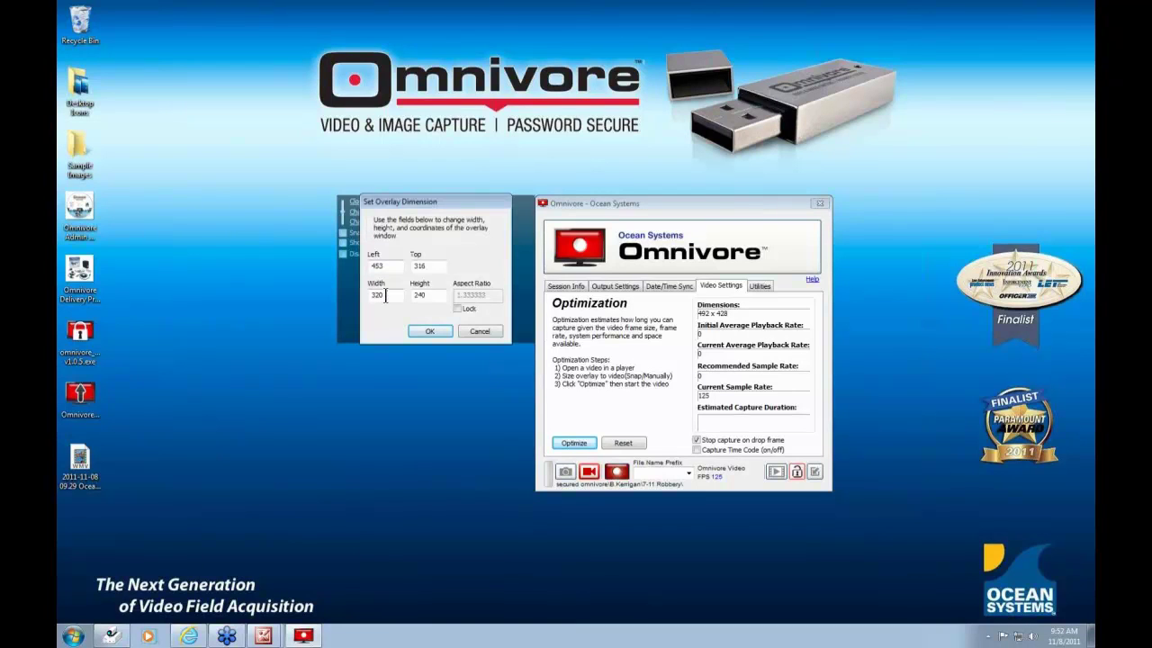
{"action": "left_click_drag", "start_coordinate": [385, 295], "coordinate": [343, 309]}
{"action": "type", "text": "640"}
{"action": "key", "text": "Tab"}
{"action": "type", "text": "480"}
{"action": "left_click", "coordinate": [430, 331]}
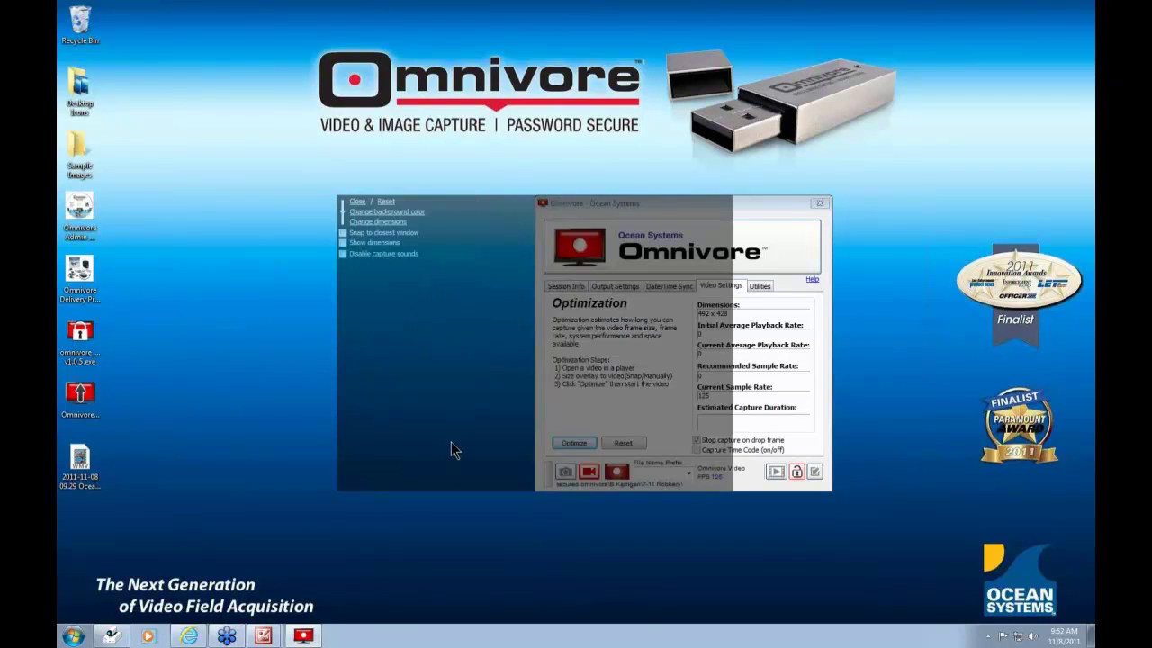
{"action": "left_click", "coordinate": [343, 243]}
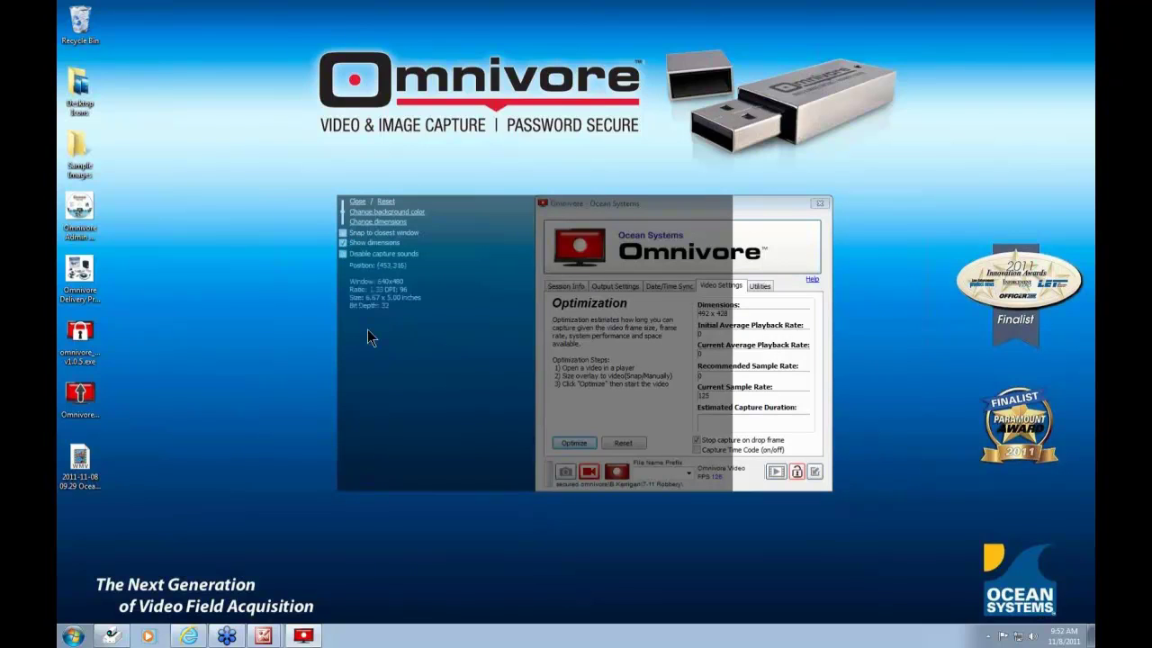
{"action": "left_click", "coordinate": [343, 253]}
- Turn off Snap to closest window, give the overlay a yellow background, and shrink it to 551 x 414
{"action": "left_click", "coordinate": [342, 212]}
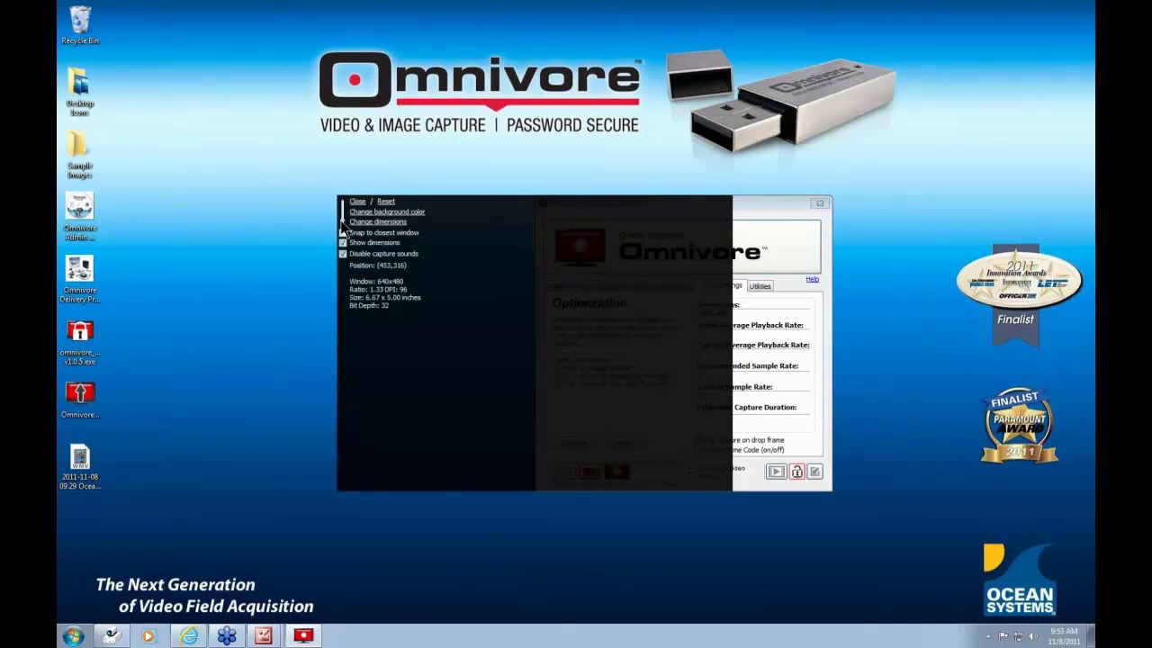
{"action": "left_click", "coordinate": [342, 231]}
{"action": "left_click", "coordinate": [376, 214]}
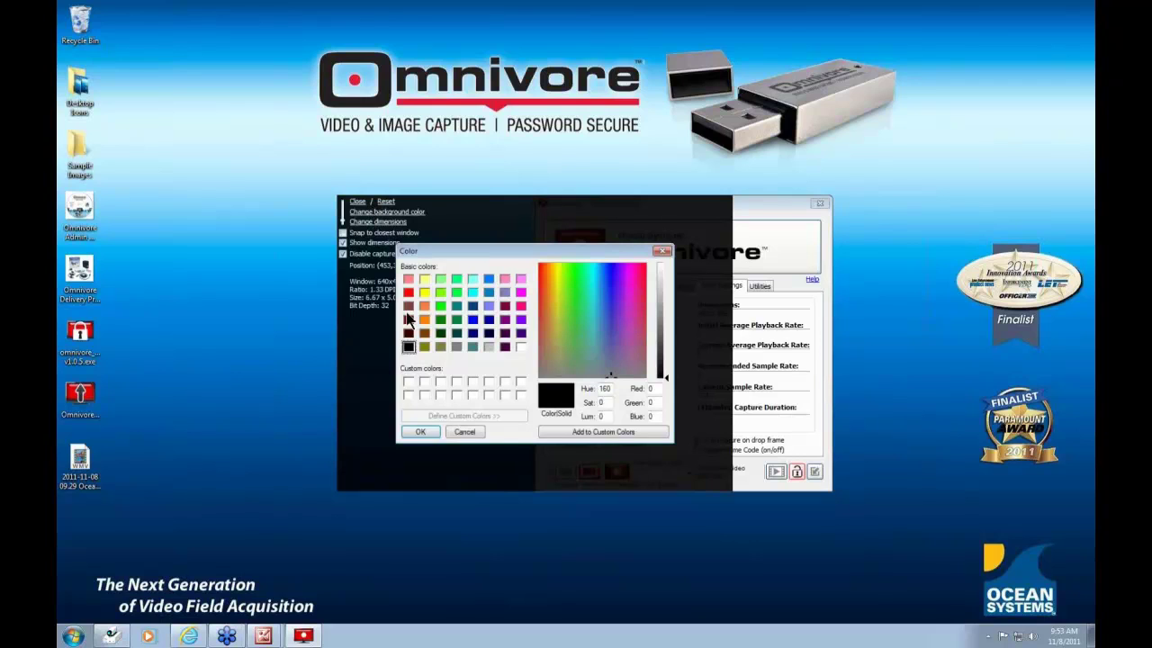
{"action": "left_click", "coordinate": [425, 293]}
{"action": "left_click", "coordinate": [423, 433]}
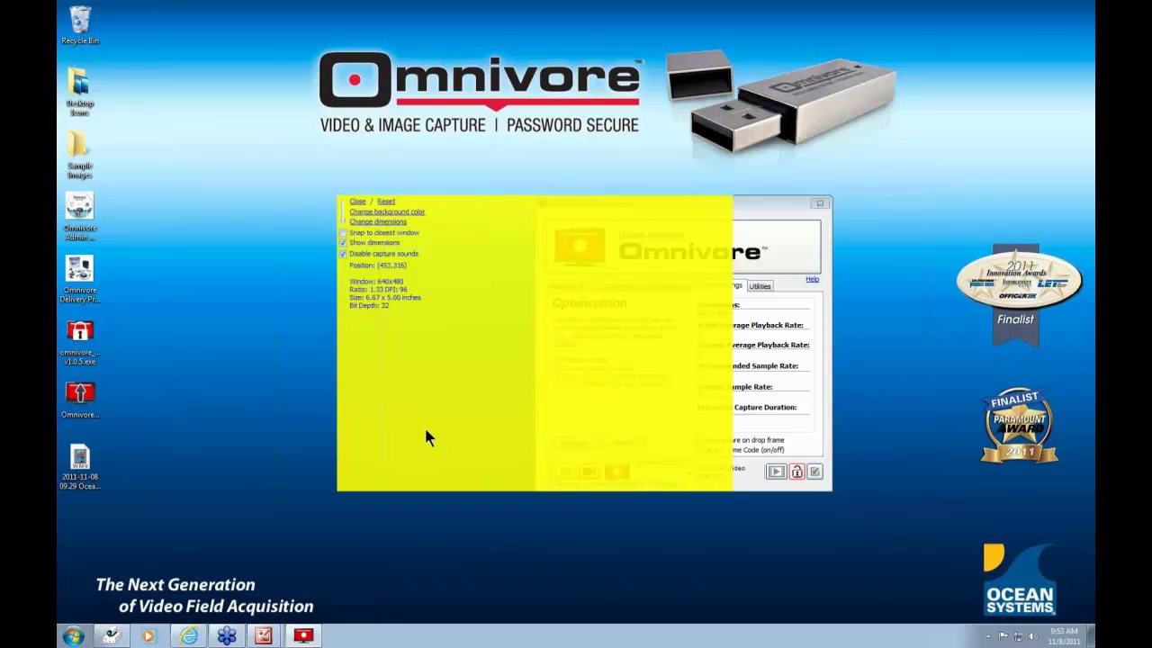
{"action": "left_click_drag", "start_coordinate": [335, 492], "coordinate": [388, 453]}
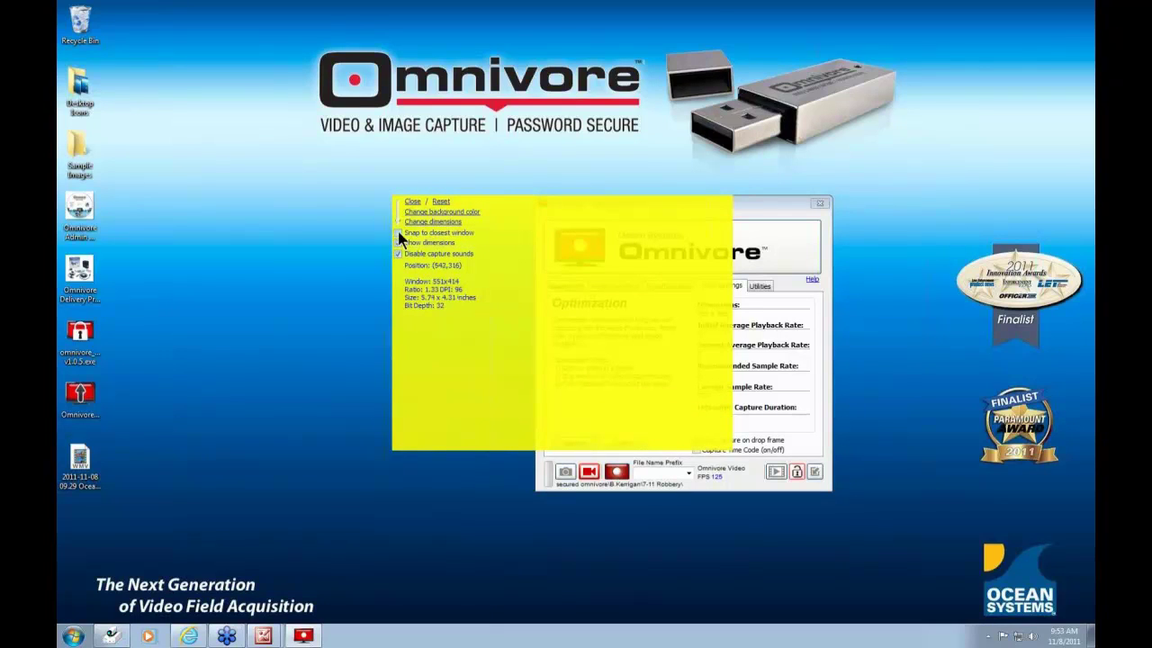
- Hide the dimension readout and snap the yellow overlay onto LWTViewer's large left video at 320 x 240
{"action": "left_click_drag", "start_coordinate": [393, 214], "coordinate": [397, 214]}
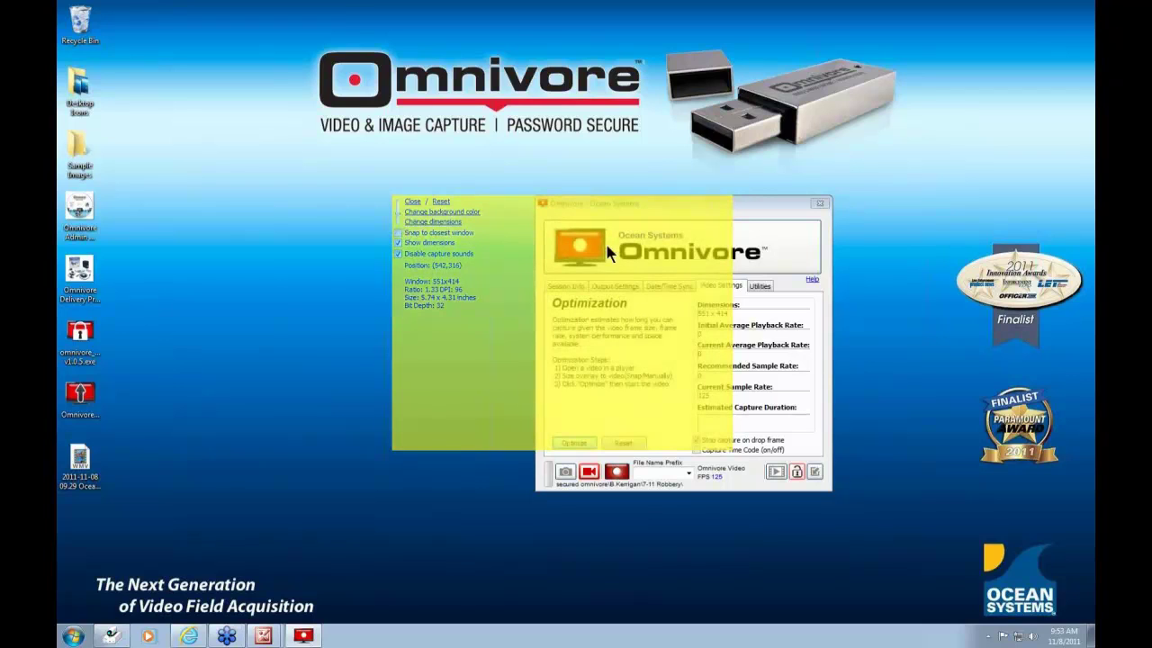
{"action": "left_click", "coordinate": [110, 637]}
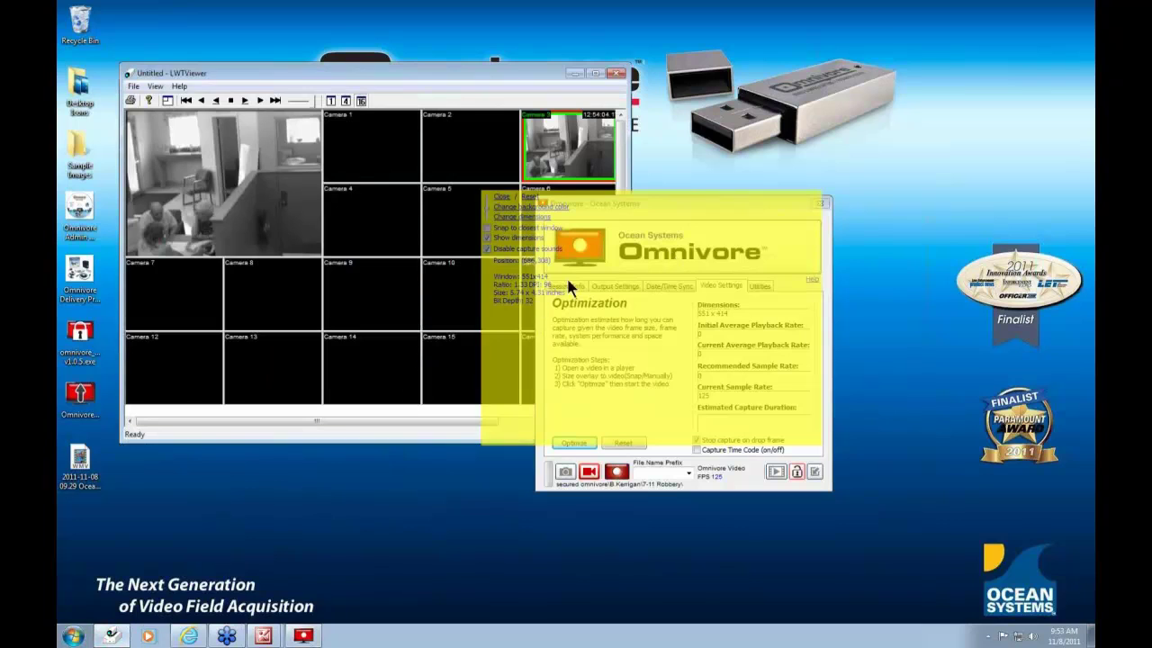
{"action": "left_click_drag", "start_coordinate": [578, 281], "coordinate": [448, 285]}
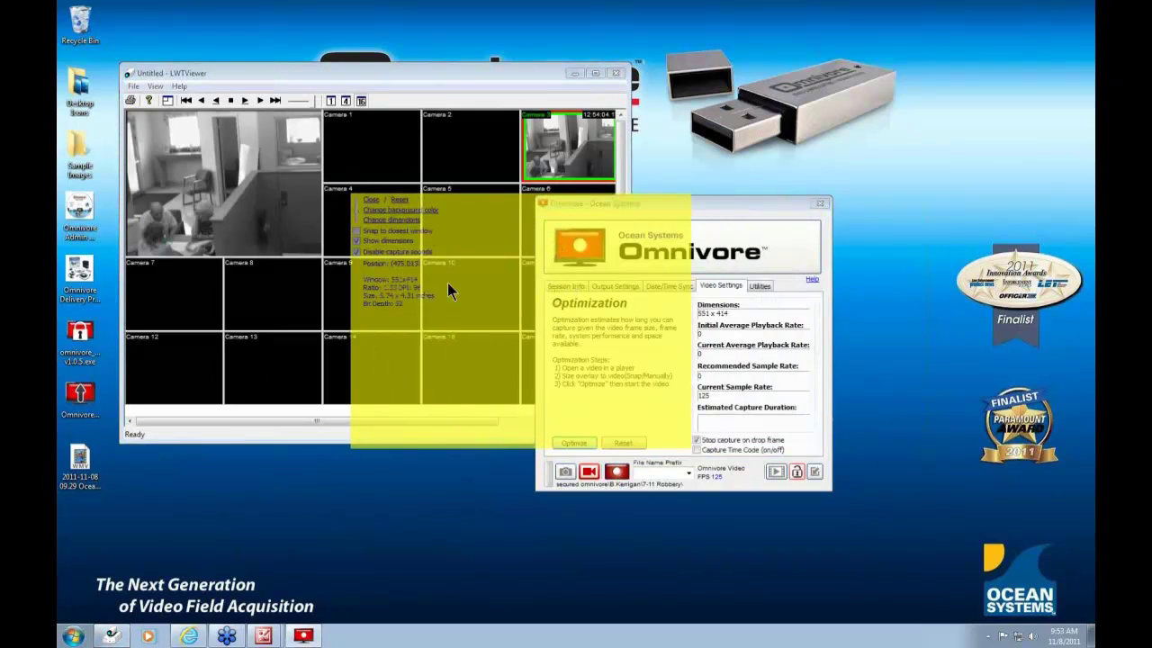
{"action": "left_click", "coordinate": [357, 239]}
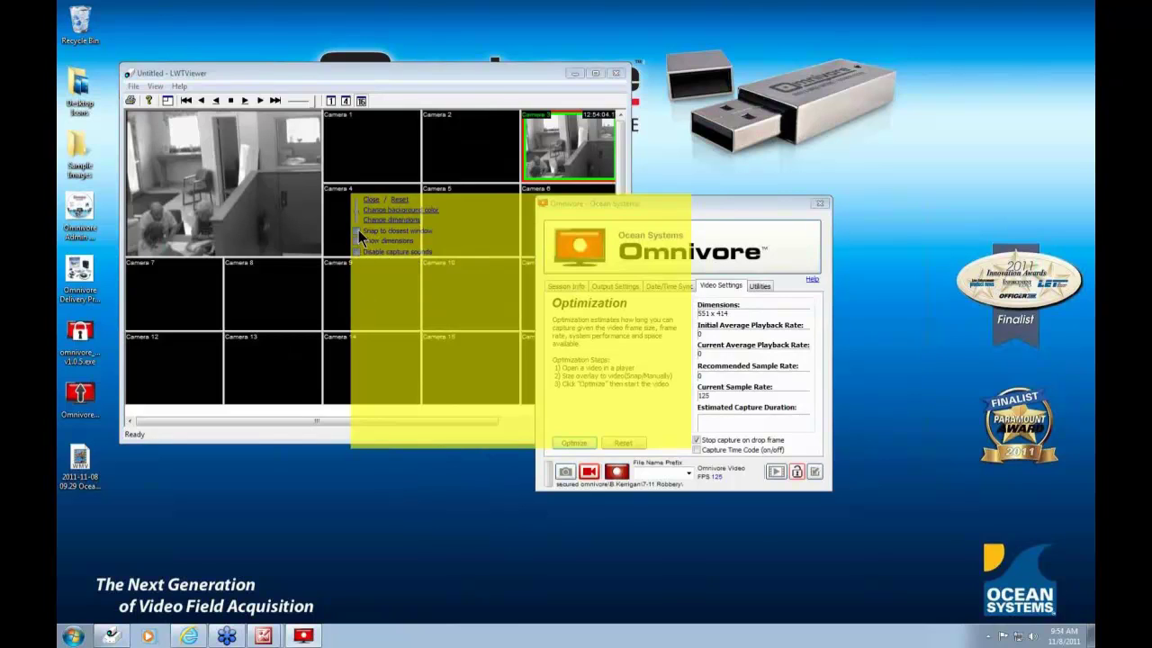
{"action": "mouse_move", "coordinate": [465, 285]}
{"action": "left_mouse_down"}
{"action": "mouse_move", "coordinate": [467, 320]}
{"action": "mouse_move", "coordinate": [413, 367]}
{"action": "mouse_move", "coordinate": [545, 333]}
{"action": "mouse_move", "coordinate": [538, 202]}
{"action": "mouse_move", "coordinate": [463, 200]}
{"action": "mouse_move", "coordinate": [471, 269]}
{"action": "left_mouse_up"}
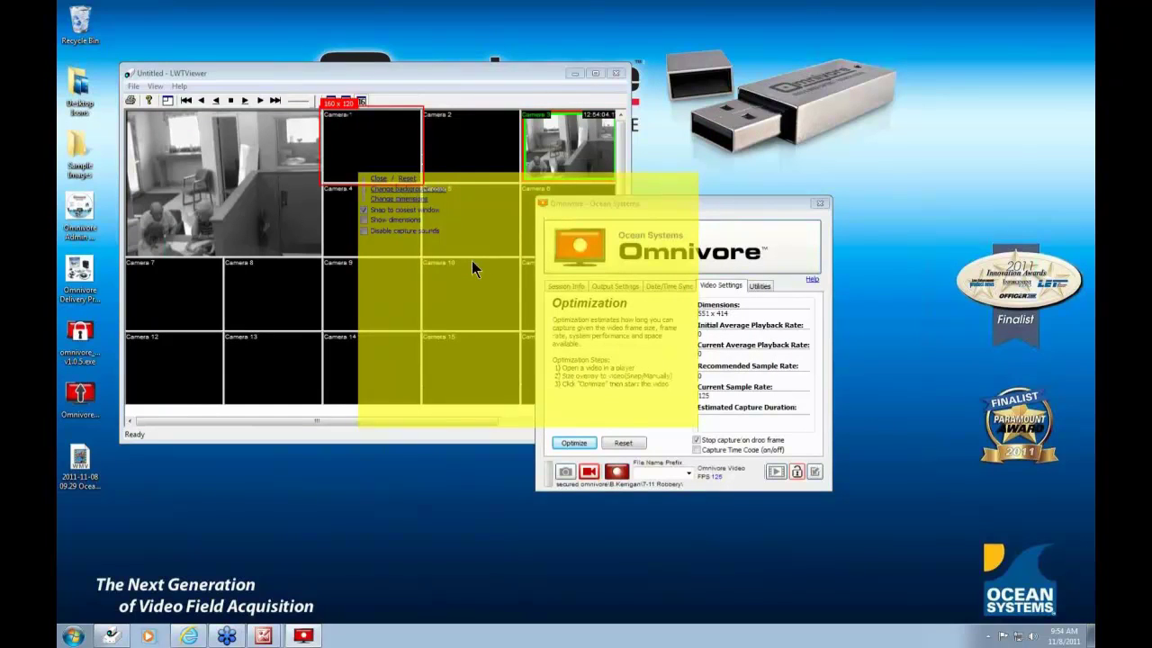
{"action": "left_click_drag", "start_coordinate": [472, 260], "coordinate": [370, 252]}
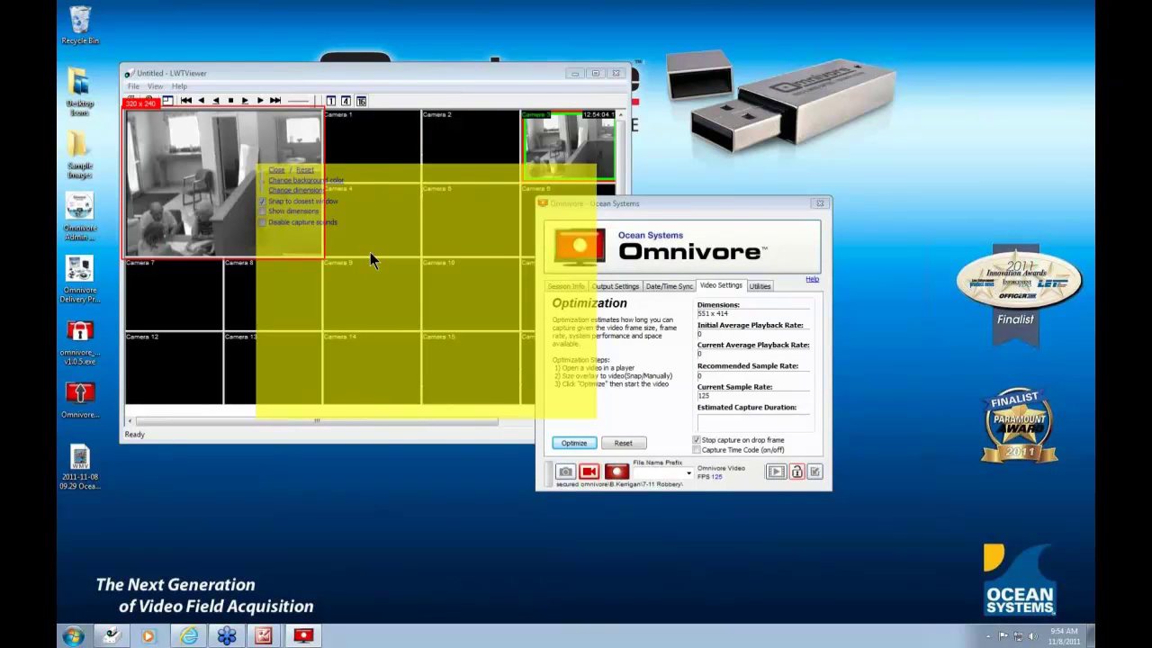
{"action": "left_click_drag", "start_coordinate": [370, 252], "coordinate": [372, 256]}
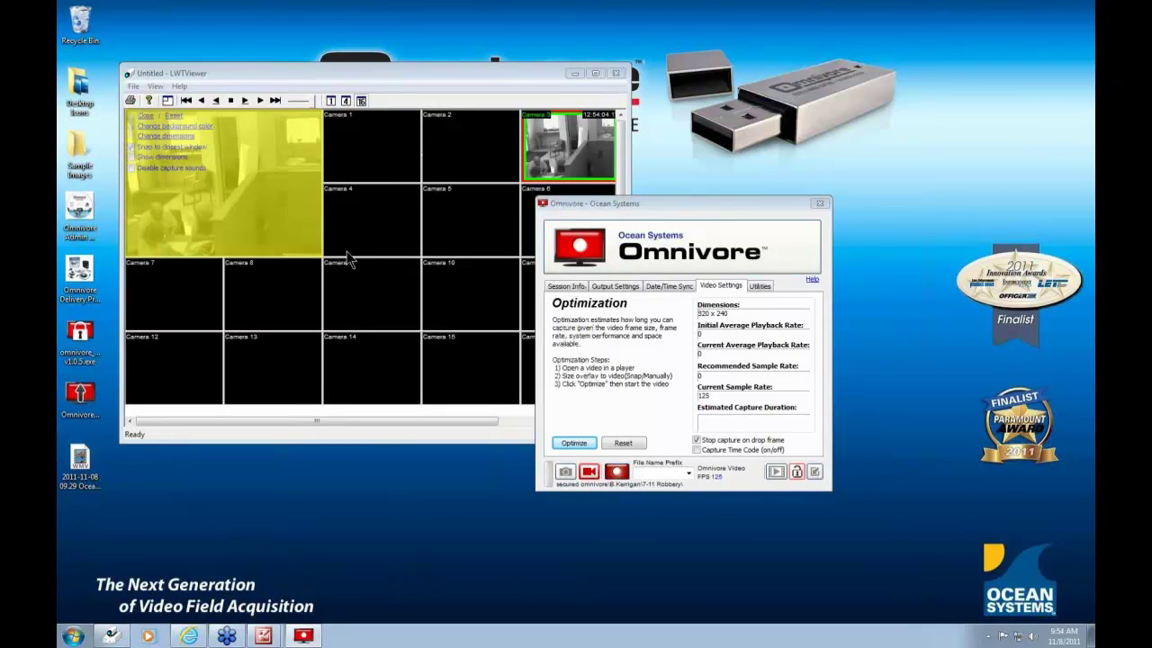
- Unsnap the overlay, stretch it to 315 x 435 below the camera grid, and open About LWTViewer
{"action": "left_click", "coordinate": [644, 204]}
{"action": "left_click_drag", "start_coordinate": [643, 200], "coordinate": [738, 241]}
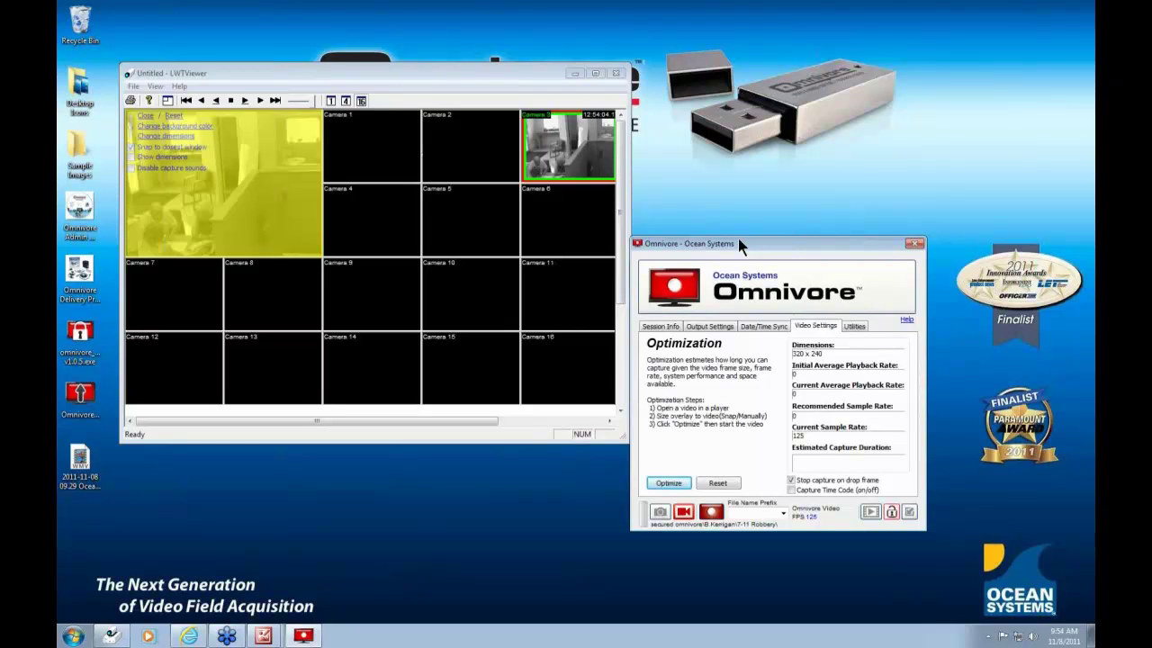
{"action": "left_click", "coordinate": [130, 148]}
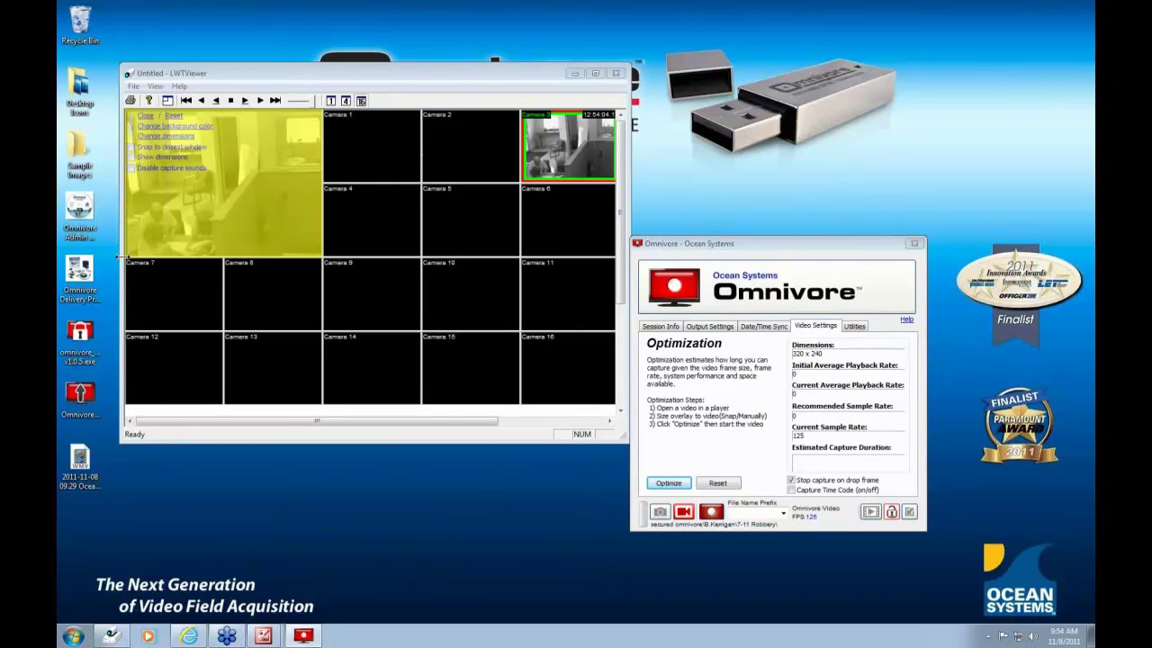
{"action": "left_click_drag", "start_coordinate": [120, 261], "coordinate": [126, 378]}
{"action": "left_click_drag", "start_coordinate": [269, 183], "coordinate": [355, 543]}
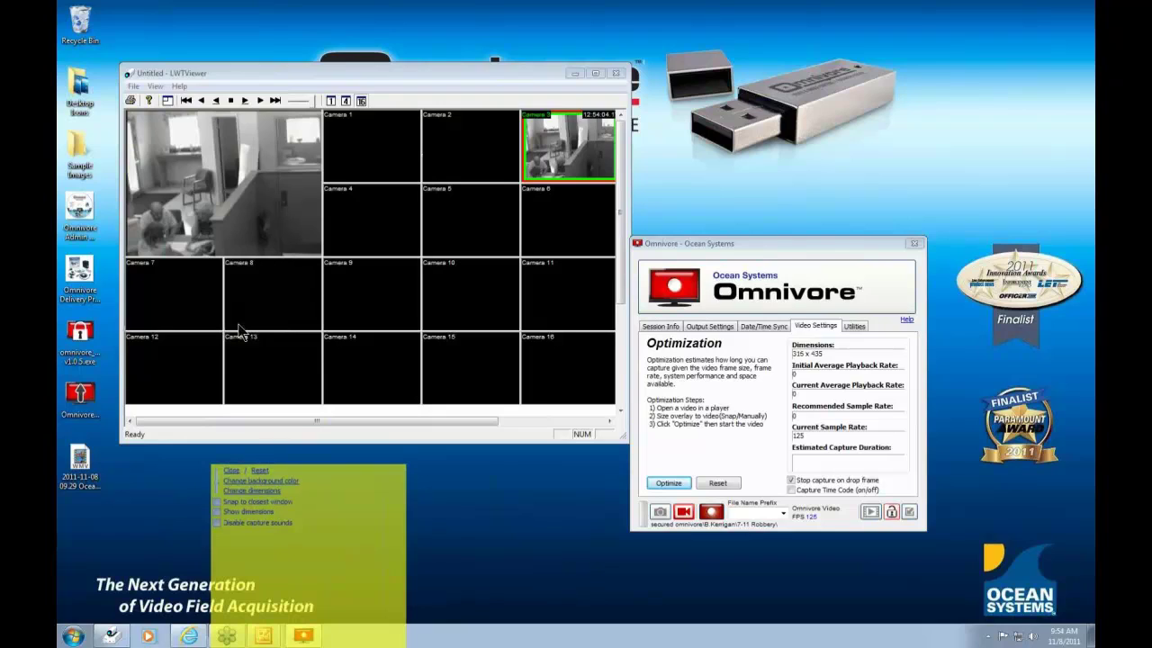
{"action": "left_click", "coordinate": [179, 86]}
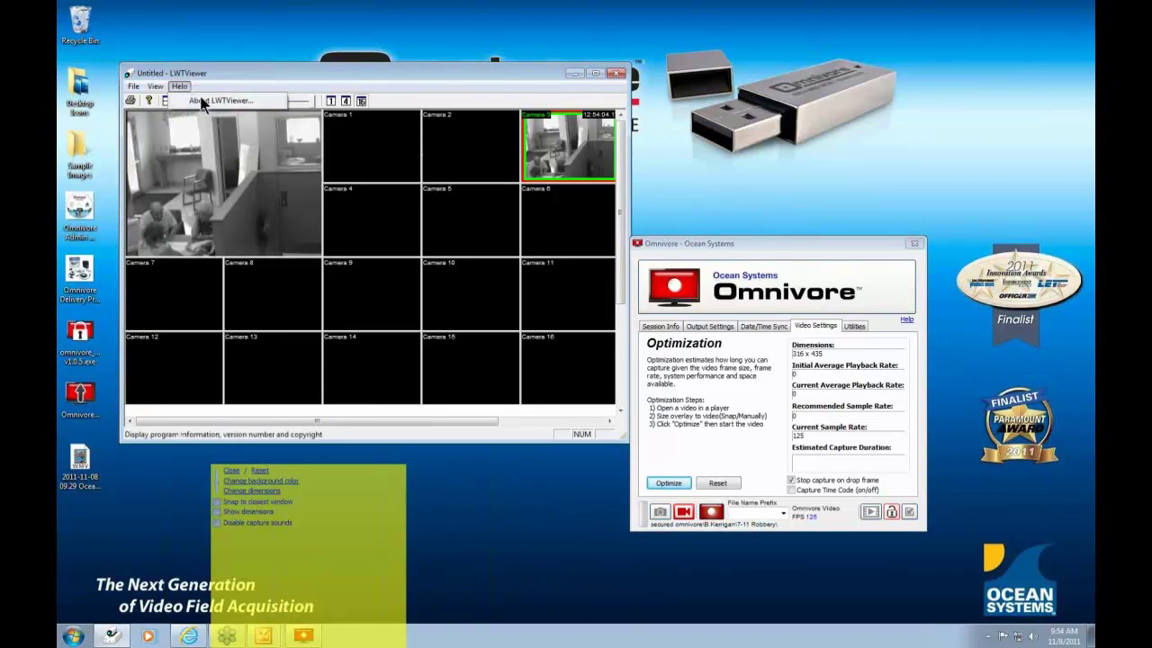
{"action": "left_click", "coordinate": [205, 108]}
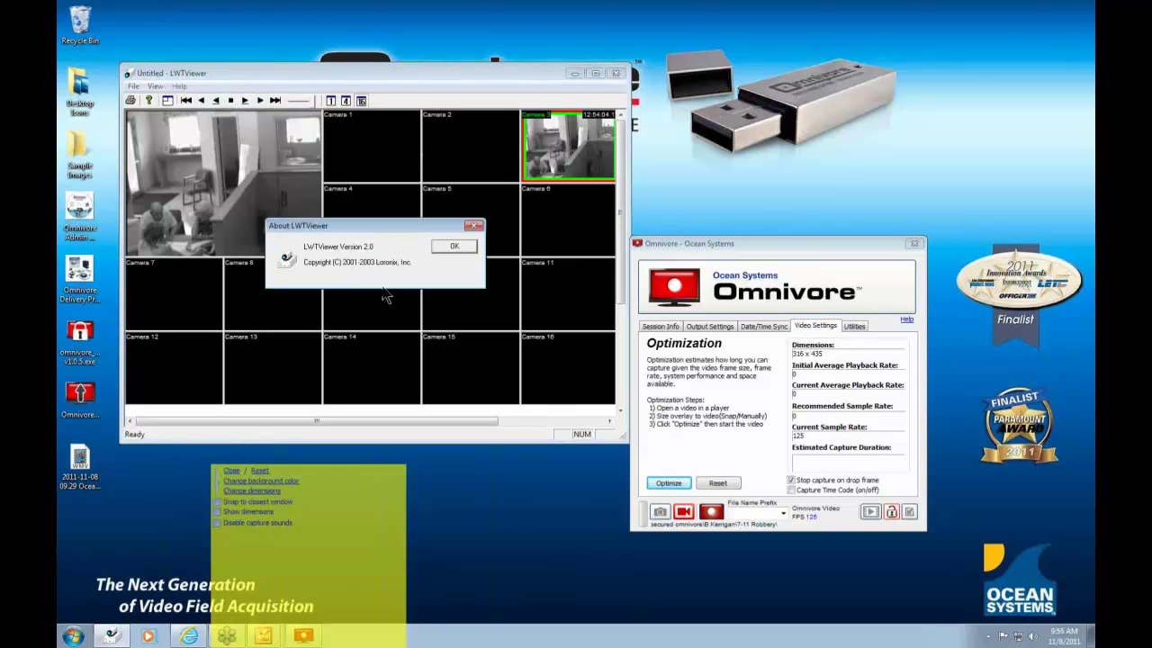
- Enlarge the overlay to cover the whole viewer and save captures to the Unsecured location
{"action": "left_click_drag", "start_coordinate": [334, 569], "coordinate": [241, 170]}
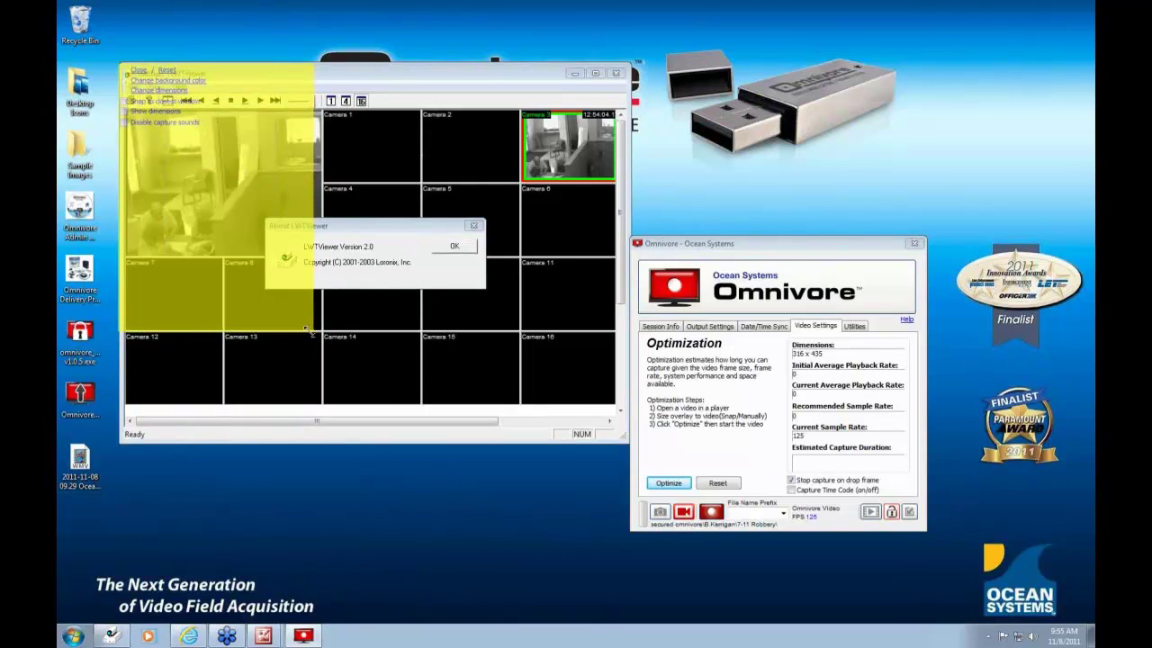
{"action": "left_click_drag", "start_coordinate": [313, 331], "coordinate": [627, 442]}
{"action": "left_click", "coordinate": [710, 326]}
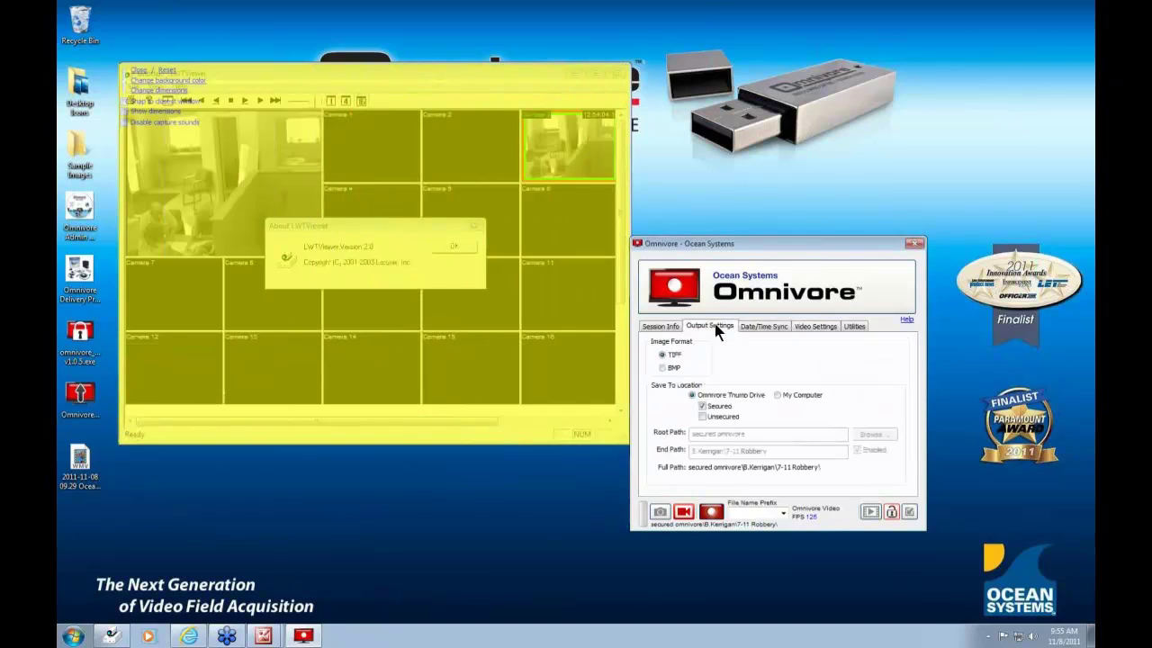
{"action": "left_click", "coordinate": [702, 417]}
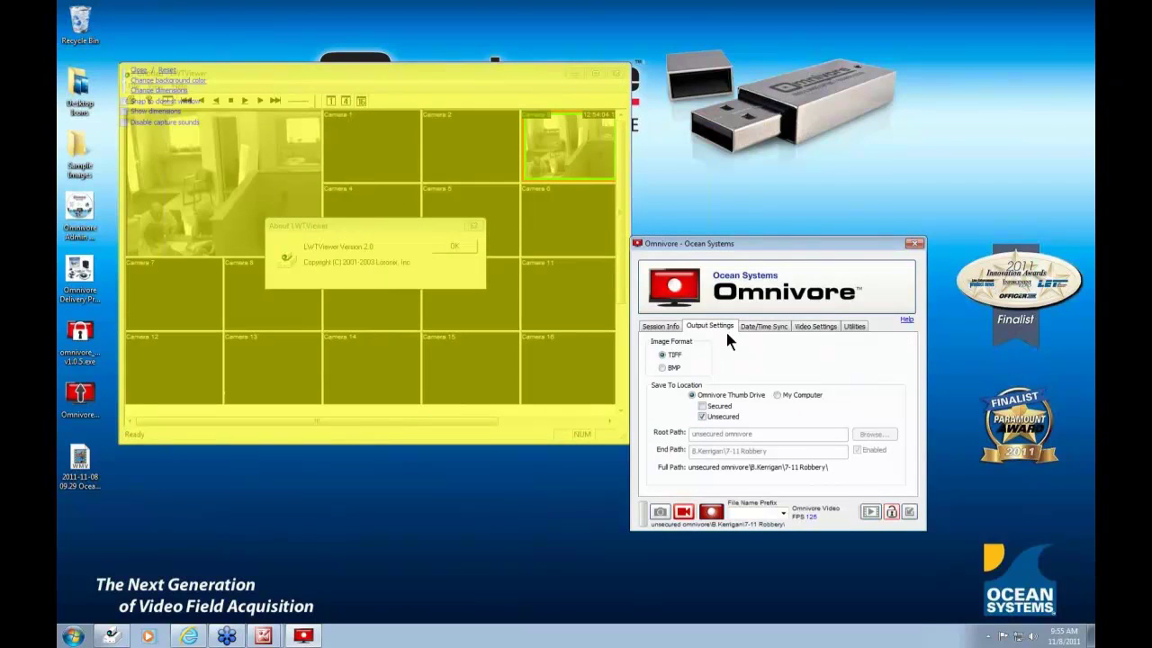
- Switch capture to still TIFF images, start capturing, and dismiss the About LWTViewer box
{"action": "left_click", "coordinate": [820, 329]}
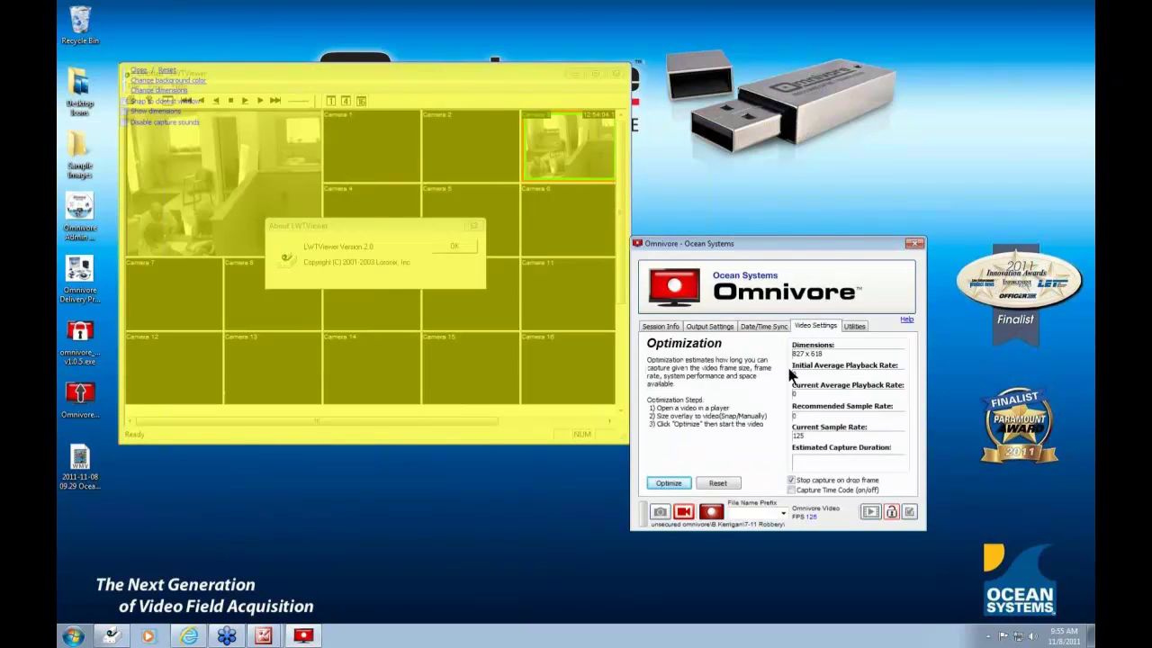
{"action": "left_click", "coordinate": [660, 513]}
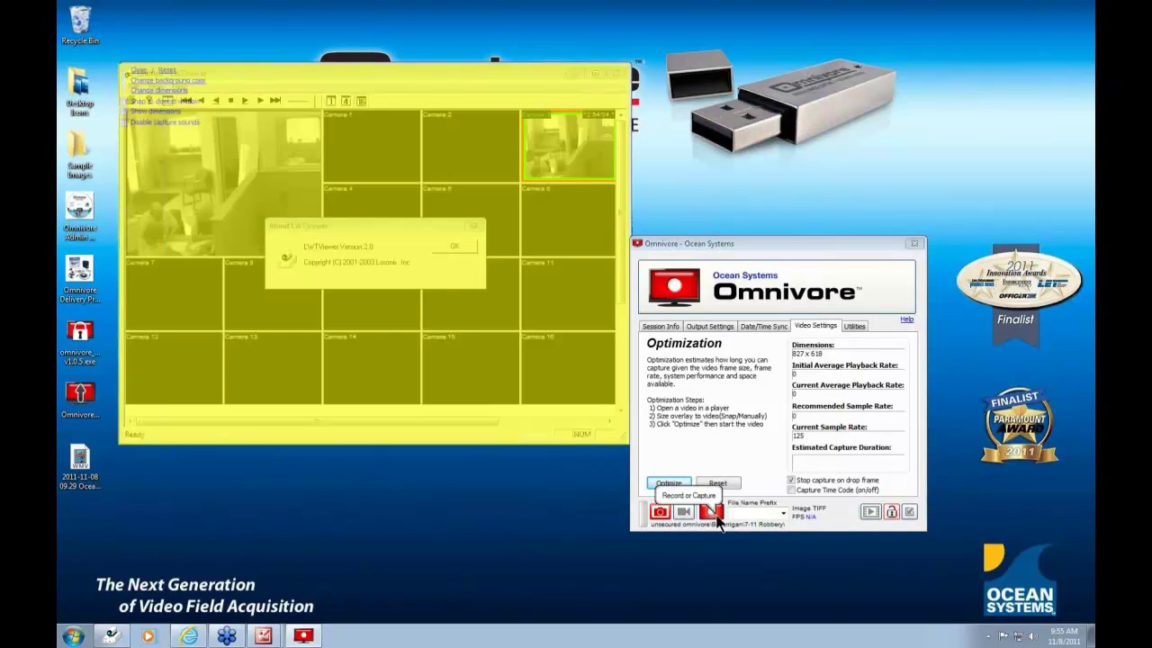
{"action": "left_click", "coordinate": [713, 512]}
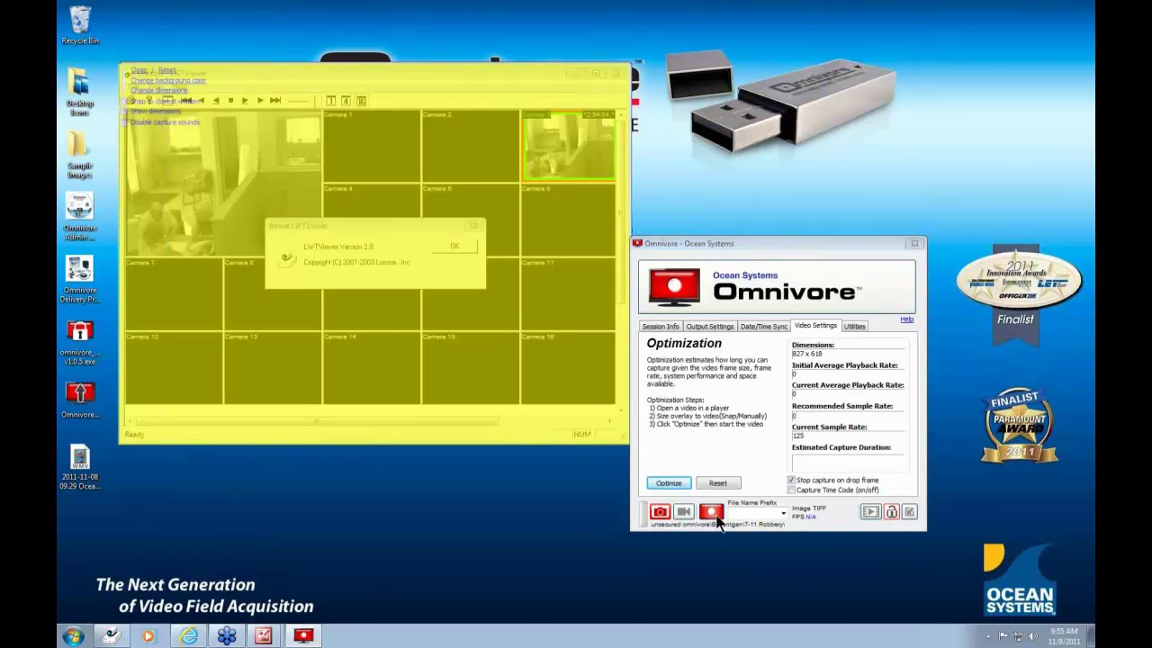
{"action": "left_click_drag", "start_coordinate": [349, 100], "coordinate": [382, 440]}
{"action": "left_click", "coordinate": [455, 246]}
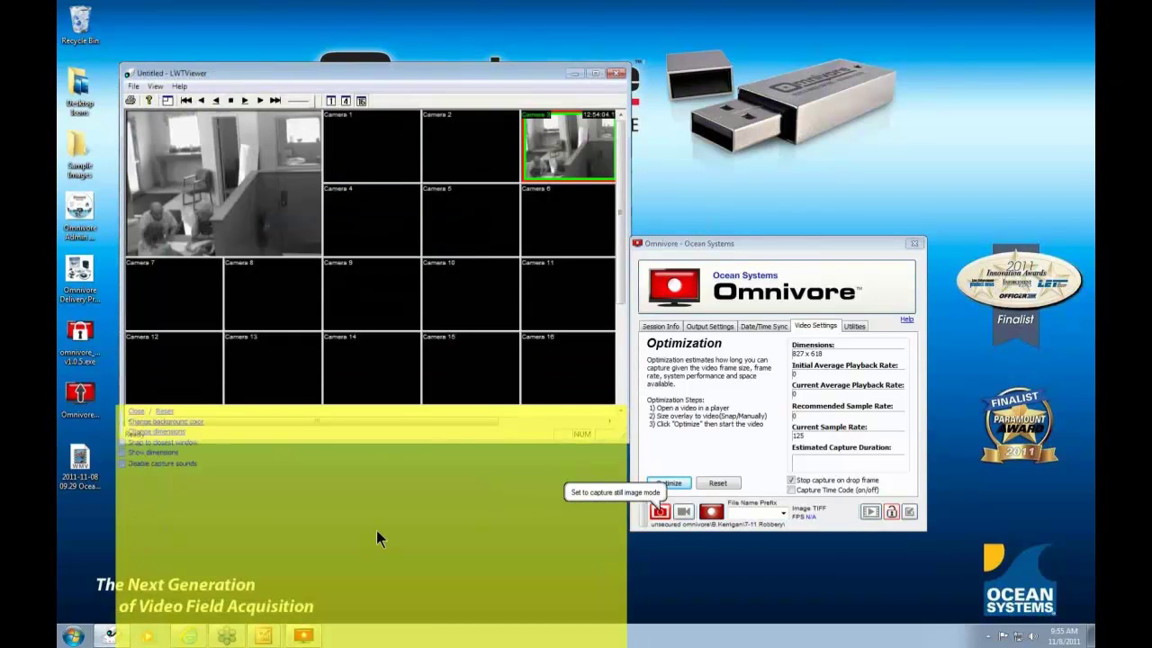
- Re-enable snapping and snap the overlay onto LWTViewer's large left video at 320 x 240
{"action": "left_click", "coordinate": [120, 442]}
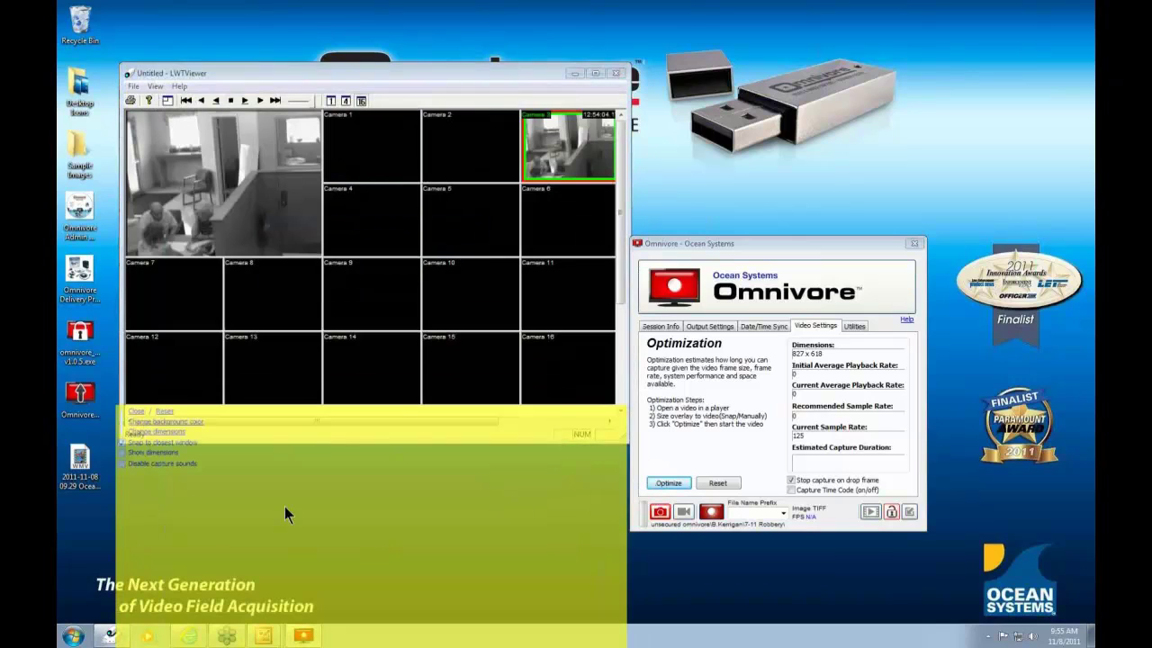
{"action": "left_click_drag", "start_coordinate": [308, 505], "coordinate": [339, 360]}
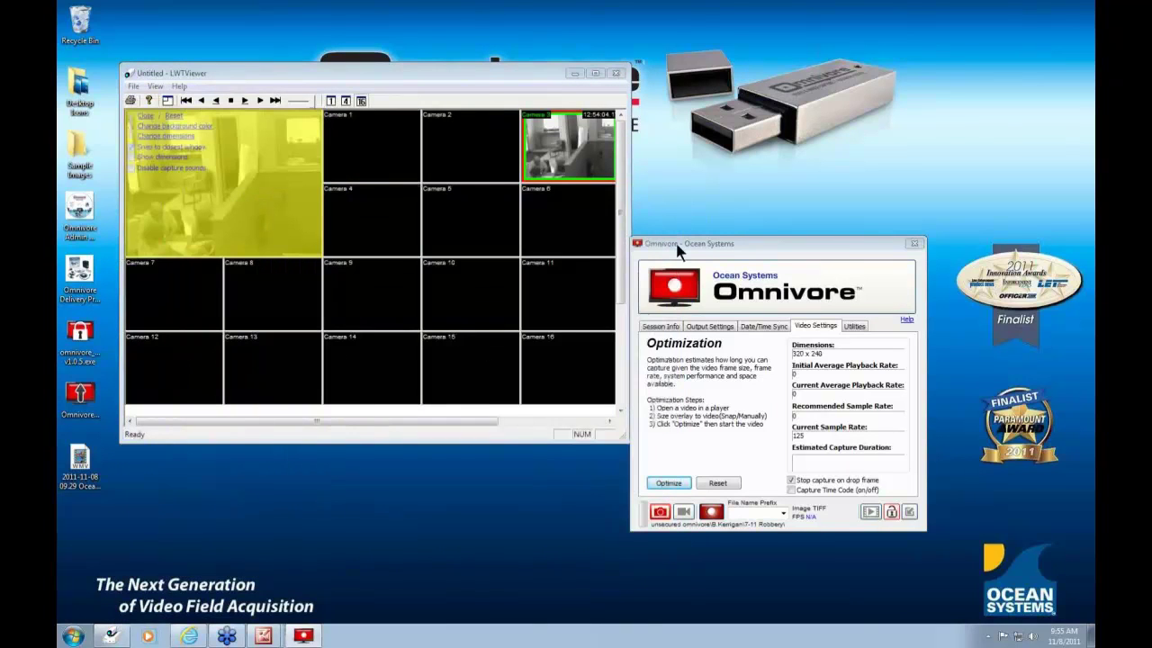
{"action": "left_click_drag", "start_coordinate": [486, 79], "coordinate": [462, 83]}
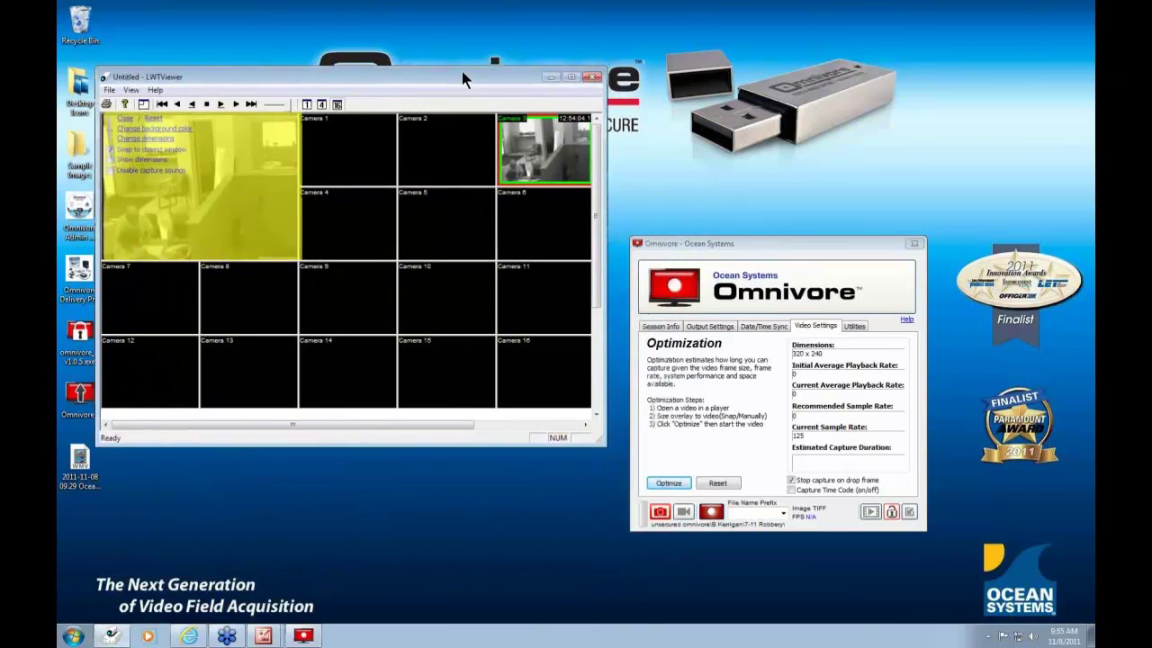
{"action": "left_click_drag", "start_coordinate": [780, 238], "coordinate": [771, 212]}
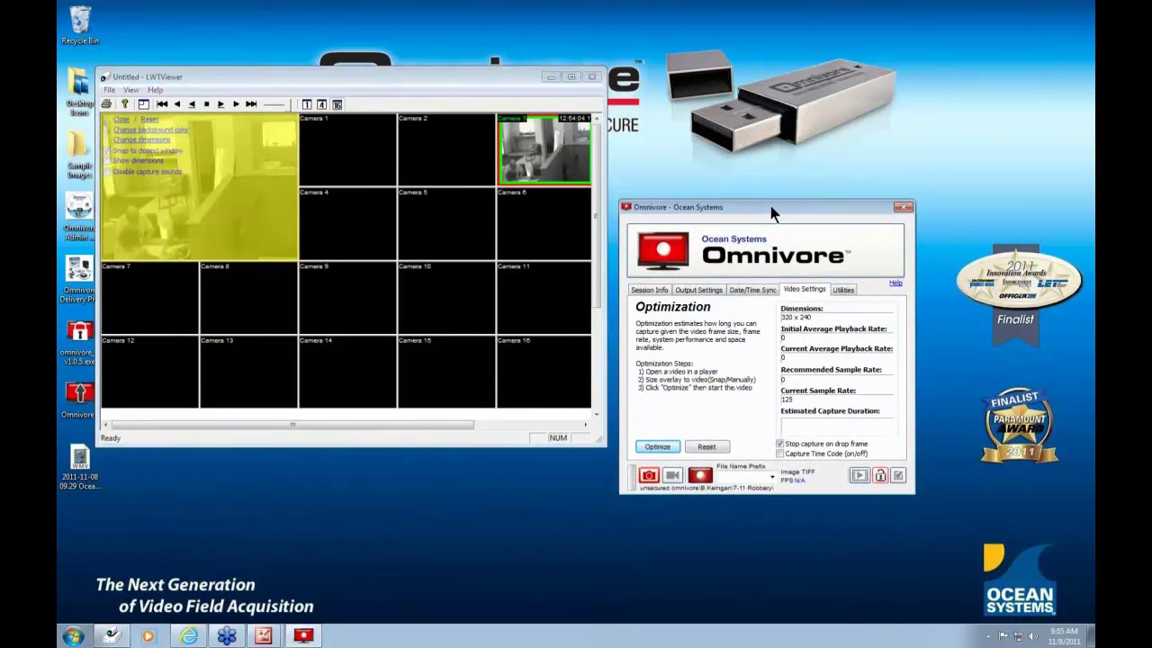
- Set Output Settings back to the Secured location and return to the video settings
{"action": "left_click", "coordinate": [704, 292]}
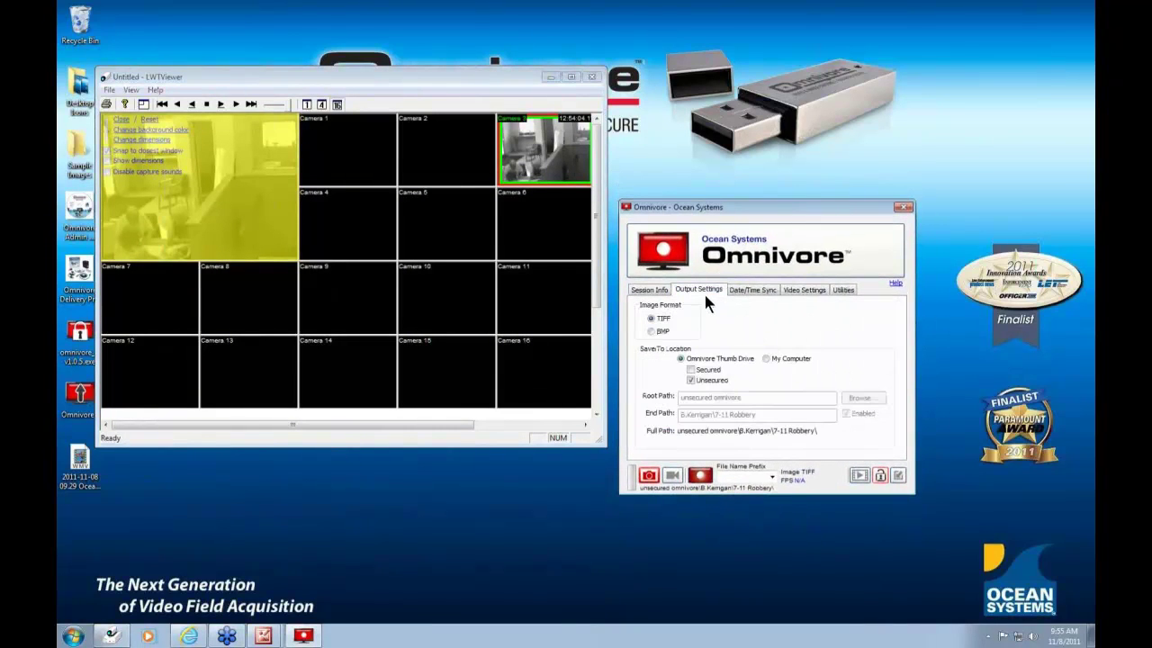
{"action": "left_click", "coordinate": [803, 287]}
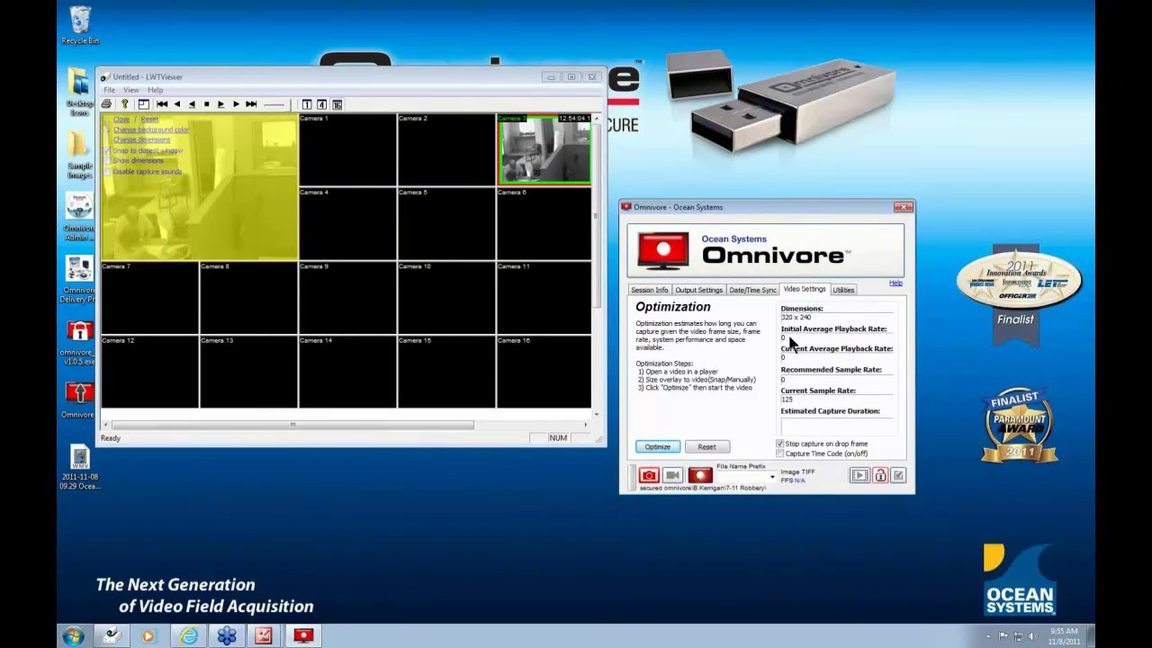
{"action": "left_click", "coordinate": [110, 158]}
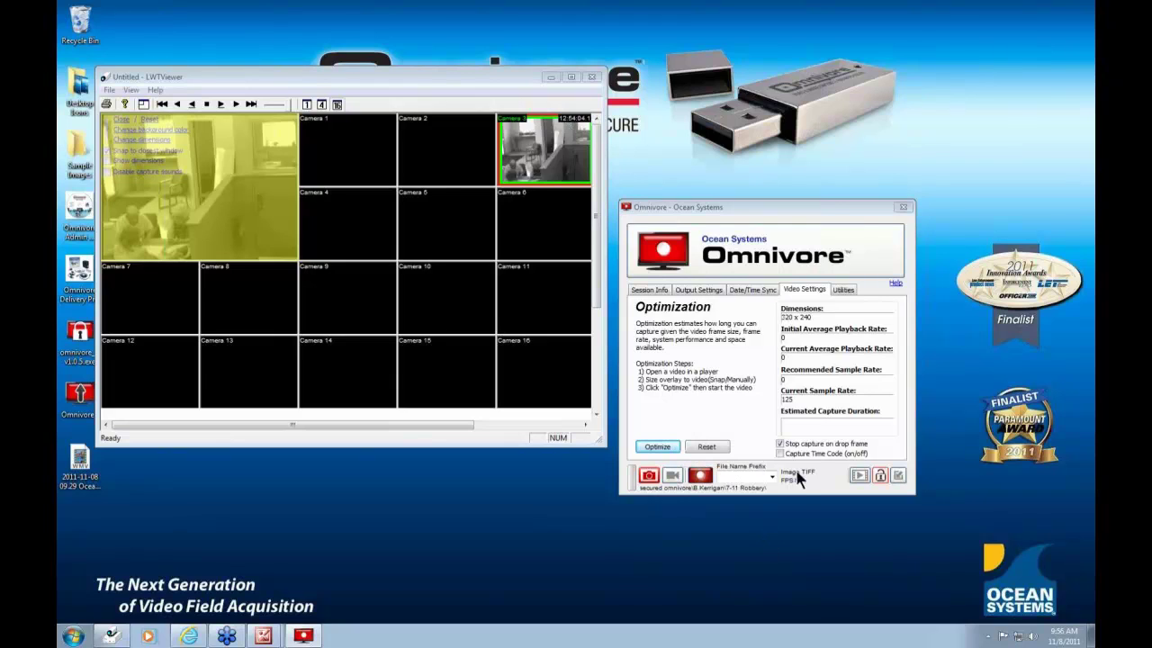
- Check Capture Time Code and drag the Time Code box over Camera 3's on-screen timestamp
{"action": "left_click", "coordinate": [781, 453]}
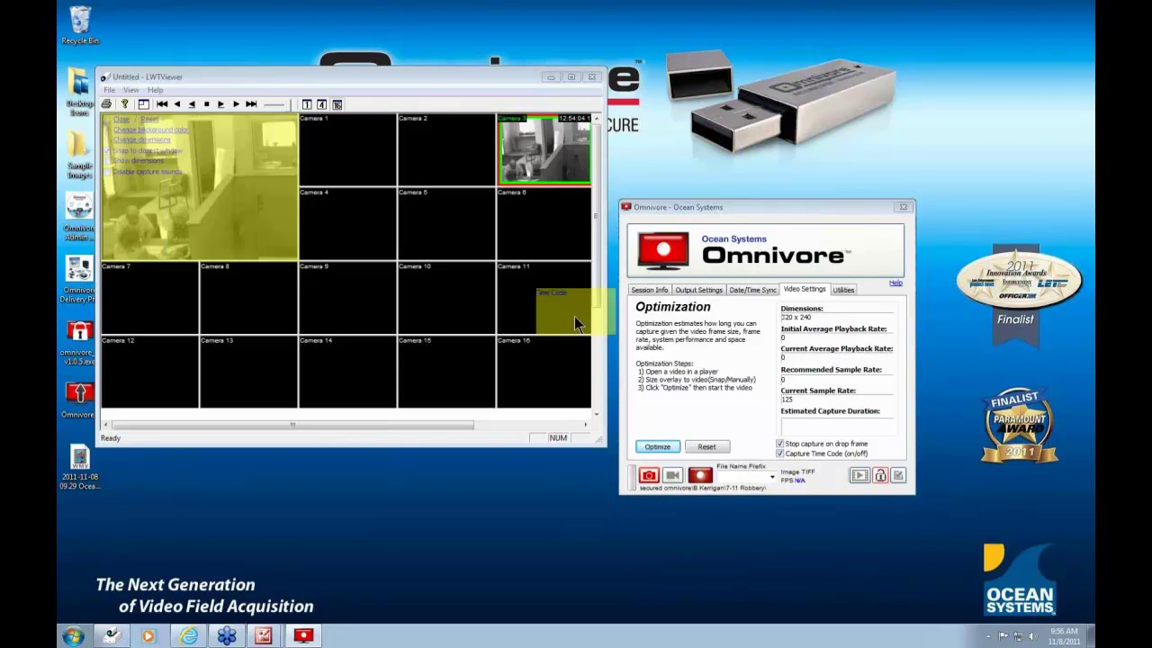
{"action": "left_click_drag", "start_coordinate": [575, 319], "coordinate": [574, 121]}
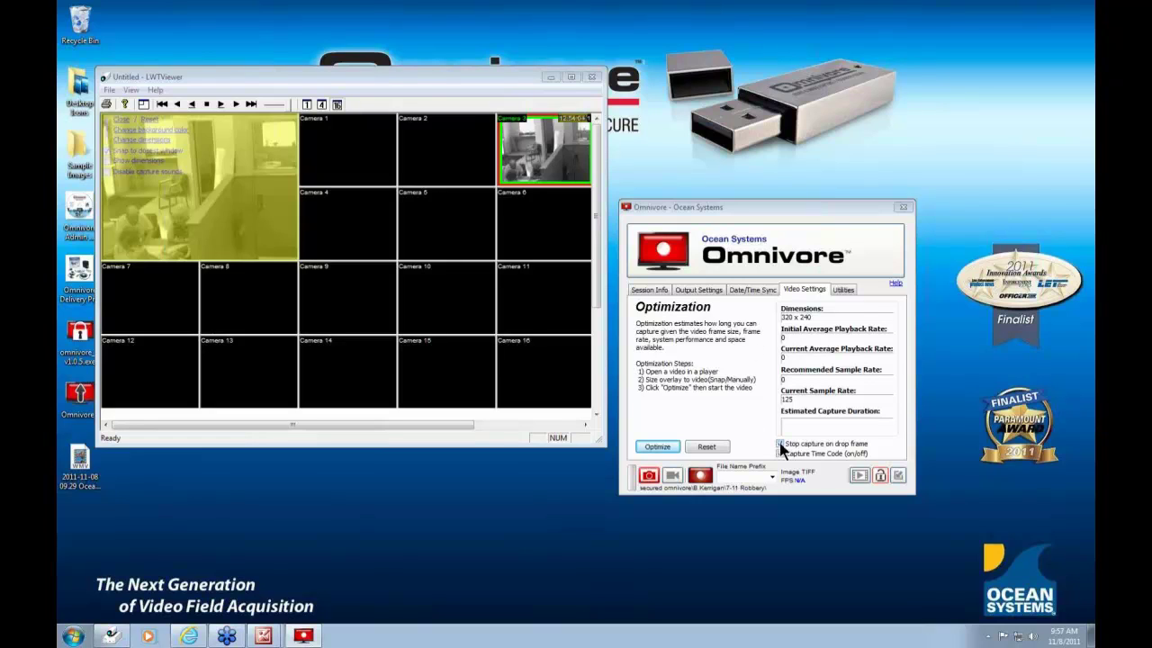
- Toggle stop-on-dropped-frames, switch capture to video, and optimize on the playing footage (10 mins 17 secs)
{"action": "left_click", "coordinate": [780, 444]}
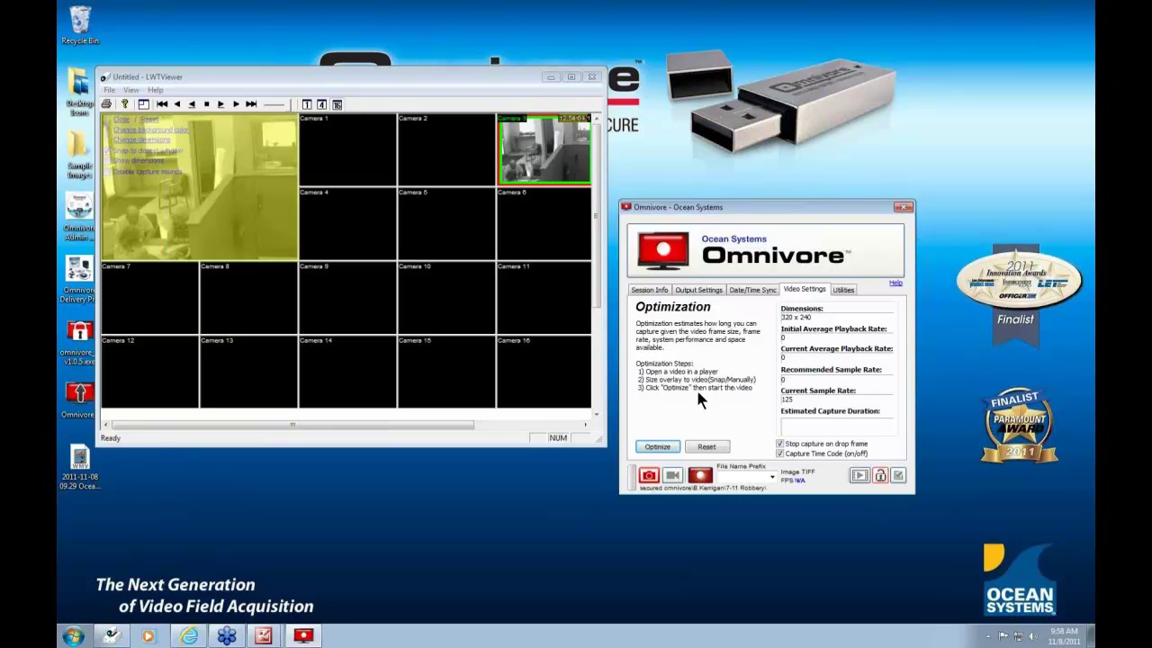
{"action": "left_click", "coordinate": [672, 475]}
{"action": "left_click", "coordinate": [671, 450]}
{"action": "left_click", "coordinate": [221, 105]}
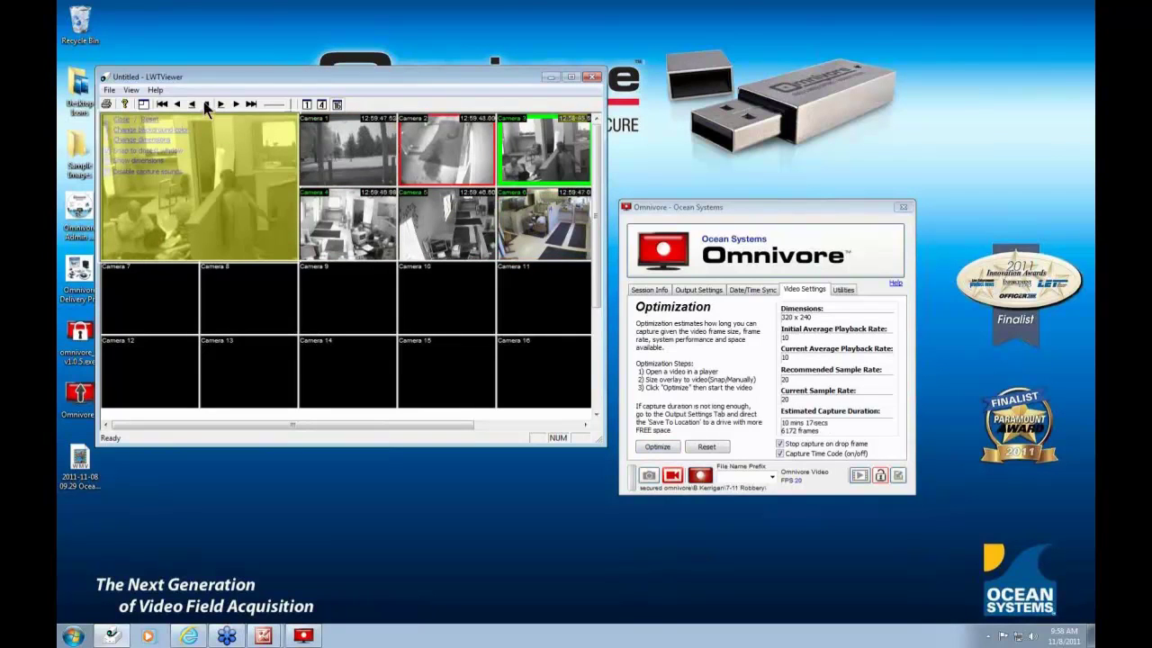
- Rewind the camera footage to its first frame so only Camera 3 shows an image
{"action": "left_click", "coordinate": [162, 103]}
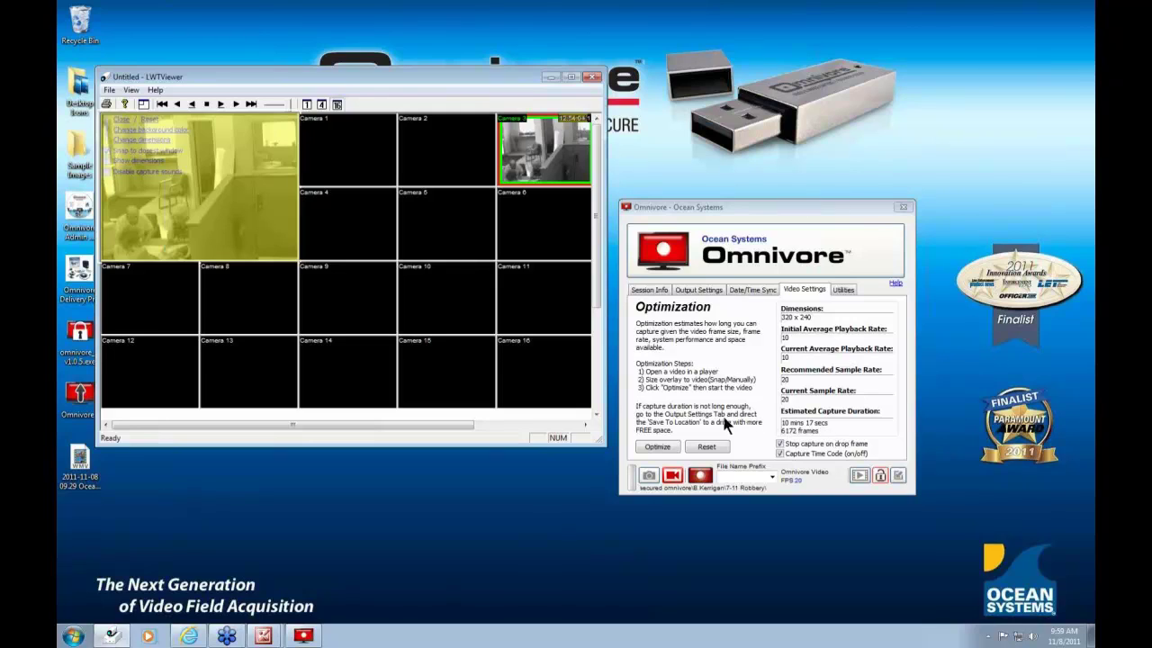
{"action": "left_click", "coordinate": [658, 447]}
- Set Output Settings' Save To Location to Unsecured, then return to Video Settings
{"action": "left_click", "coordinate": [691, 290]}
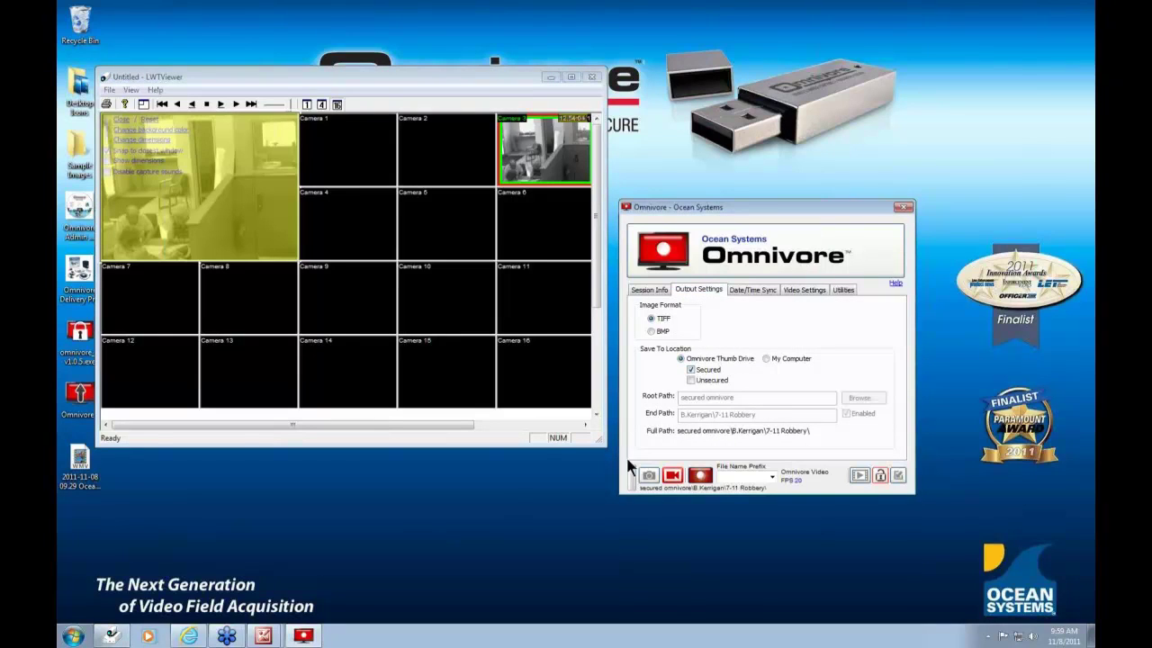
{"action": "mouse_move", "coordinate": [632, 482]}
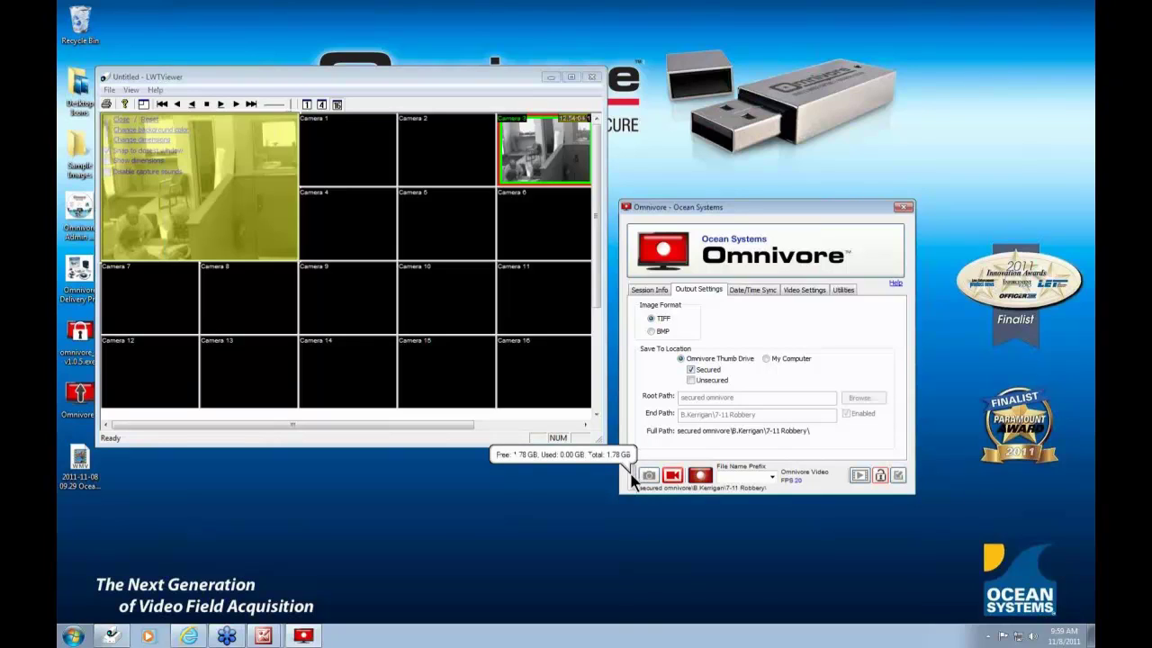
{"action": "left_click", "coordinate": [690, 381]}
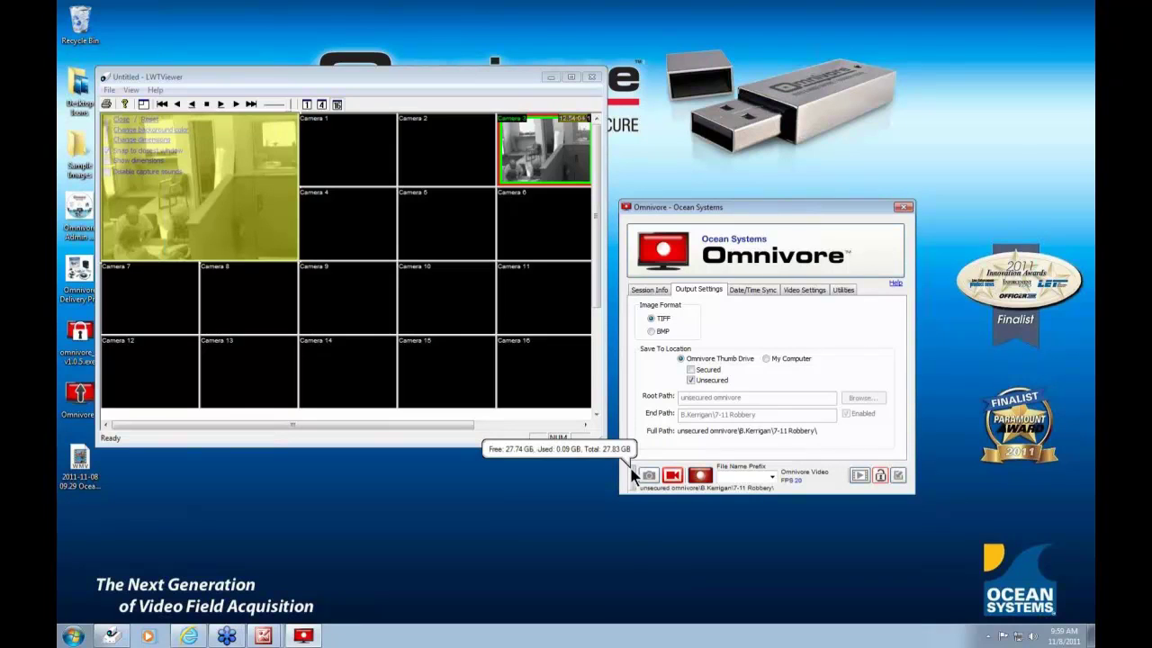
{"action": "left_click", "coordinate": [816, 291]}
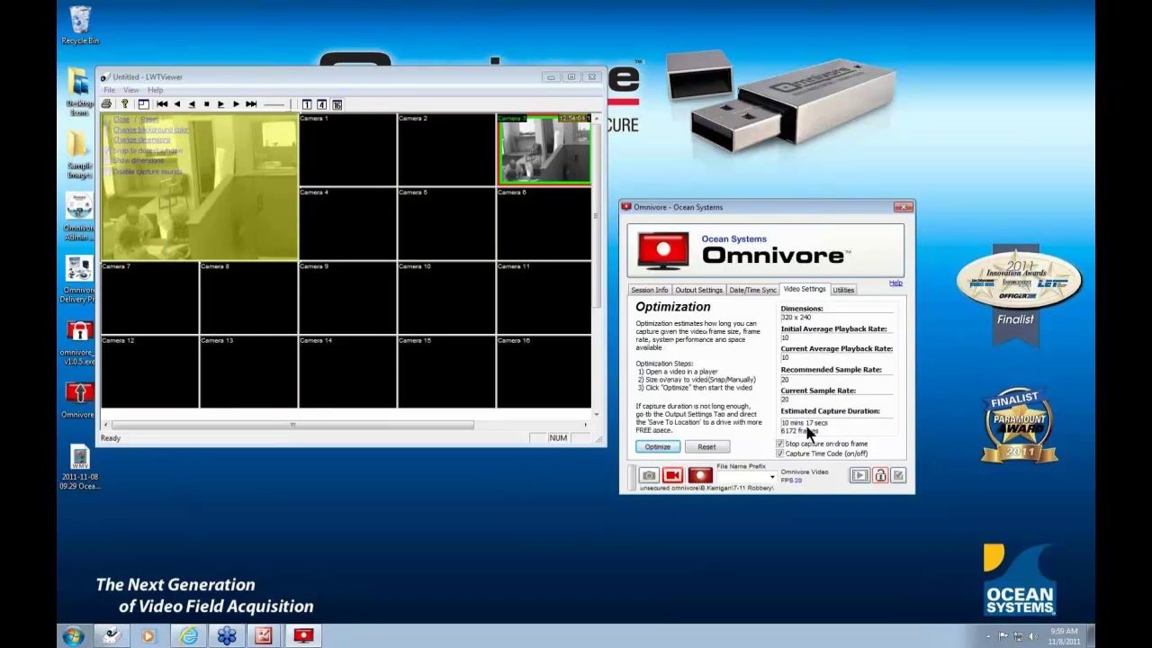
- Re-optimize on the playing footage for a 2 hrs 40 mins (96154 frames) estimate, then rewind
{"action": "left_click", "coordinate": [658, 447]}
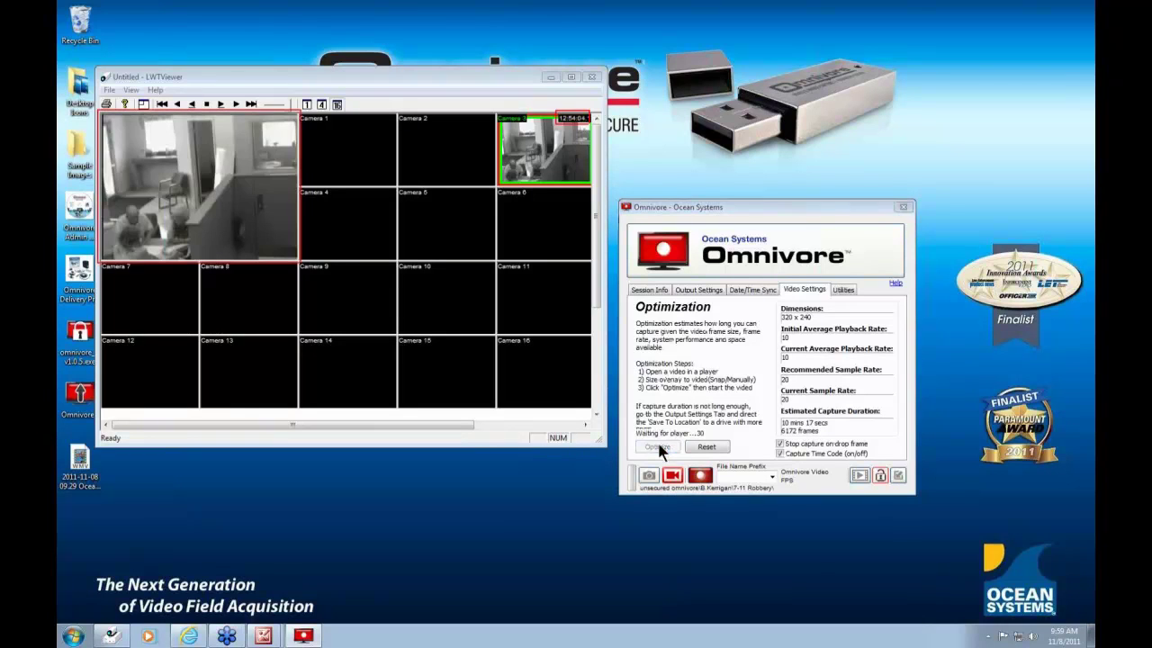
{"action": "left_click", "coordinate": [221, 105]}
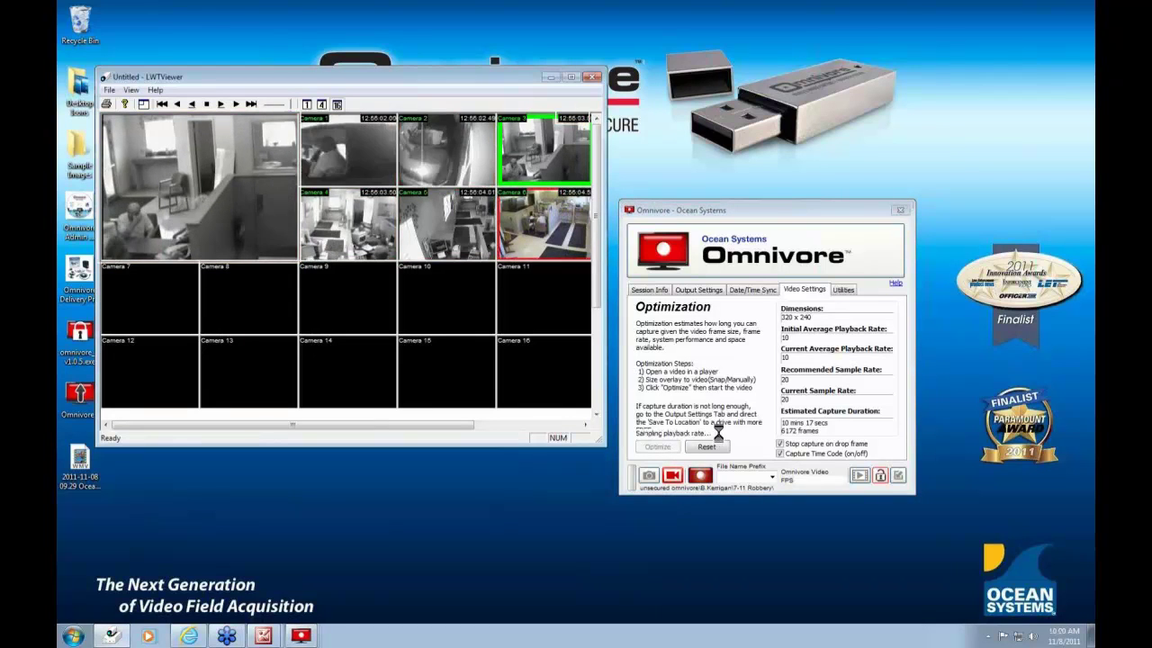
{"action": "left_click", "coordinate": [192, 105]}
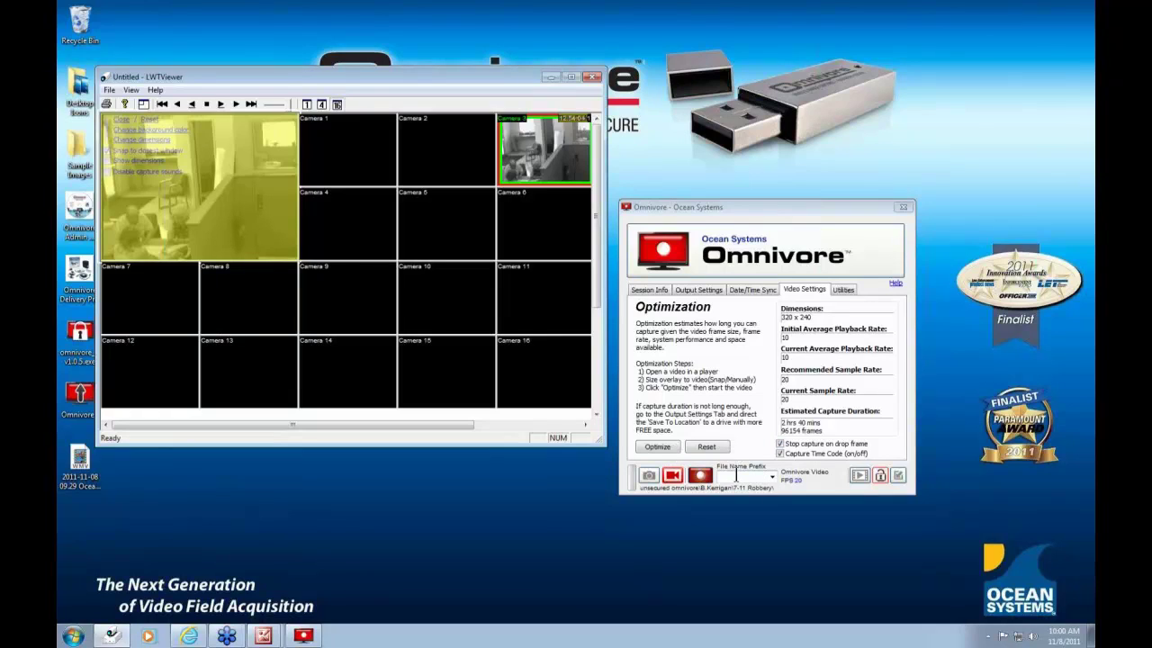
- Set the file name prefix to 'Camera 3-' and leave the sampling frame rate at 20
{"action": "left_click", "coordinate": [740, 476]}
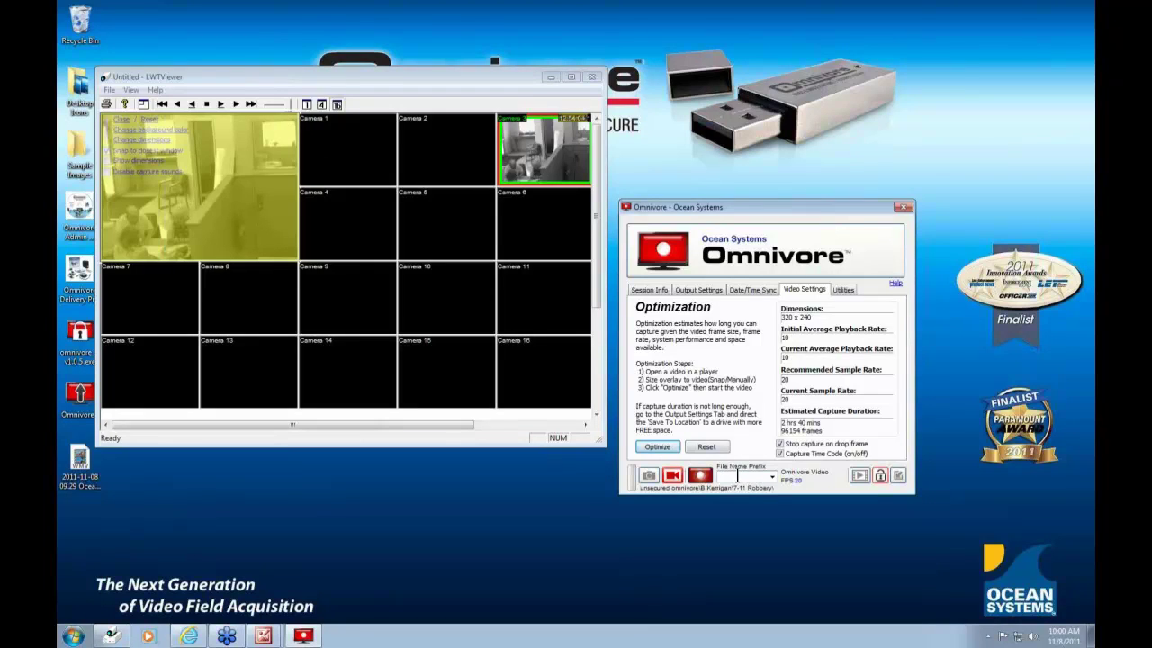
{"action": "type", "text": "Camera"}
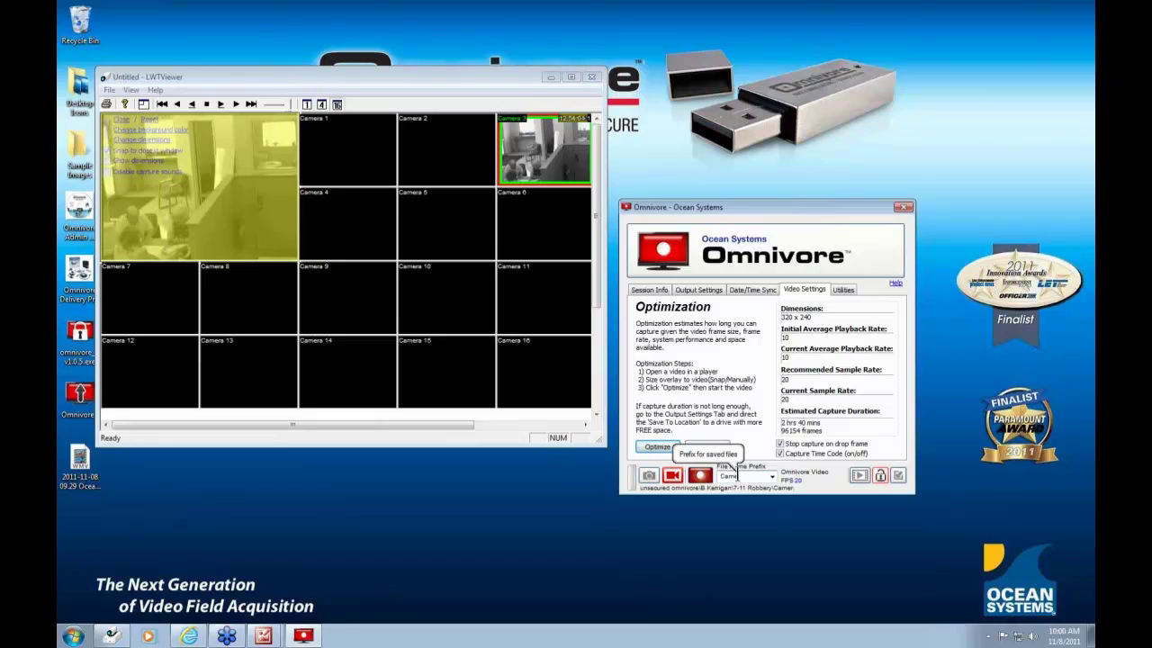
{"action": "type", "text": " 3-"}
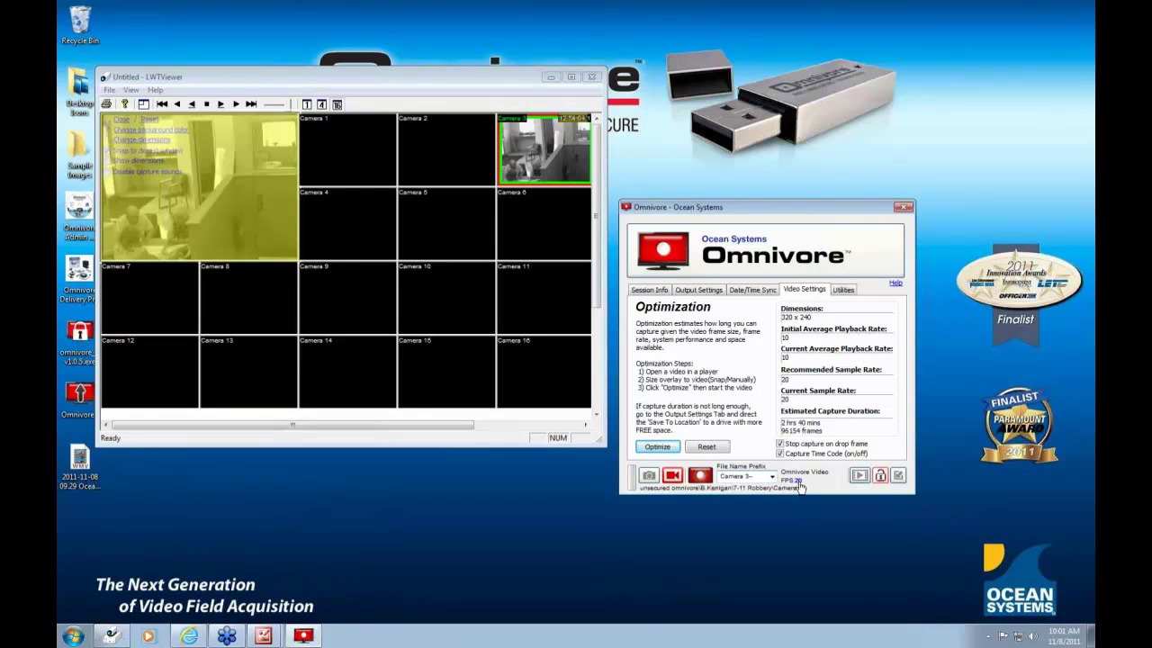
{"action": "left_click", "coordinate": [797, 483]}
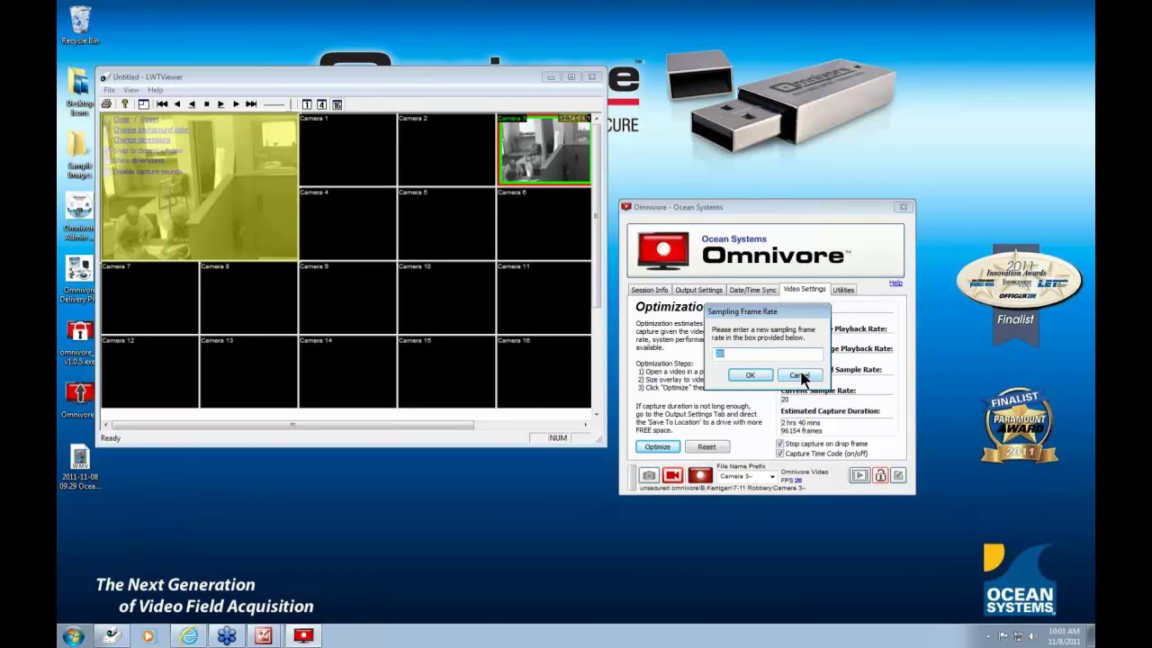
{"action": "left_click", "coordinate": [800, 375]}
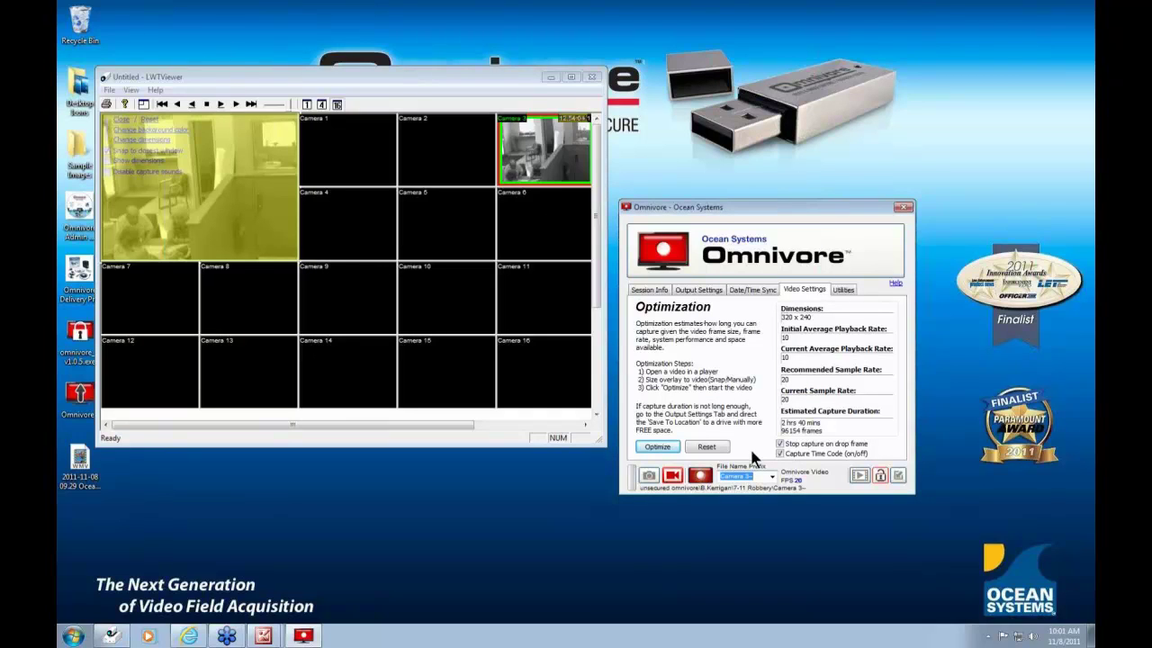
- Record a 147-frame clip of the playing Camera 3 footage, then stop and rewind playback
{"action": "left_click", "coordinate": [701, 476]}
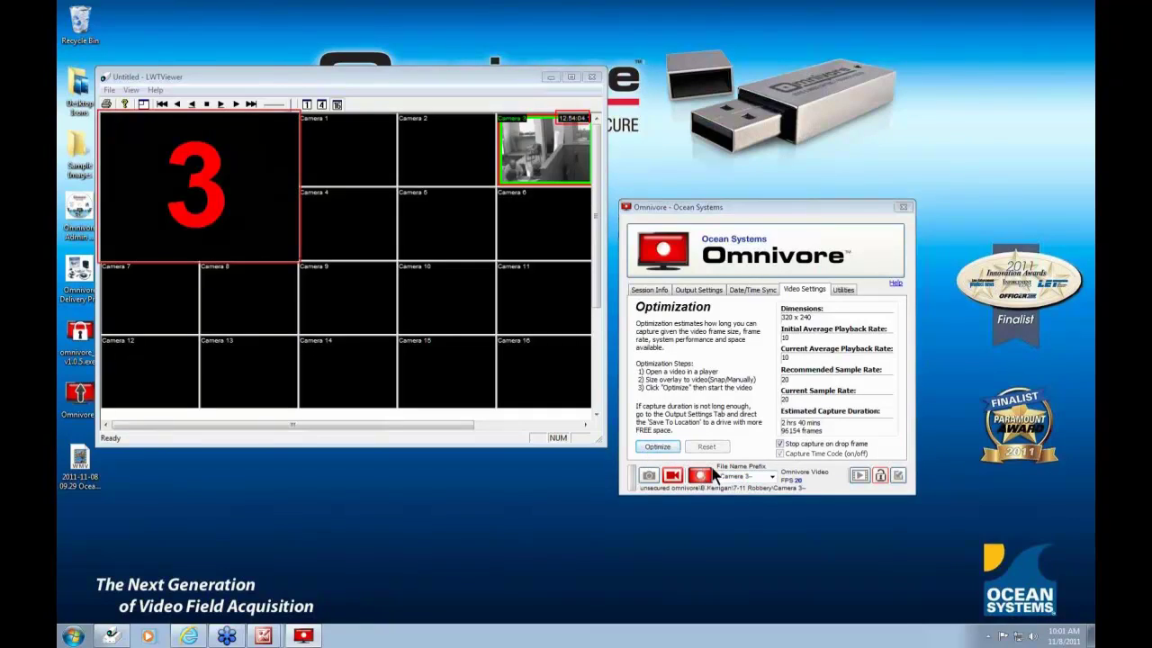
{"action": "left_click", "coordinate": [222, 104]}
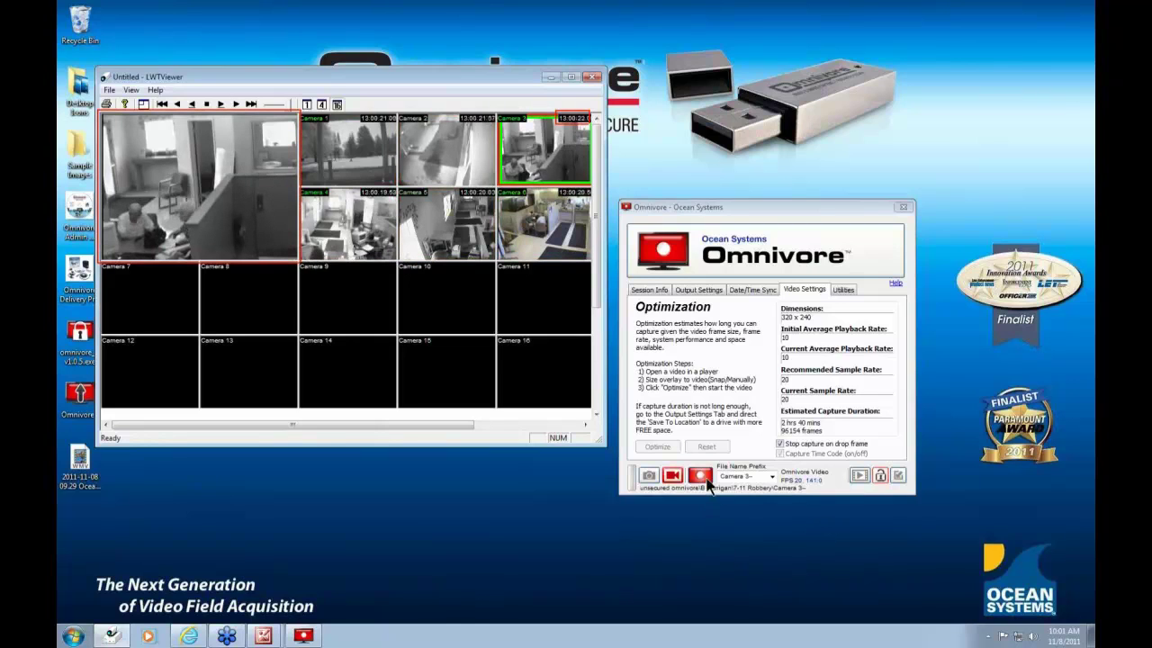
{"action": "left_click", "coordinate": [703, 479]}
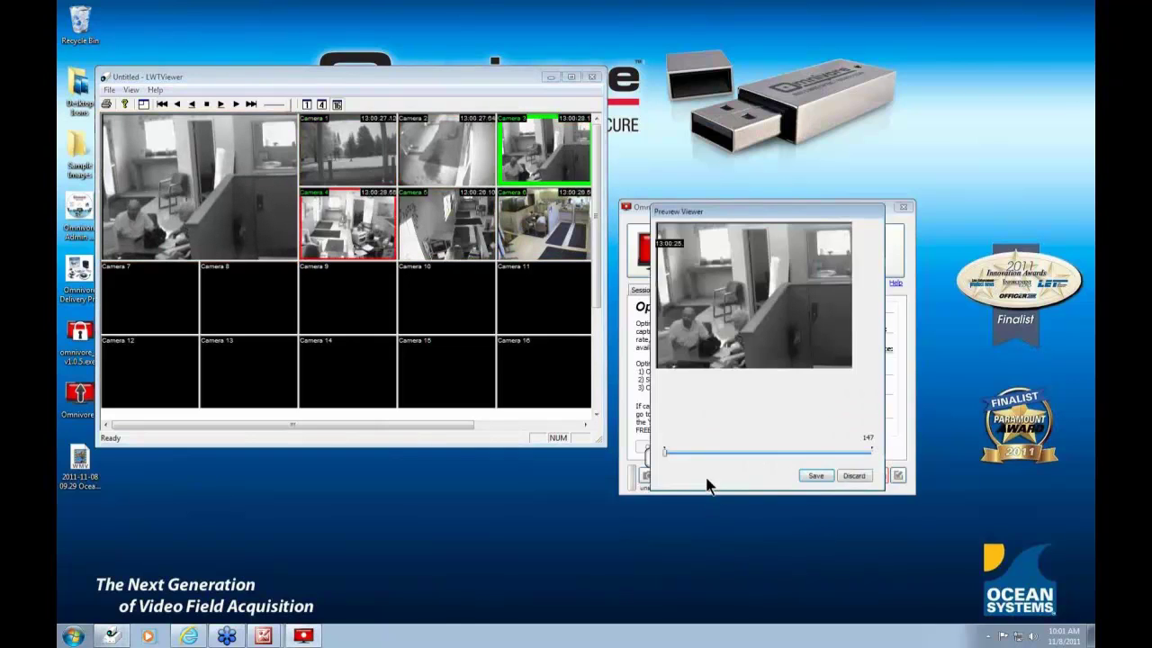
{"action": "left_click", "coordinate": [208, 105]}
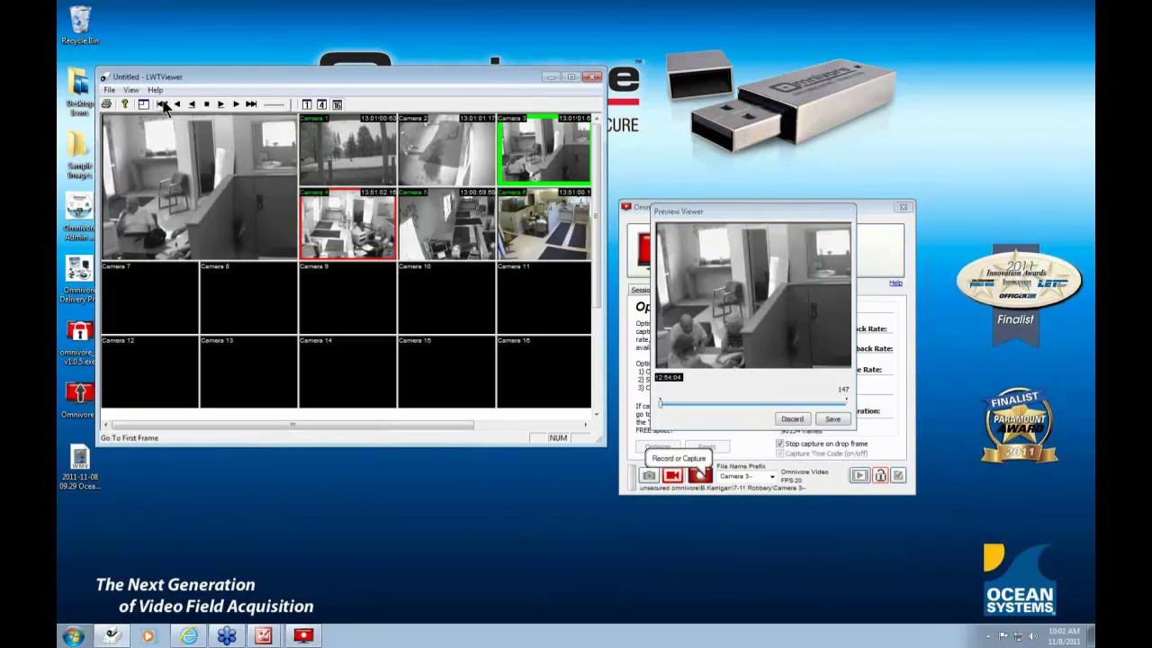
{"action": "left_click", "coordinate": [163, 104]}
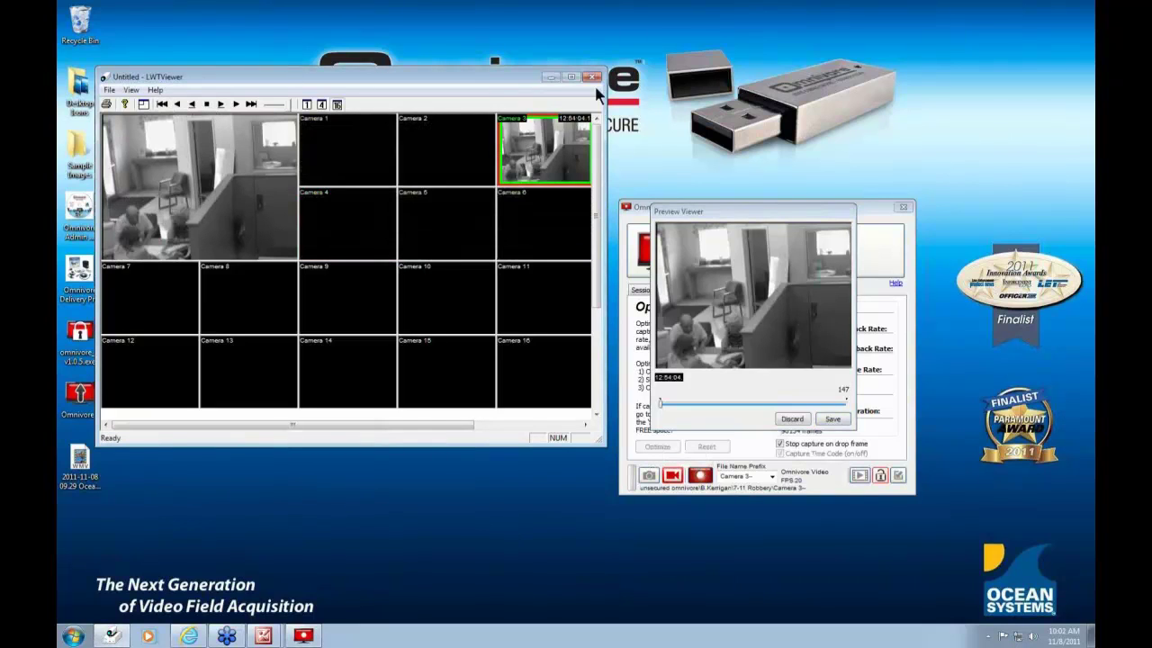
- Minimize LWTViewer, place the preview beside Omnivore, and step through the clip from its start
{"action": "left_click", "coordinate": [550, 77]}
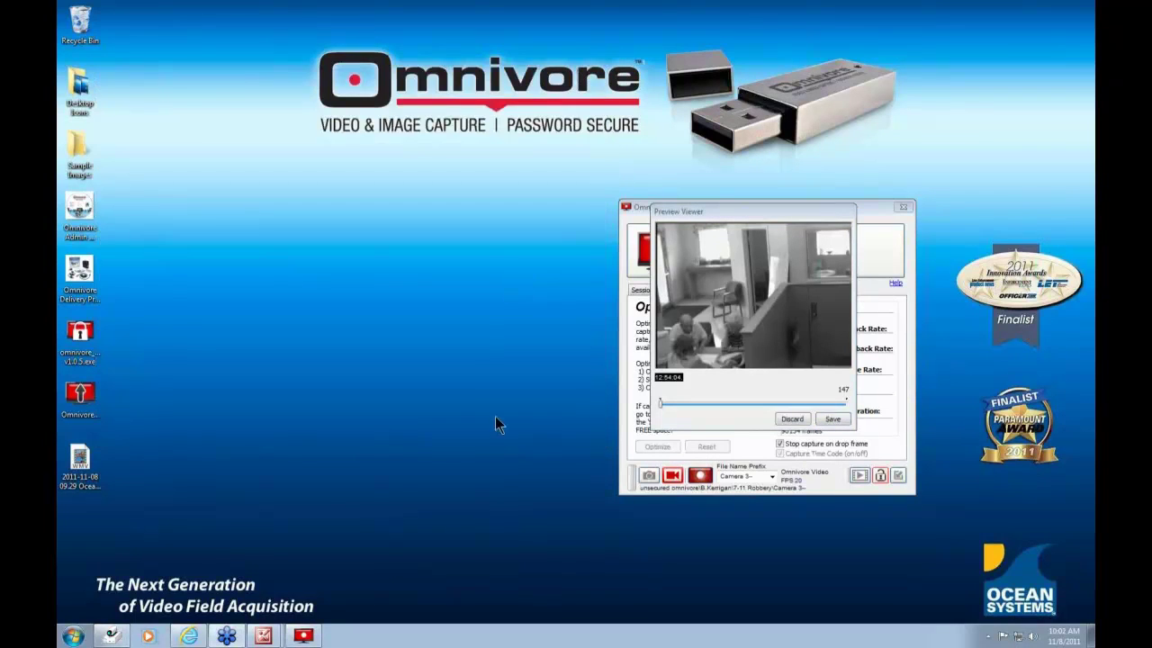
{"action": "left_click_drag", "start_coordinate": [780, 215], "coordinate": [484, 203]}
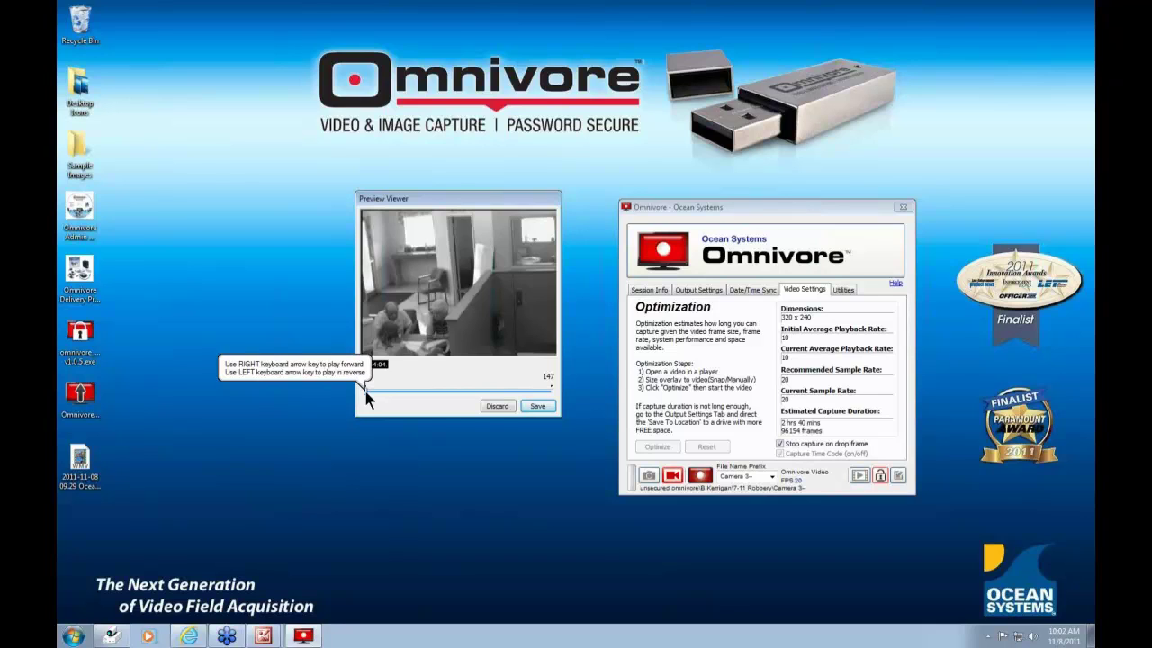
{"action": "key", "text": "Right"}
{"action": "key", "text": "Right"}
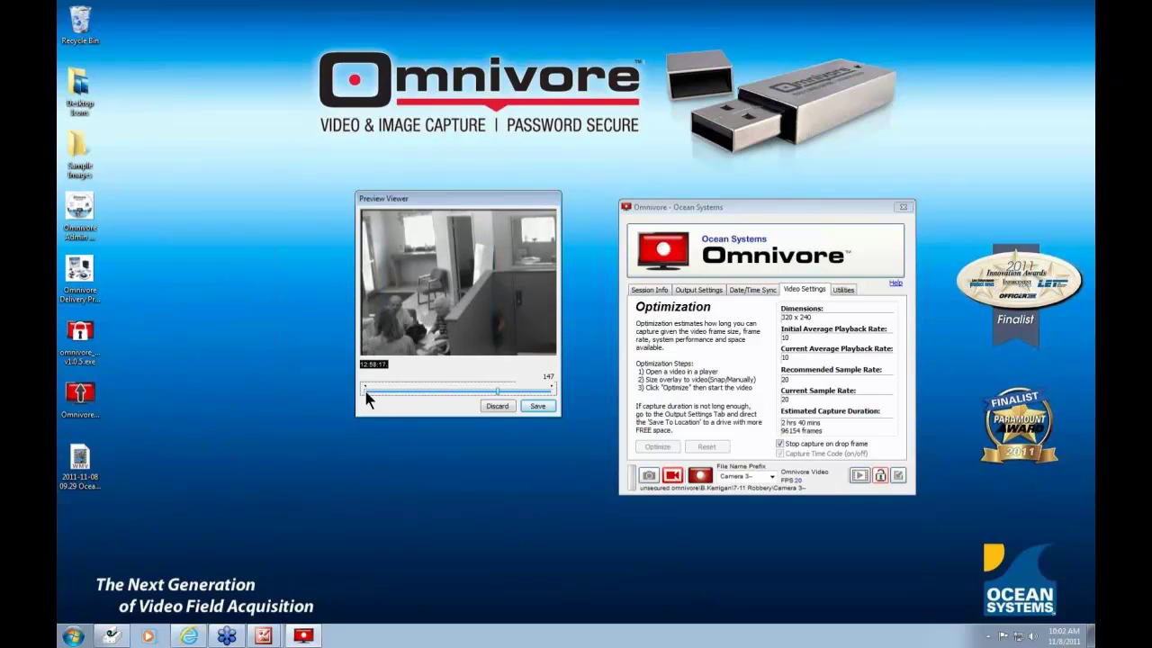
{"action": "key", "text": "Left"}
{"action": "key", "text": "Home"}
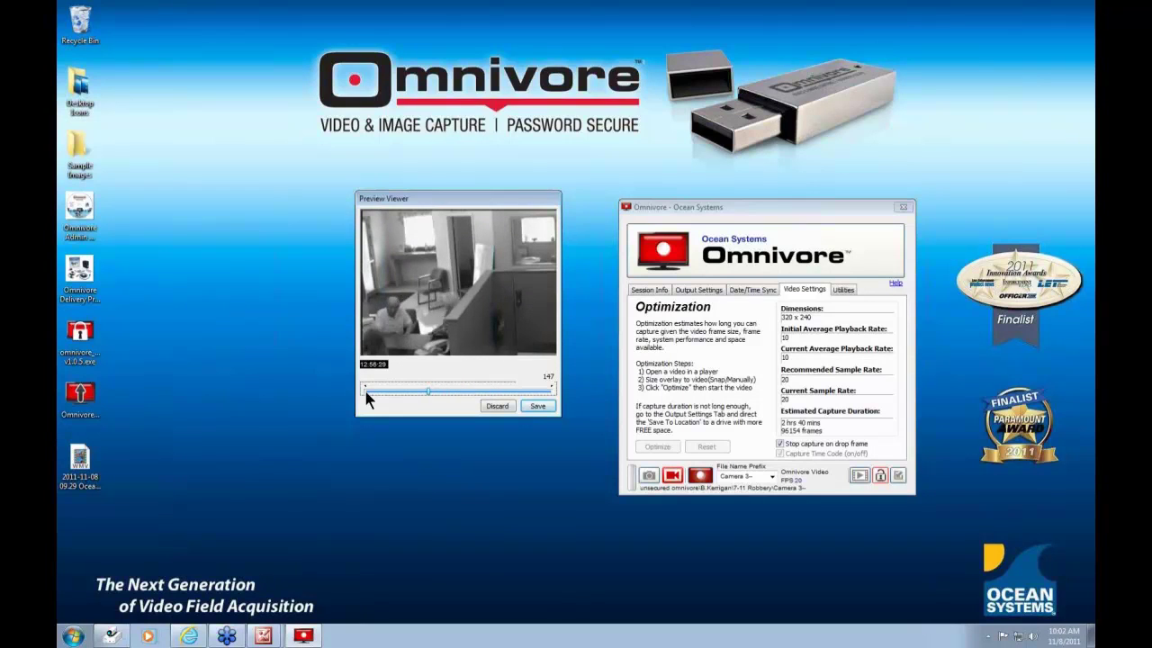
{"action": "key", "text": "Right"}
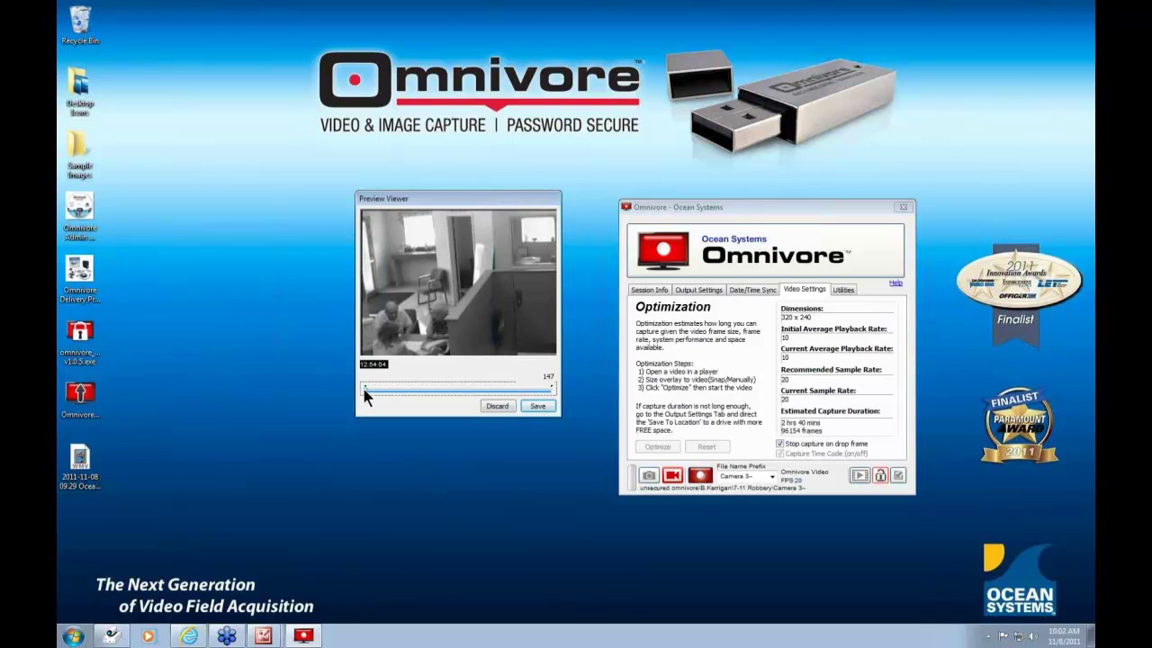
- Scrub the preview to frame 64 and then the last frame, 147, and save the clip
{"action": "left_click_drag", "start_coordinate": [363, 389], "coordinate": [397, 393]}
{"action": "left_click_drag", "start_coordinate": [397, 393], "coordinate": [554, 406]}
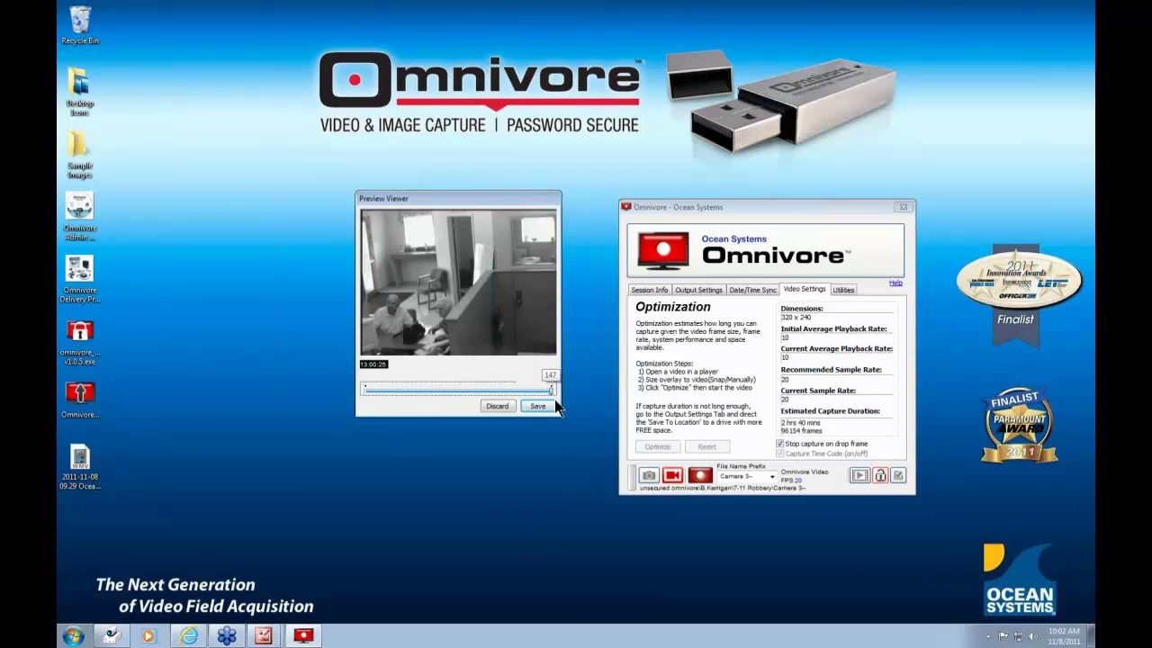
{"action": "left_click", "coordinate": [539, 408]}
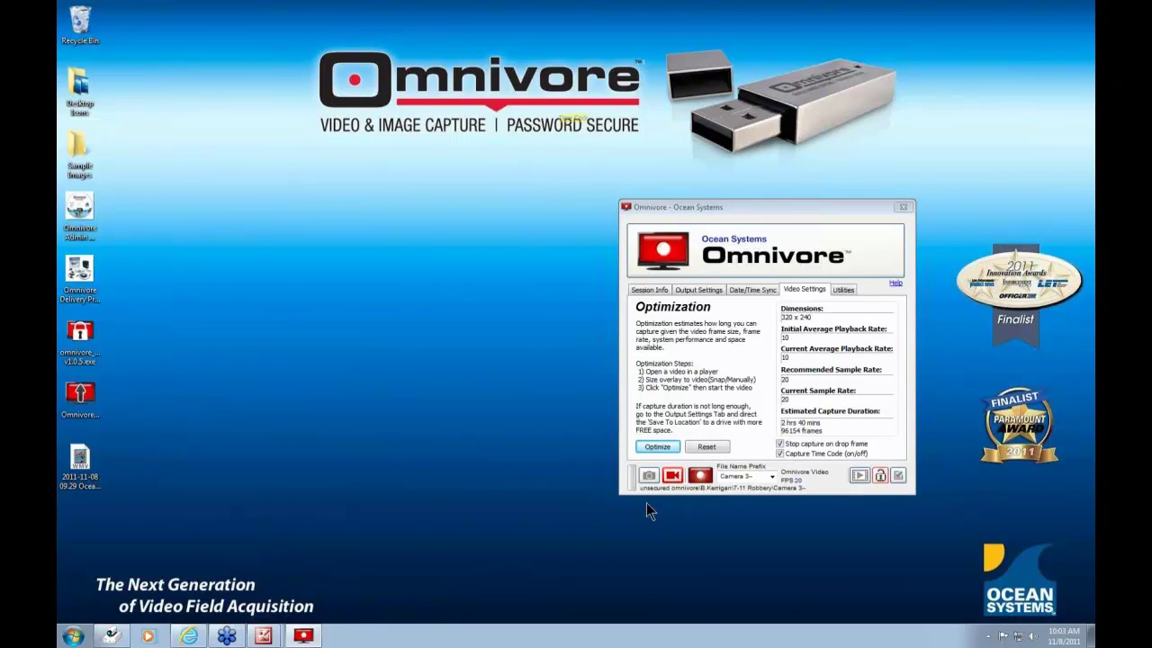
- Open the 7-11 Robbery folder from Utilities, show large icons, and open the Camera 3 HTML report
{"action": "left_click", "coordinate": [843, 289]}
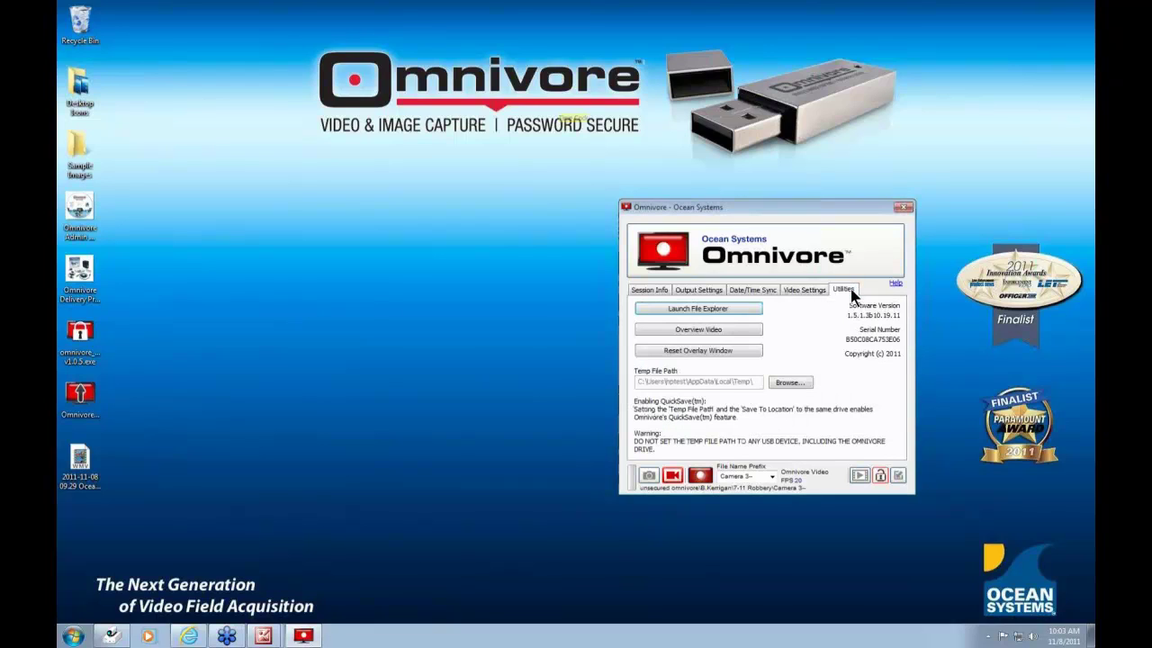
{"action": "left_click", "coordinate": [696, 308]}
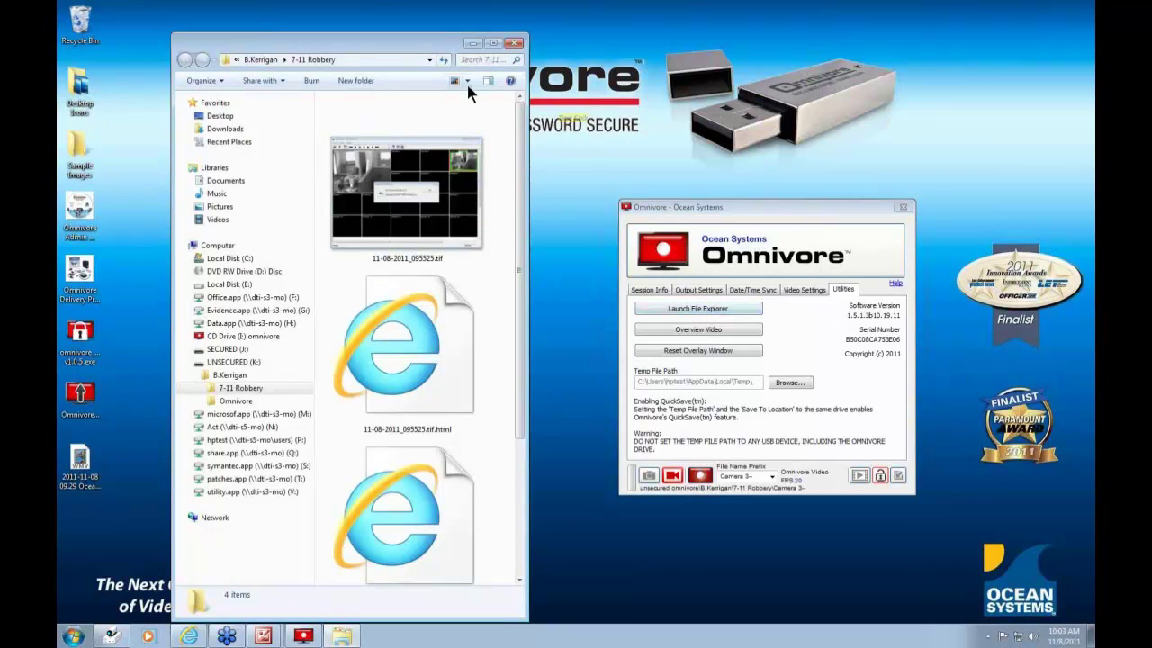
{"action": "left_click", "coordinate": [467, 80]}
{"action": "left_click", "coordinate": [503, 124]}
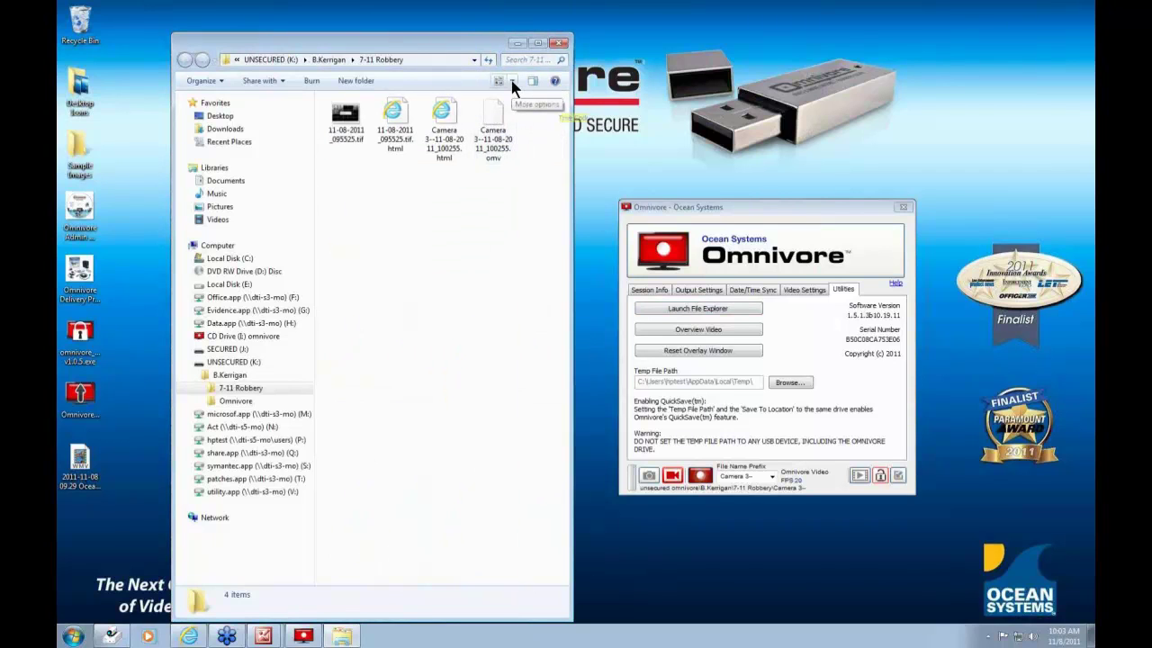
{"action": "left_click", "coordinate": [511, 80]}
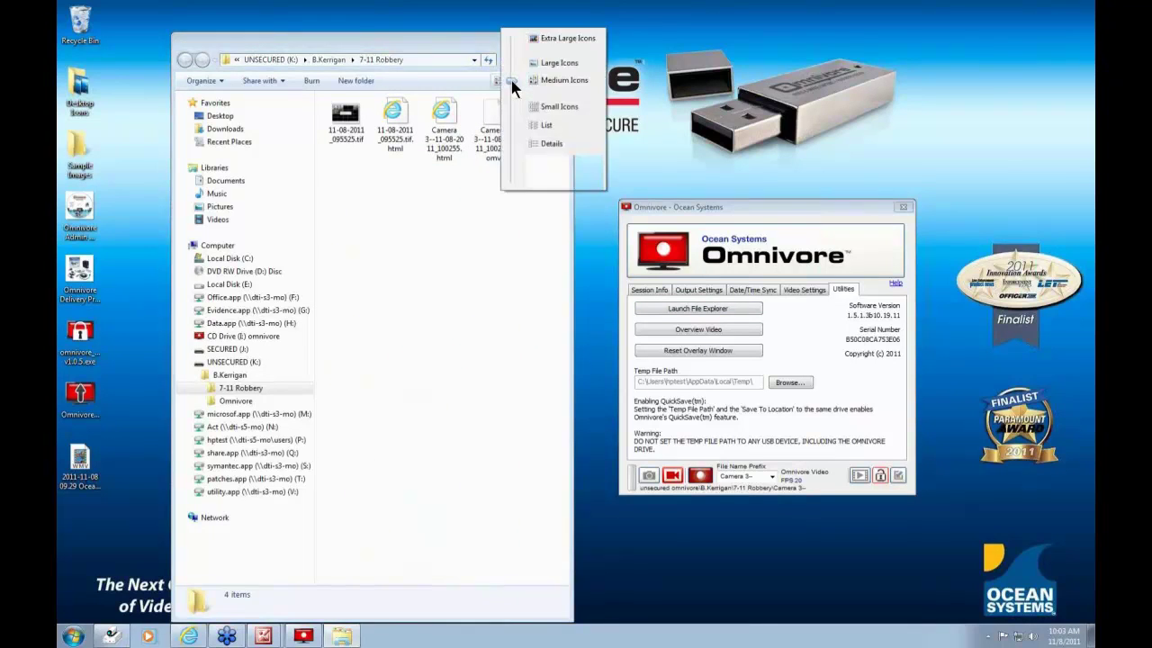
{"action": "left_click", "coordinate": [539, 62]}
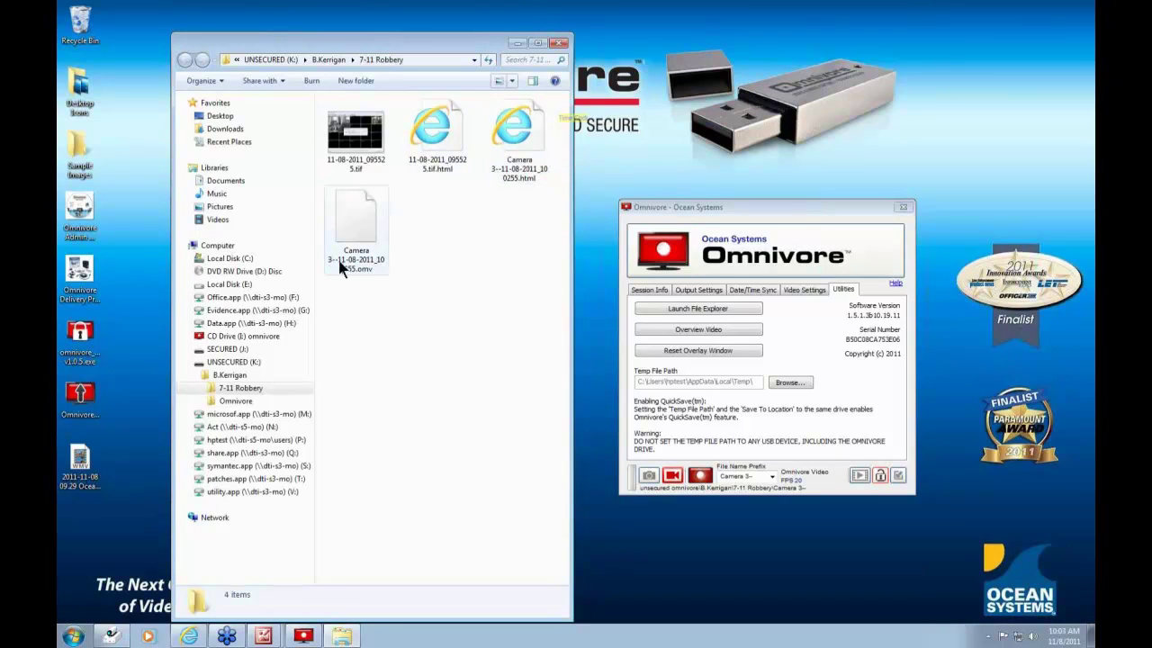
{"action": "double_click", "coordinate": [520, 137]}
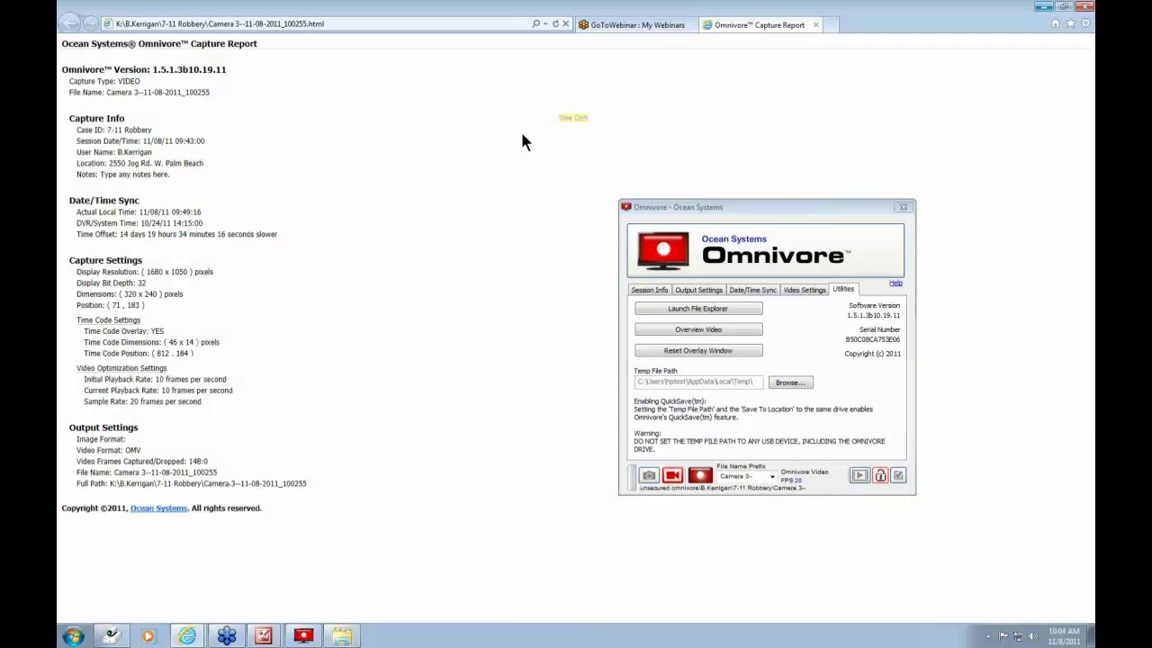
- Restore the capture report window to a smaller size and move it left
{"action": "left_click", "coordinate": [1064, 7]}
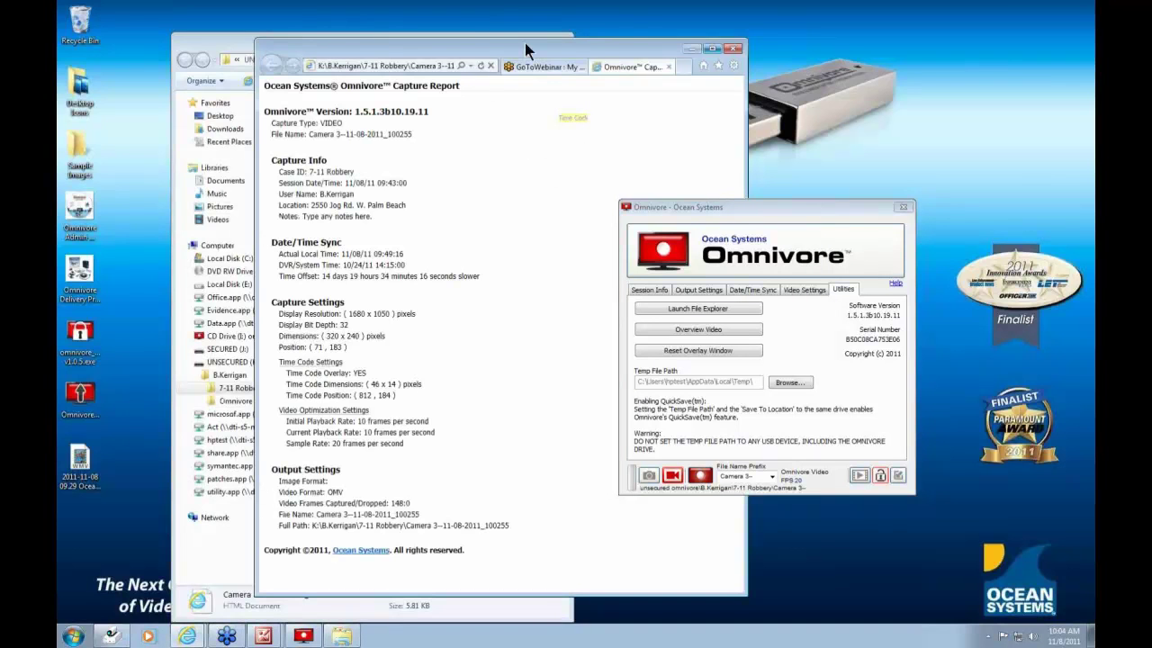
{"action": "left_click_drag", "start_coordinate": [526, 46], "coordinate": [445, 49]}
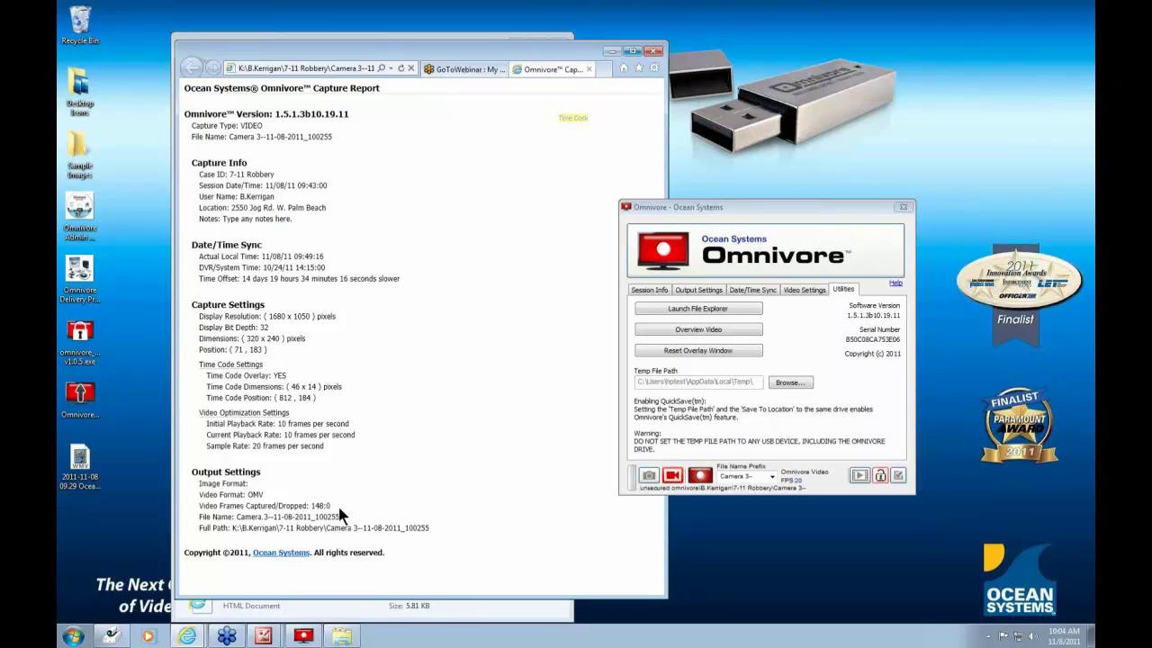
- Close all report tabs and the 7-11 Robbery folder, then move the Computer window left
{"action": "left_click", "coordinate": [655, 52]}
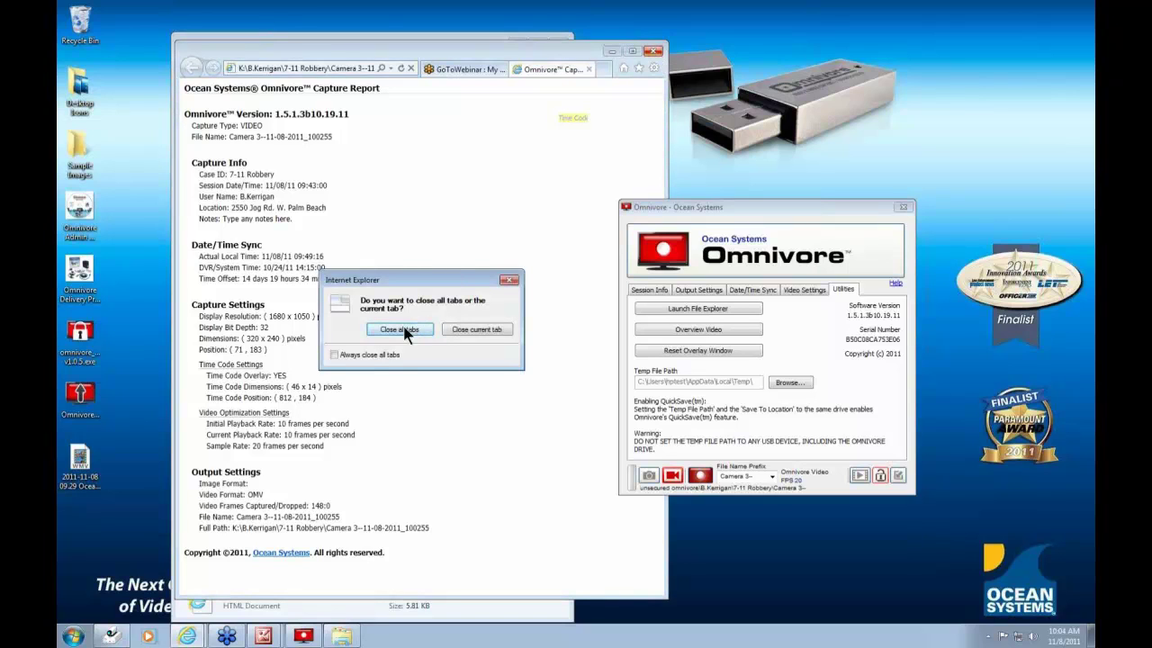
{"action": "left_click", "coordinate": [401, 329]}
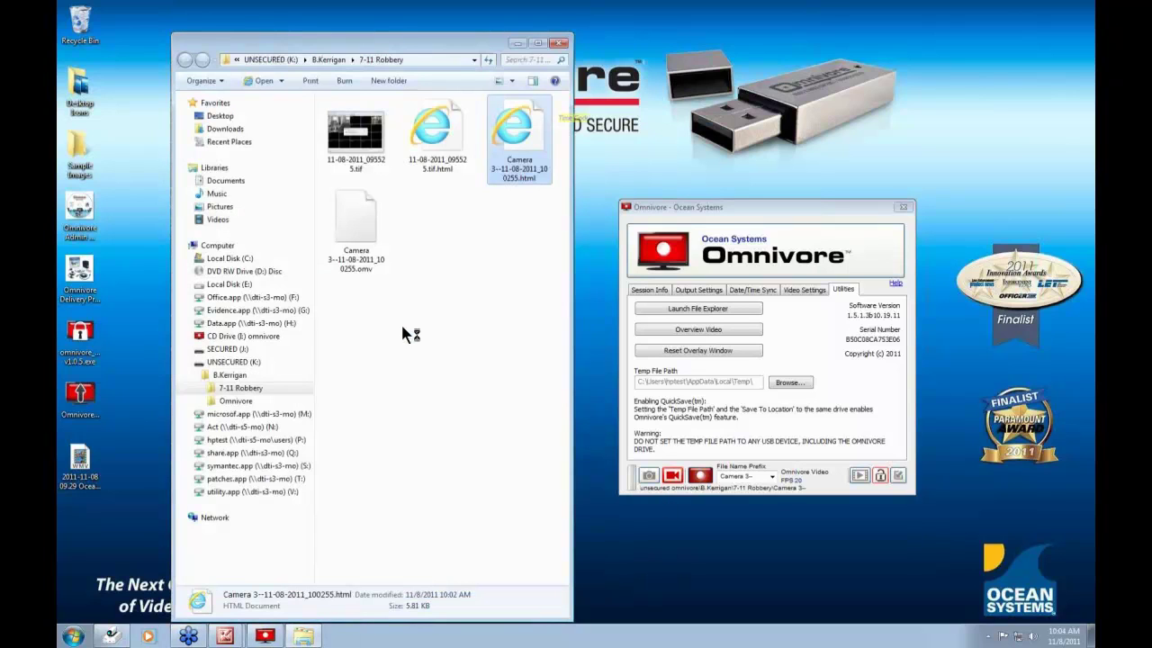
{"action": "left_click", "coordinate": [559, 43]}
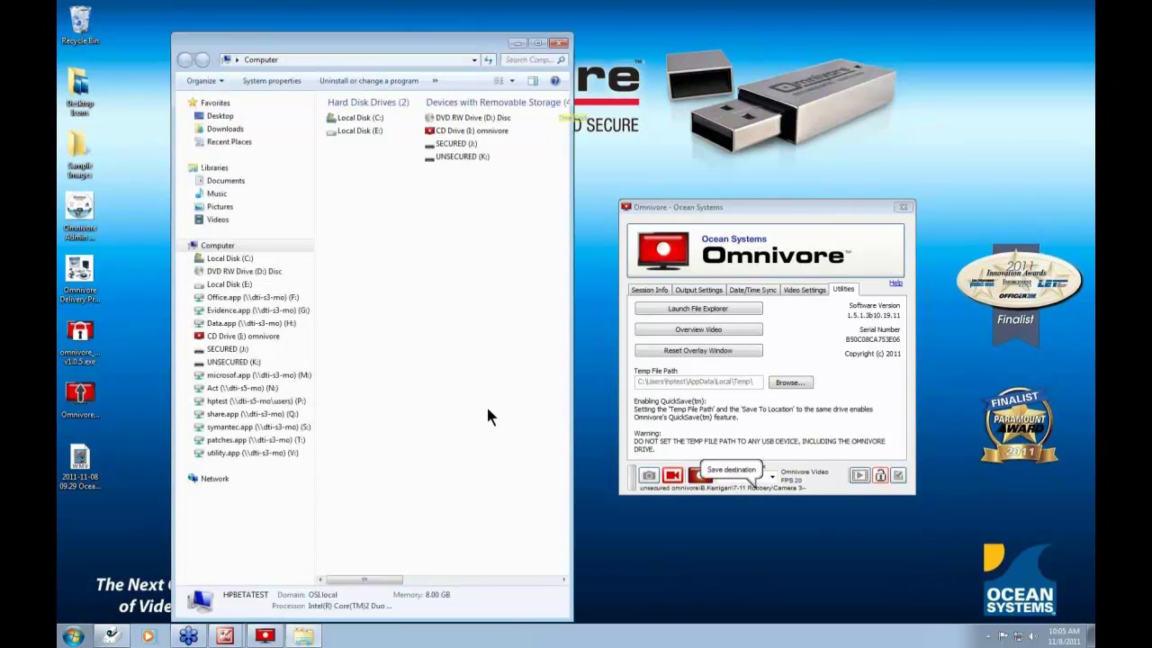
{"action": "left_click_drag", "start_coordinate": [437, 47], "coordinate": [325, 57]}
- Copy omnivore_viewer.exe from CD drive (I:) omnivore to the desktop, then minimize the drive window
{"action": "left_click", "coordinate": [319, 142]}
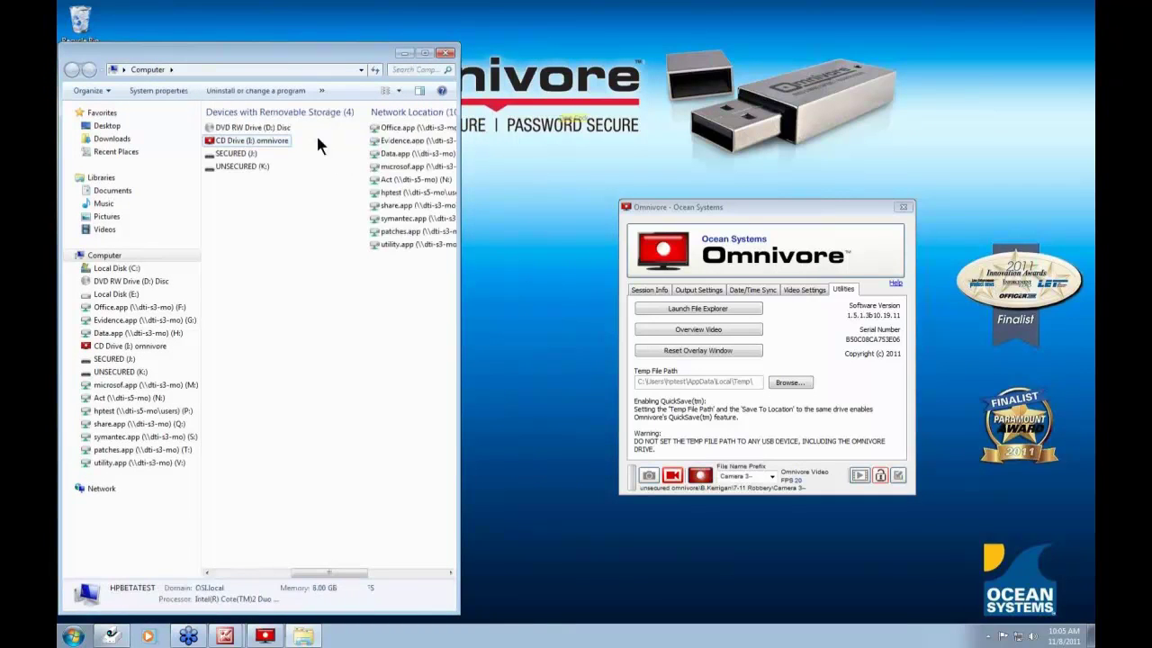
{"action": "left_click", "coordinate": [122, 346]}
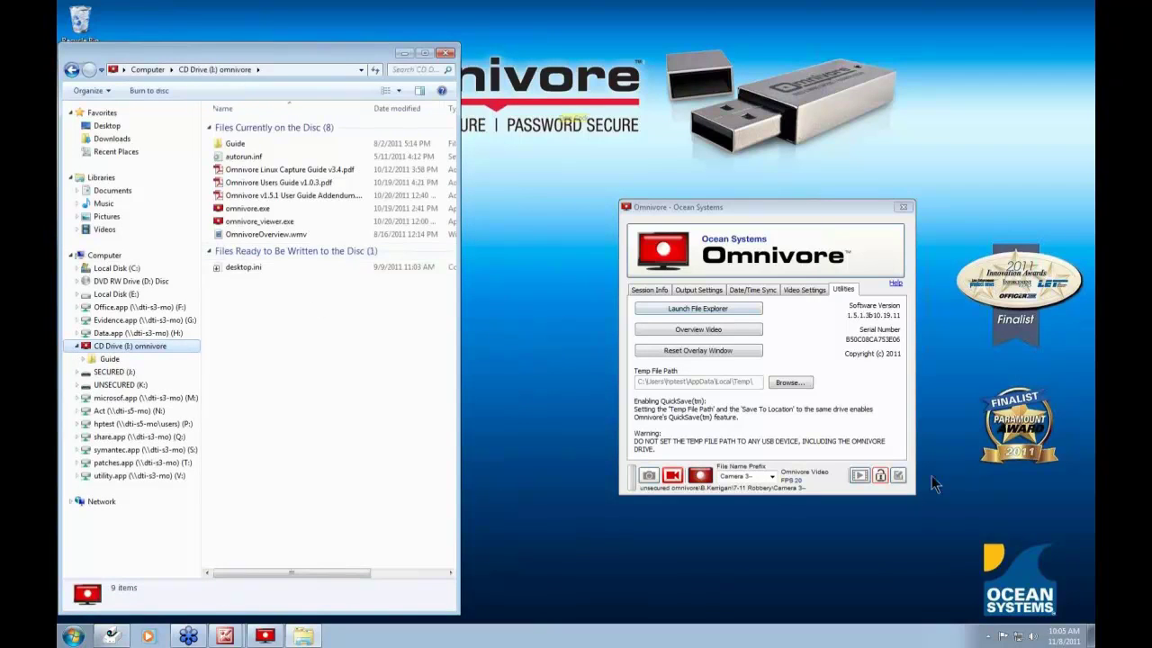
{"action": "left_click", "coordinate": [898, 475]}
{"action": "left_click_drag", "start_coordinate": [801, 457], "coordinate": [808, 565]}
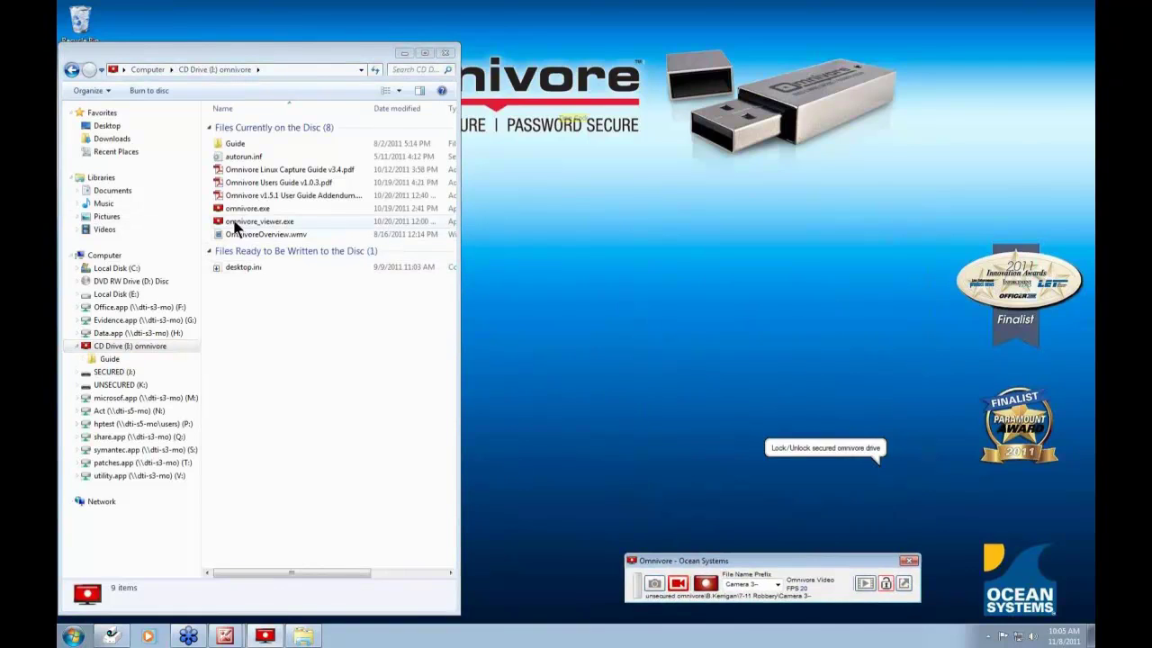
{"action": "left_click_drag", "start_coordinate": [236, 225], "coordinate": [590, 251]}
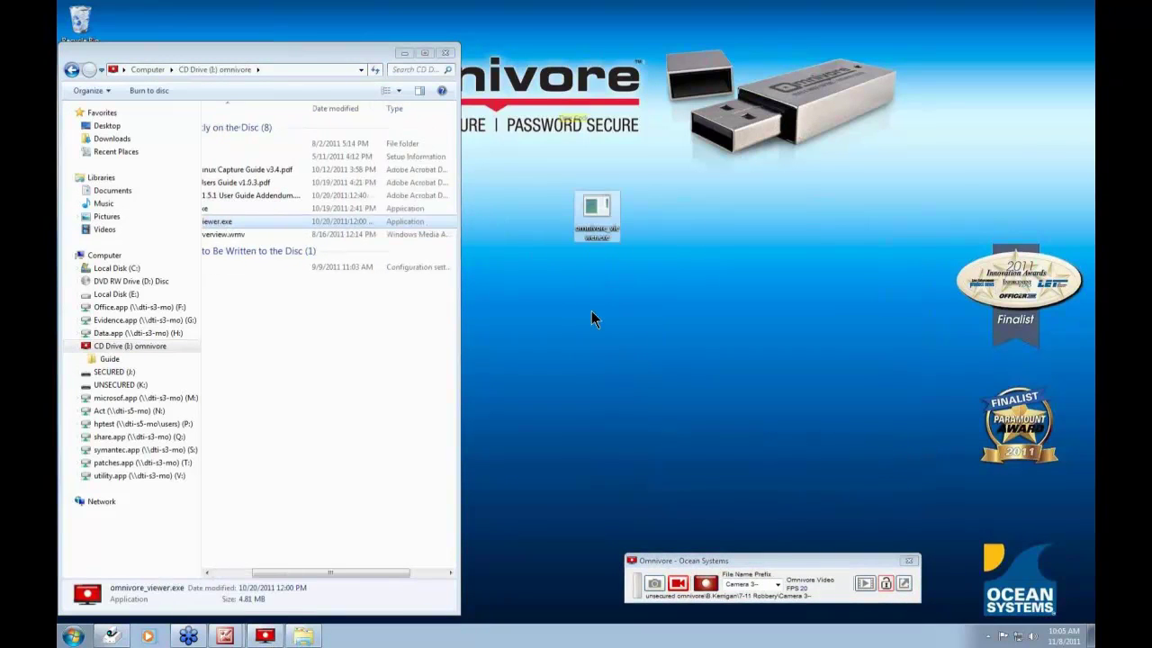
{"action": "left_click", "coordinate": [404, 52]}
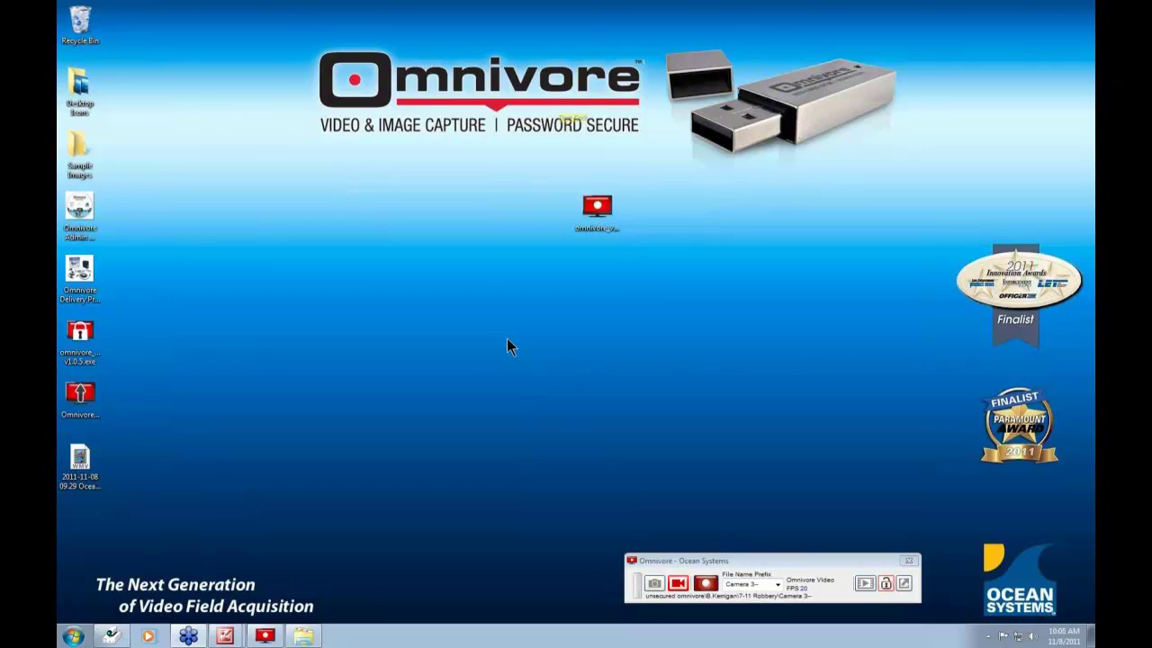
- Expand and reposition the Omnivore window, placing the copied viewer icon at the desktop's lower left
{"action": "left_click", "coordinate": [904, 583]}
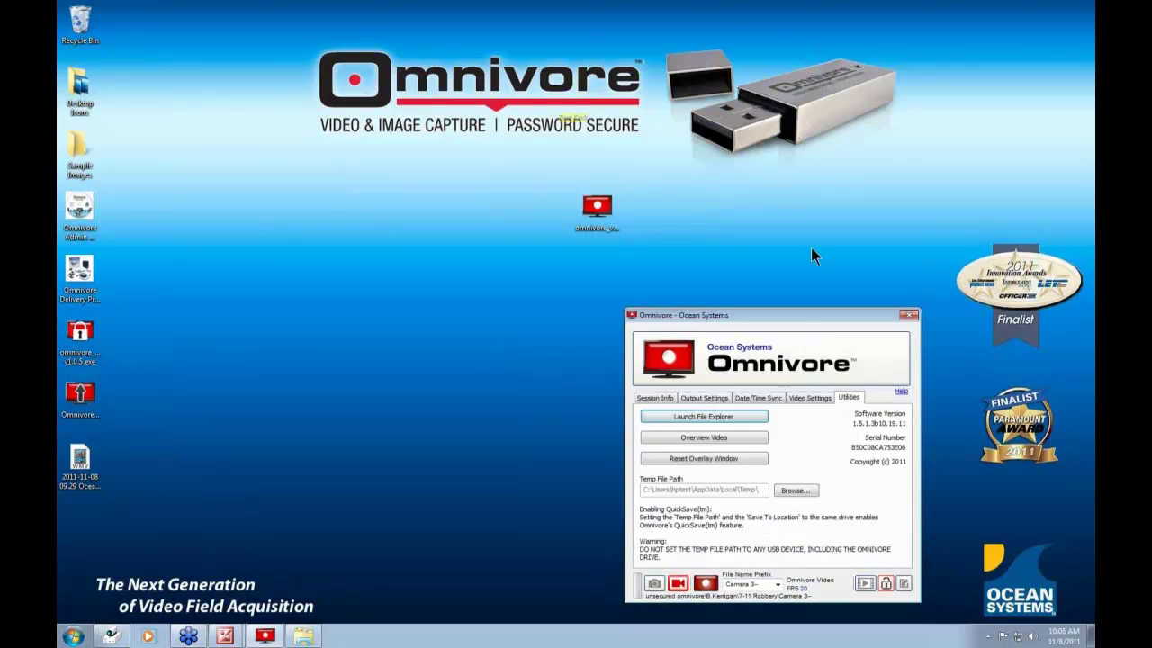
{"action": "left_click_drag", "start_coordinate": [805, 314], "coordinate": [794, 263]}
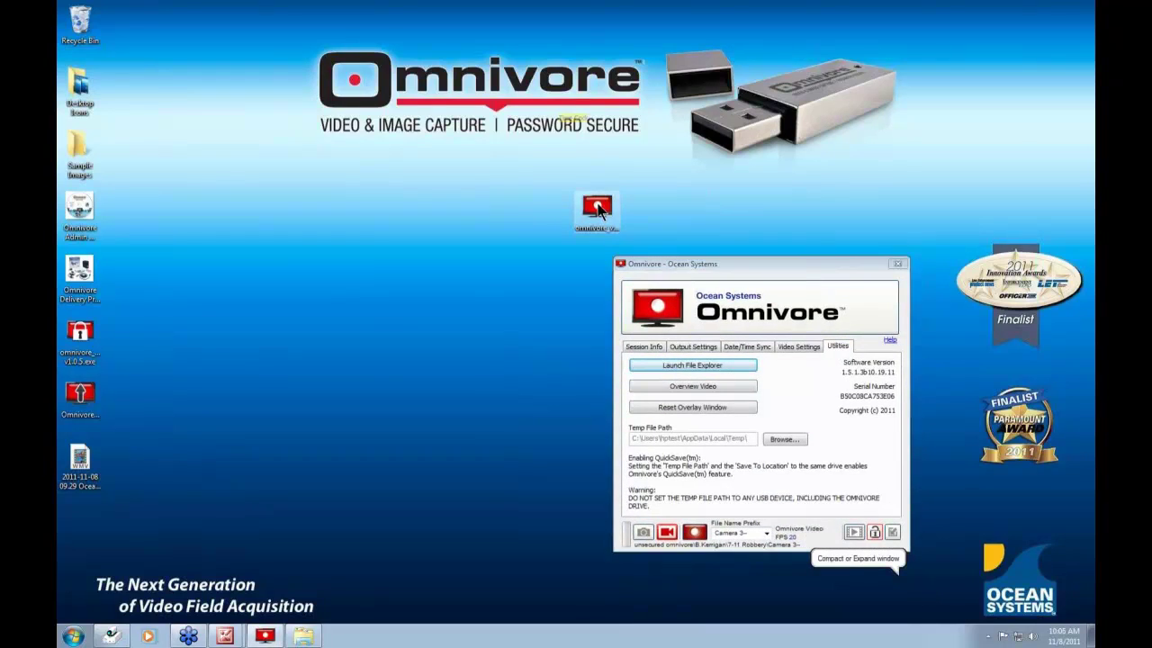
{"action": "left_click_drag", "start_coordinate": [81, 511], "coordinate": [81, 513]}
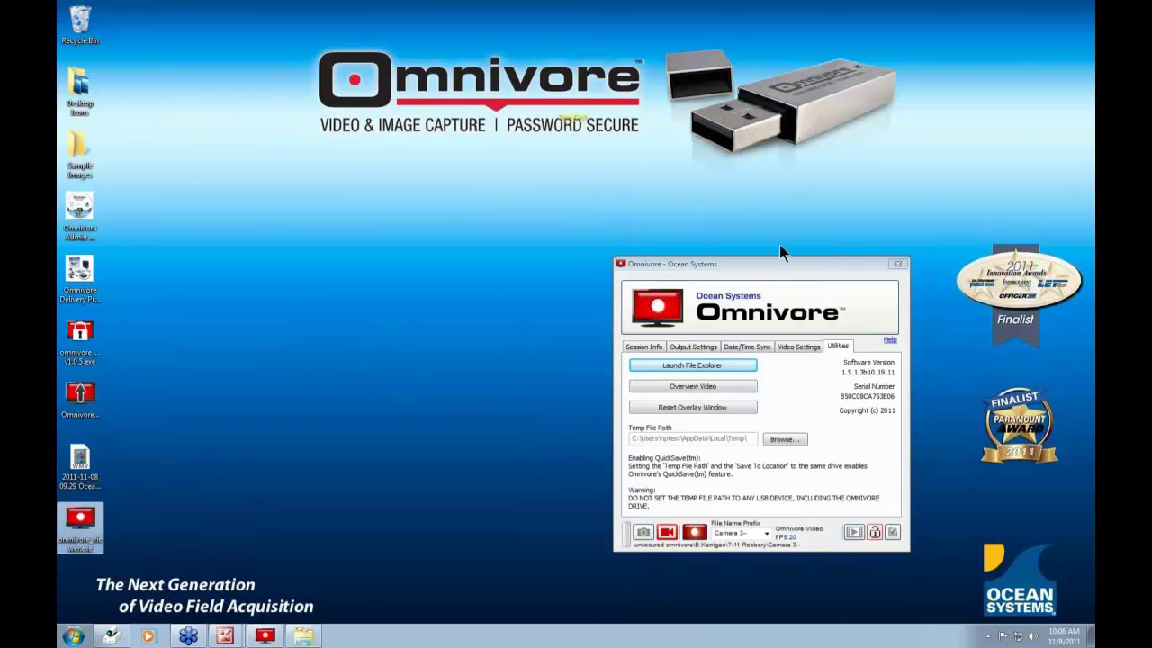
{"action": "left_click_drag", "start_coordinate": [768, 259], "coordinate": [657, 227]}
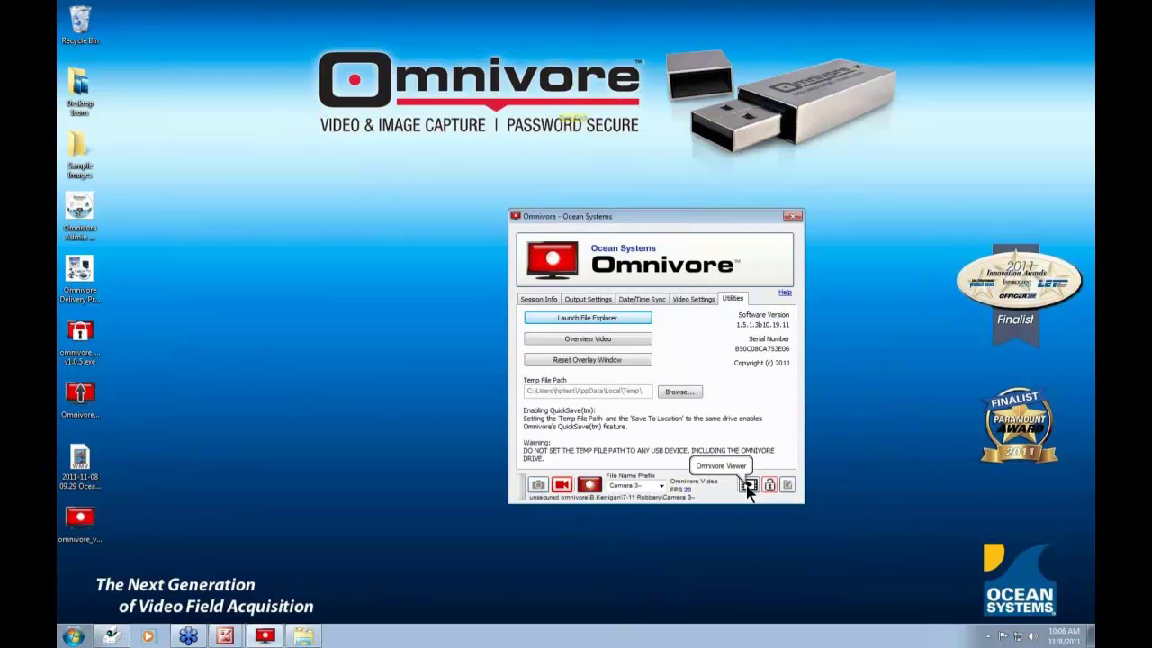
- Launch the Omnivore Viewer and move Omnivore's compact toolbar down near the bottom
{"action": "left_click", "coordinate": [746, 485]}
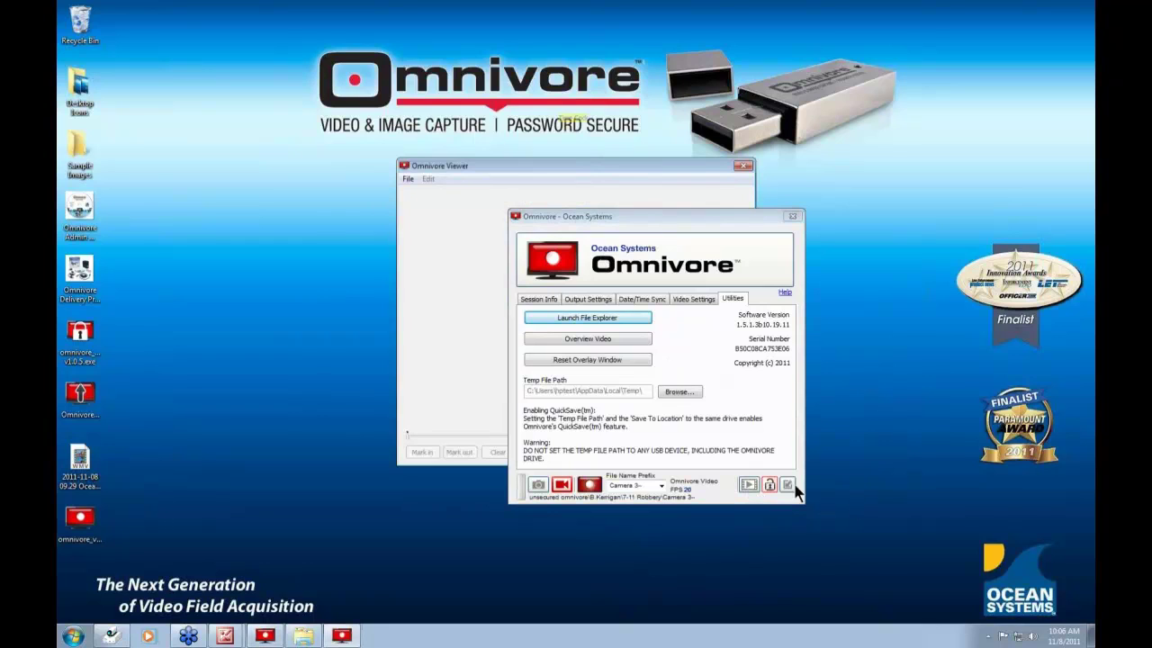
{"action": "left_click", "coordinate": [785, 485]}
{"action": "left_click_drag", "start_coordinate": [654, 460], "coordinate": [648, 541]}
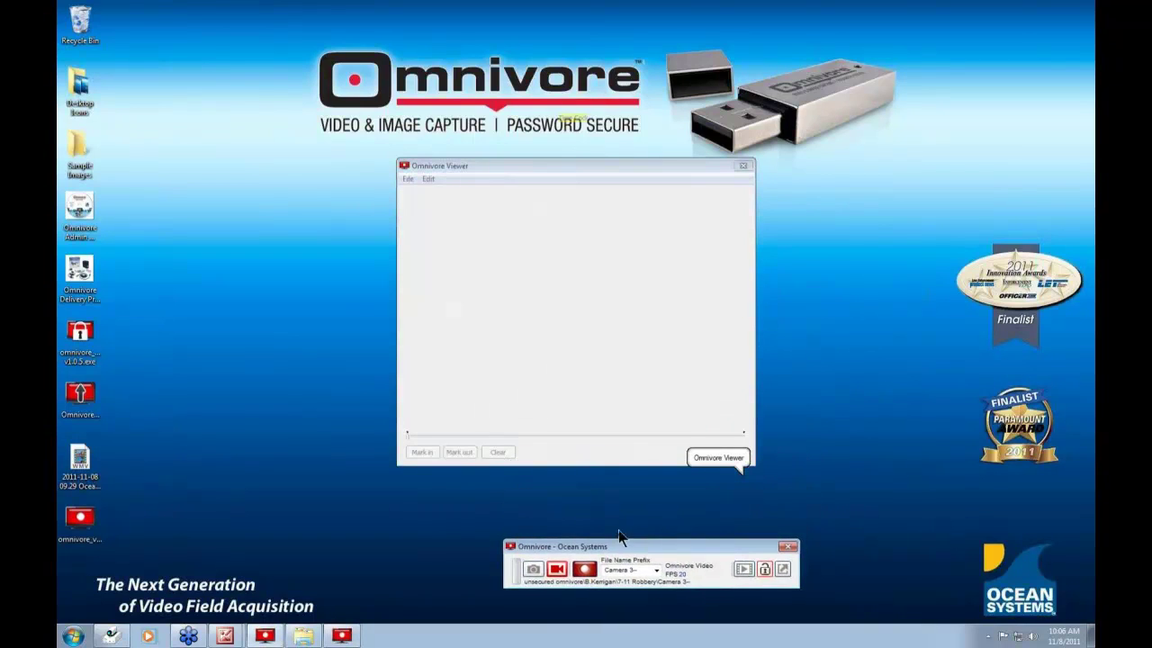
- Open the Camera 3 .omv recording from the 7-11 Robbery folder
{"action": "left_click", "coordinate": [406, 179]}
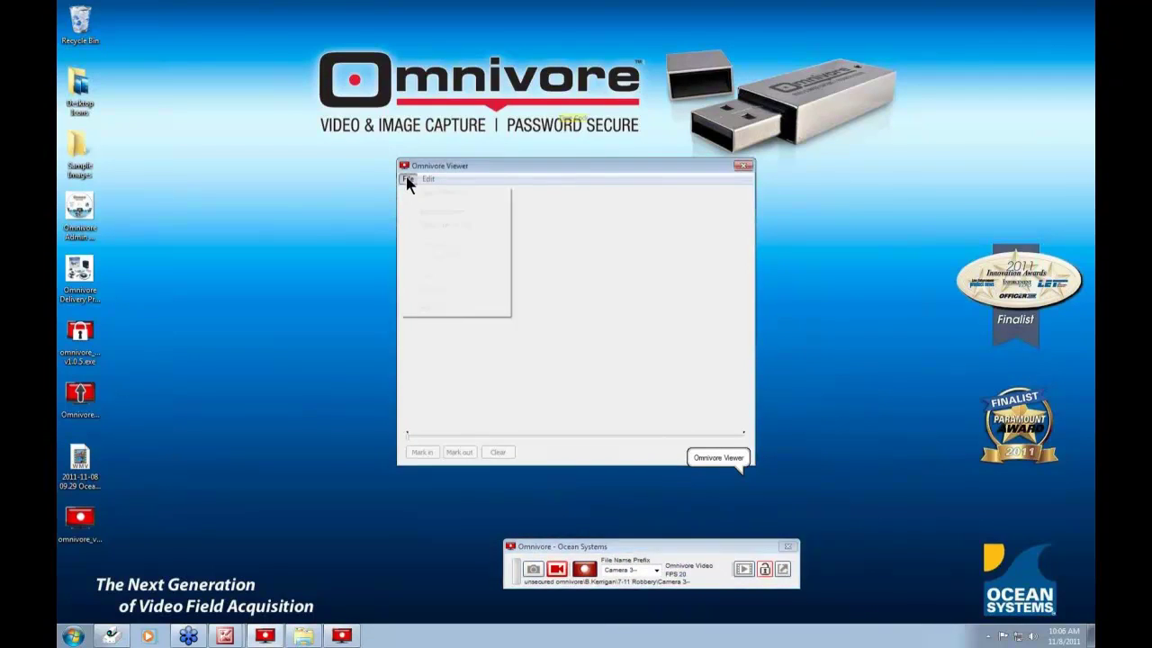
{"action": "left_click", "coordinate": [432, 193]}
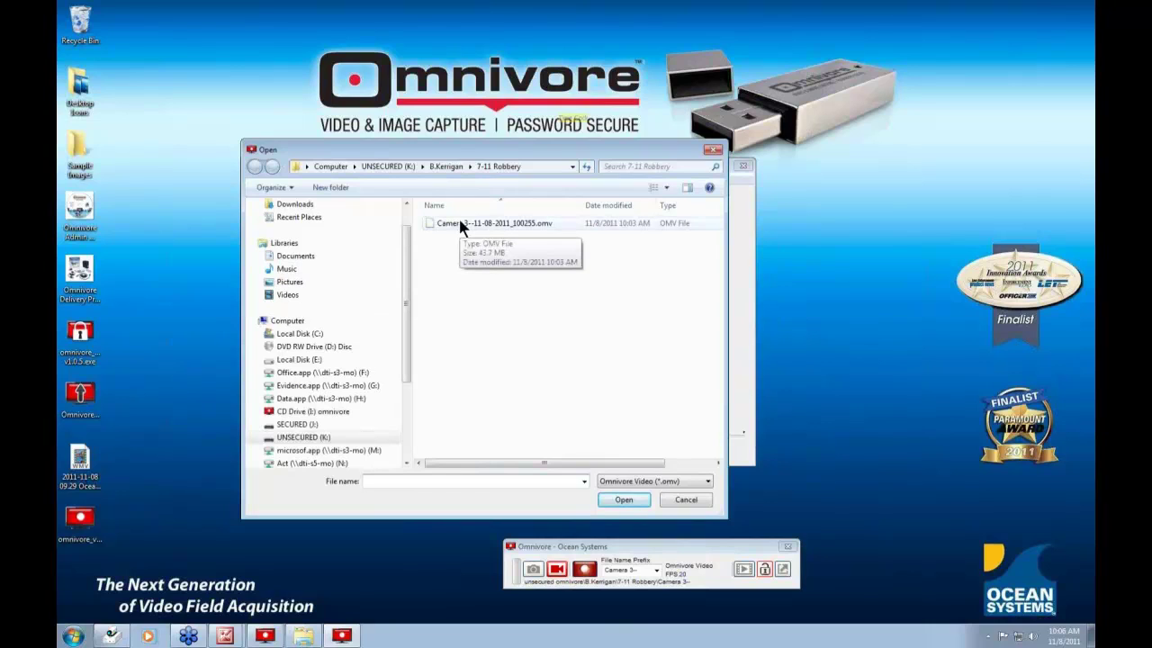
{"action": "double_click", "coordinate": [460, 224]}
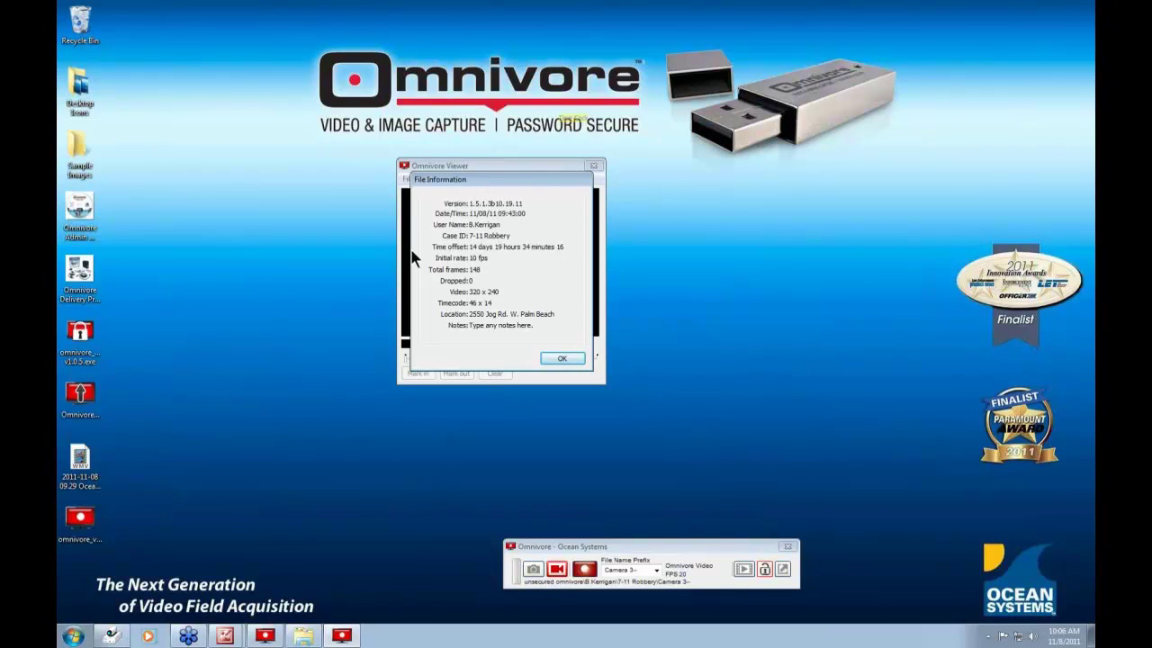
{"action": "left_click", "coordinate": [561, 359]}
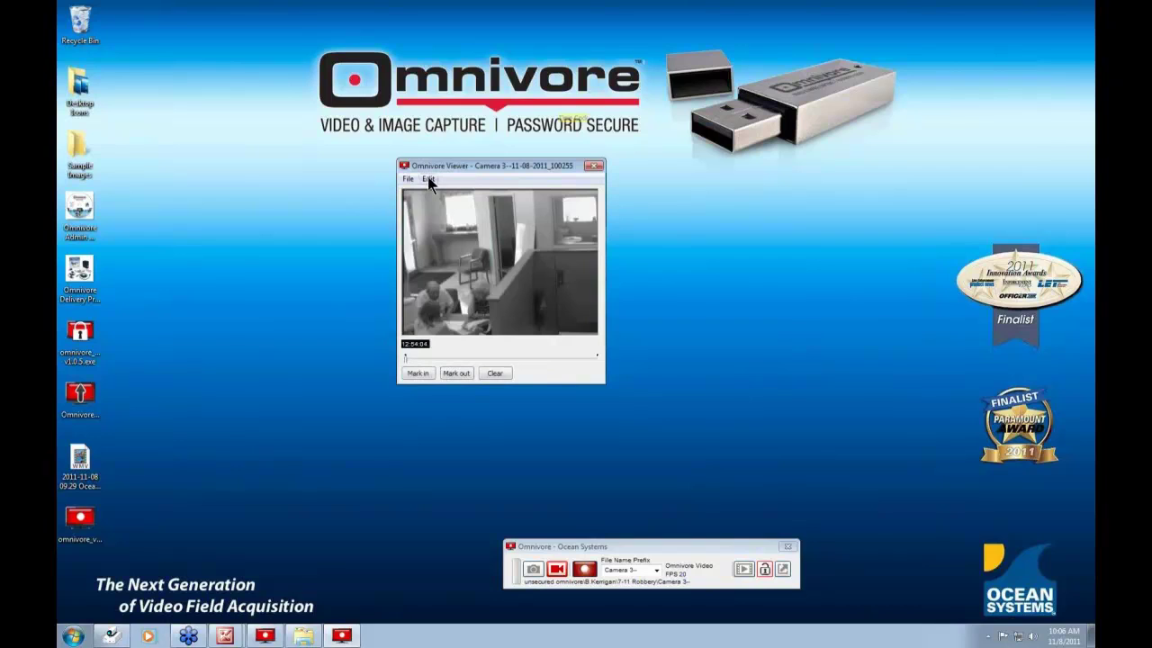
- View the Camera 3 clip's file information, then close it
{"action": "left_click", "coordinate": [427, 178]}
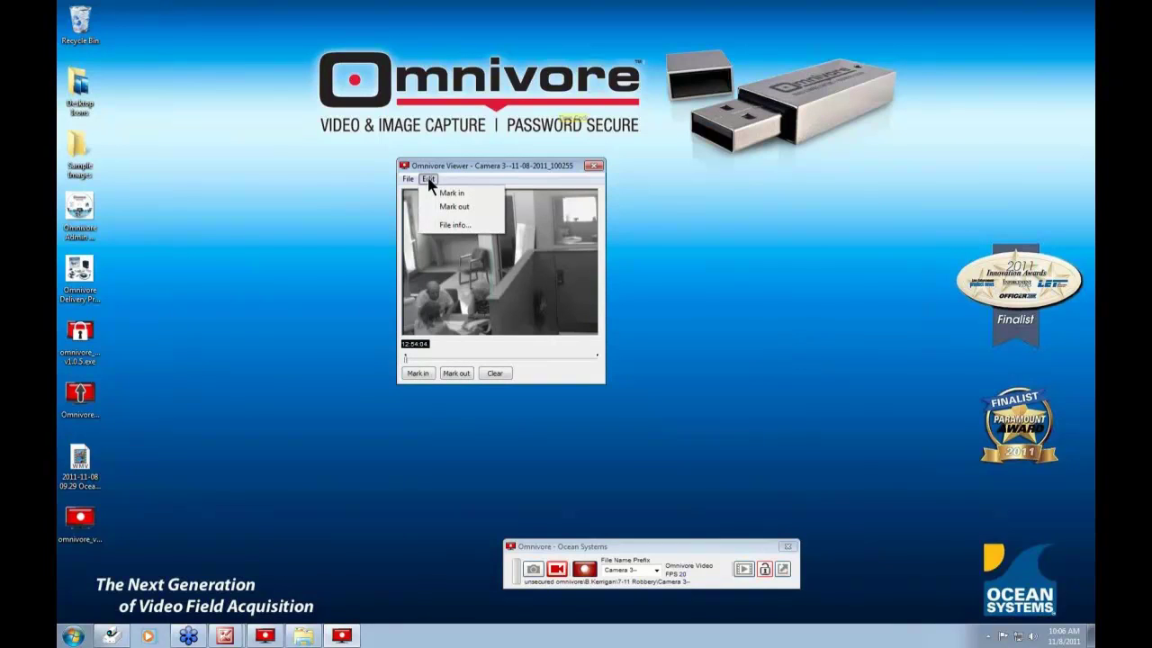
{"action": "left_click", "coordinate": [452, 227]}
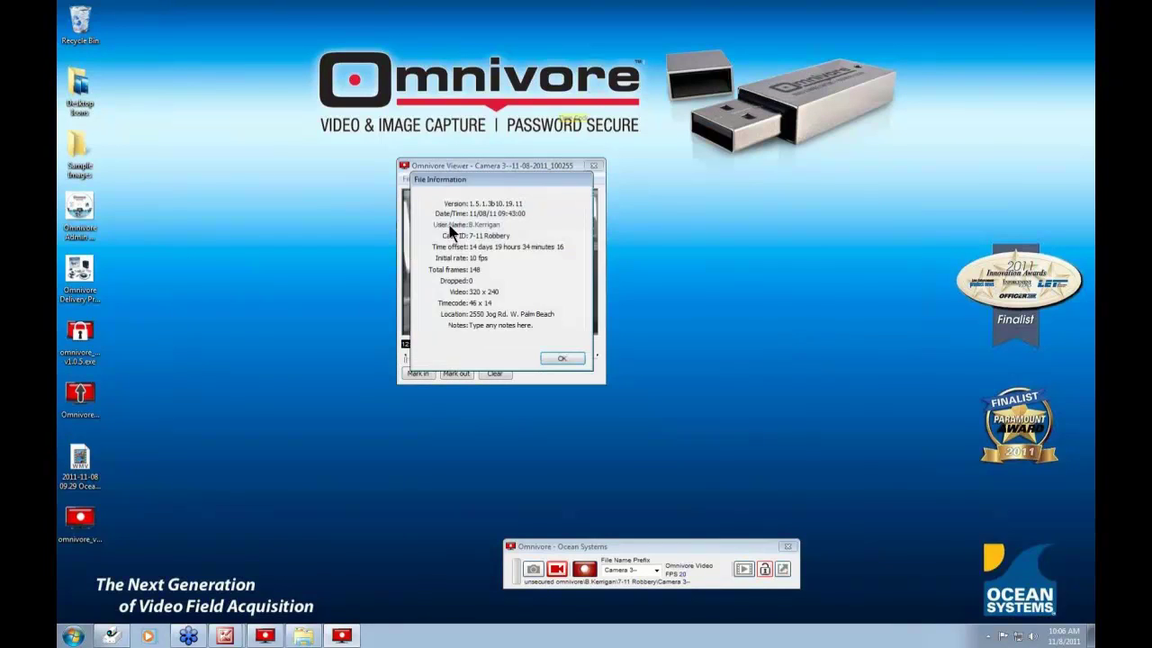
{"action": "left_click", "coordinate": [563, 359]}
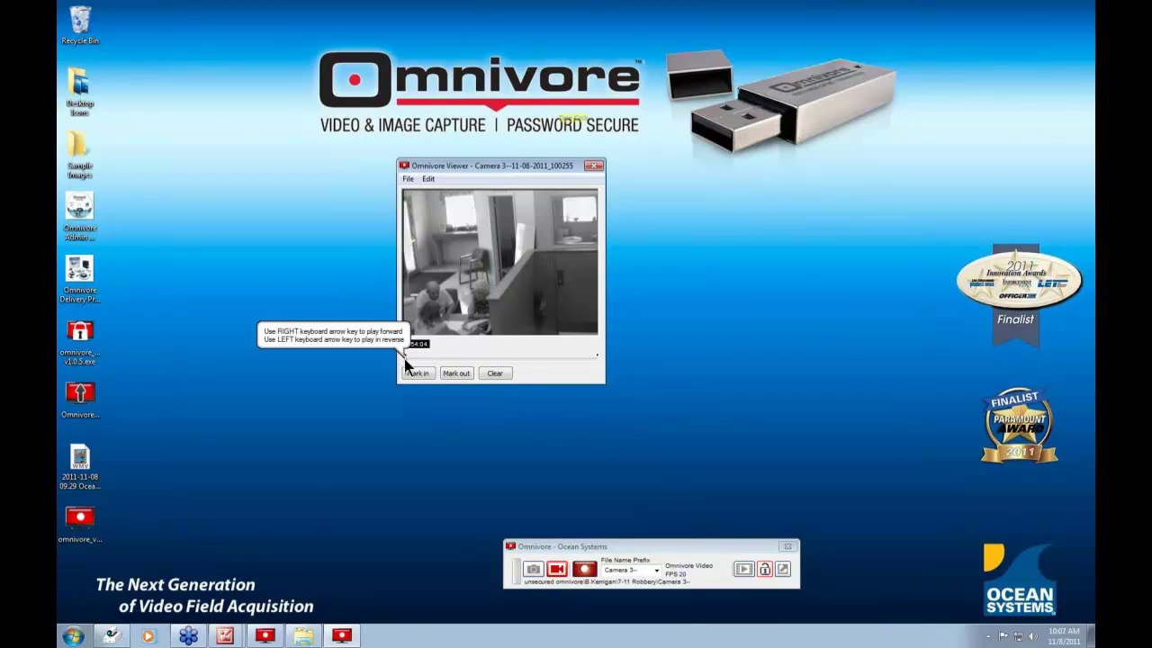
- Scrub the Camera 3 timeline back to the clip's start near 12:54:01
{"action": "left_click", "coordinate": [405, 363]}
{"action": "key", "text": "Right"}
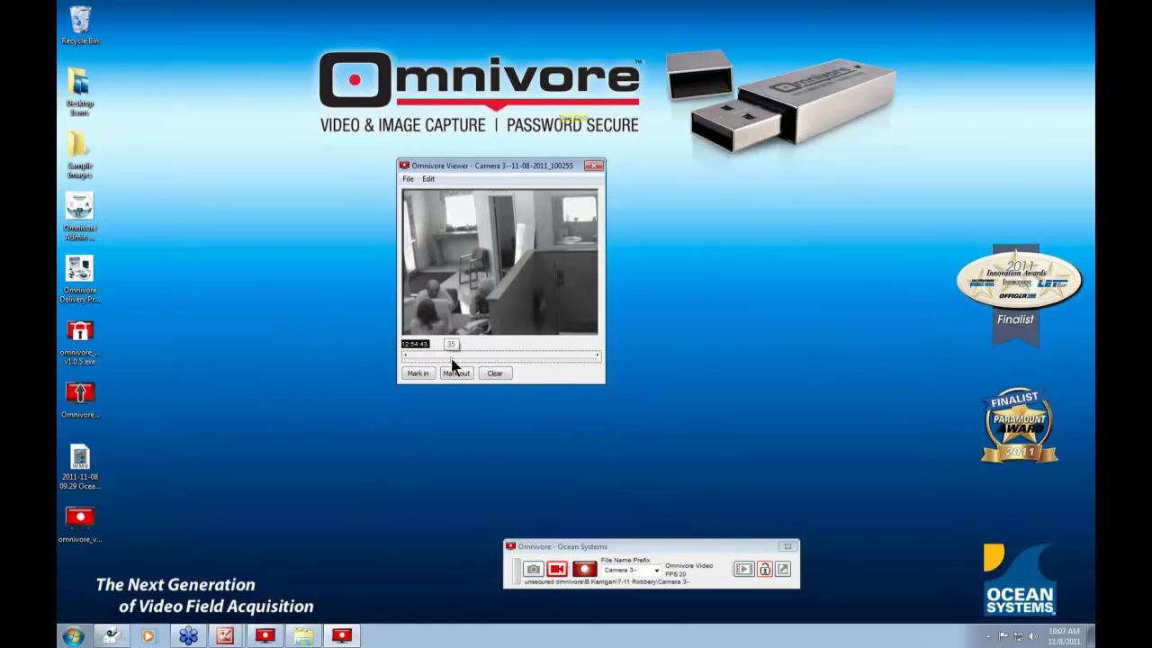
{"action": "mouse_move", "coordinate": [470, 364]}
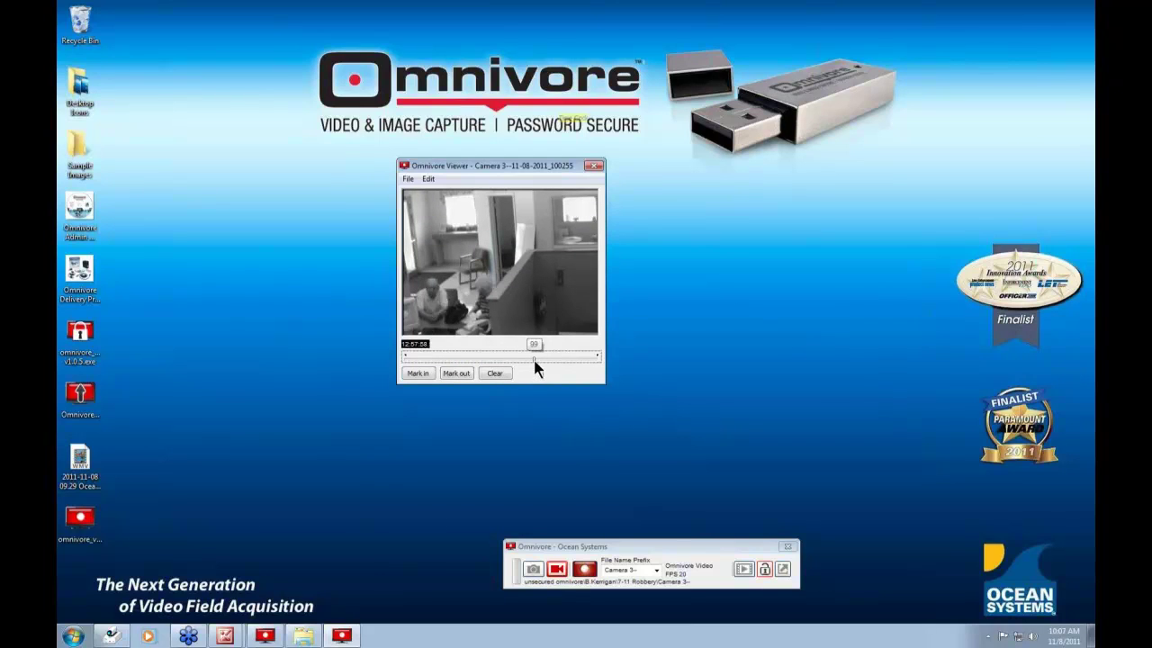
{"action": "left_click_drag", "start_coordinate": [560, 357], "coordinate": [406, 365]}
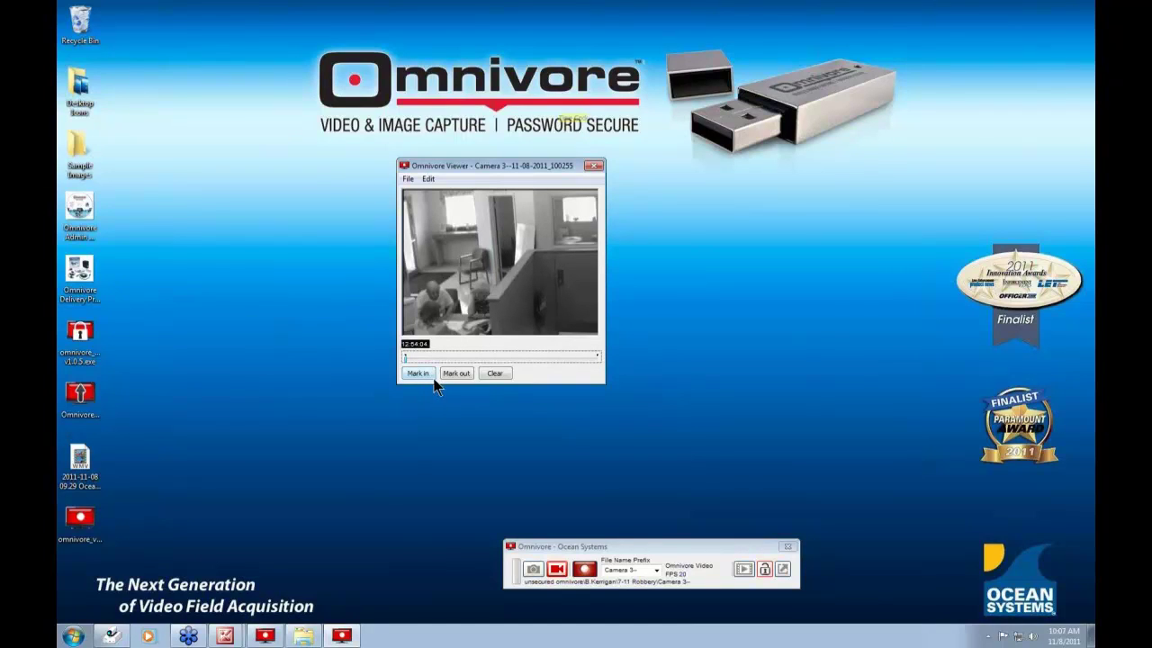
{"action": "left_click_drag", "start_coordinate": [402, 356], "coordinate": [434, 364]}
- Mark the in-point, then advance to 12:54:37 and mark the out-point
{"action": "left_click", "coordinate": [422, 372]}
{"action": "left_click_drag", "start_coordinate": [436, 359], "coordinate": [448, 359]}
{"action": "left_click", "coordinate": [456, 373]}
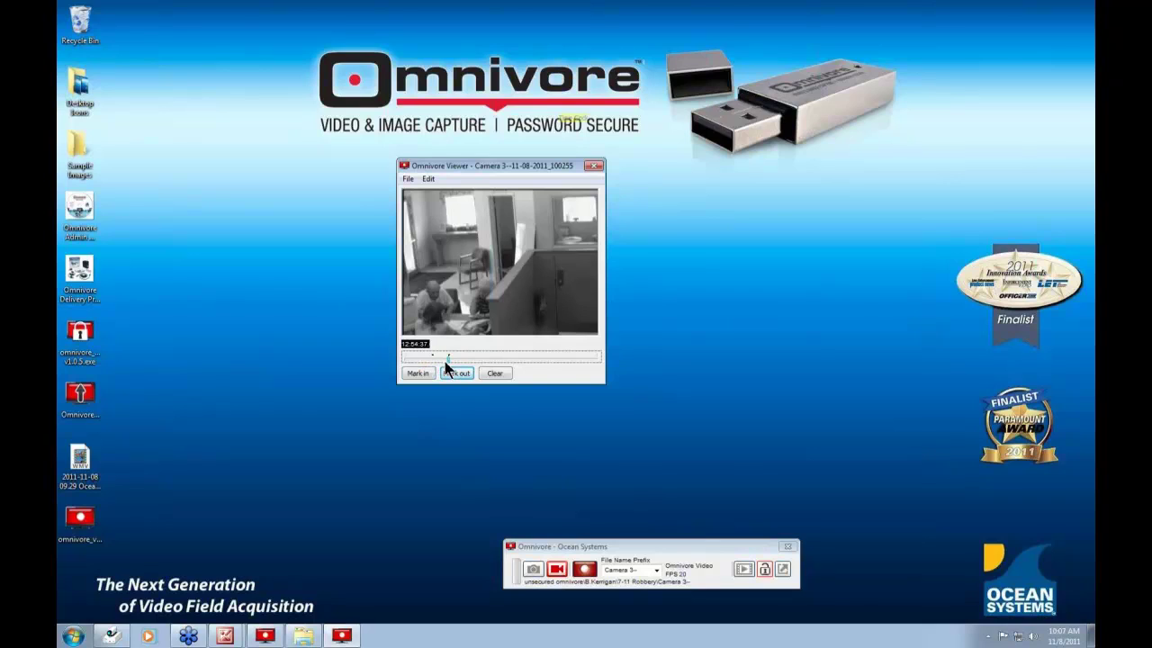
{"action": "left_click", "coordinate": [405, 178]}
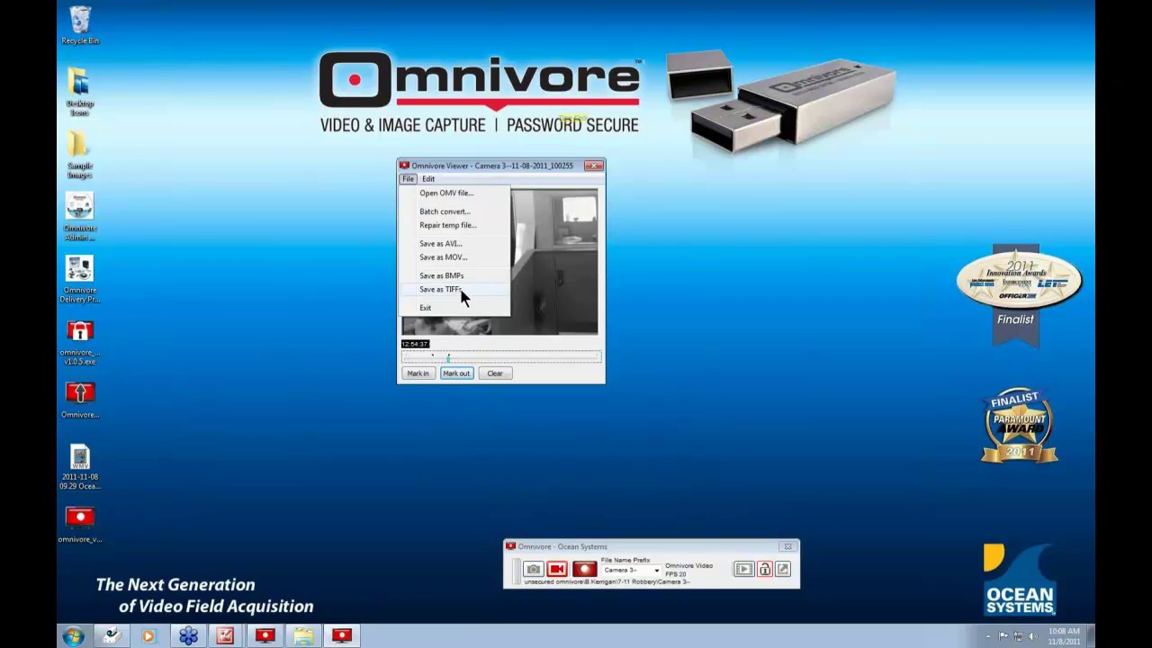
- Choose TIFF export and browse to the Desktop's Sample Images folder as the destination
{"action": "left_click", "coordinate": [459, 294]}
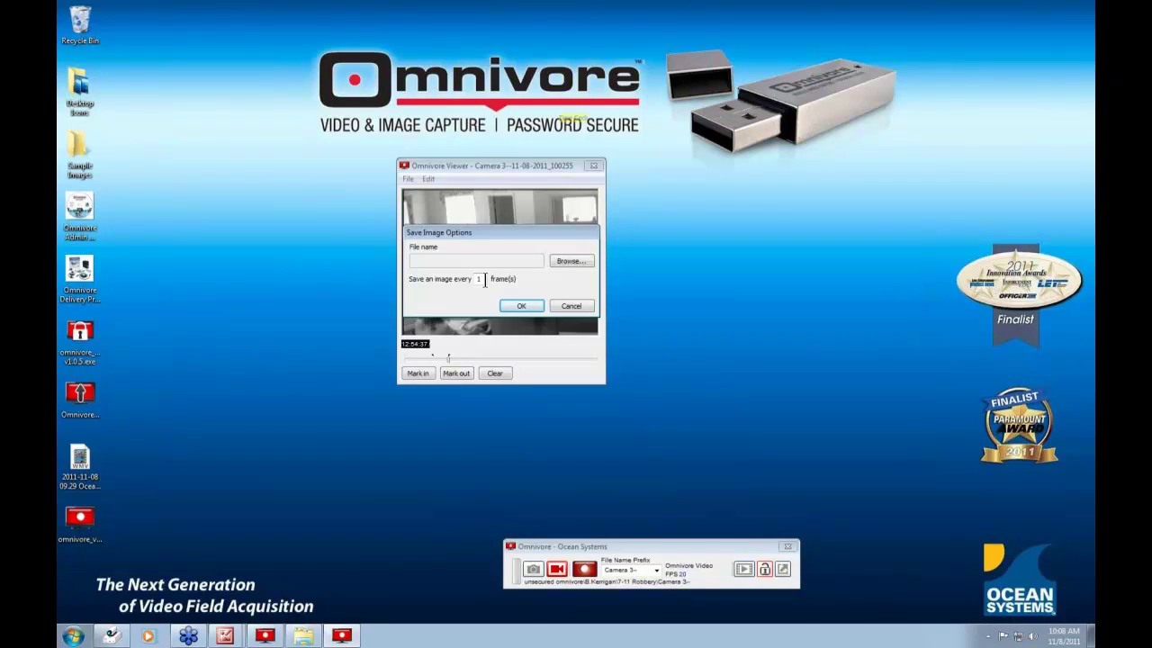
{"action": "left_click_drag", "start_coordinate": [484, 280], "coordinate": [470, 279]}
{"action": "left_click", "coordinate": [580, 261]}
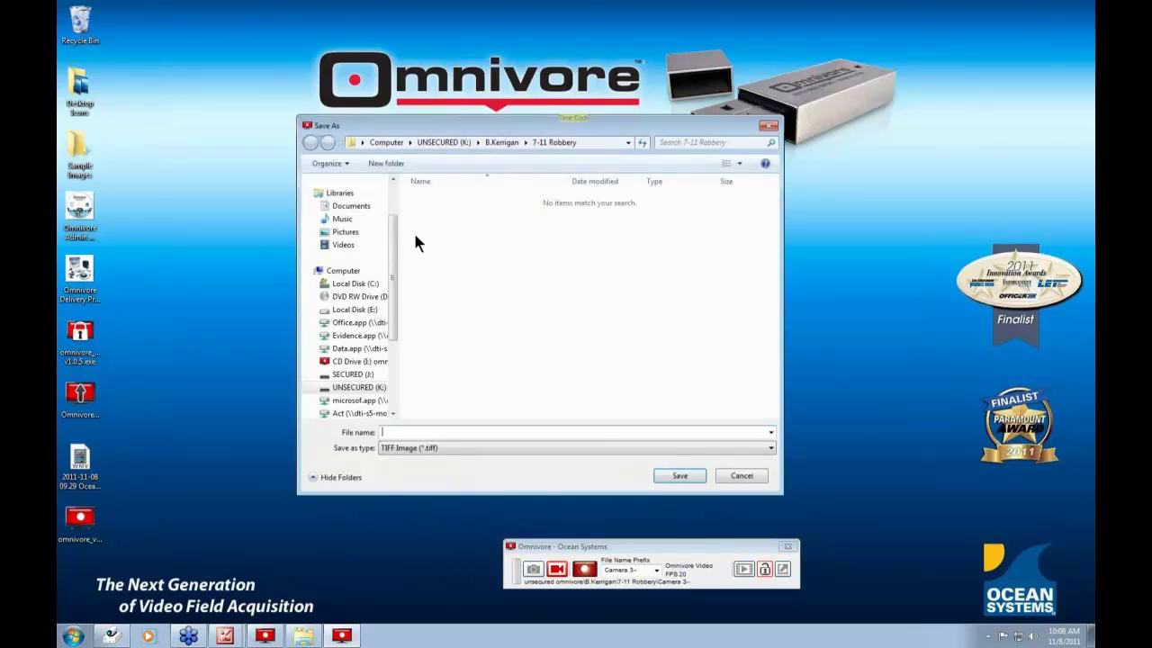
{"action": "scroll", "coordinate": [394, 229], "scroll_direction": "up", "scroll_amount": 2}
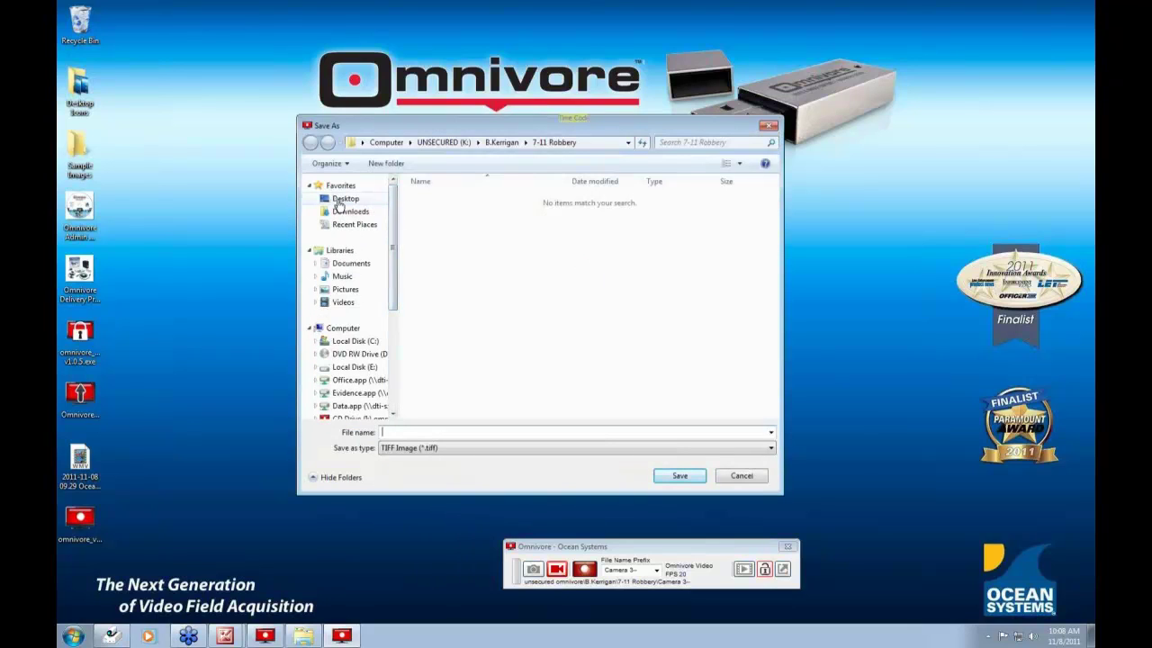
{"action": "left_click", "coordinate": [340, 201]}
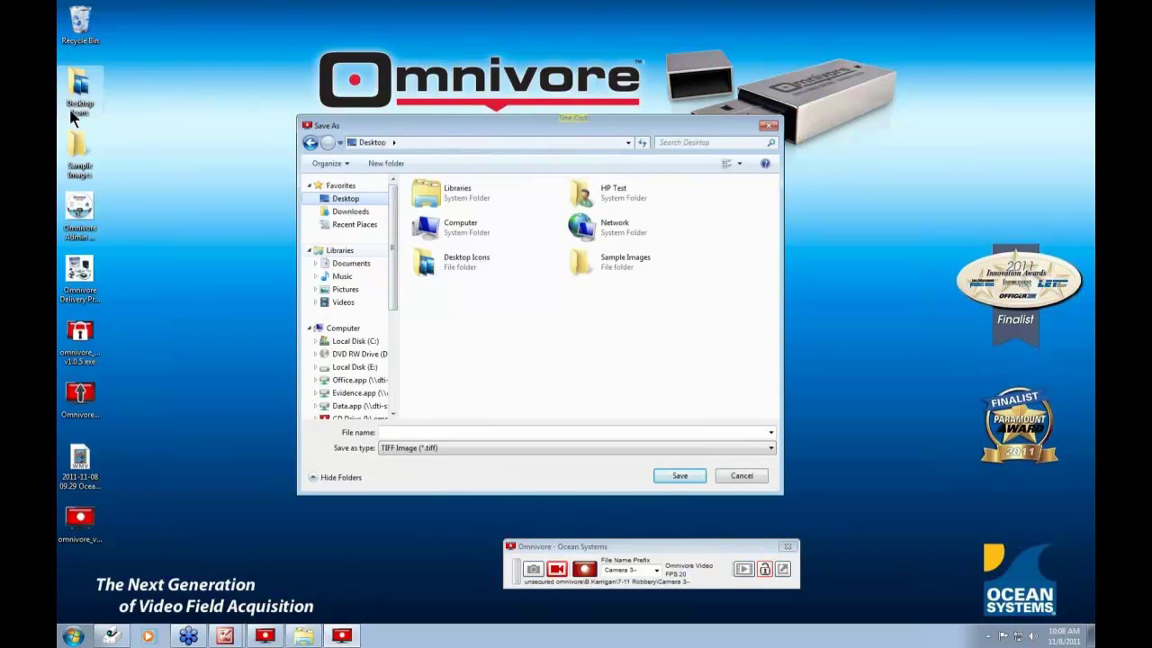
{"action": "double_click", "coordinate": [617, 263]}
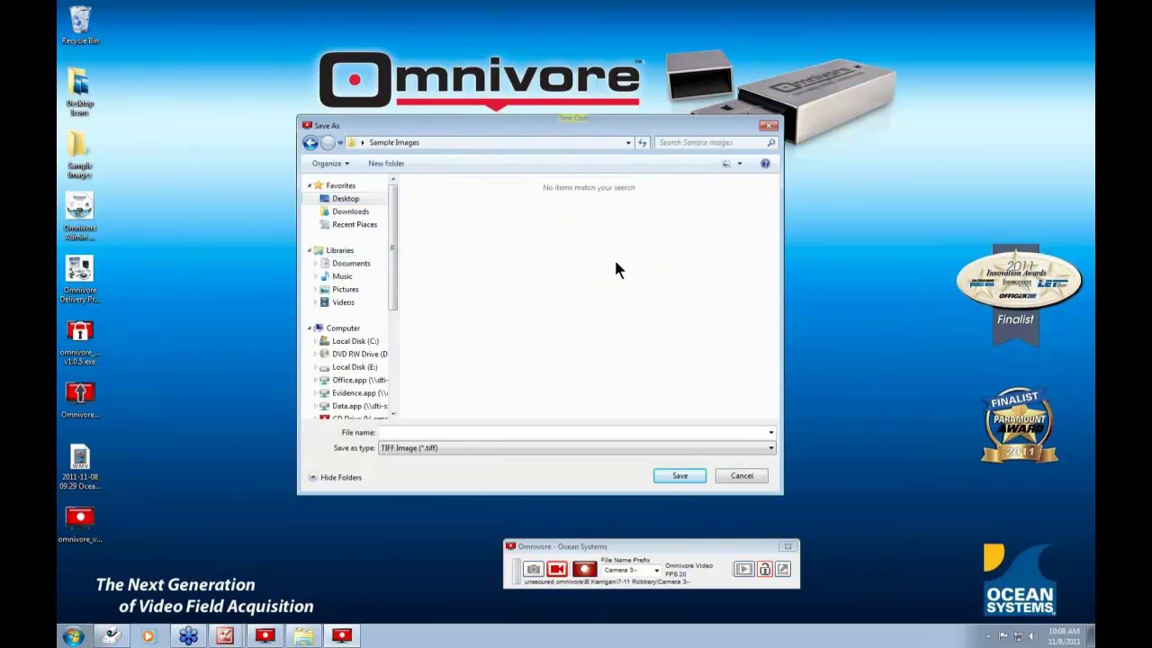
- Name the TIFF files Omni, confirm, and open the Sample Images folder from the desktop
{"action": "left_click", "coordinate": [421, 432]}
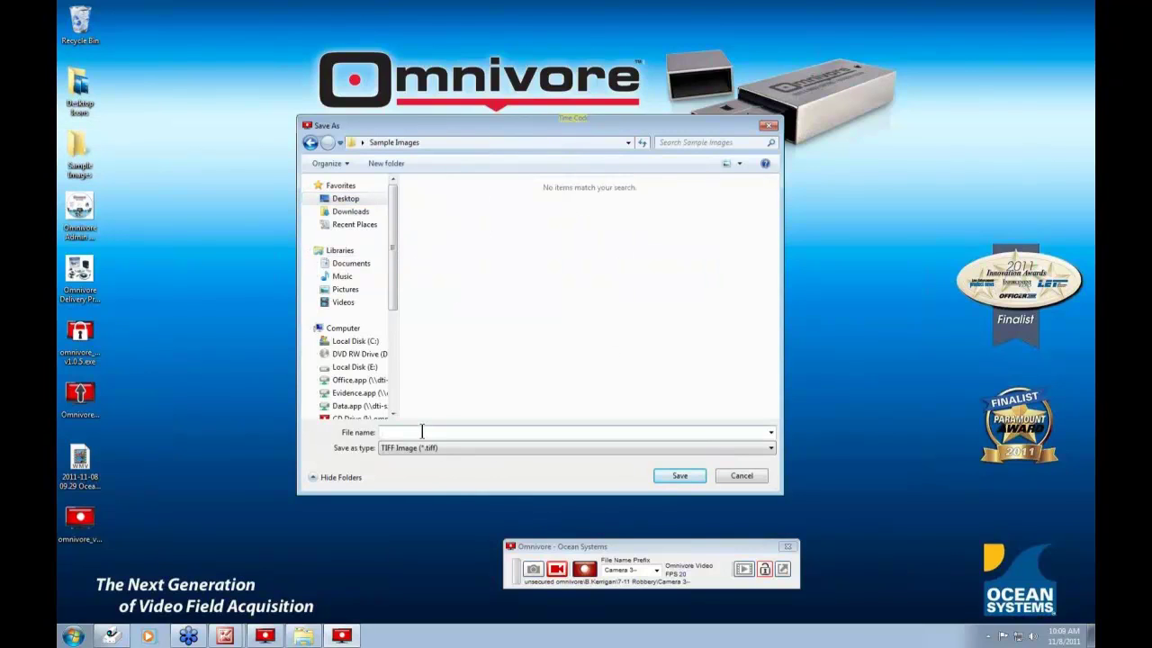
{"action": "type", "text": "Omni"}
{"action": "left_click", "coordinate": [677, 476]}
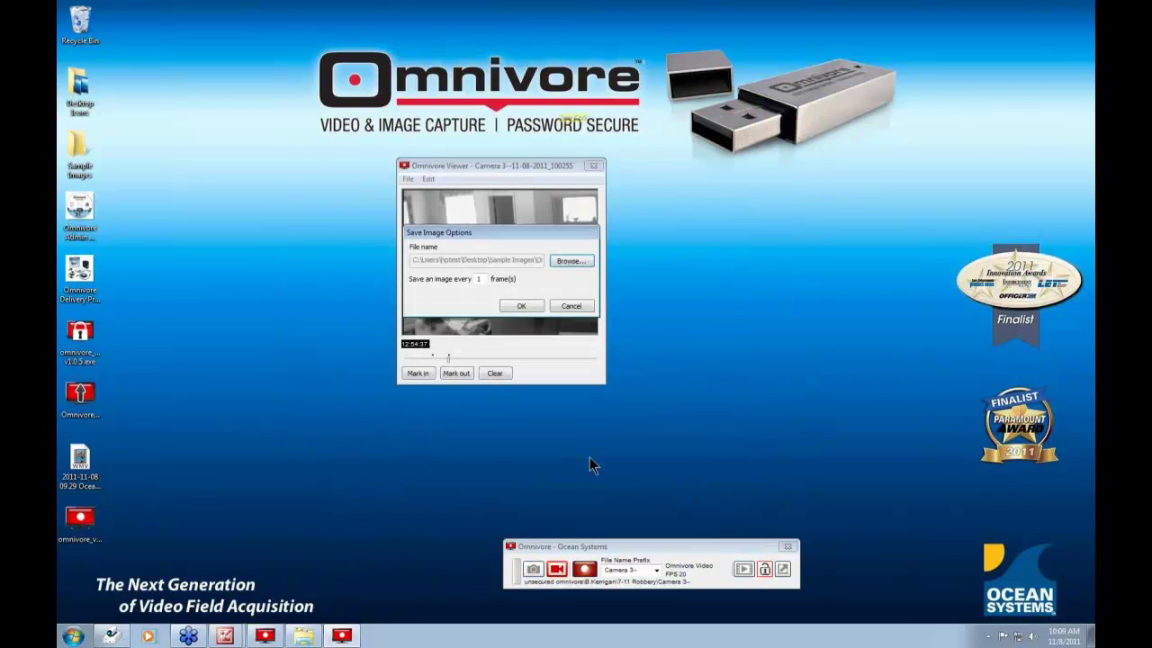
{"action": "double_click", "coordinate": [80, 151]}
{"action": "left_click", "coordinate": [544, 171]}
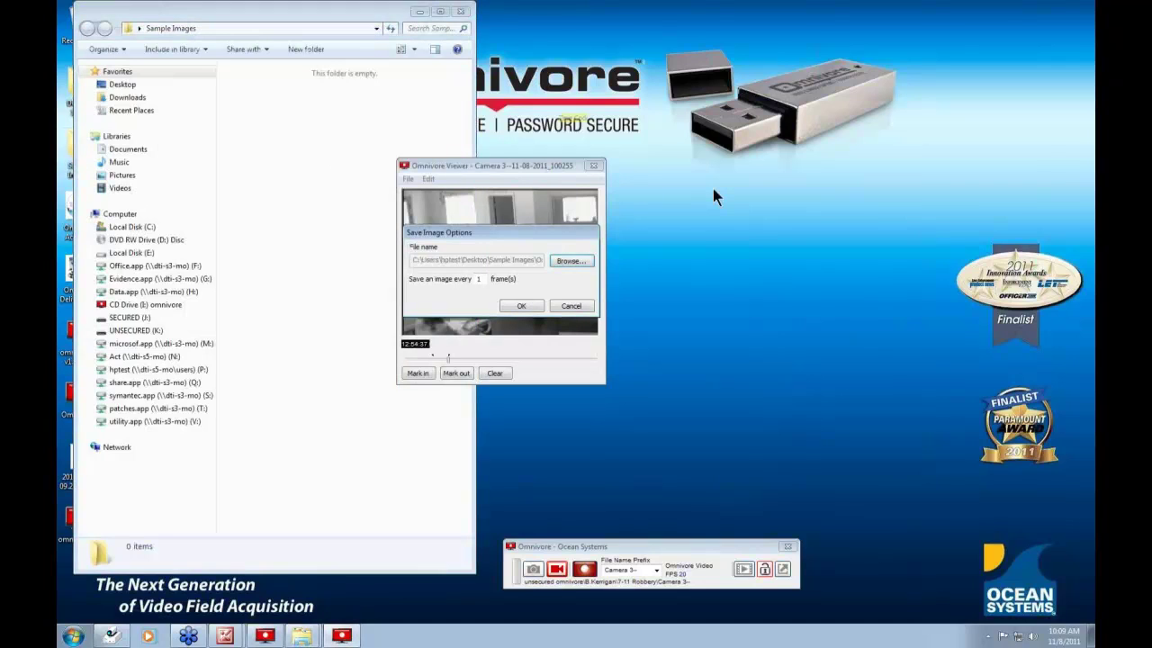
- Confirm the TIFF export and move the viewer to the right of the Sample Images window
{"action": "left_click", "coordinate": [522, 308]}
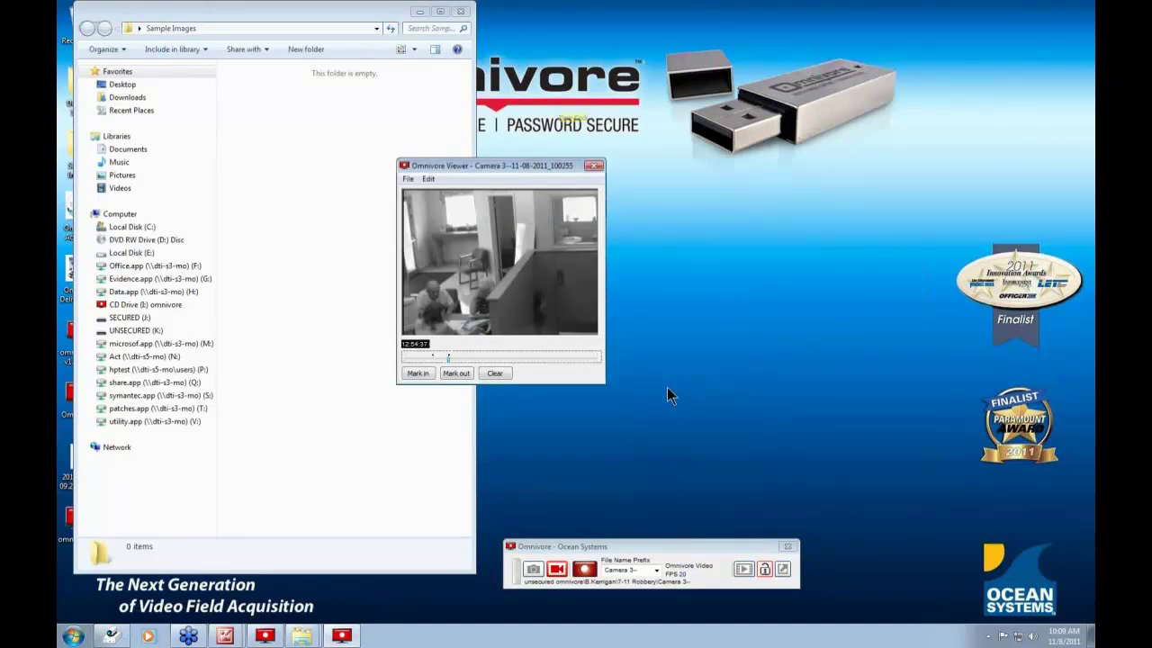
{"action": "left_click_drag", "start_coordinate": [507, 165], "coordinate": [671, 188]}
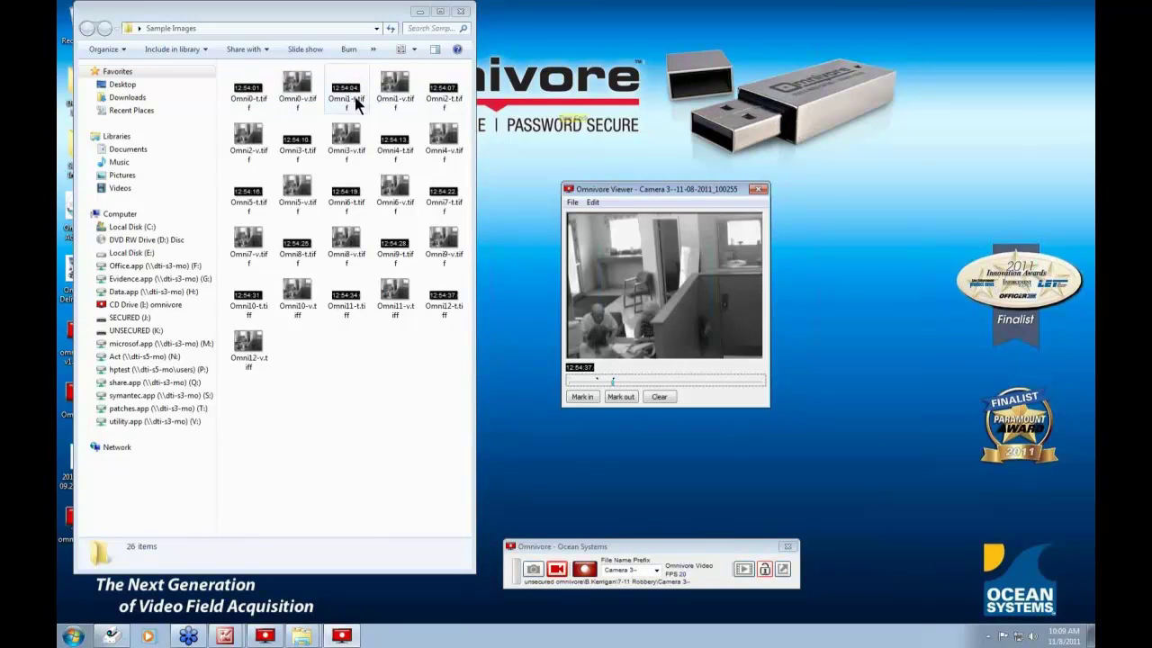
- Export the clip as BMP images named Omnivore into Desktop > Sample Images
{"action": "left_click", "coordinate": [572, 203]}
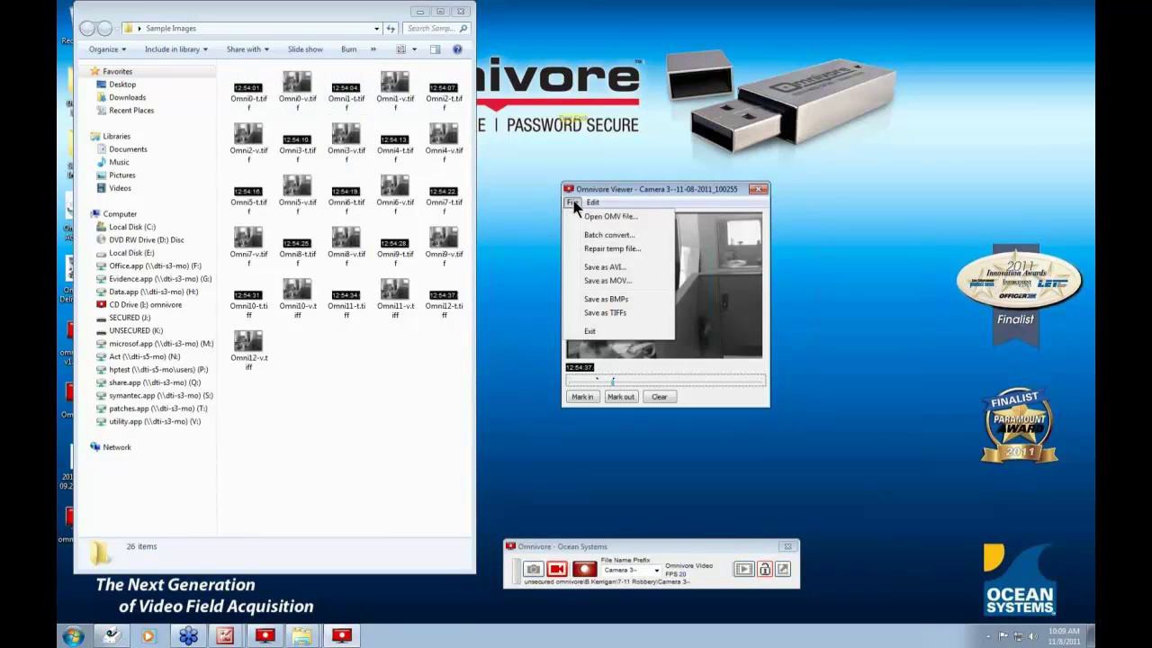
{"action": "left_click", "coordinate": [618, 300]}
{"action": "left_click", "coordinate": [733, 285]}
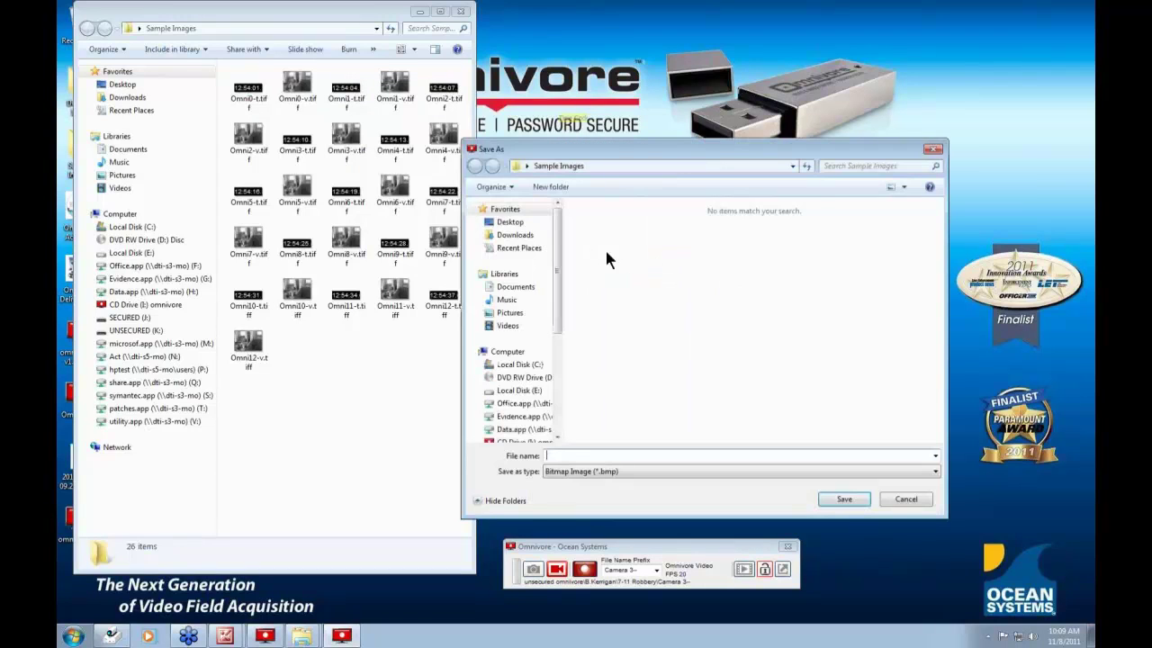
{"action": "left_click", "coordinate": [545, 223]}
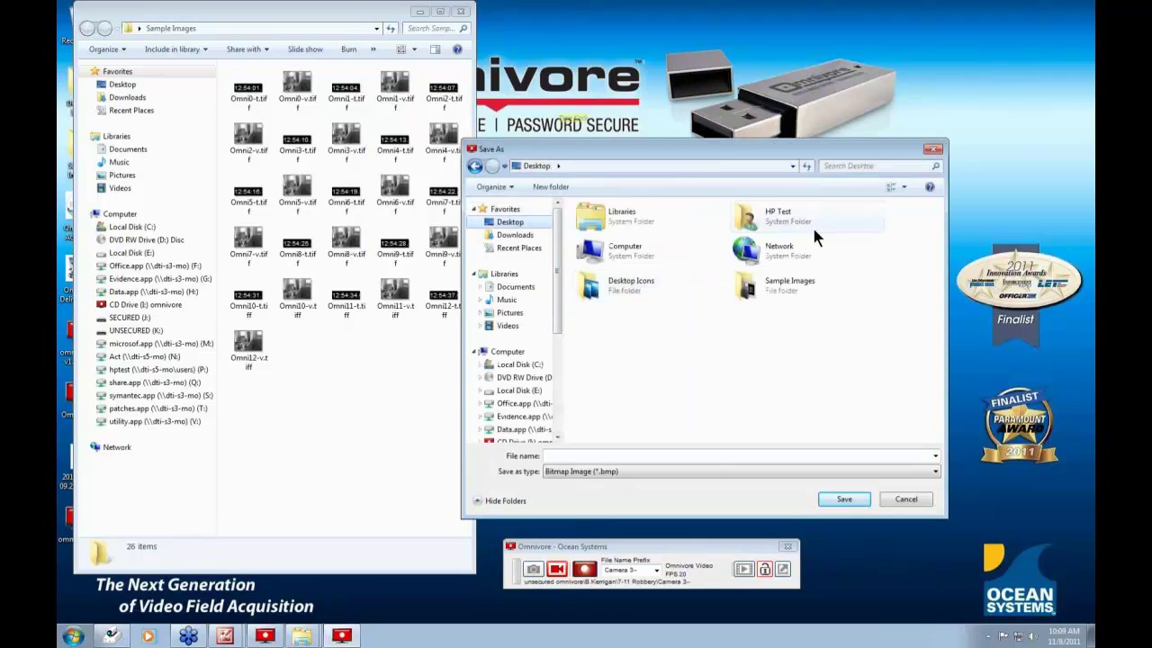
{"action": "double_click", "coordinate": [779, 286]}
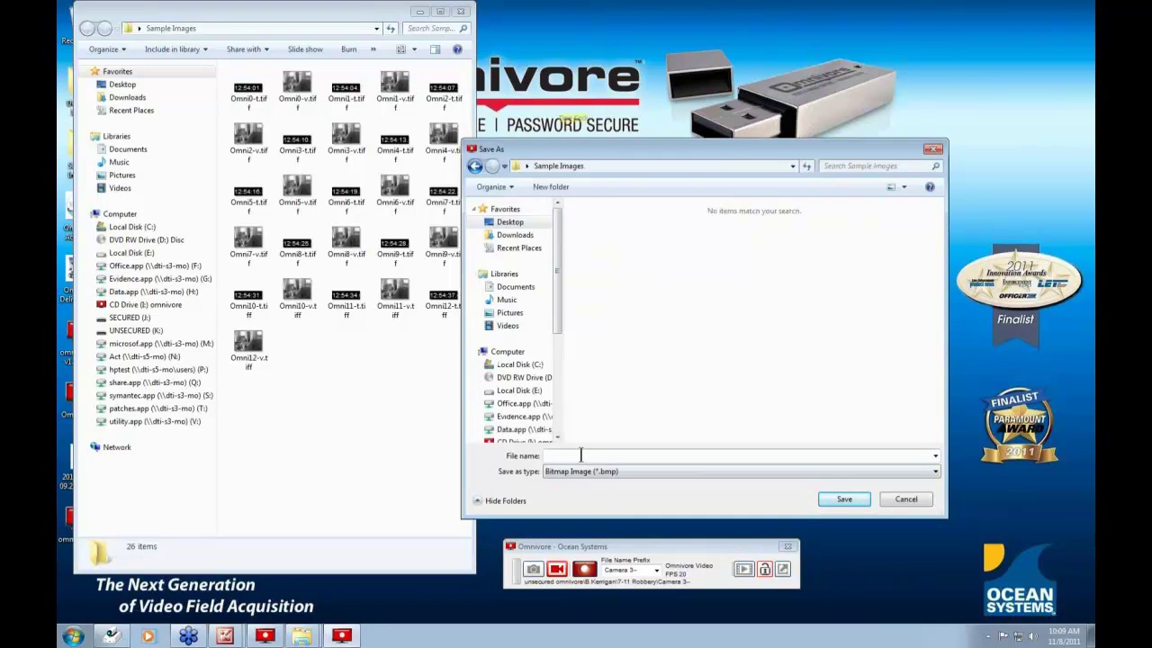
{"action": "type", "text": "O"}
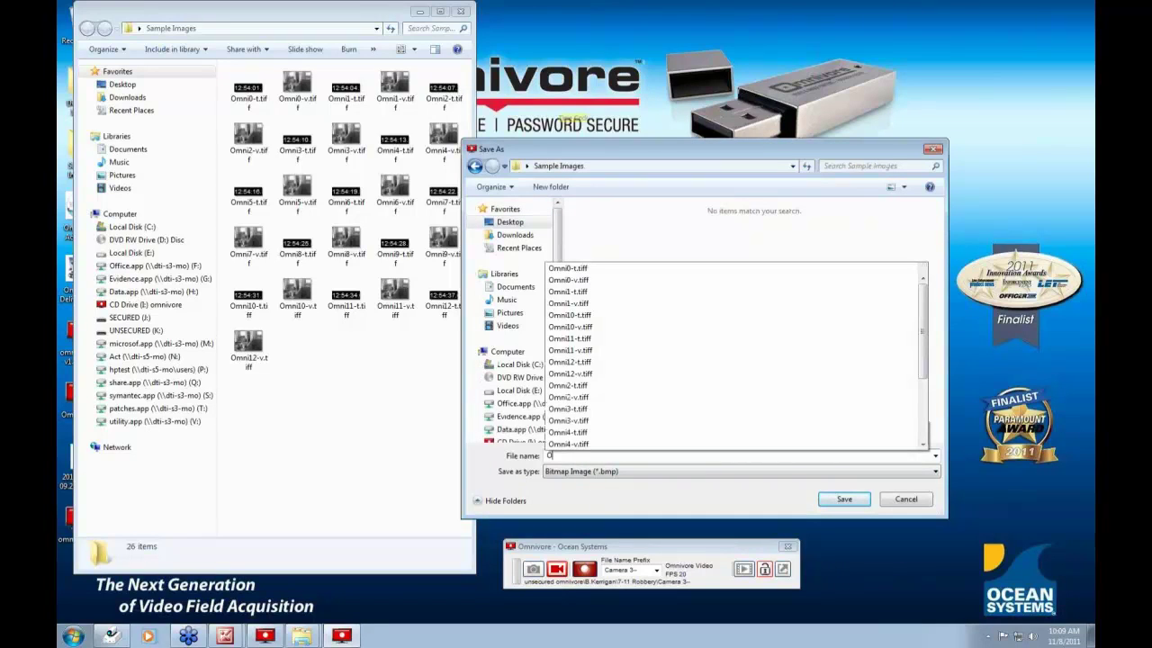
{"action": "type", "text": "mnivore"}
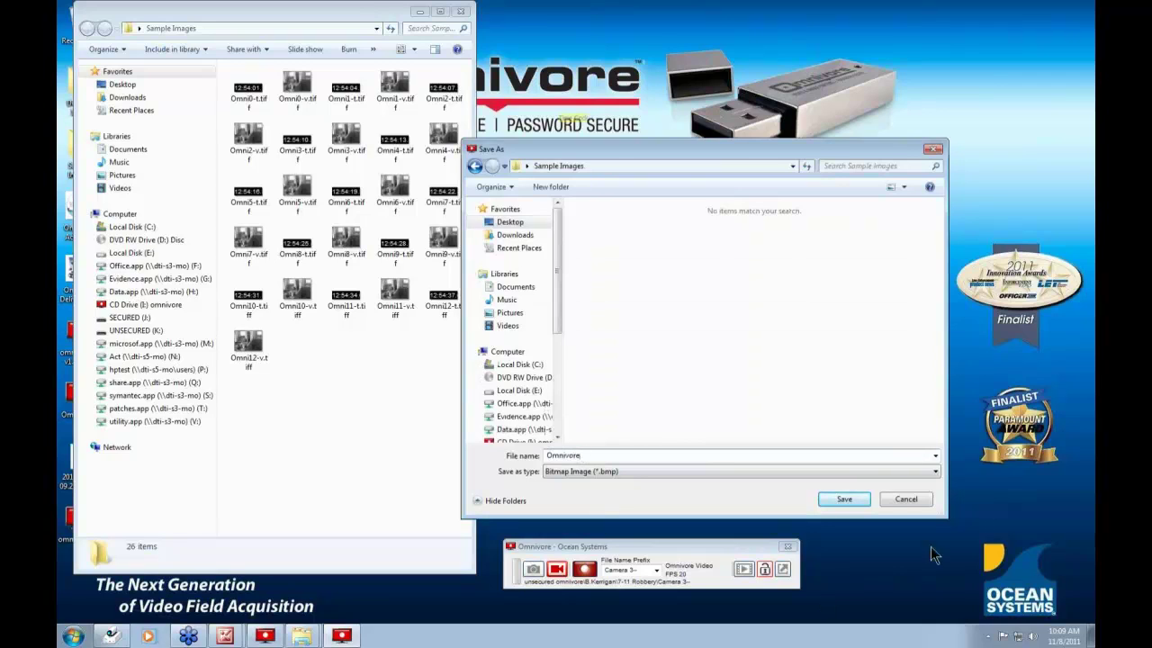
{"action": "left_click", "coordinate": [847, 499]}
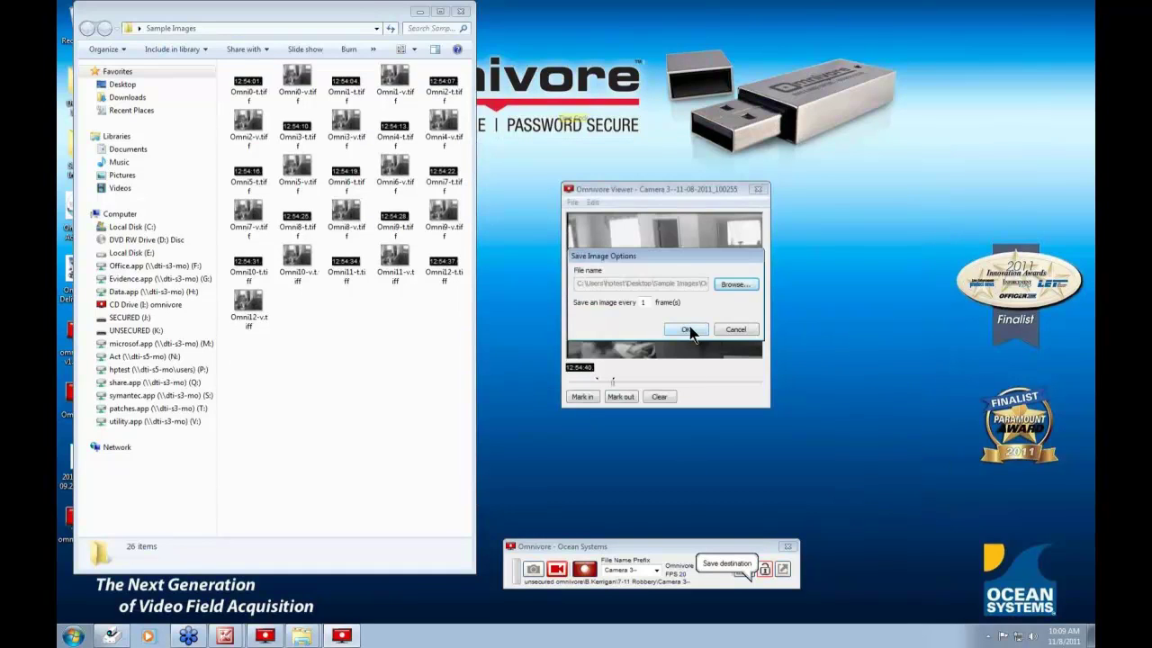
{"action": "left_click", "coordinate": [693, 331]}
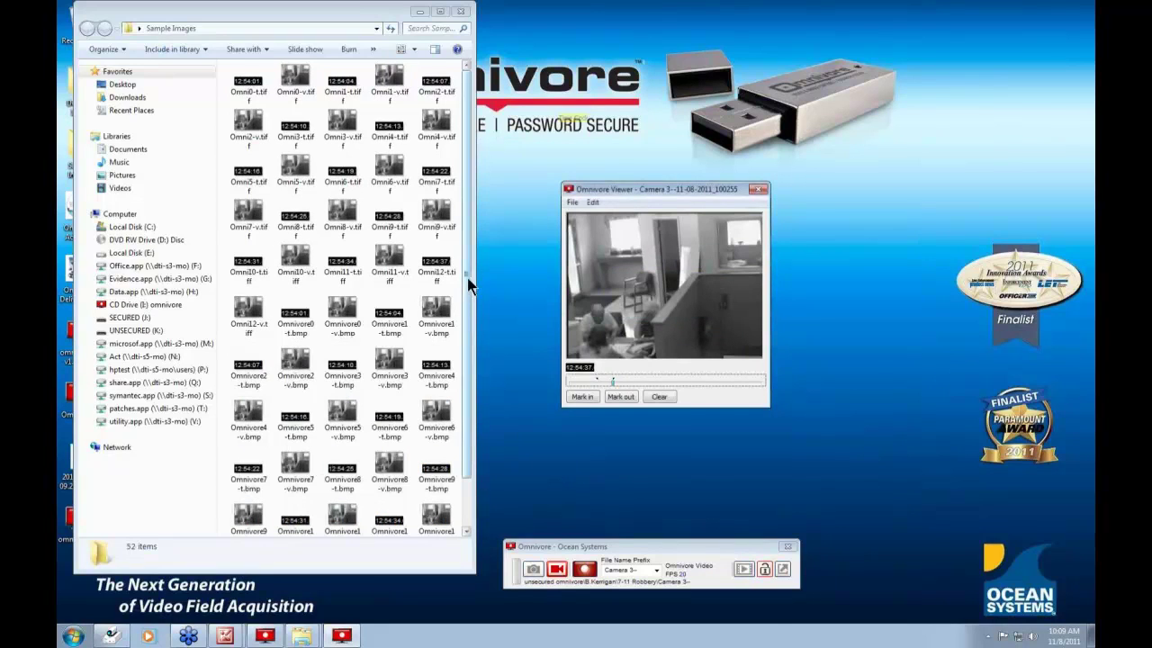
{"action": "scroll", "coordinate": [464, 315], "scroll_direction": "down", "scroll_amount": 1}
{"action": "left_click", "coordinate": [570, 201]}
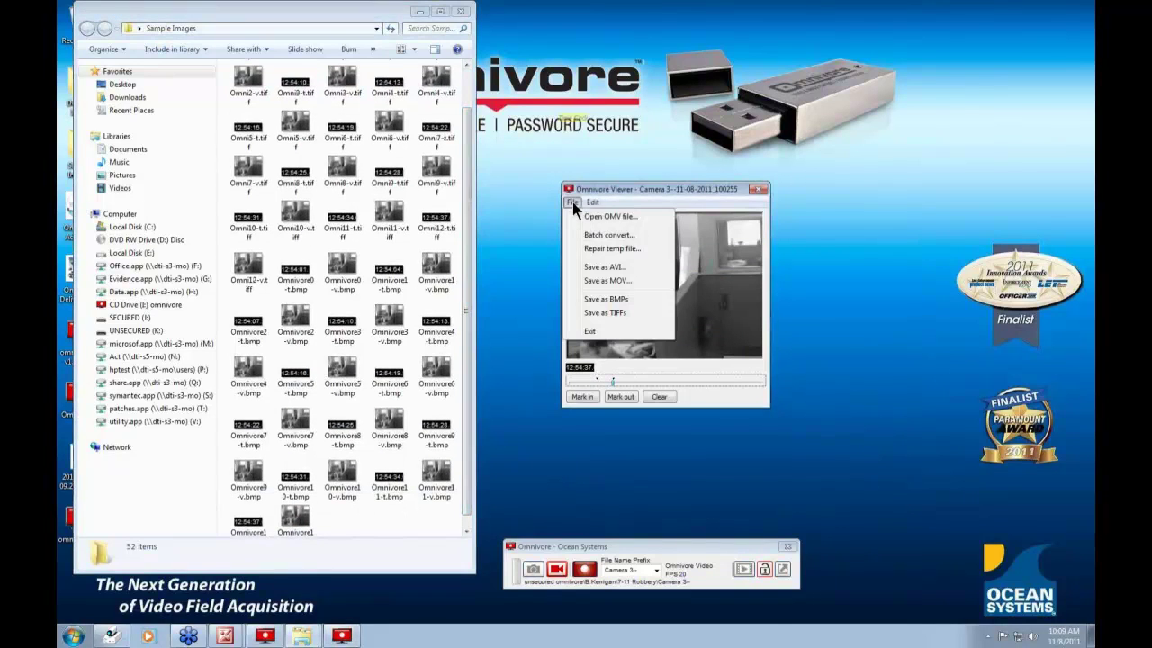
- Cancel a first MOV export attempt and clear the marked in/out range
{"action": "left_click", "coordinate": [605, 281]}
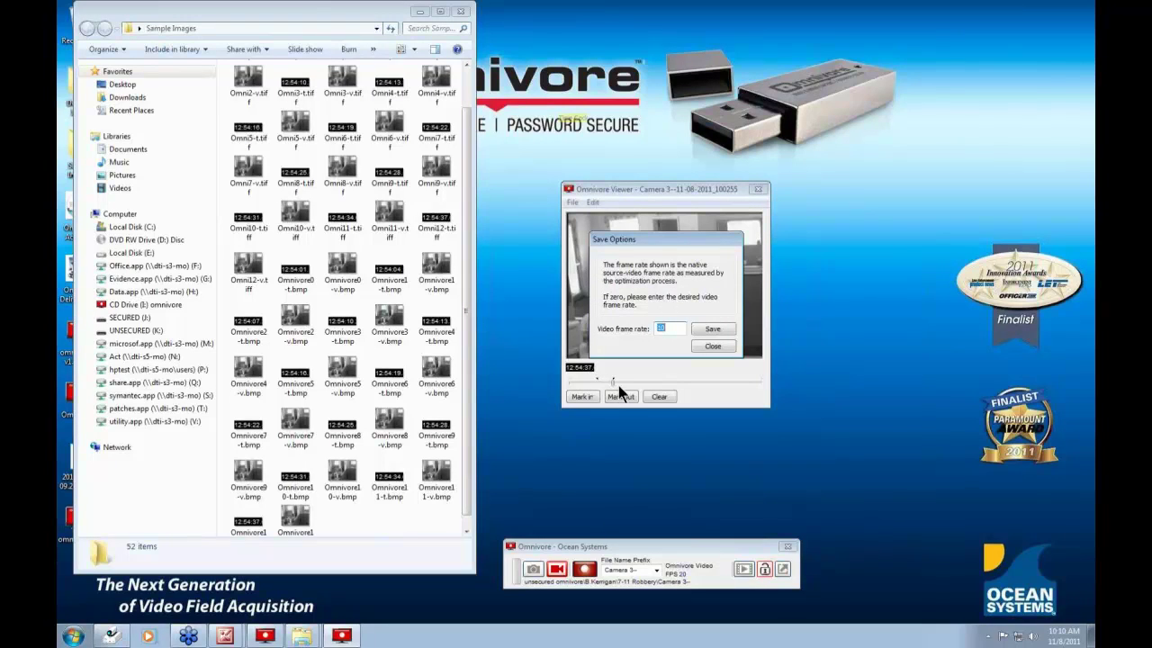
{"action": "left_click", "coordinate": [714, 349]}
{"action": "left_click", "coordinate": [571, 203]}
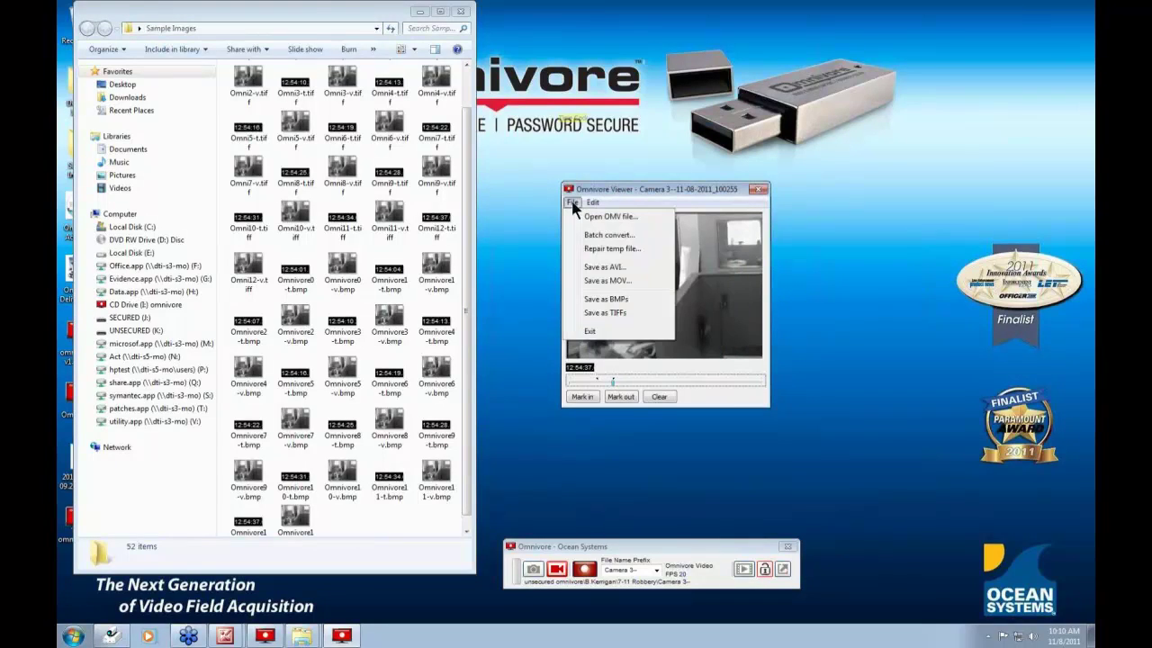
{"action": "left_click", "coordinate": [570, 202]}
{"action": "left_click", "coordinate": [661, 397]}
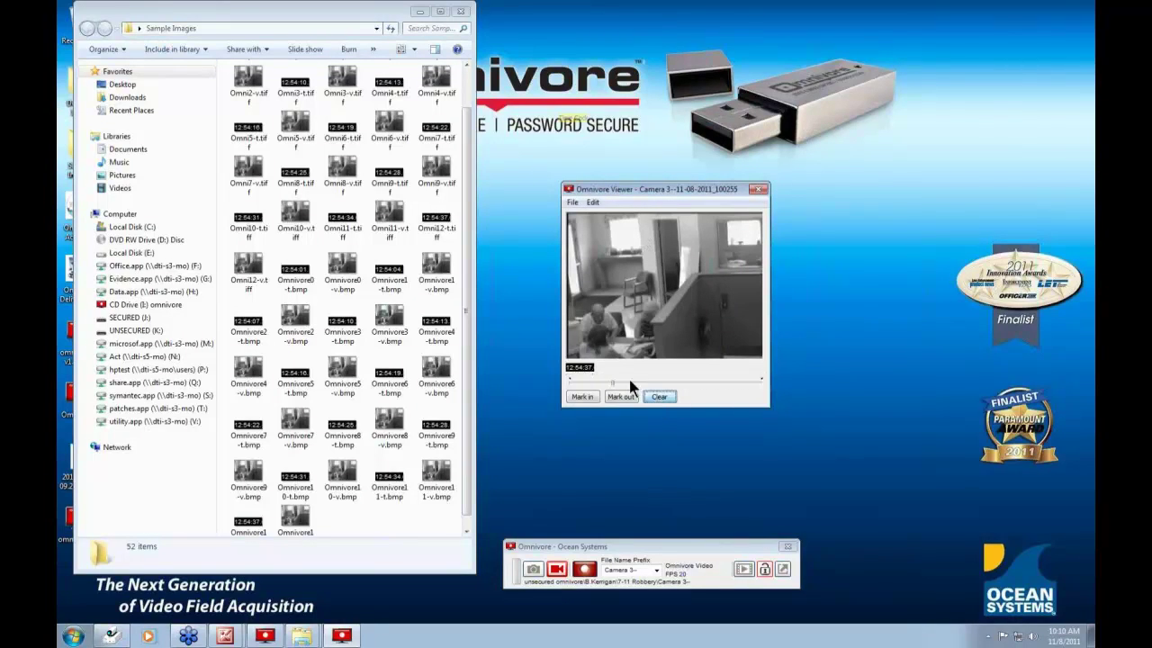
{"action": "left_click", "coordinate": [572, 203]}
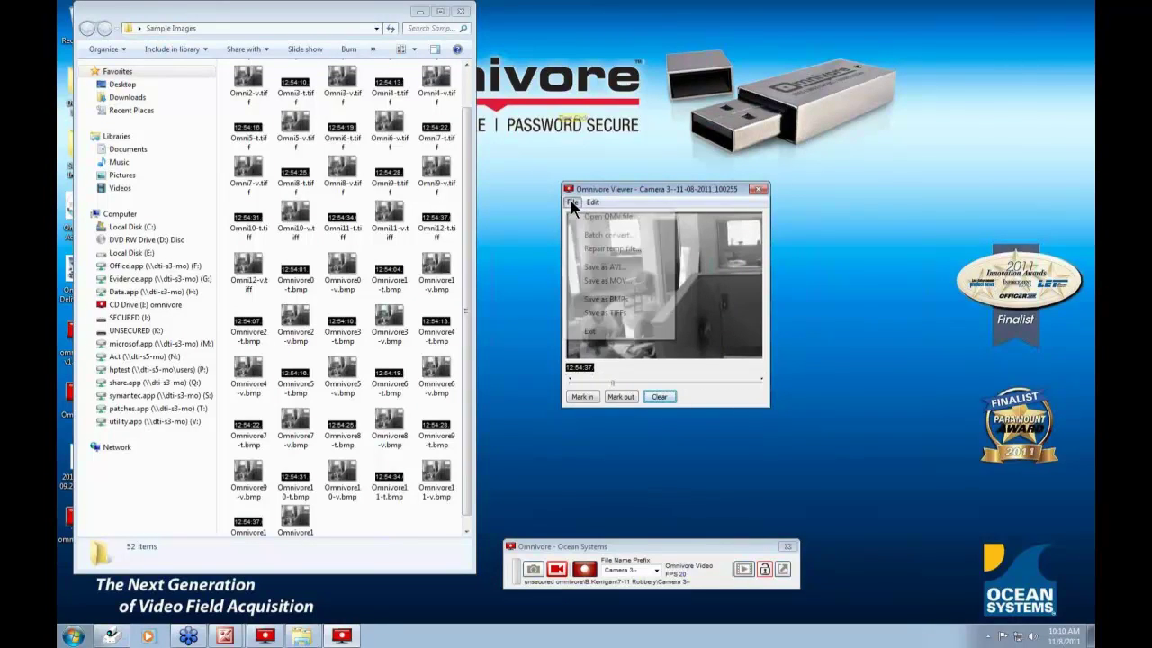
- Save the clip as MOV movies named Movie at 10 fps into Desktop > Sample Images
{"action": "left_click", "coordinate": [601, 286]}
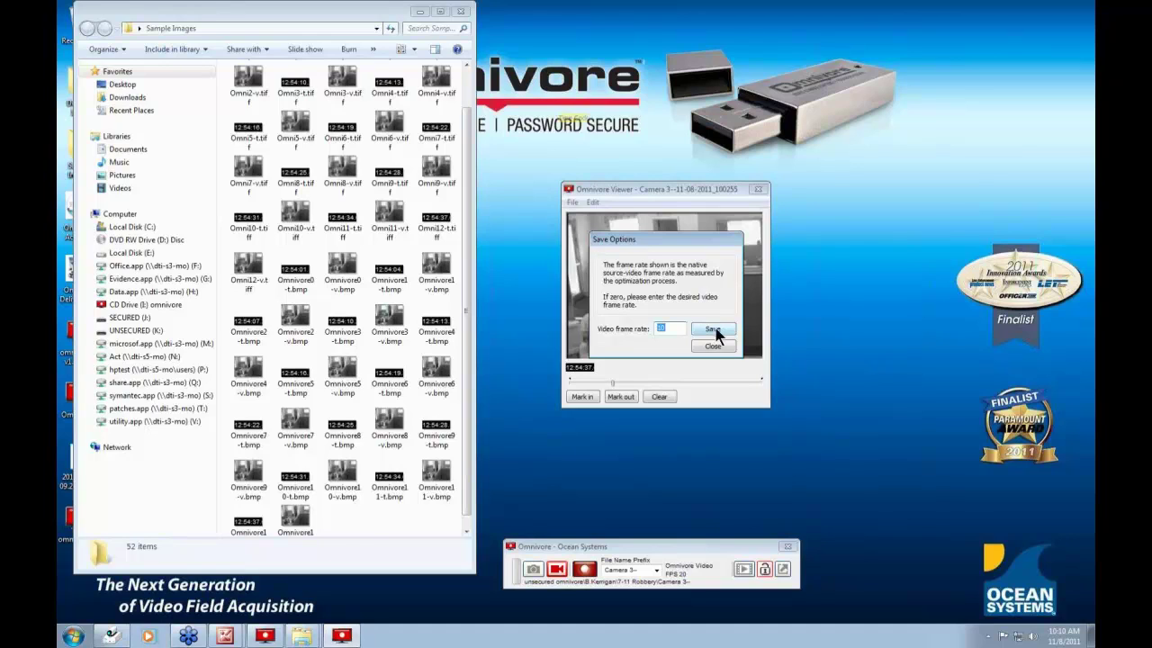
{"action": "left_click", "coordinate": [714, 329]}
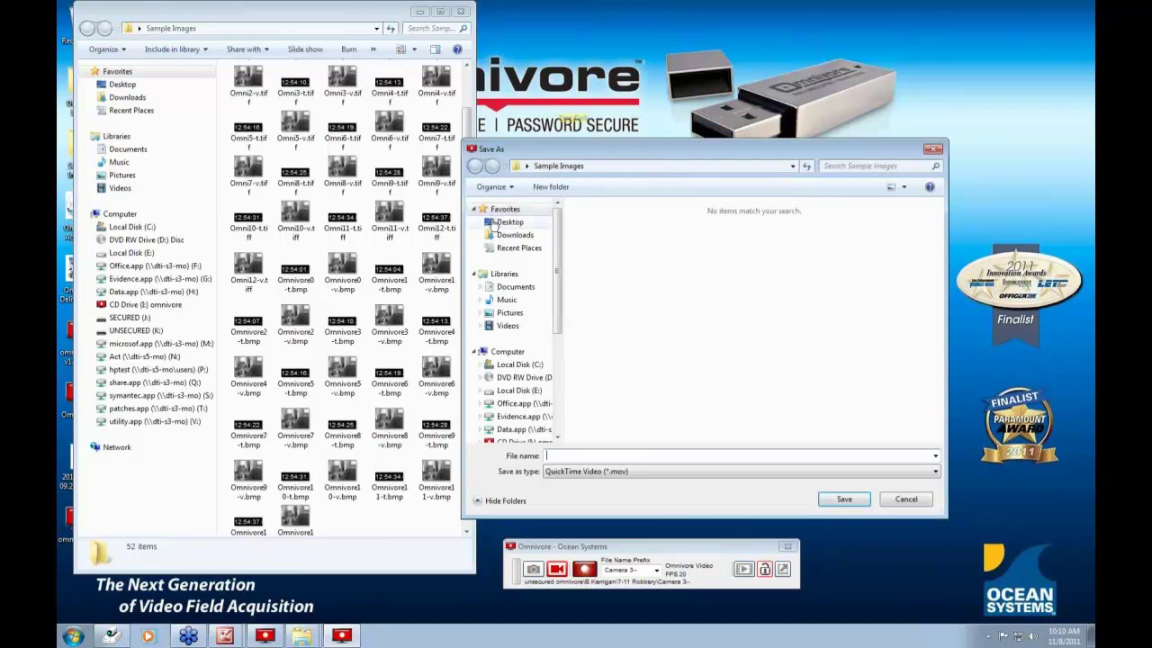
{"action": "left_click", "coordinate": [509, 224]}
{"action": "double_click", "coordinate": [790, 293]}
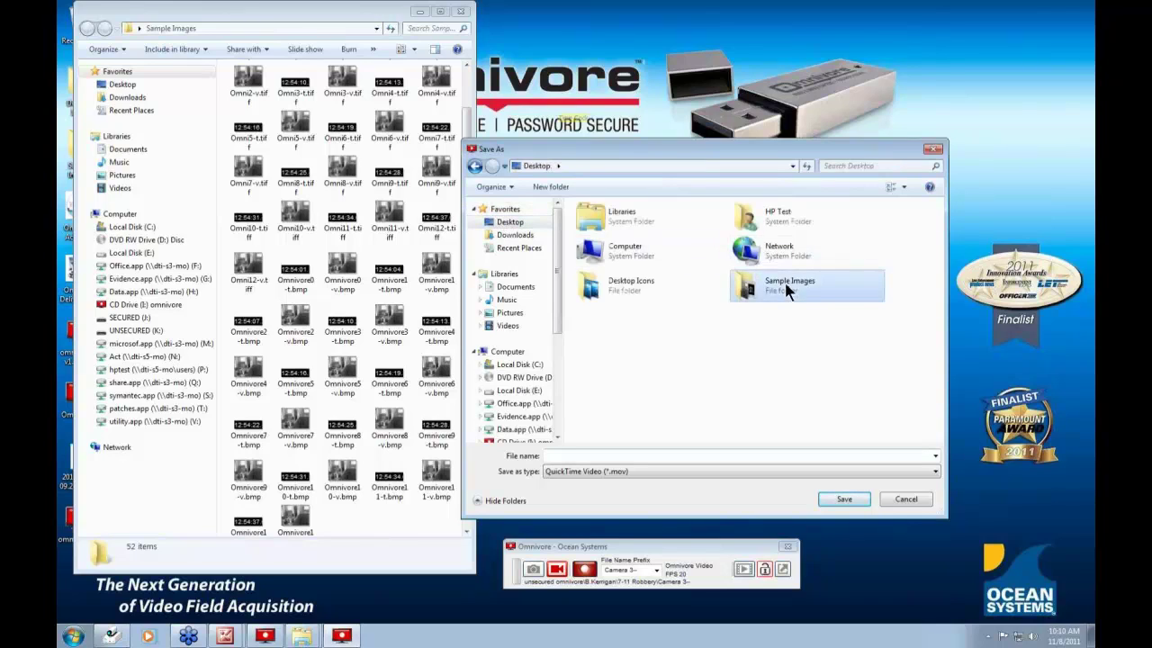
{"action": "left_click", "coordinate": [576, 455]}
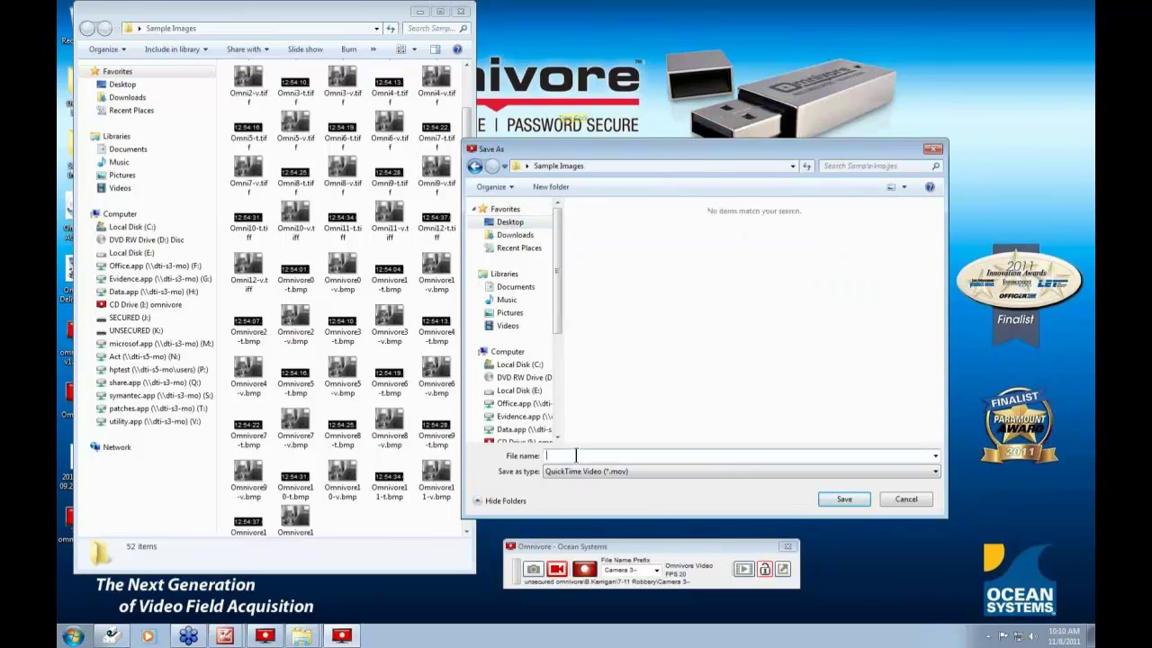
{"action": "type", "text": "Movie"}
{"action": "left_click", "coordinate": [842, 500]}
{"action": "left_click", "coordinate": [712, 330]}
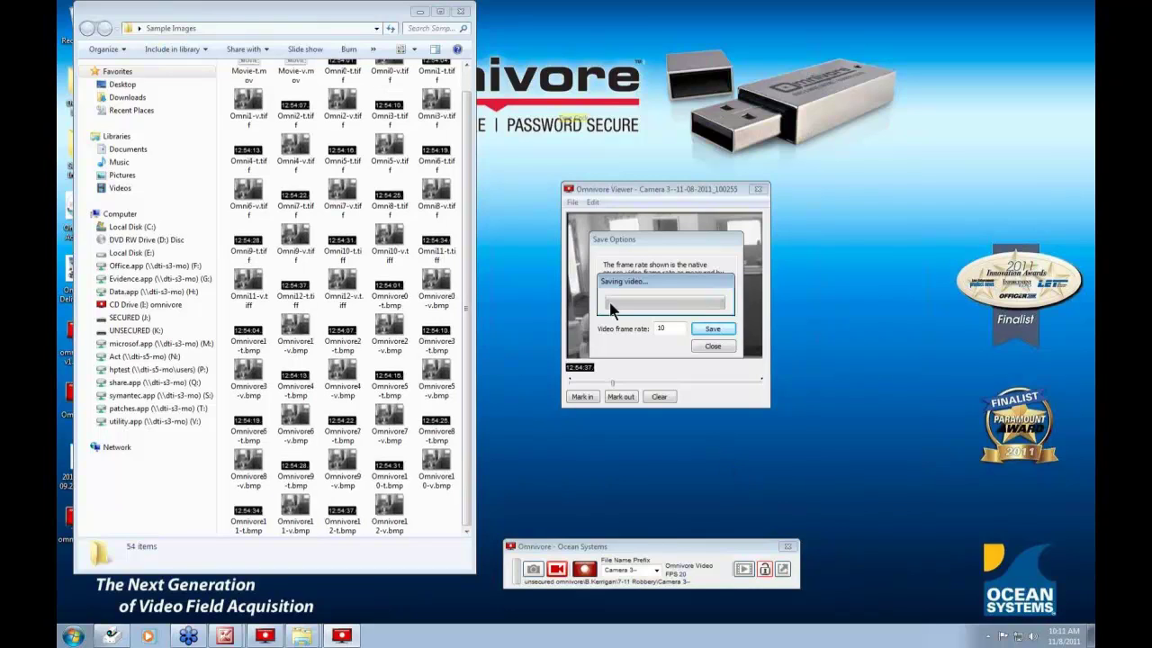
{"action": "left_click_drag", "start_coordinate": [463, 219], "coordinate": [468, 158]}
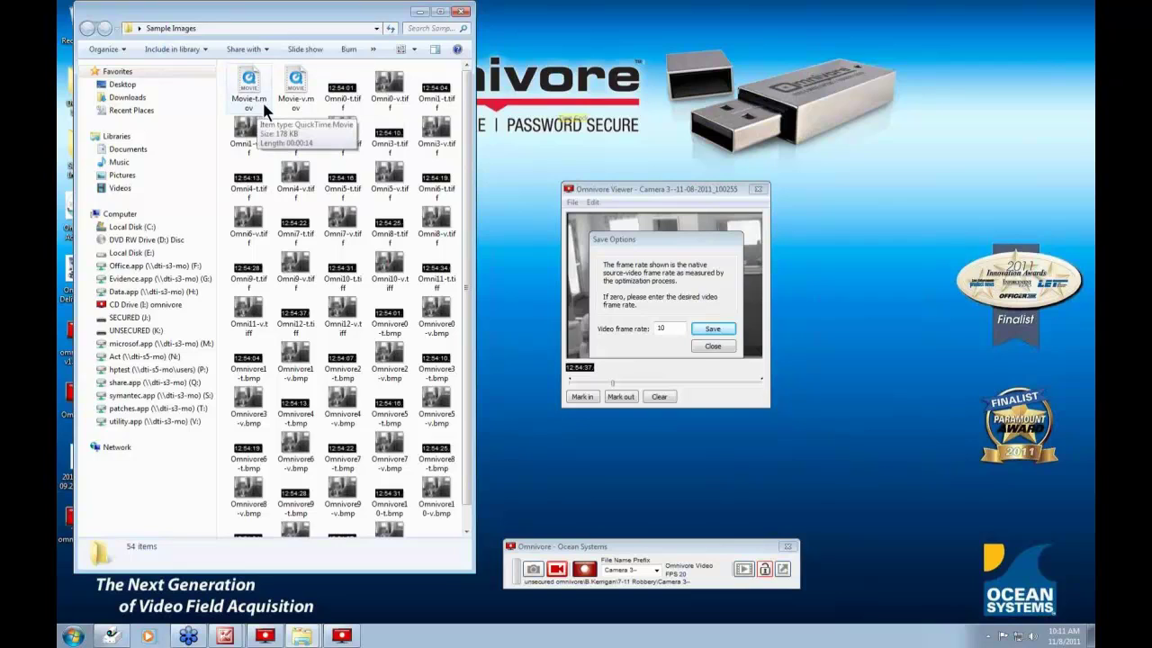
- Move Movie-v.mov and Movie-t.mov from Sample Images onto the desktop and close the folder
{"action": "left_click", "coordinate": [716, 347]}
{"action": "left_click_drag", "start_coordinate": [684, 191], "coordinate": [744, 246]}
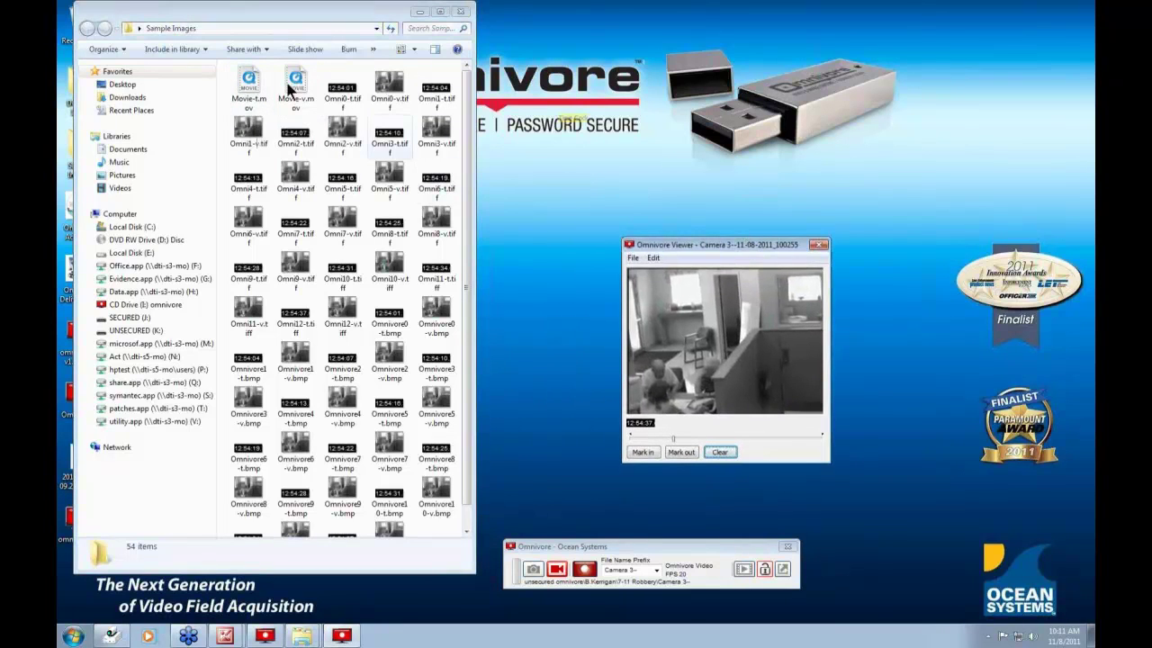
{"action": "left_click_drag", "start_coordinate": [296, 85], "coordinate": [518, 227]}
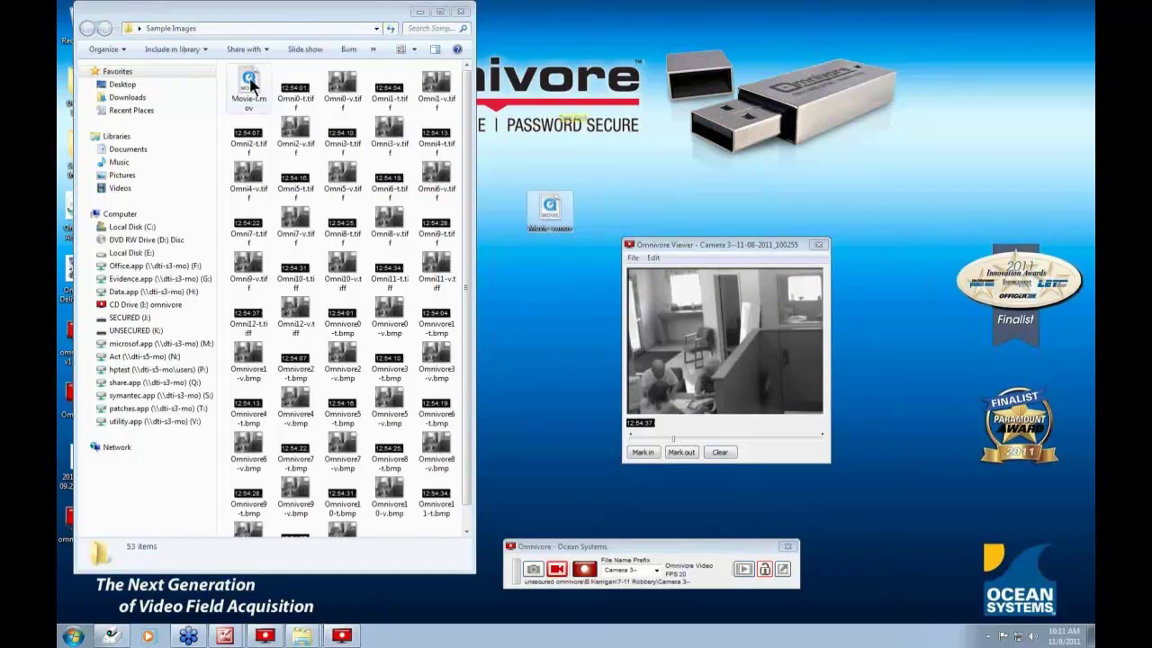
{"action": "left_click_drag", "start_coordinate": [249, 86], "coordinate": [528, 309]}
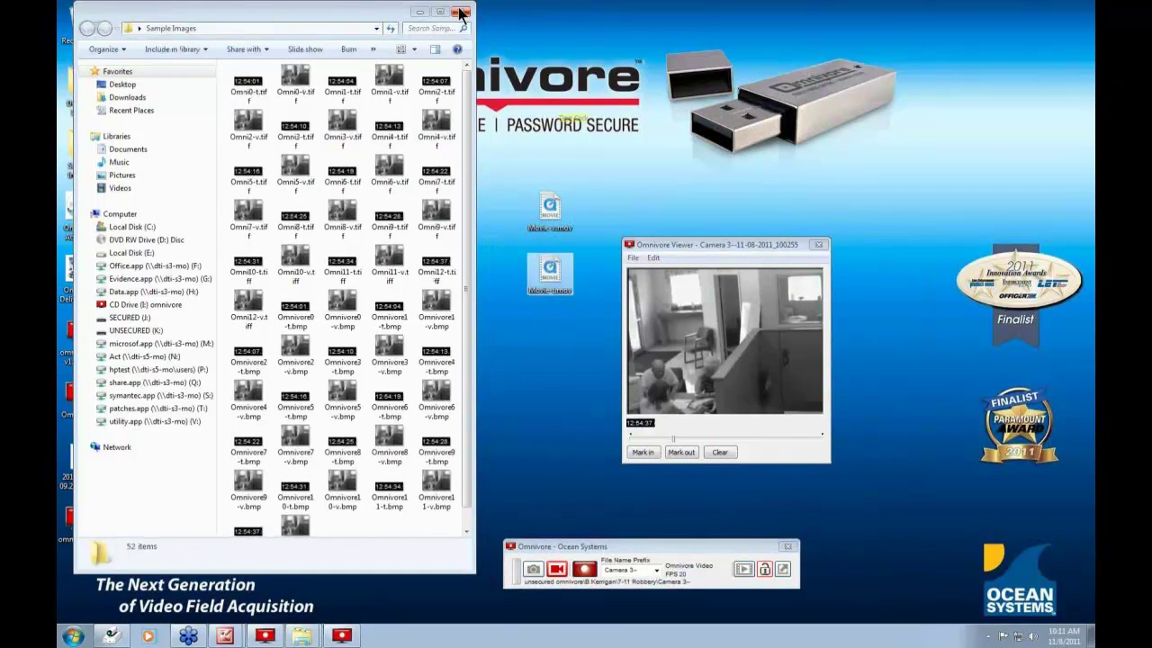
{"action": "left_click", "coordinate": [461, 11]}
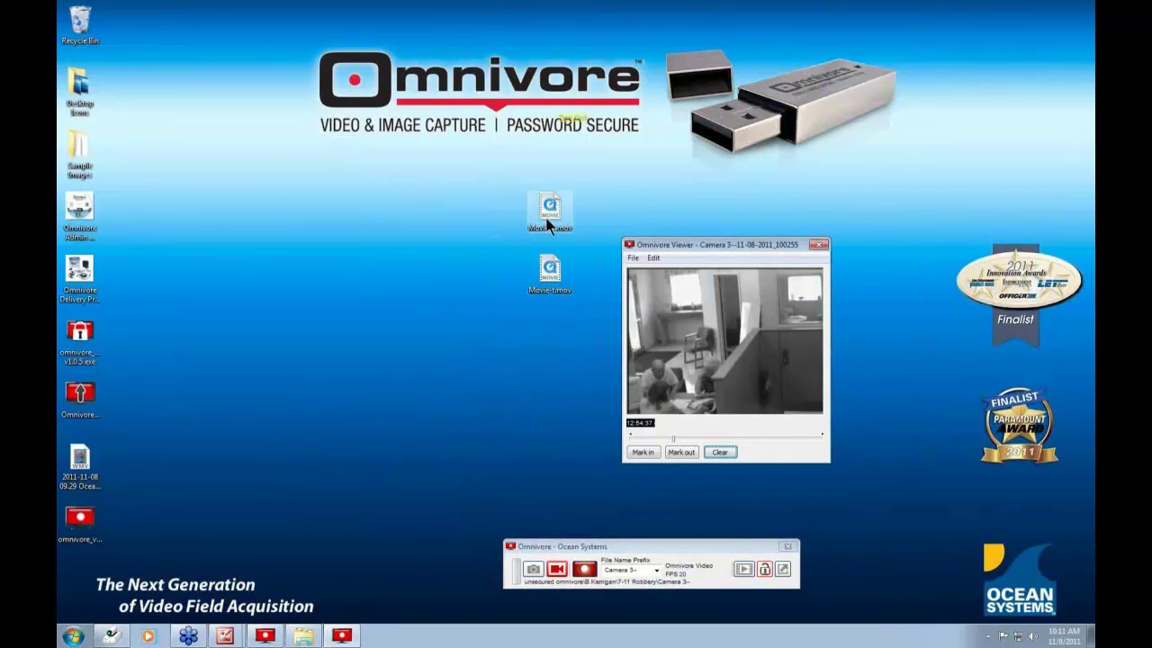
{"action": "left_click_drag", "start_coordinate": [555, 211], "coordinate": [309, 273]}
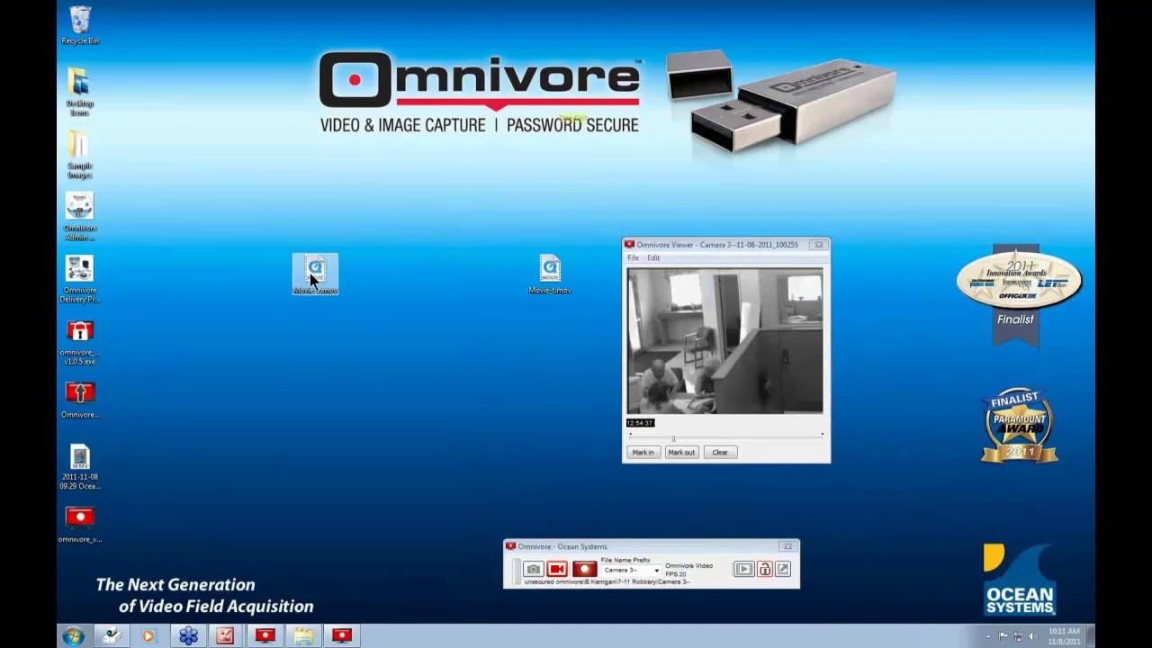
- Play Movie-v.mov briefly in QuickTime Player, then pause and close it
{"action": "key", "text": "Return"}
{"action": "left_click_drag", "start_coordinate": [219, 73], "coordinate": [307, 187]}
{"action": "left_click", "coordinate": [314, 380]}
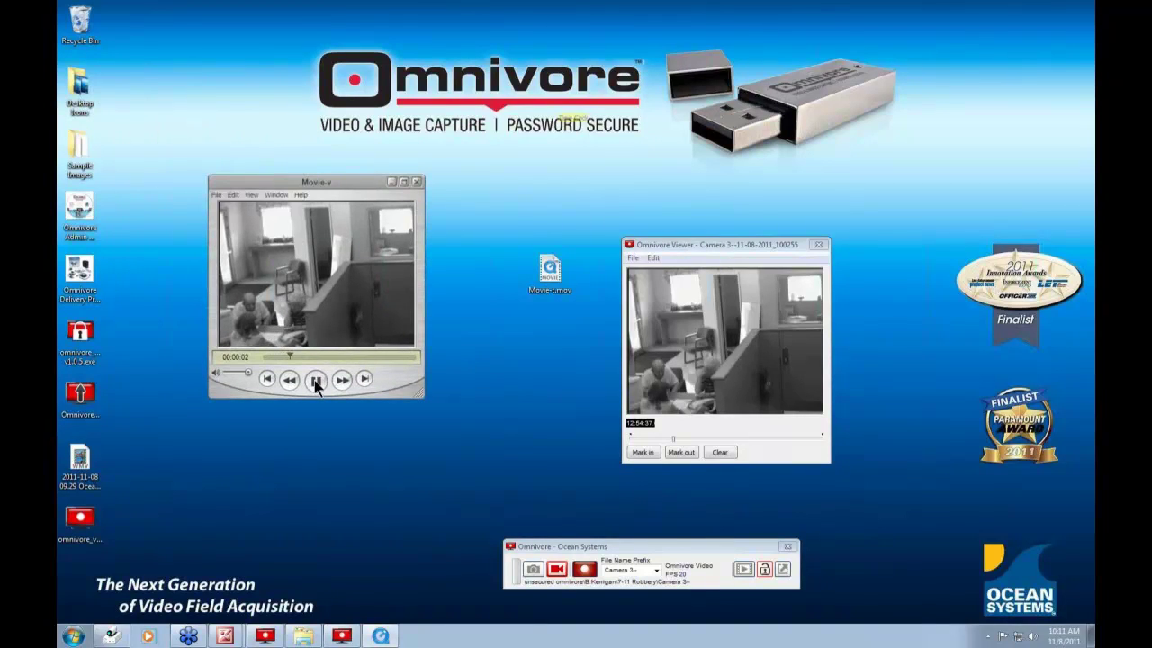
{"action": "left_click", "coordinate": [314, 380]}
{"action": "left_click", "coordinate": [390, 182]}
- Open Movie-t.mov, play and pause it, then close the player
{"action": "left_click", "coordinate": [563, 291]}
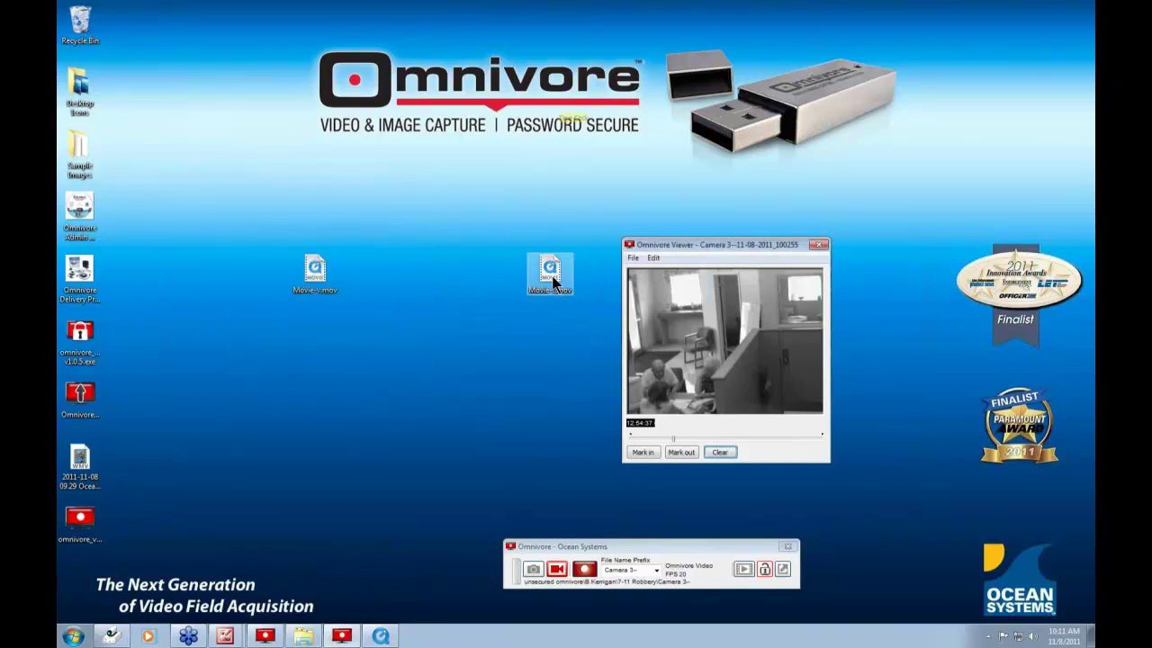
{"action": "double_click", "coordinate": [551, 275]}
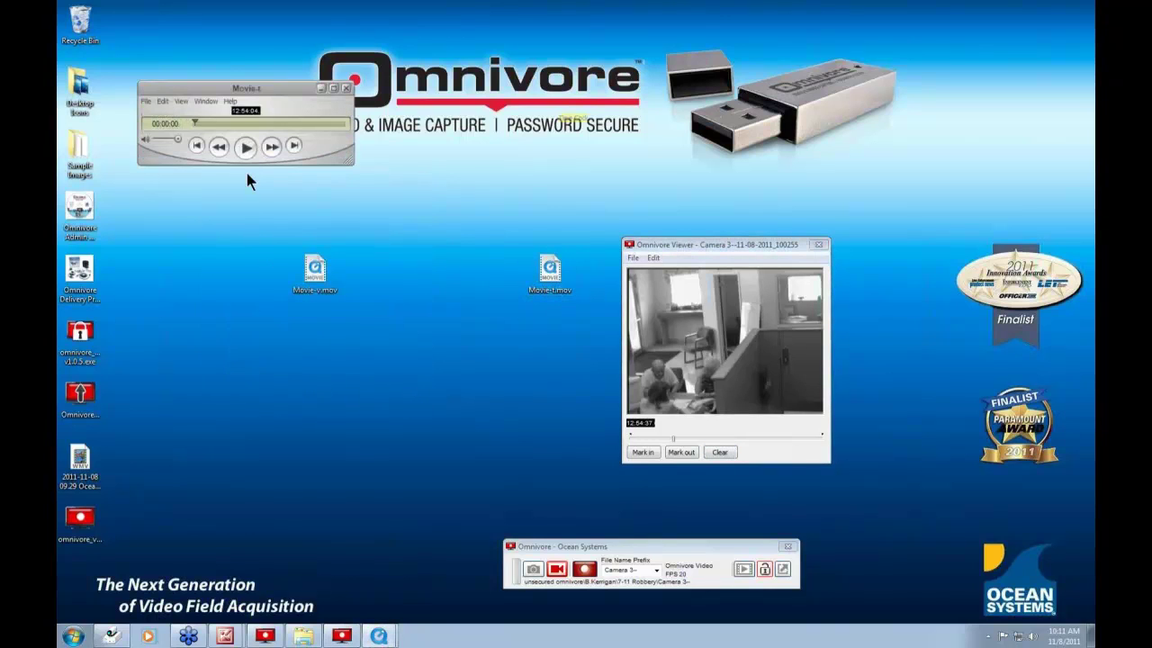
{"action": "key", "text": "space"}
{"action": "left_click", "coordinate": [245, 148]}
{"action": "left_click_drag", "start_coordinate": [254, 89], "coordinate": [465, 162]}
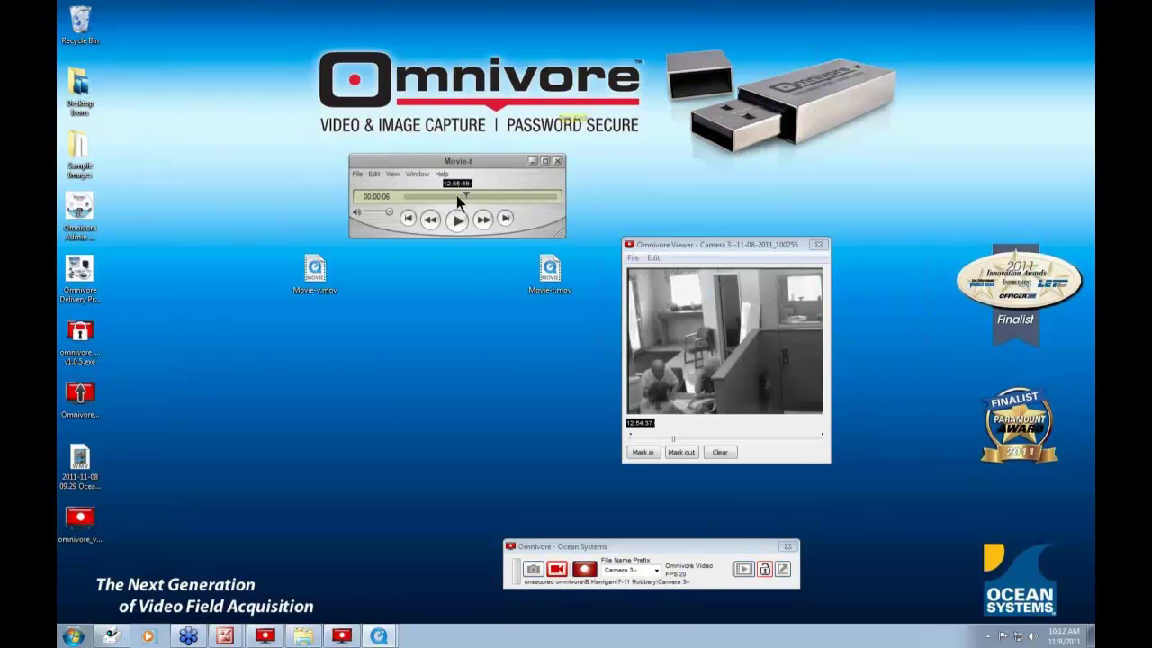
{"action": "left_click", "coordinate": [557, 162]}
- Line up Movie-t.mov and Movie-v.mov in the desktop's left icon column
{"action": "left_click_drag", "start_coordinate": [144, 491], "coordinate": [135, 516]}
{"action": "left_click_drag", "start_coordinate": [316, 272], "coordinate": [130, 461]}
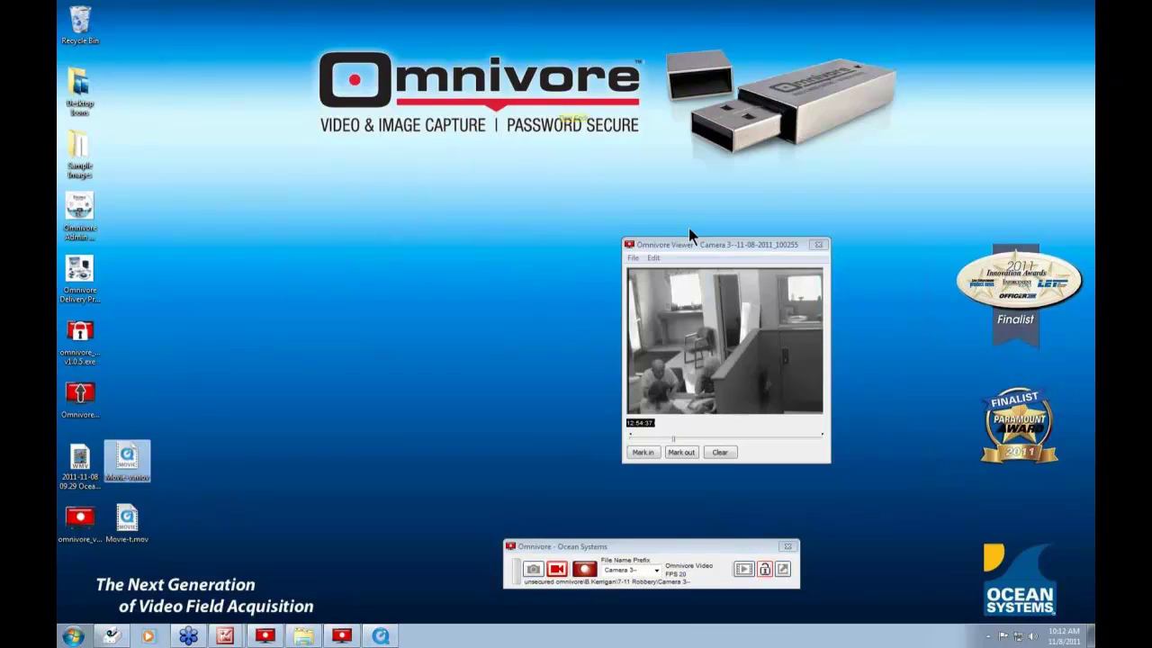
{"action": "left_click_drag", "start_coordinate": [693, 246], "coordinate": [589, 231]}
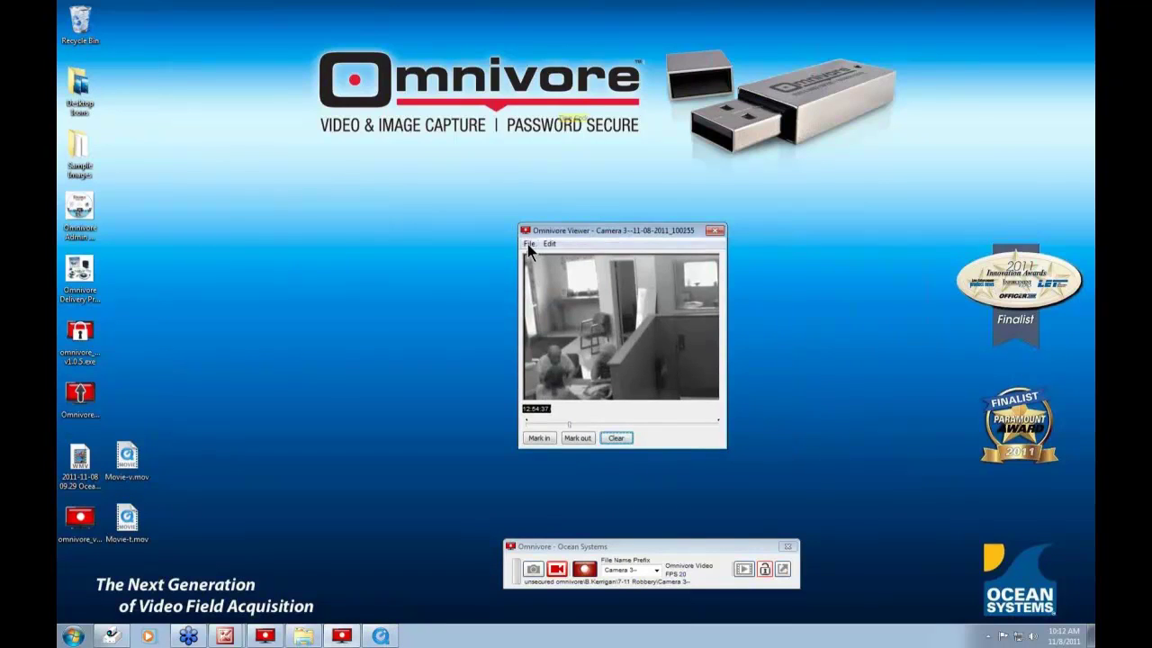
- Review the viewer's Batch convert options, then cancel without converting anything
{"action": "left_click", "coordinate": [529, 244]}
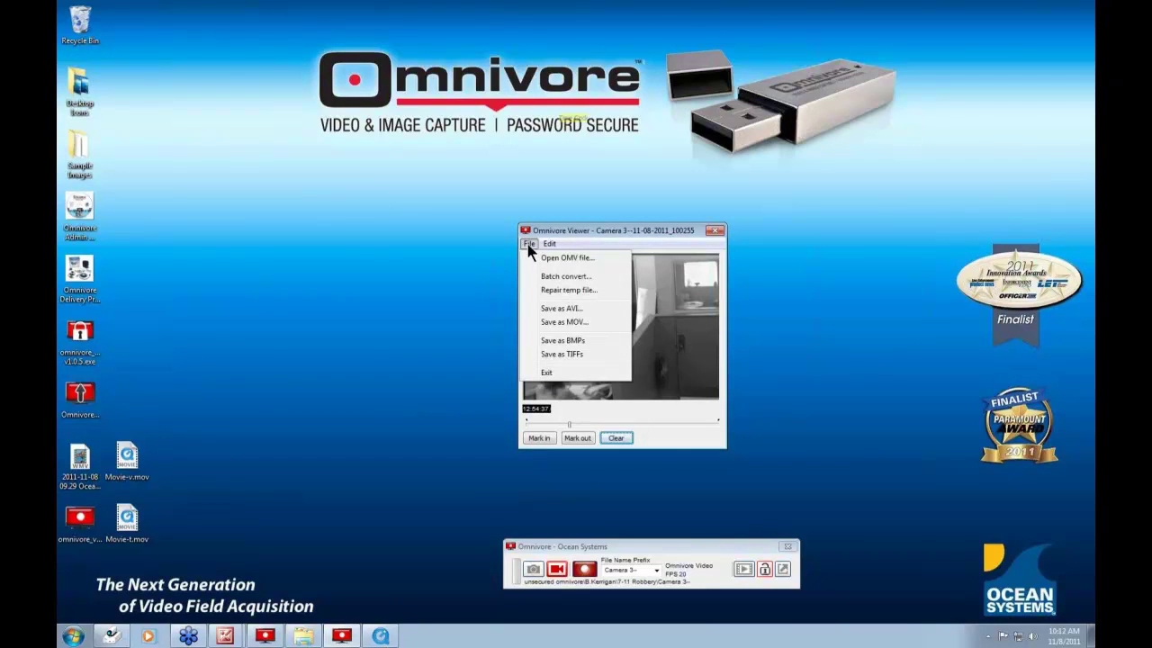
{"action": "left_click", "coordinate": [563, 277]}
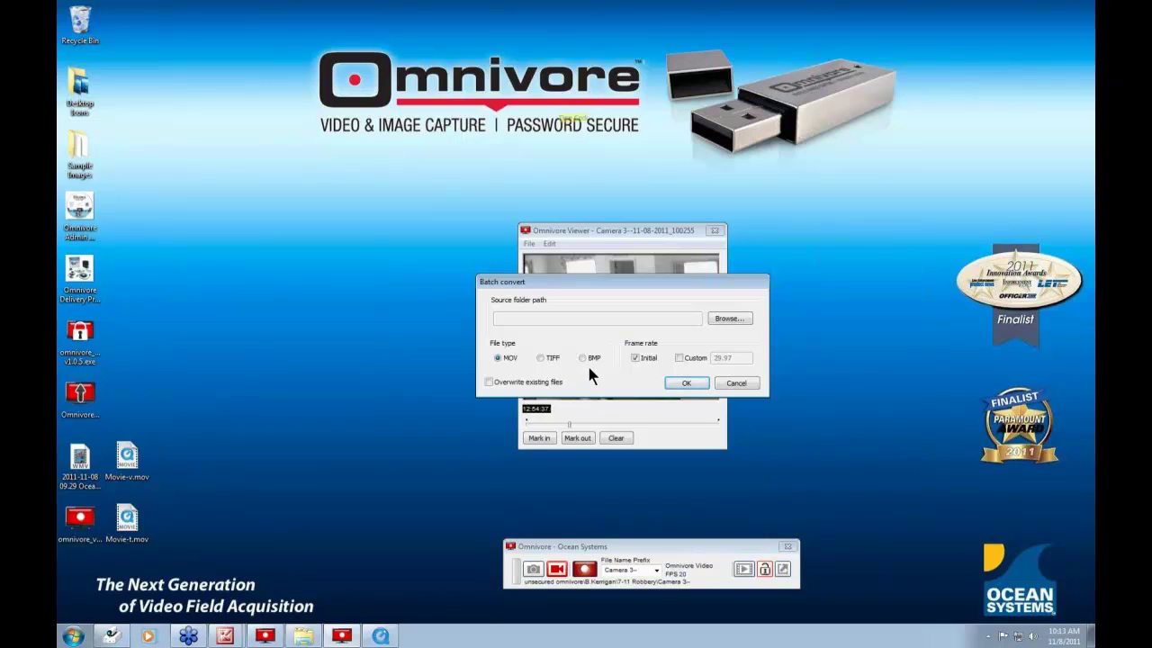
{"action": "left_click", "coordinate": [736, 383]}
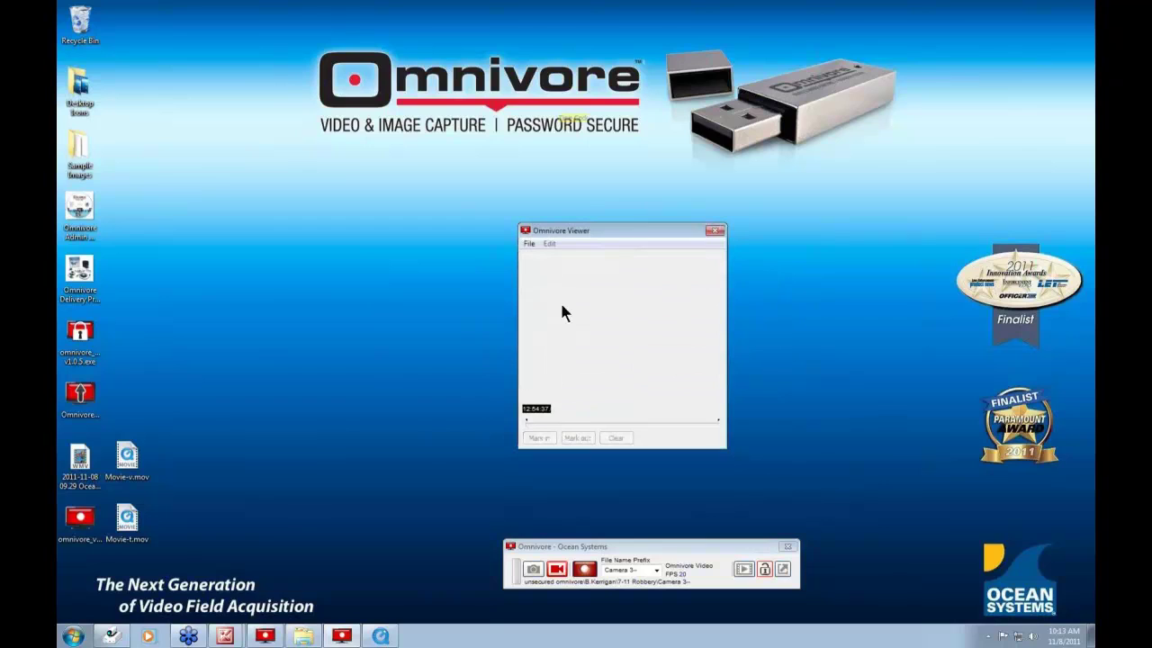
- Begin File > Repair temp file, acknowledge the alert, then cancel the Temp folder browse
{"action": "left_click", "coordinate": [529, 244]}
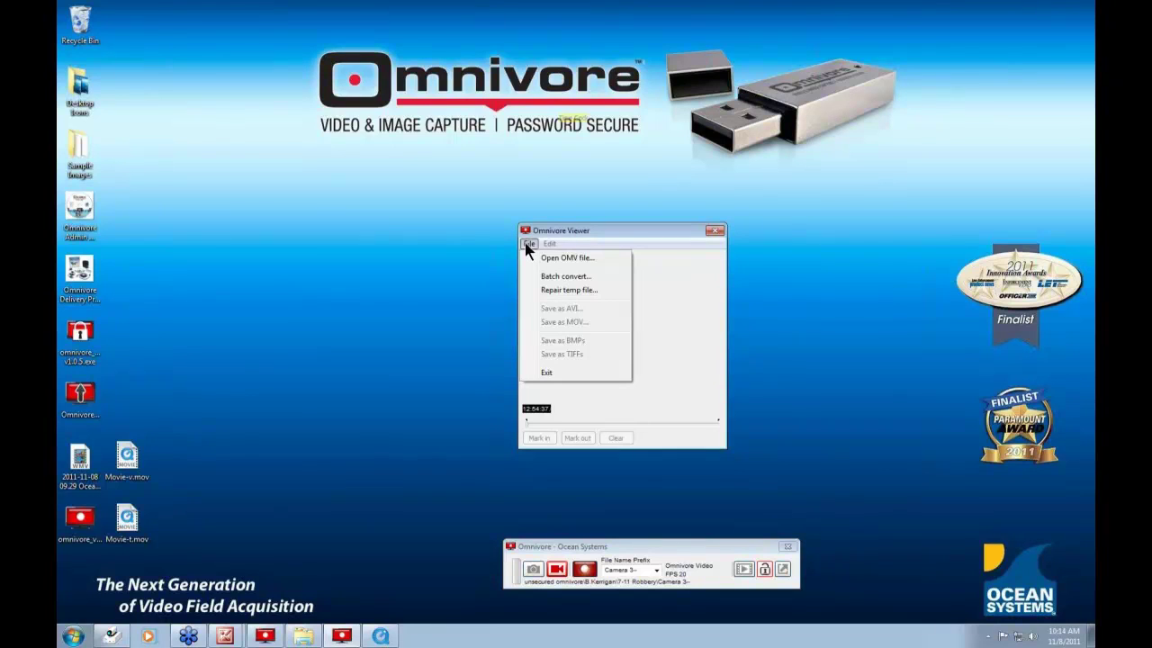
{"action": "left_click", "coordinate": [564, 291]}
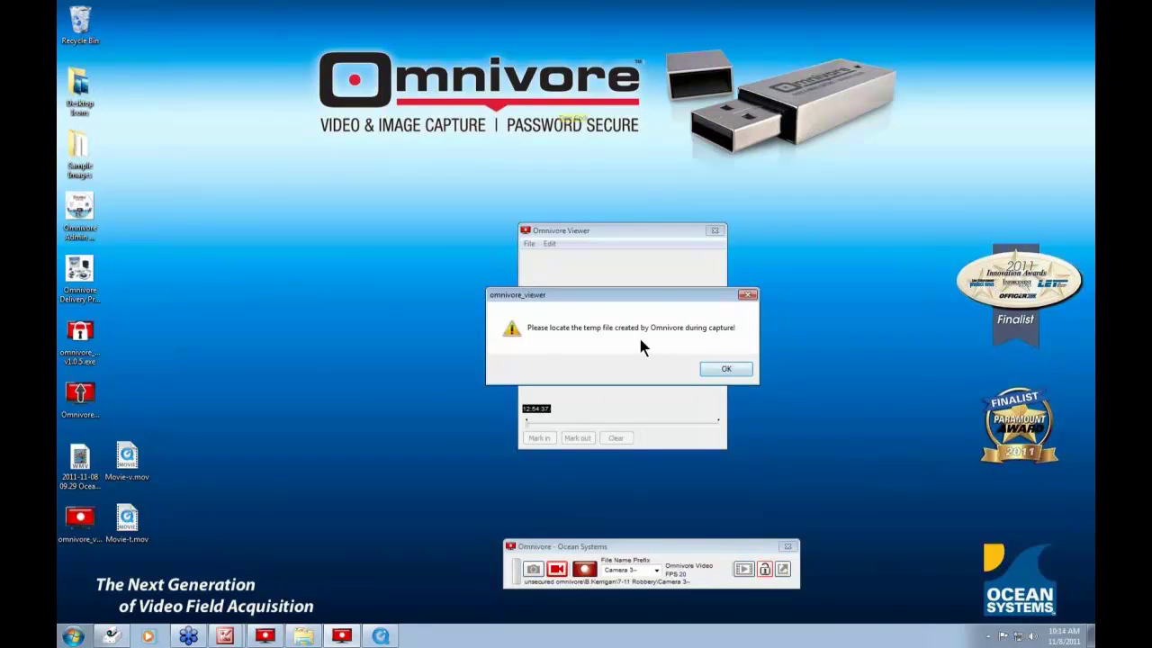
{"action": "left_click", "coordinate": [726, 367]}
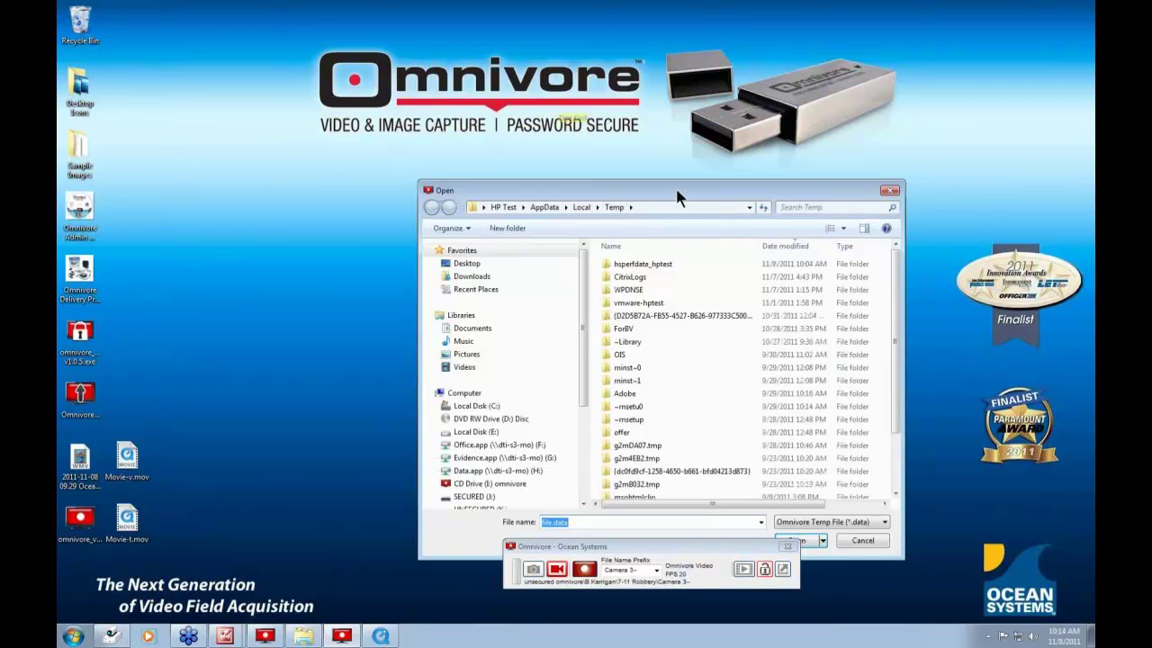
{"action": "left_click_drag", "start_coordinate": [675, 186], "coordinate": [593, 174]}
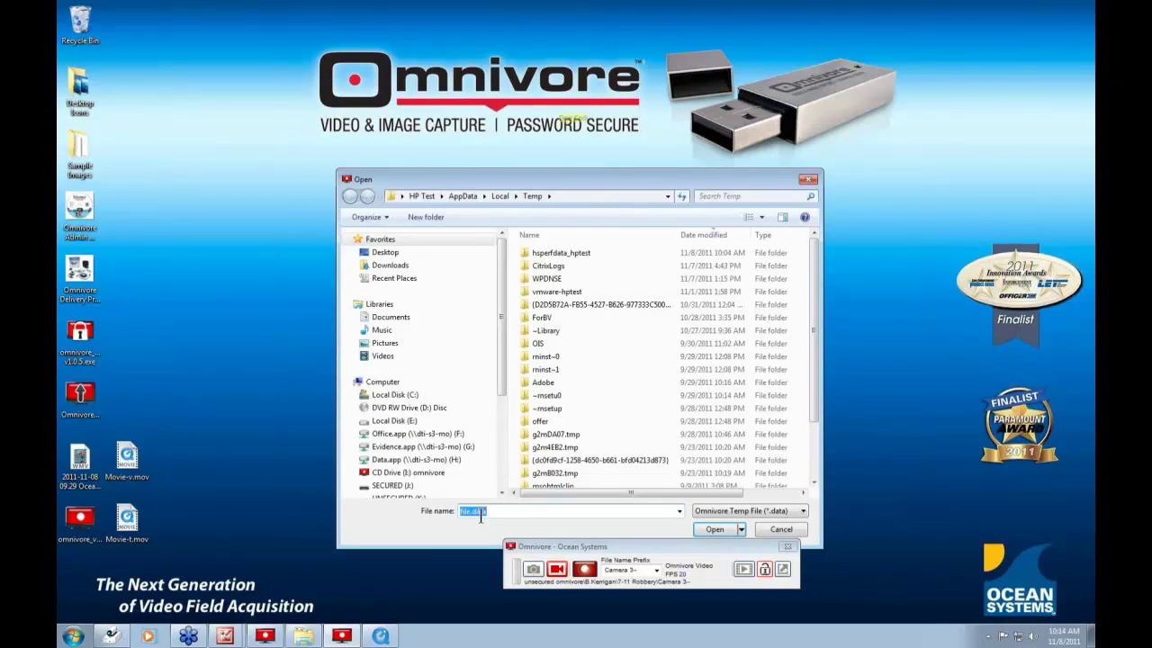
{"action": "left_click", "coordinate": [786, 531]}
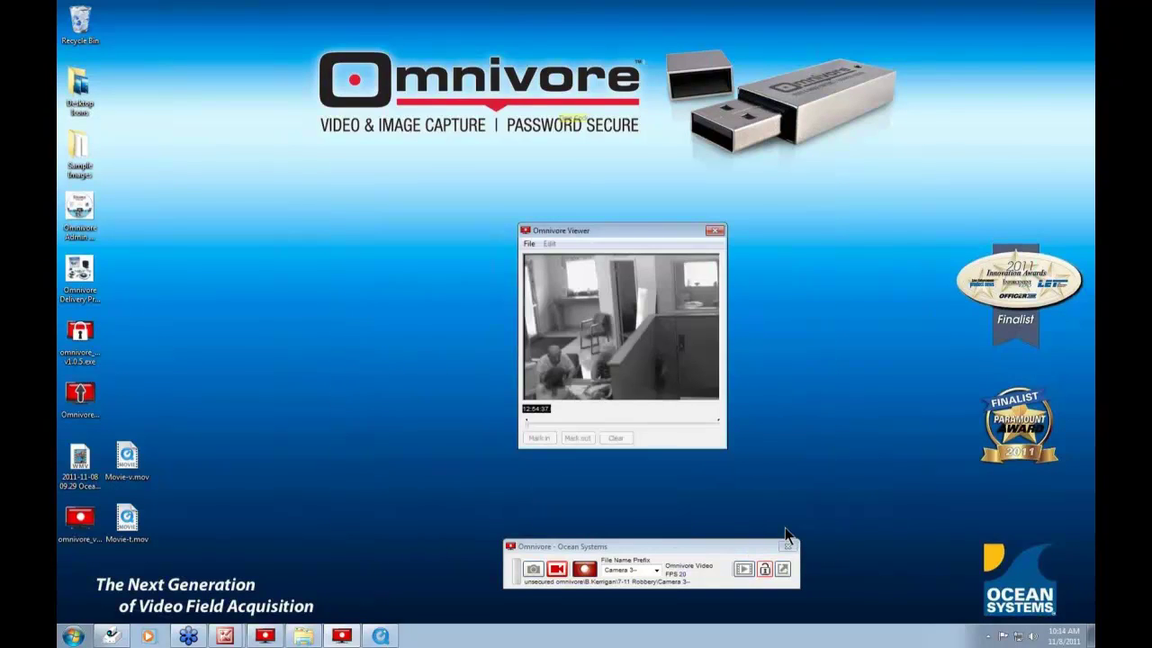
- Close the viewer and expand Omnivore into its full settings window
{"action": "left_click", "coordinate": [719, 230]}
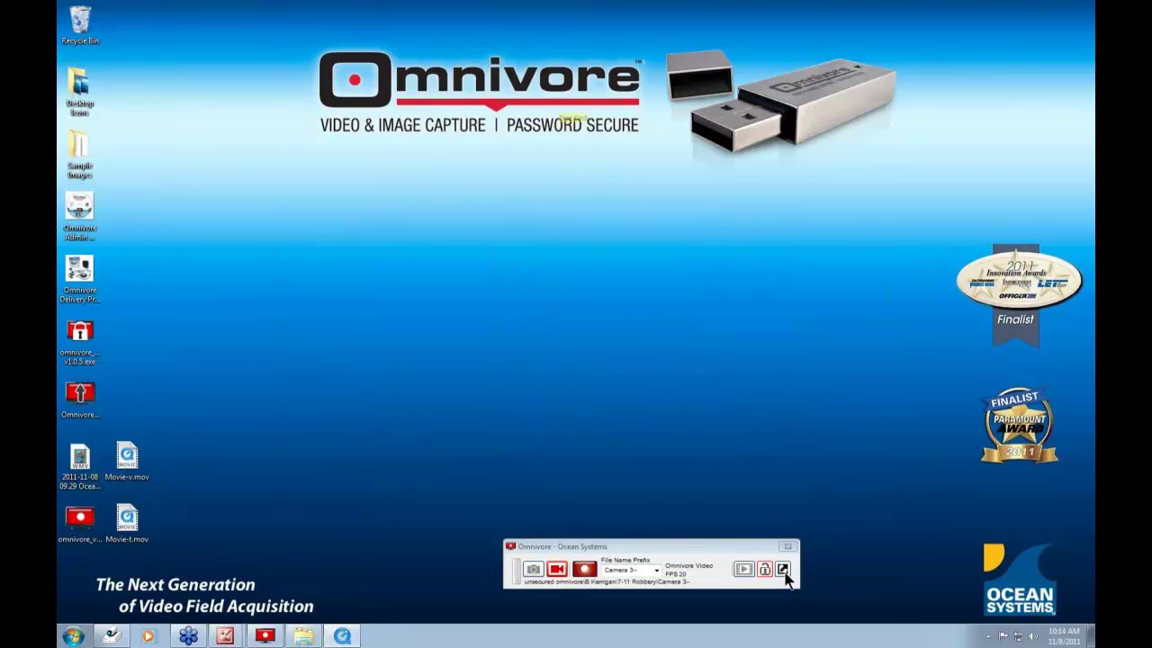
{"action": "left_click", "coordinate": [783, 569]}
{"action": "left_click_drag", "start_coordinate": [649, 299], "coordinate": [646, 224]}
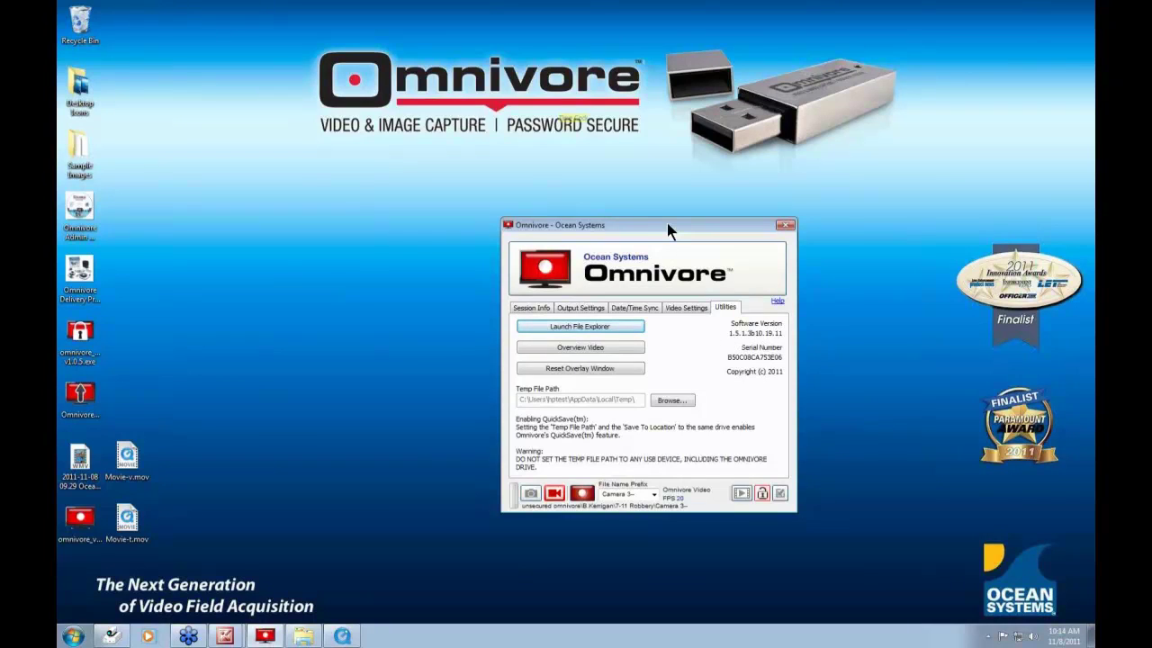
{"action": "left_click_drag", "start_coordinate": [669, 231], "coordinate": [741, 233]}
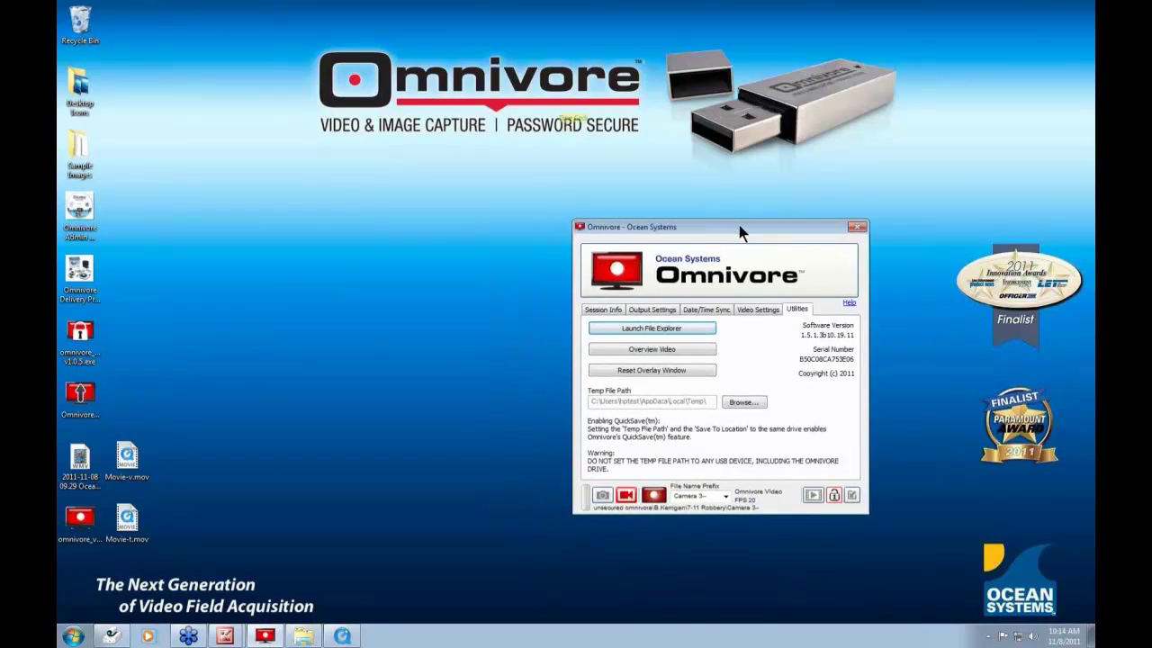
- Play the Omnivore overview video from Utilities, then close the media player
{"action": "left_click", "coordinate": [663, 351]}
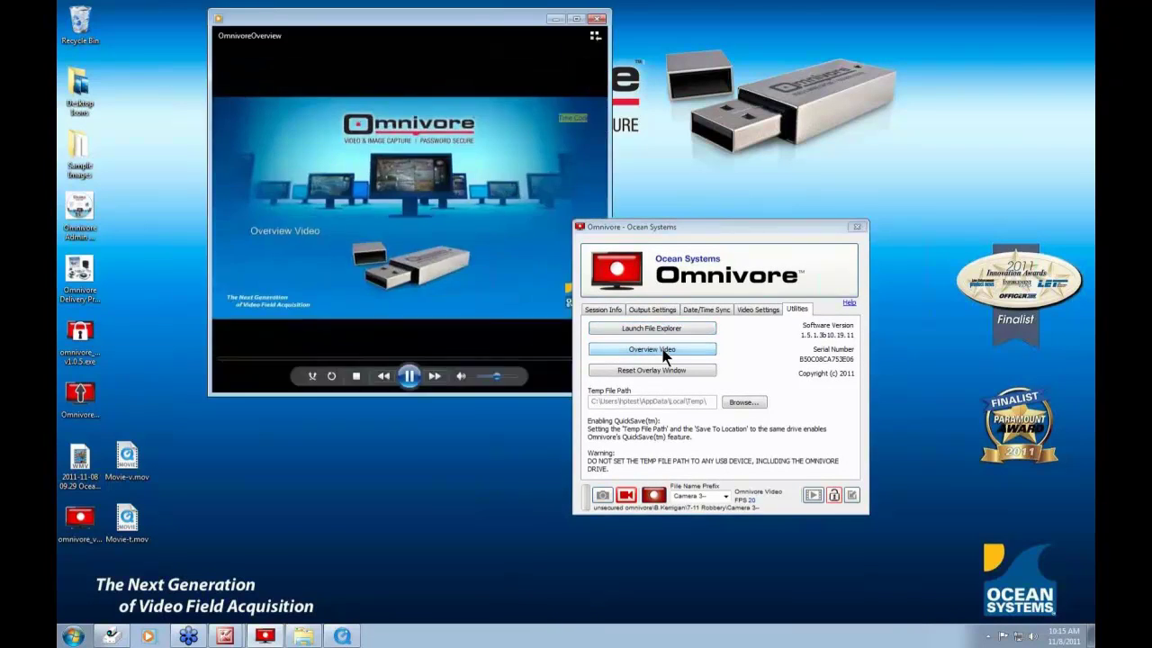
{"action": "left_click_drag", "start_coordinate": [688, 218], "coordinate": [750, 235]}
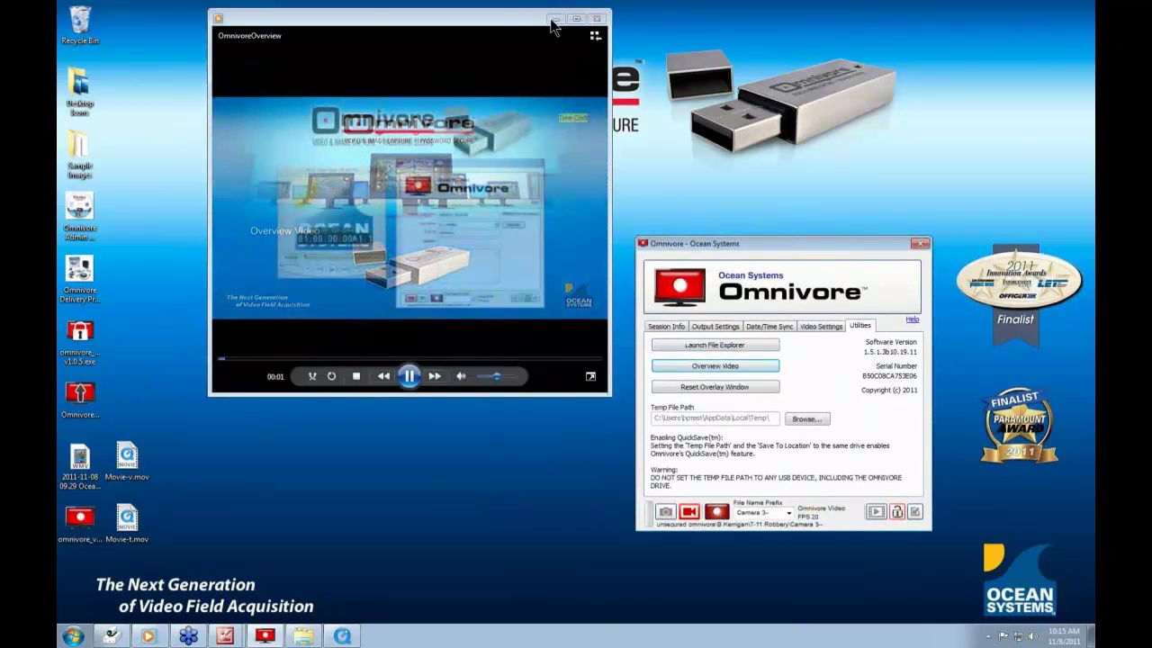
{"action": "left_click", "coordinate": [596, 18]}
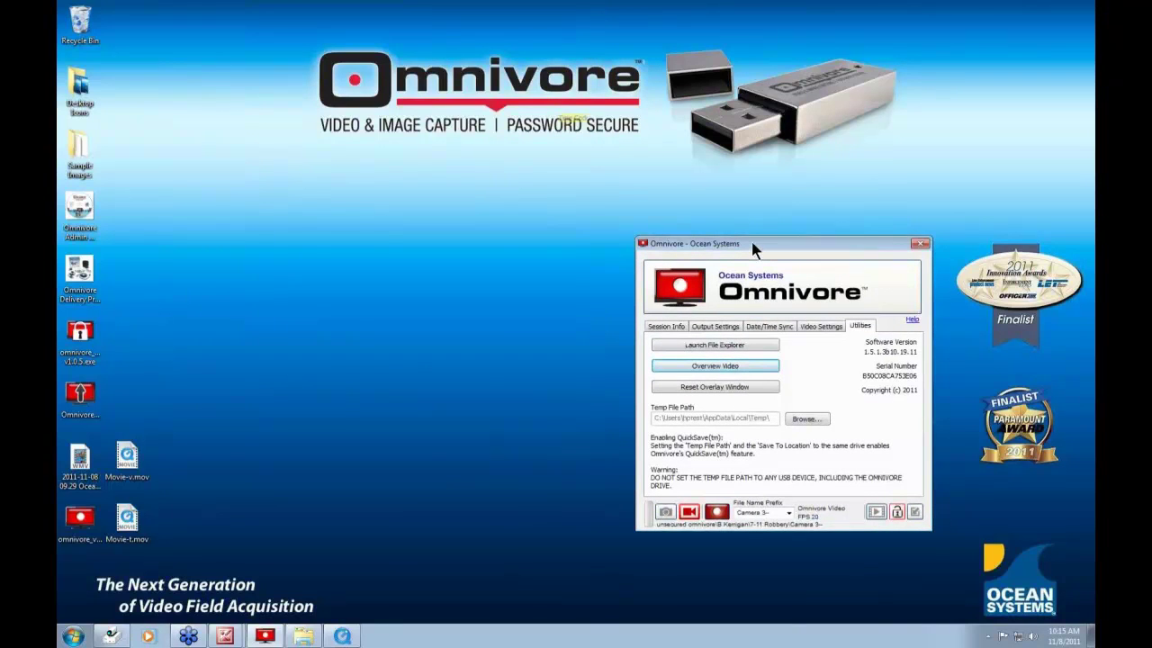
{"action": "left_click_drag", "start_coordinate": [753, 244], "coordinate": [644, 229]}
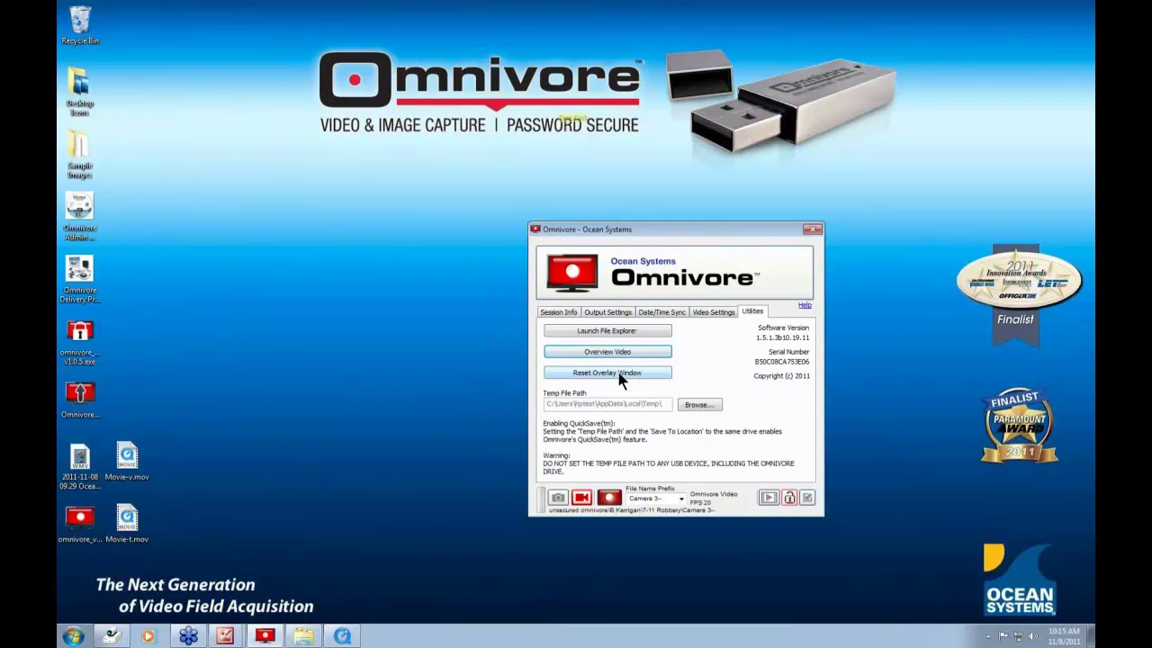
- Switch to Video Settings, briefly show LWTViewer with the capture overlay removed, then minimize it
{"action": "left_click", "coordinate": [713, 313]}
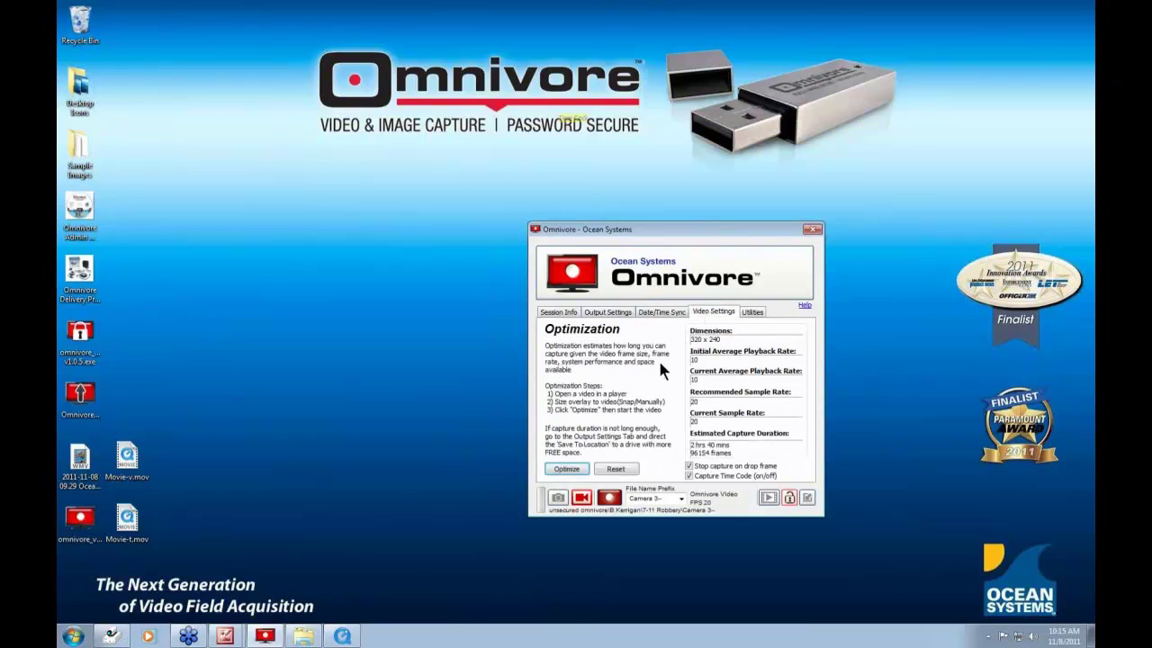
{"action": "left_click_drag", "start_coordinate": [629, 229], "coordinate": [695, 228]}
{"action": "left_click", "coordinate": [111, 636]}
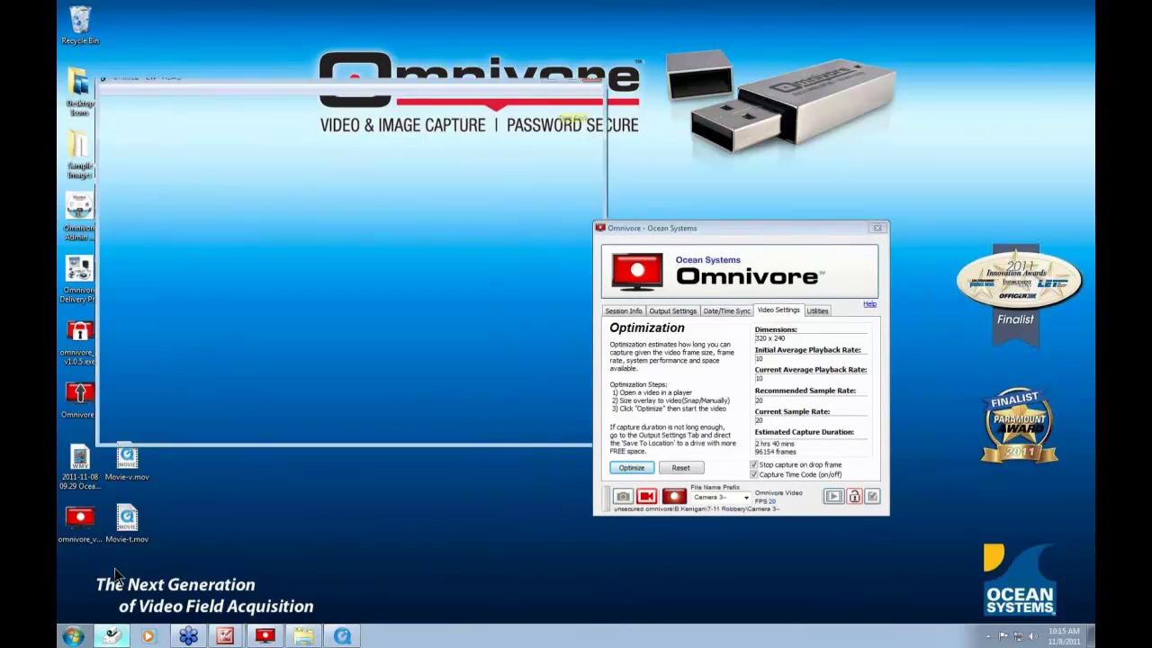
{"action": "left_click", "coordinate": [121, 121]}
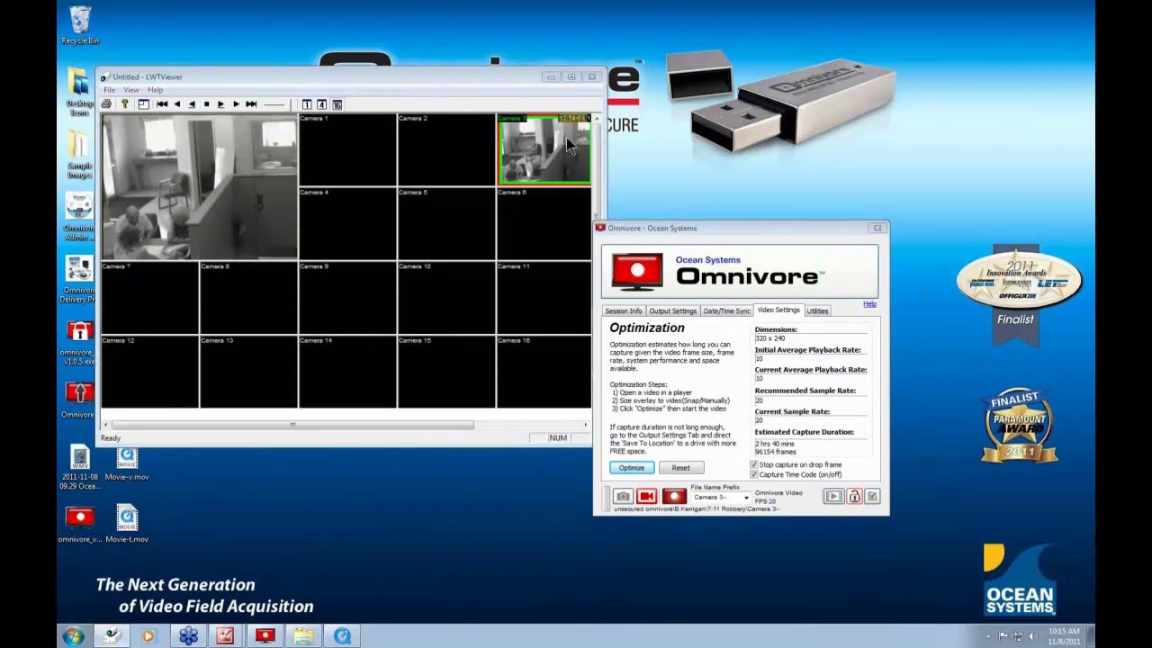
{"action": "left_click", "coordinate": [746, 478]}
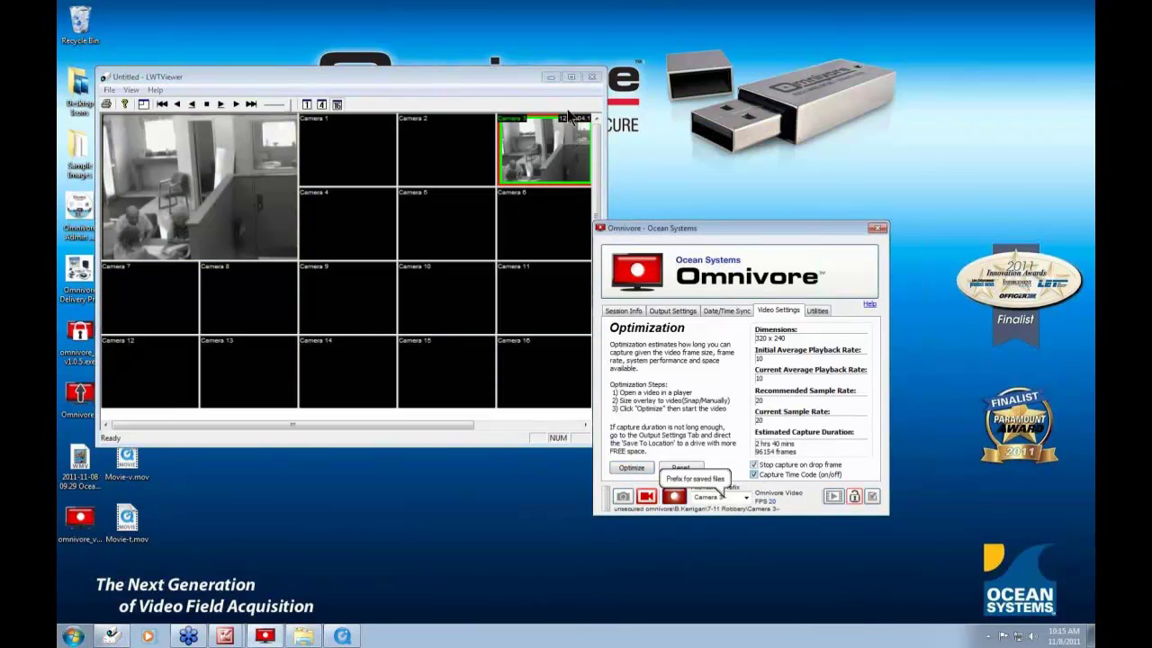
{"action": "left_click", "coordinate": [552, 77]}
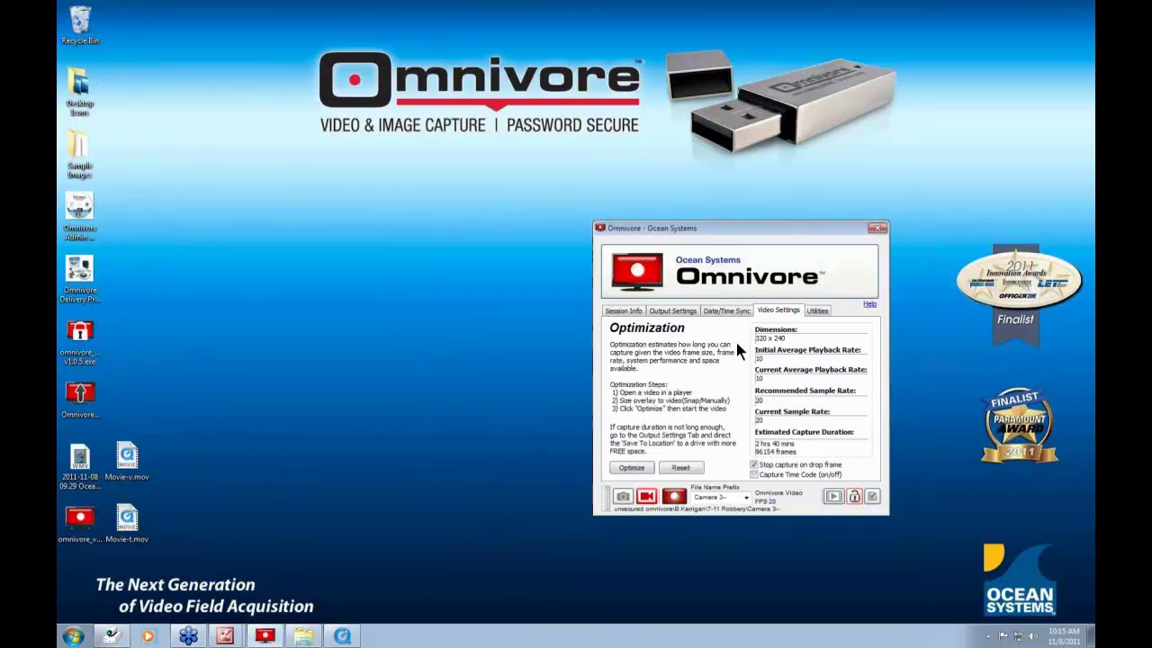
{"action": "left_click_drag", "start_coordinate": [759, 230], "coordinate": [655, 238]}
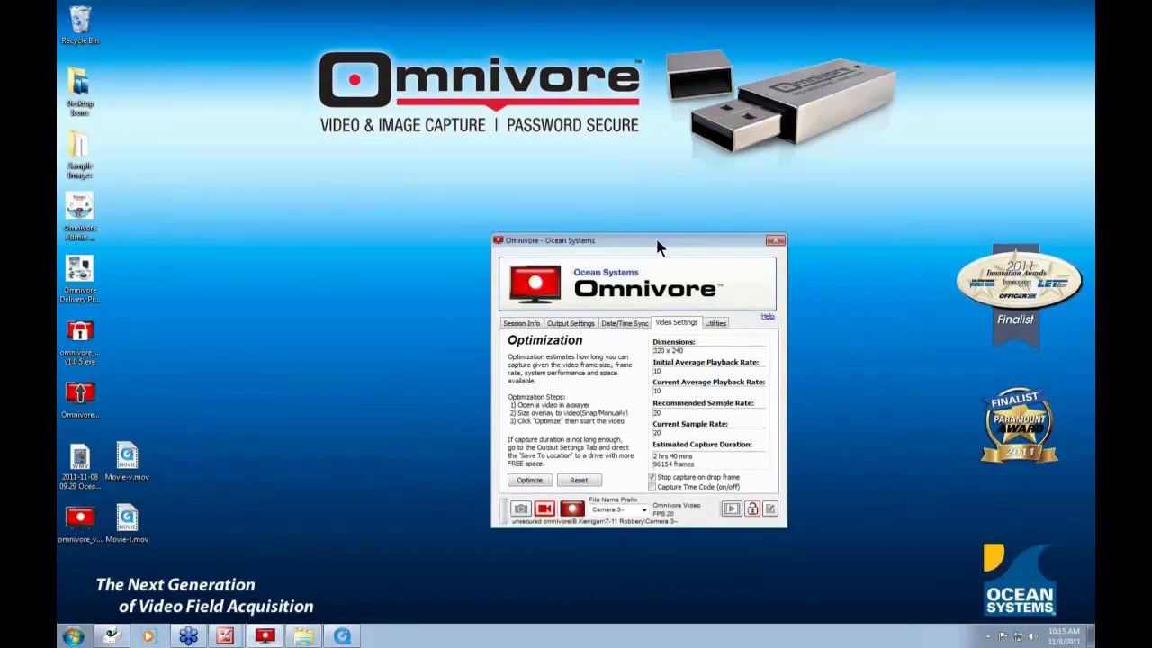
- On the Utilities page, reset the capture overlay, change its background colour, then close it
{"action": "left_click", "coordinate": [714, 322]}
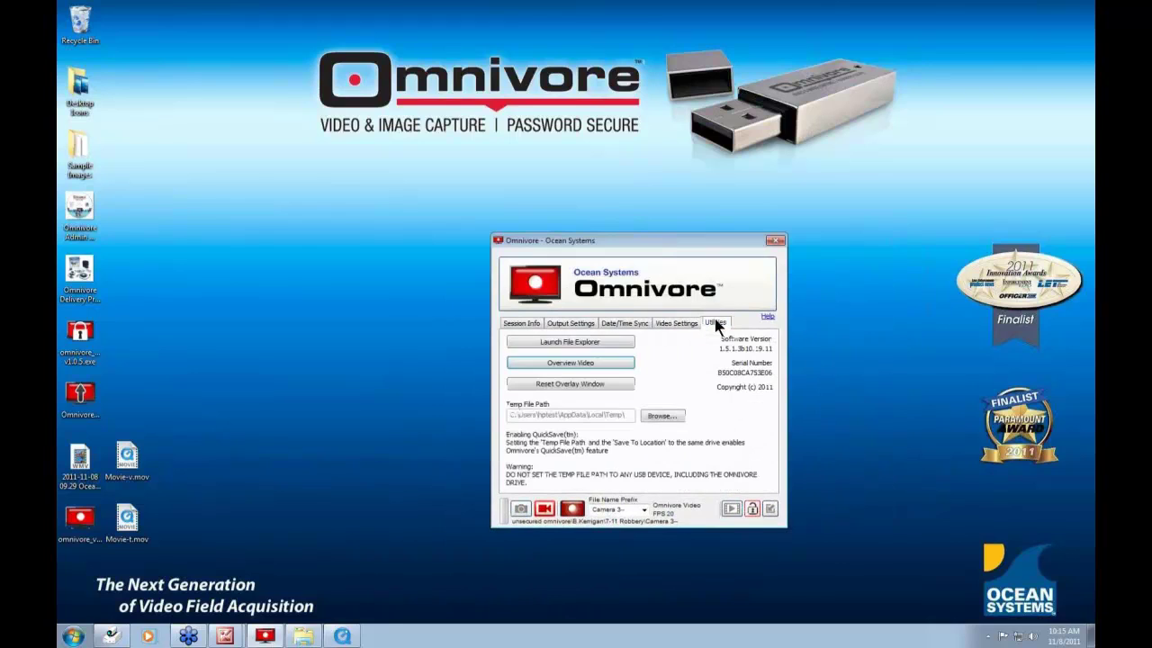
{"action": "left_click", "coordinate": [583, 385]}
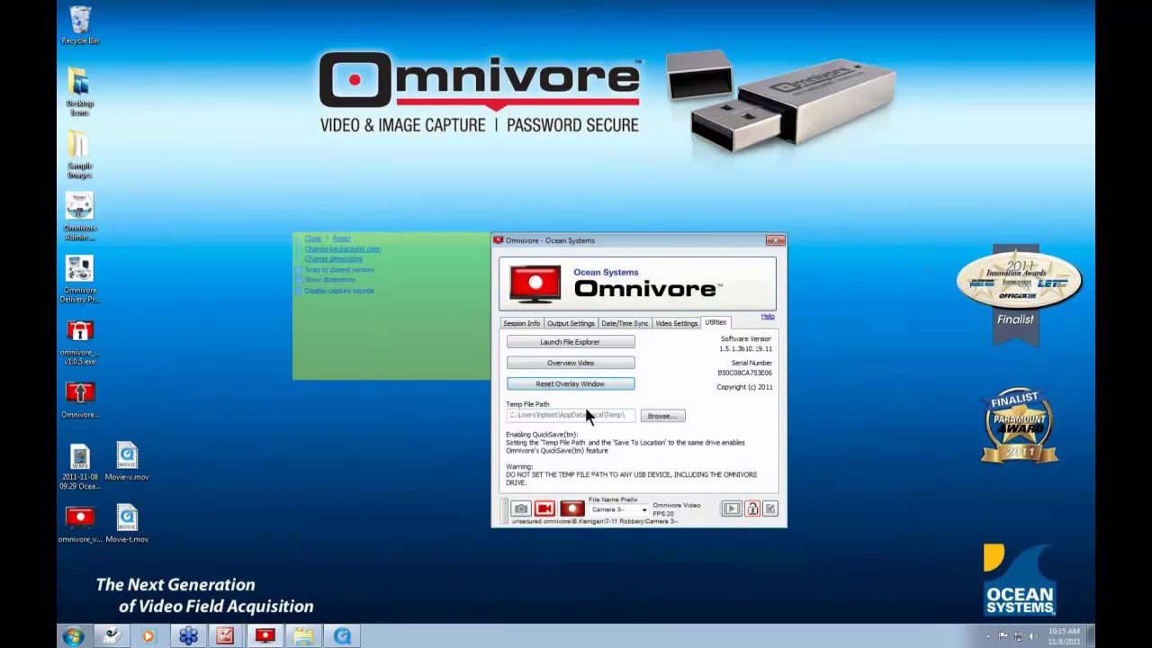
{"action": "left_click", "coordinate": [297, 250]}
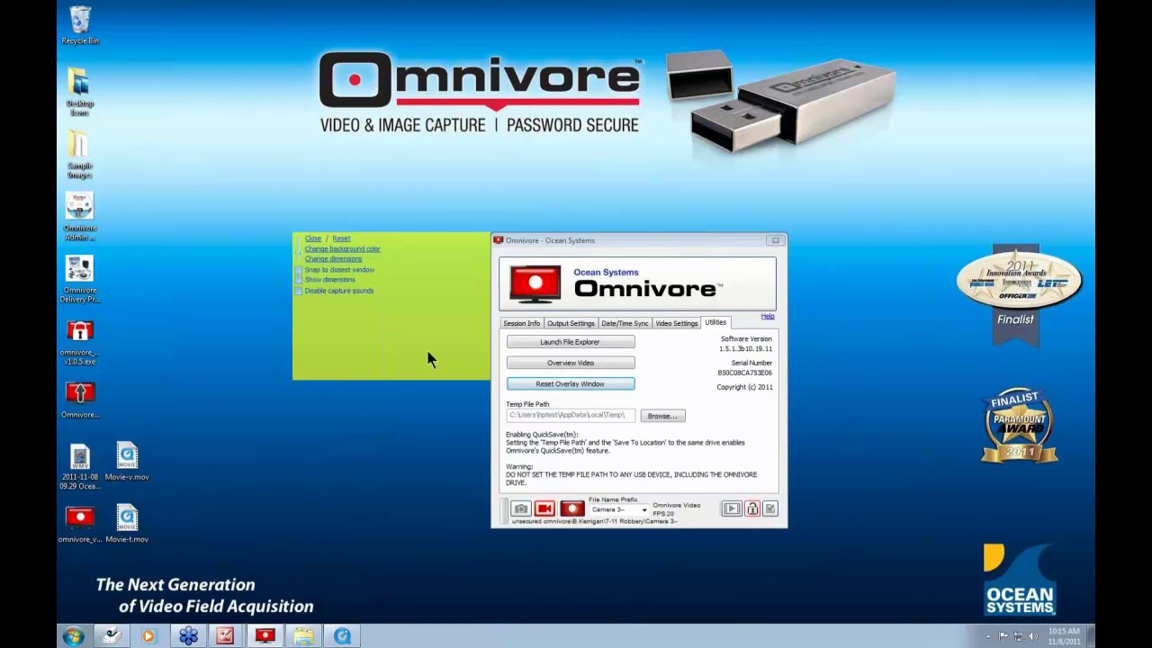
{"action": "left_click", "coordinate": [313, 239]}
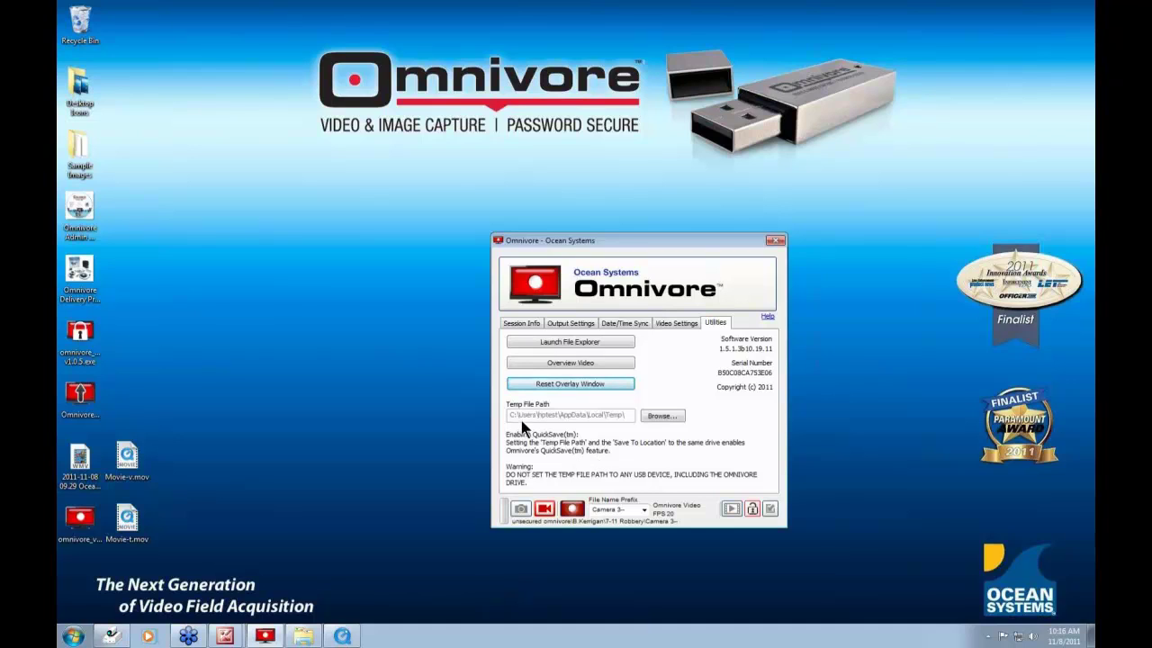
- Set the QuickSave temp file path to Local Disk (C:)
{"action": "left_click", "coordinate": [666, 418]}
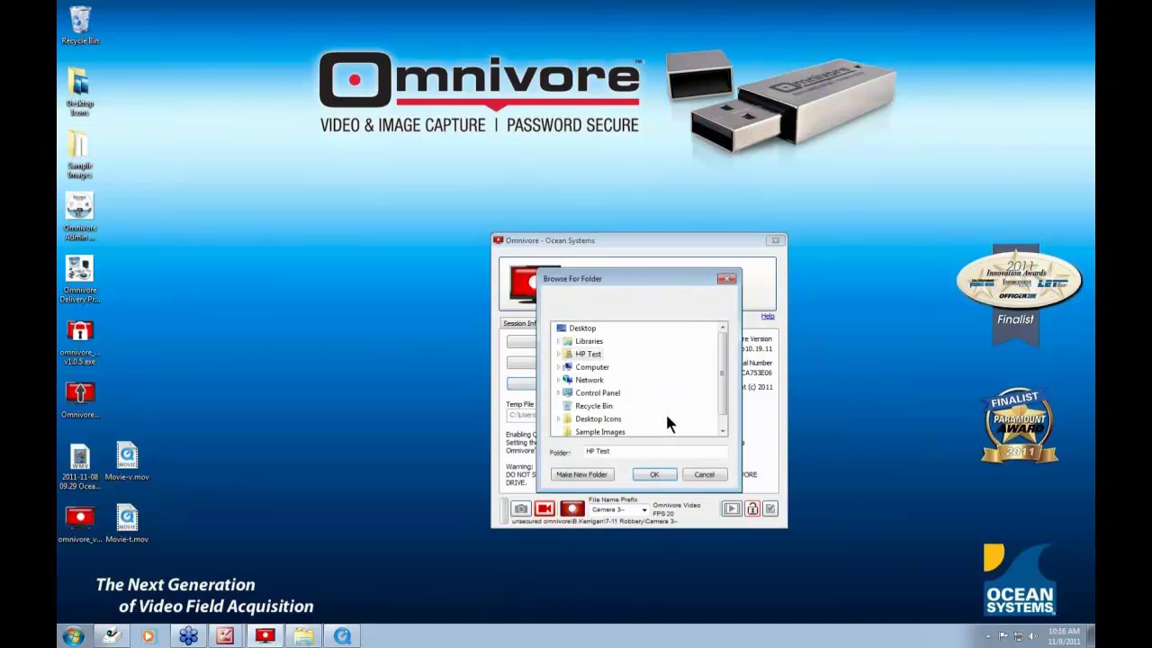
{"action": "left_click", "coordinate": [558, 367]}
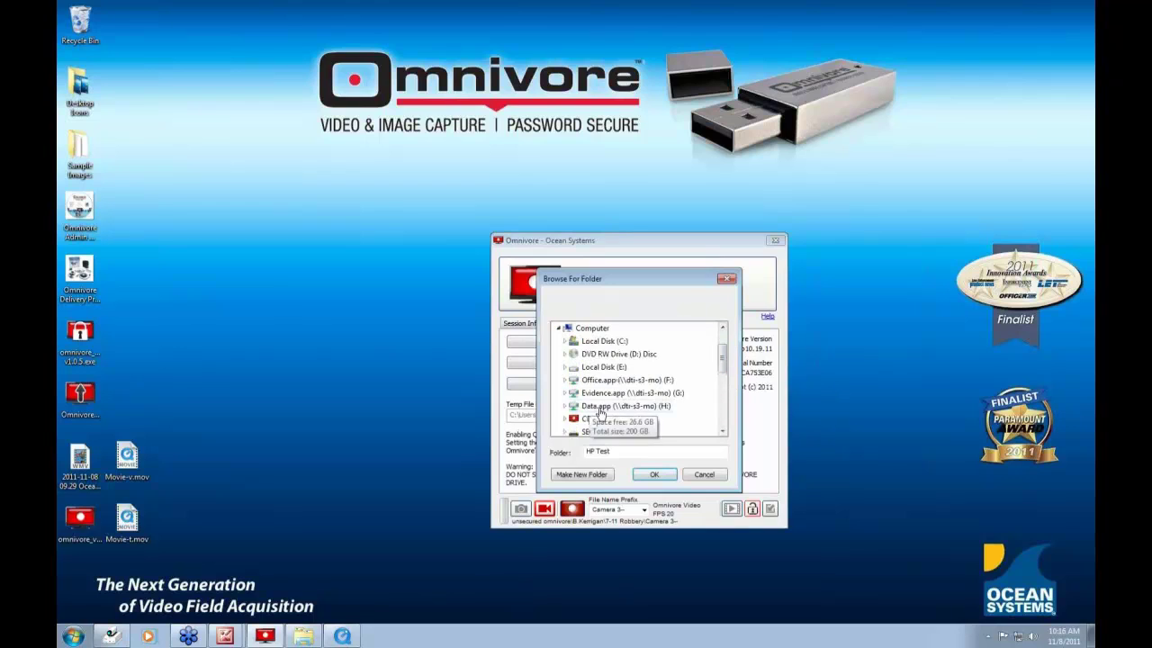
{"action": "left_click", "coordinate": [600, 342]}
{"action": "left_click", "coordinate": [656, 474]}
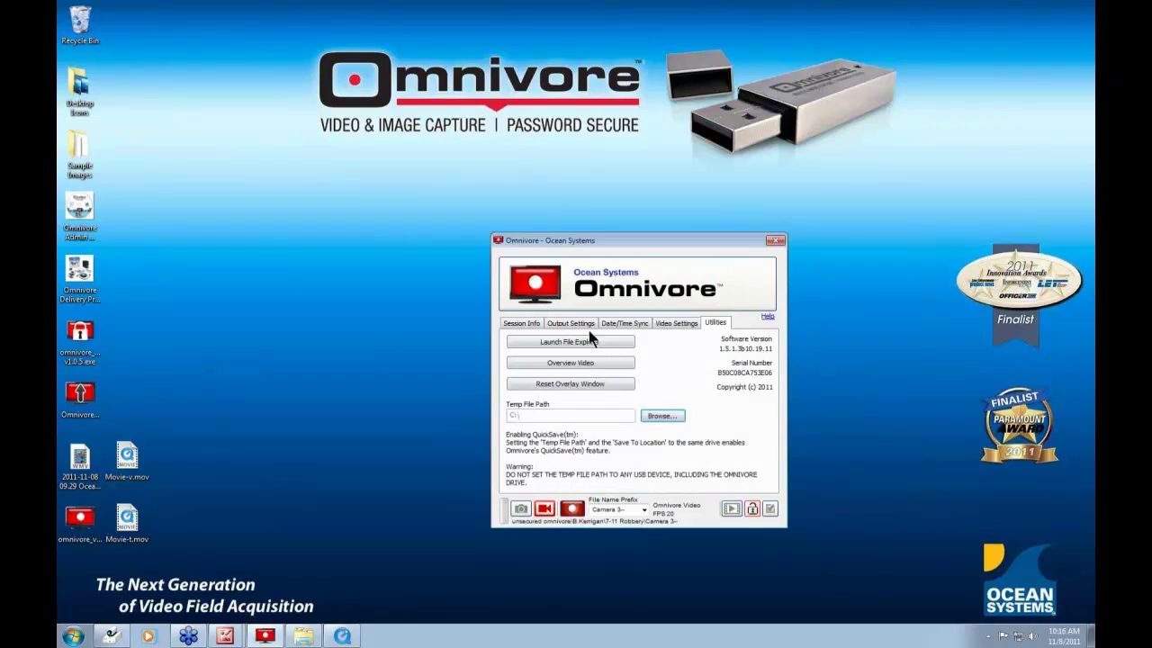
- In Output Settings, save to My Computer with the root path set to Local Disk (C:)
{"action": "left_click", "coordinate": [589, 328]}
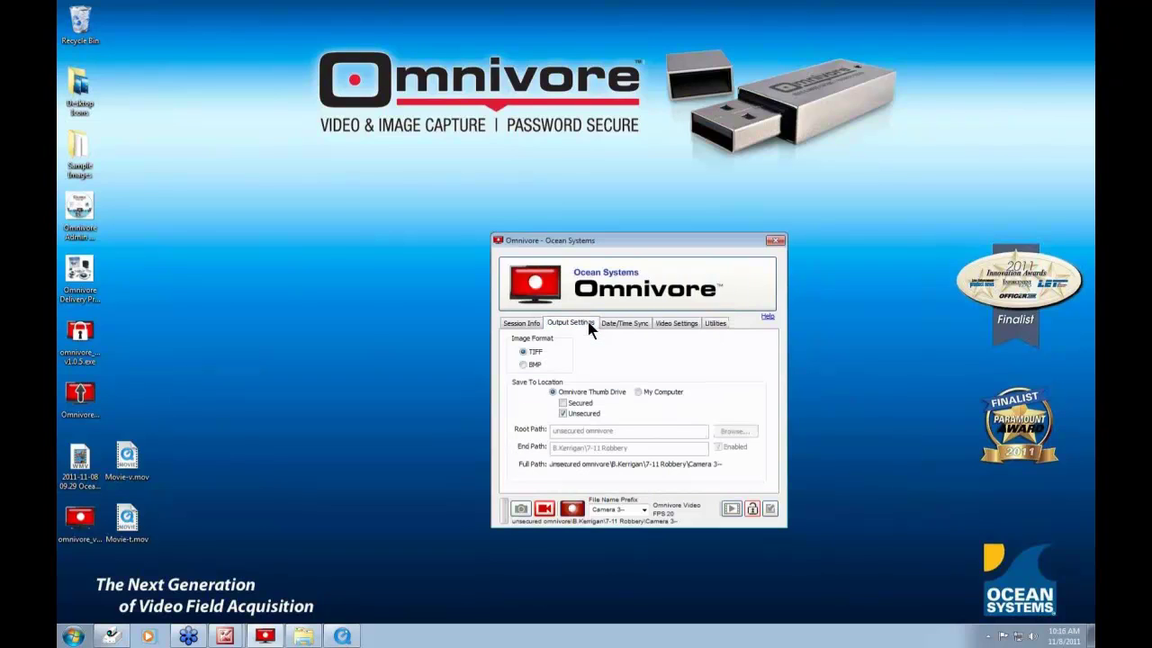
{"action": "left_click", "coordinate": [638, 392]}
{"action": "left_click", "coordinate": [724, 429]}
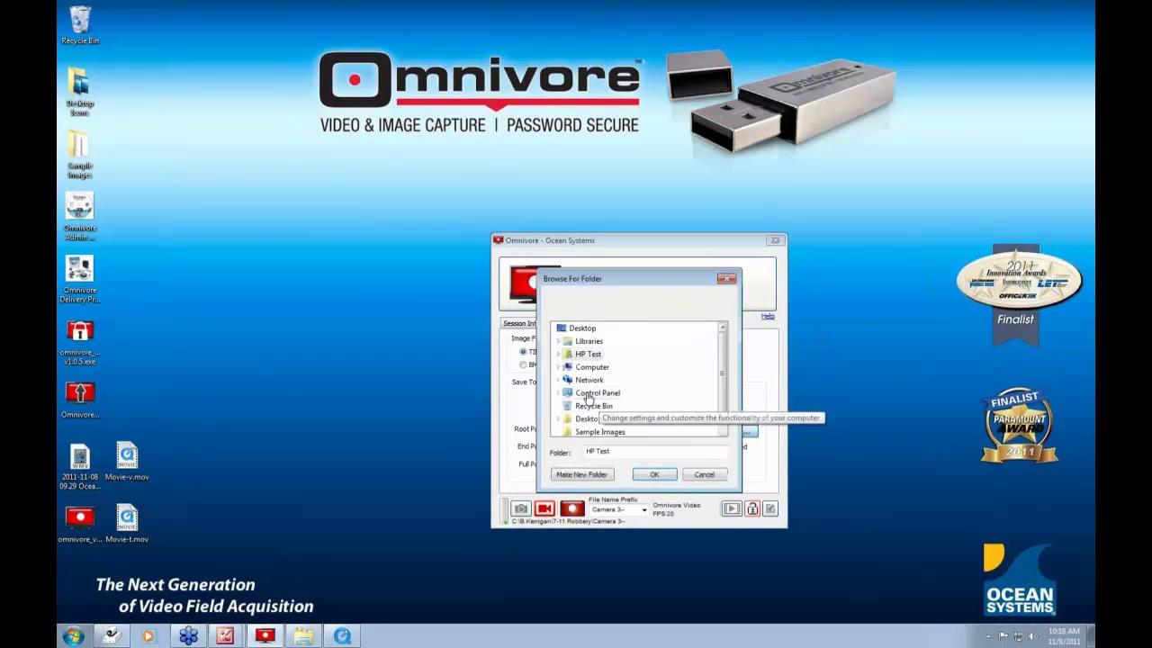
{"action": "left_click", "coordinate": [559, 367]}
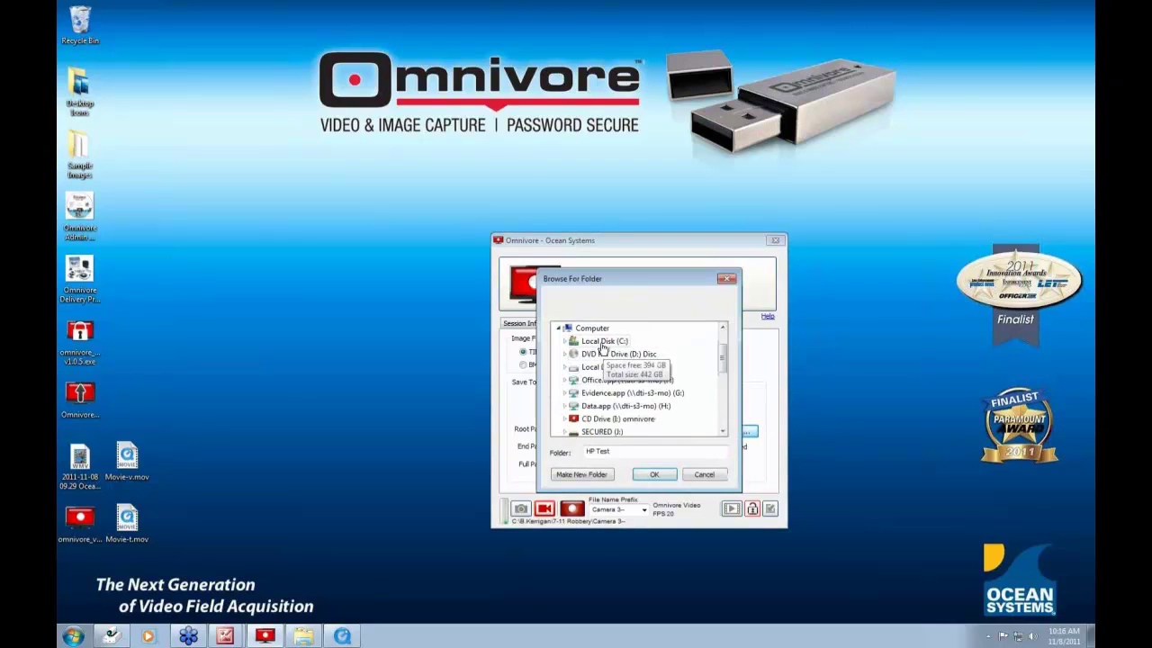
{"action": "left_click", "coordinate": [602, 342]}
{"action": "left_click", "coordinate": [655, 474]}
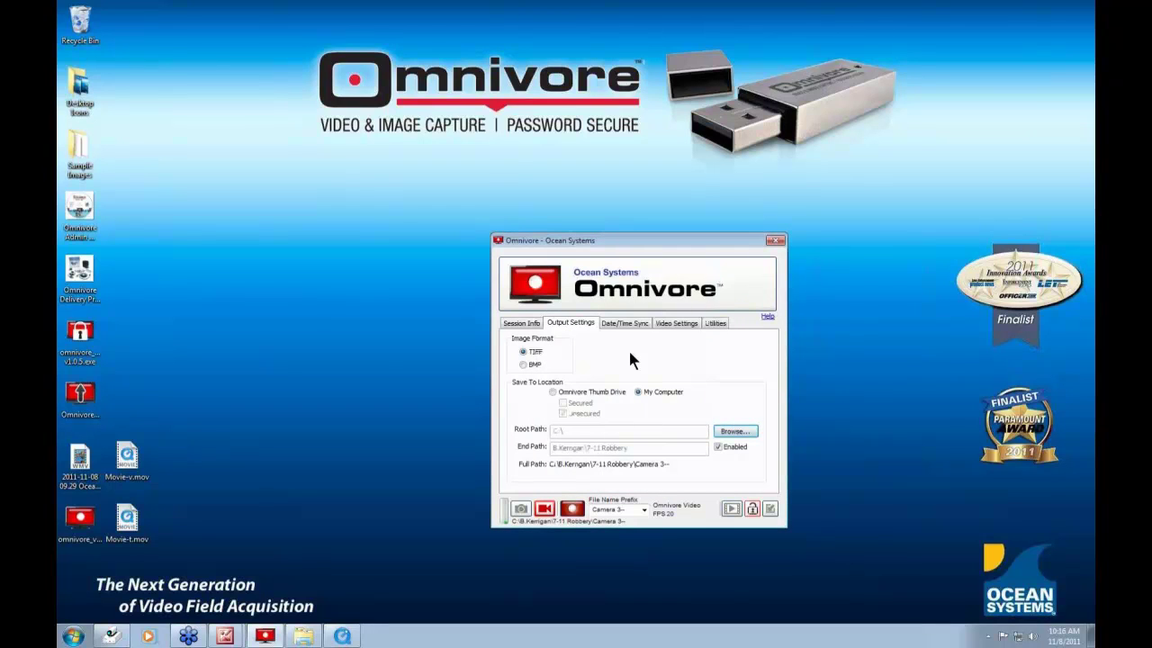
- Return to the Session Info page showing the 7-11 Robbery case details
{"action": "left_click", "coordinate": [715, 323]}
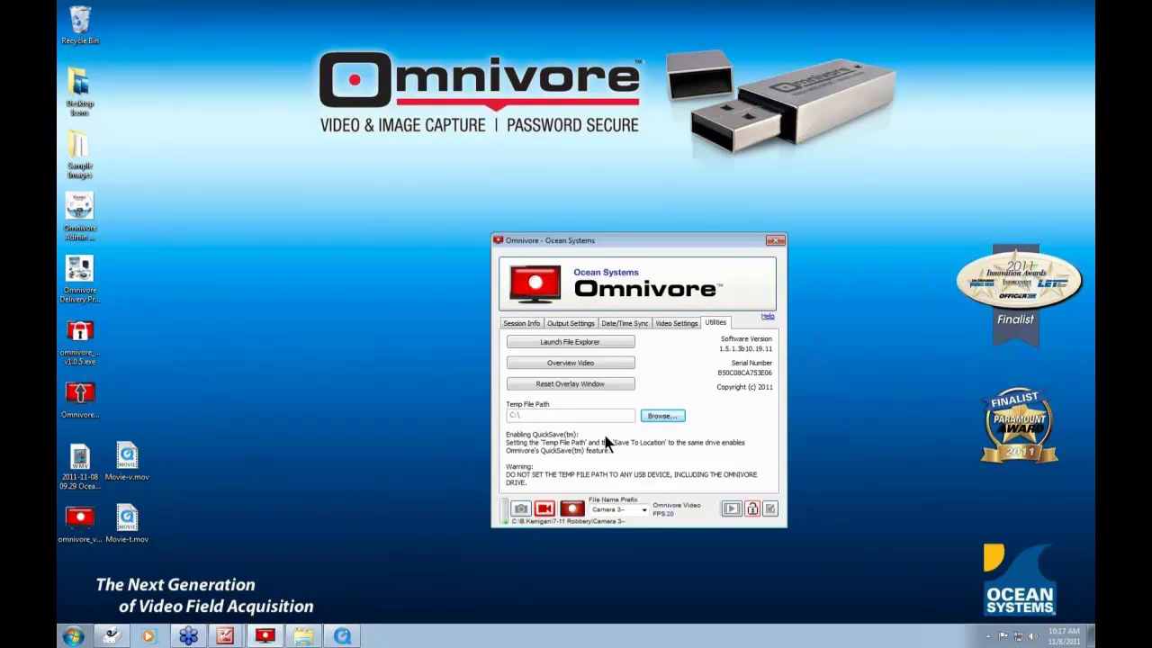
{"action": "left_click", "coordinate": [630, 325]}
{"action": "left_click", "coordinate": [559, 326]}
{"action": "left_click", "coordinate": [522, 324]}
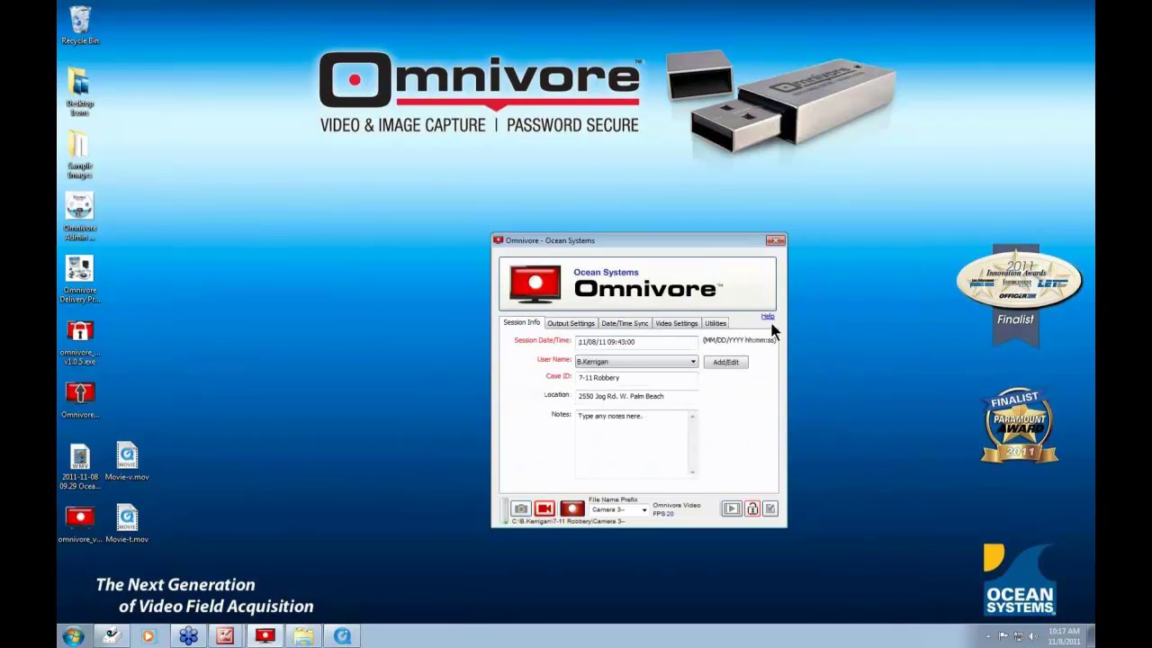
{"action": "left_click_drag", "start_coordinate": [694, 231], "coordinate": [828, 217]}
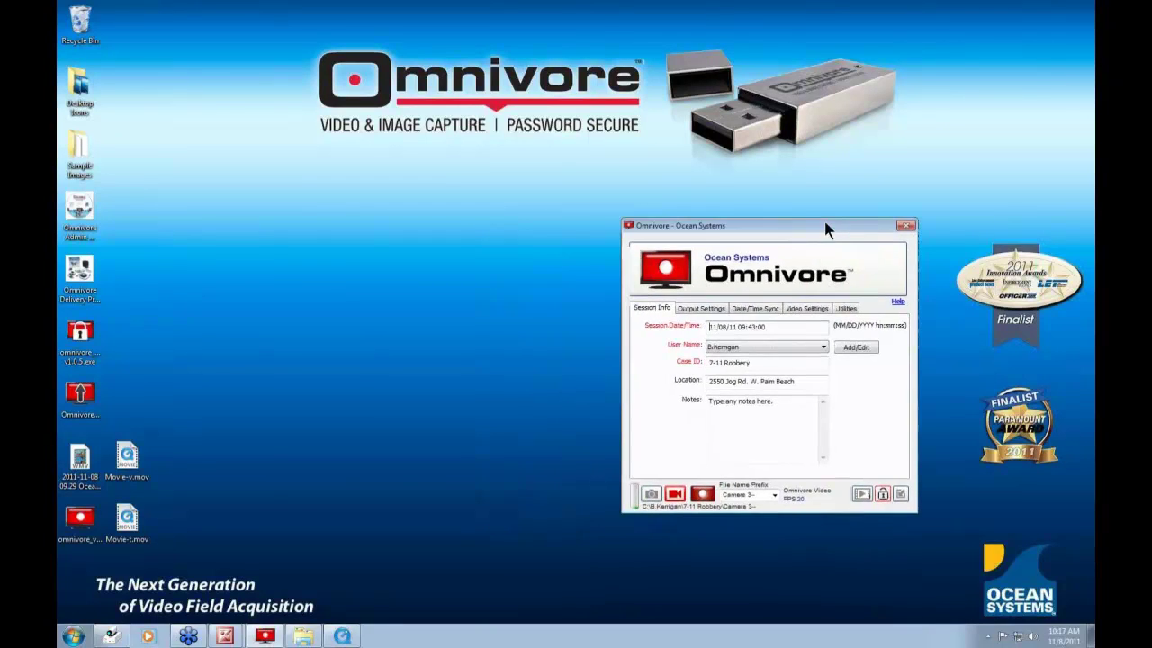
{"action": "left_click", "coordinate": [902, 304]}
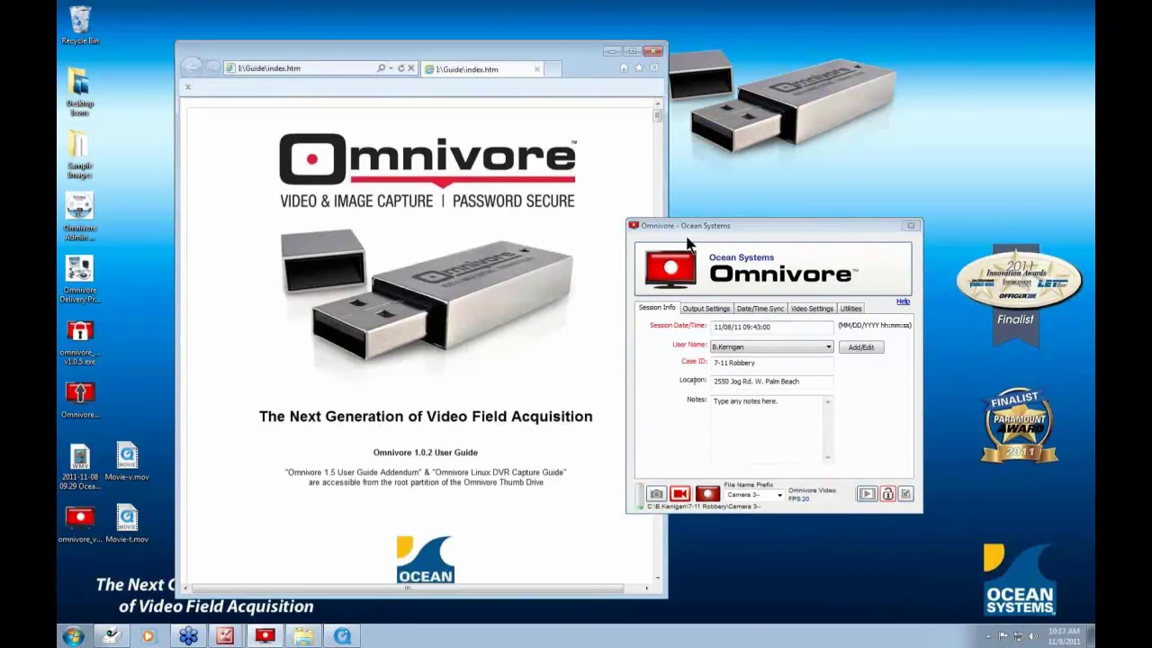
{"action": "left_click_drag", "start_coordinate": [690, 236], "coordinate": [756, 252]}
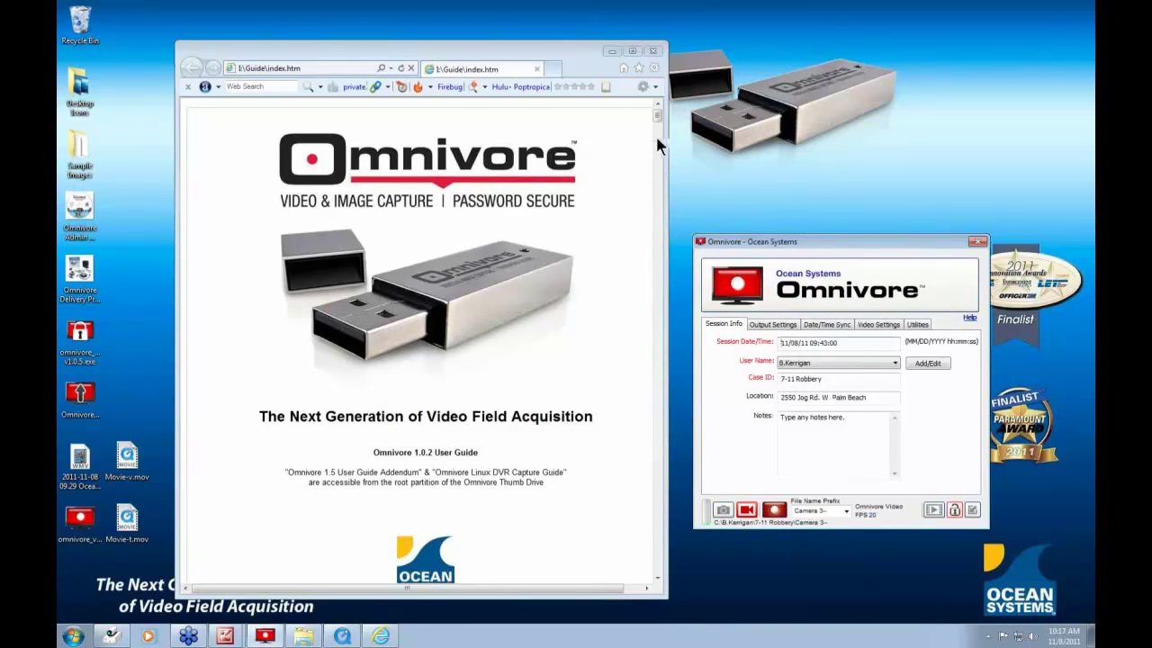
{"action": "scroll", "coordinate": [656, 264], "scroll_direction": "down", "scroll_amount": 15}
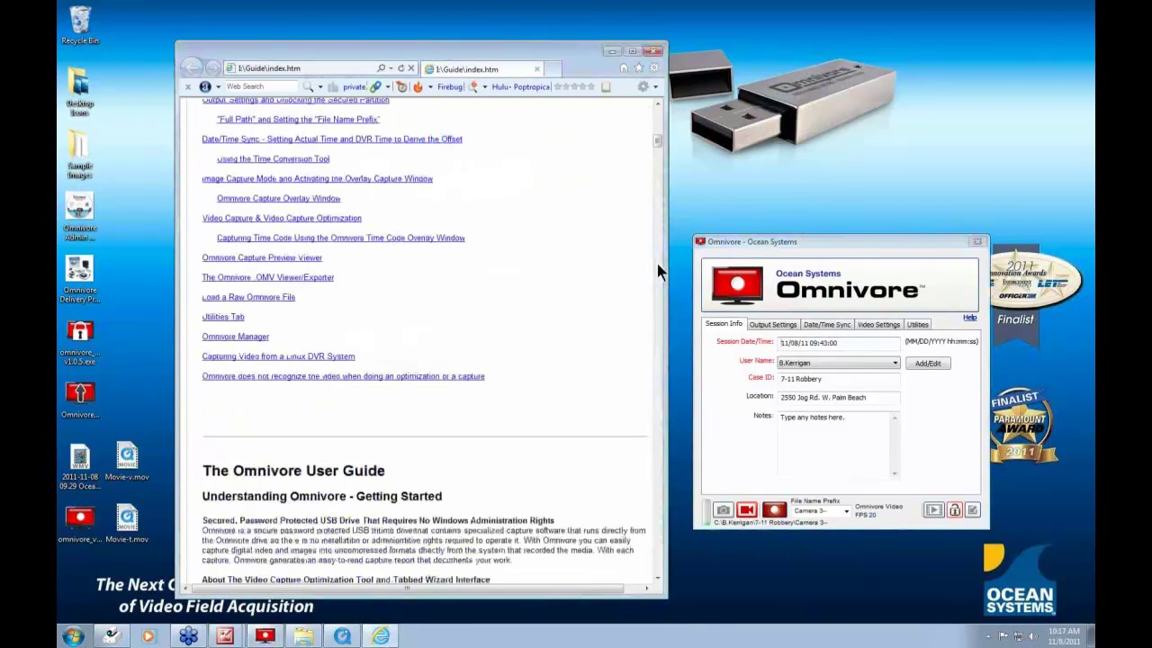
{"action": "scroll", "coordinate": [657, 264], "scroll_direction": "down", "scroll_amount": 10}
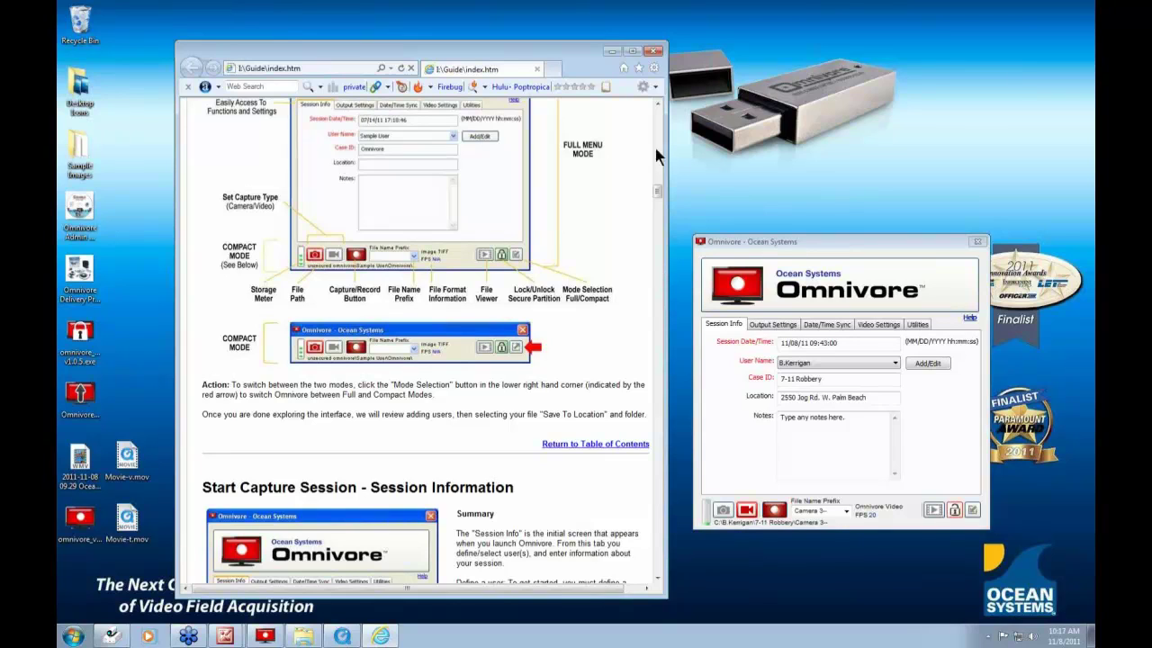
{"action": "left_click", "coordinate": [654, 50]}
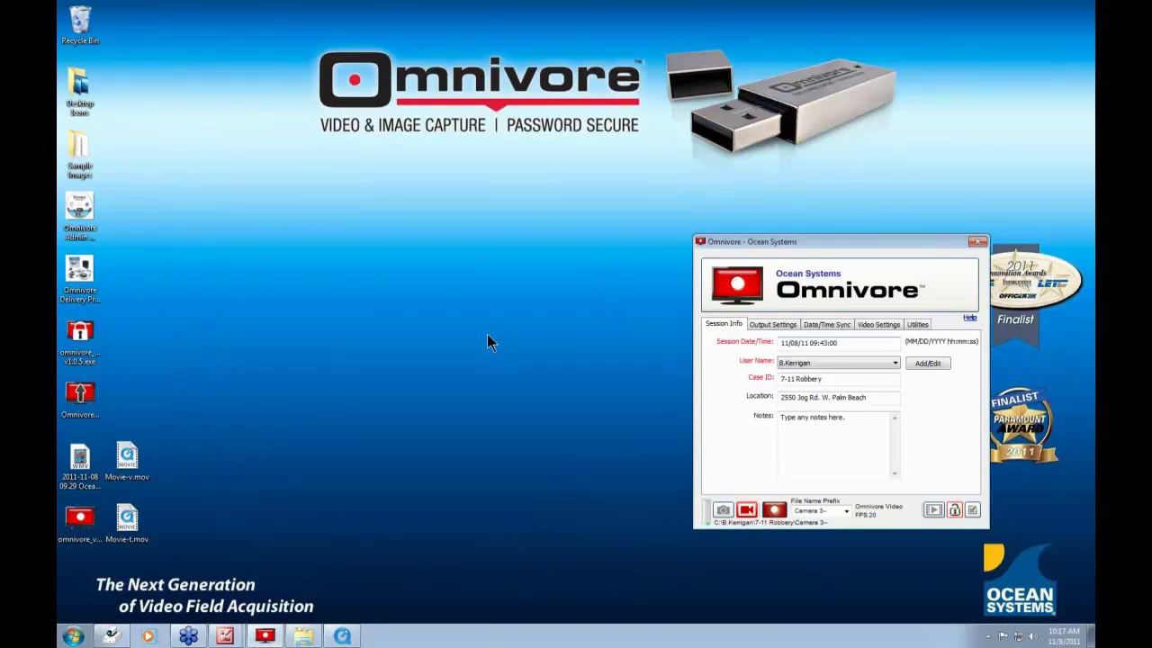
- Open Explorer with Win+E and show the contents of CD Drive (I:) omnivore
{"action": "key", "text": "super+e"}
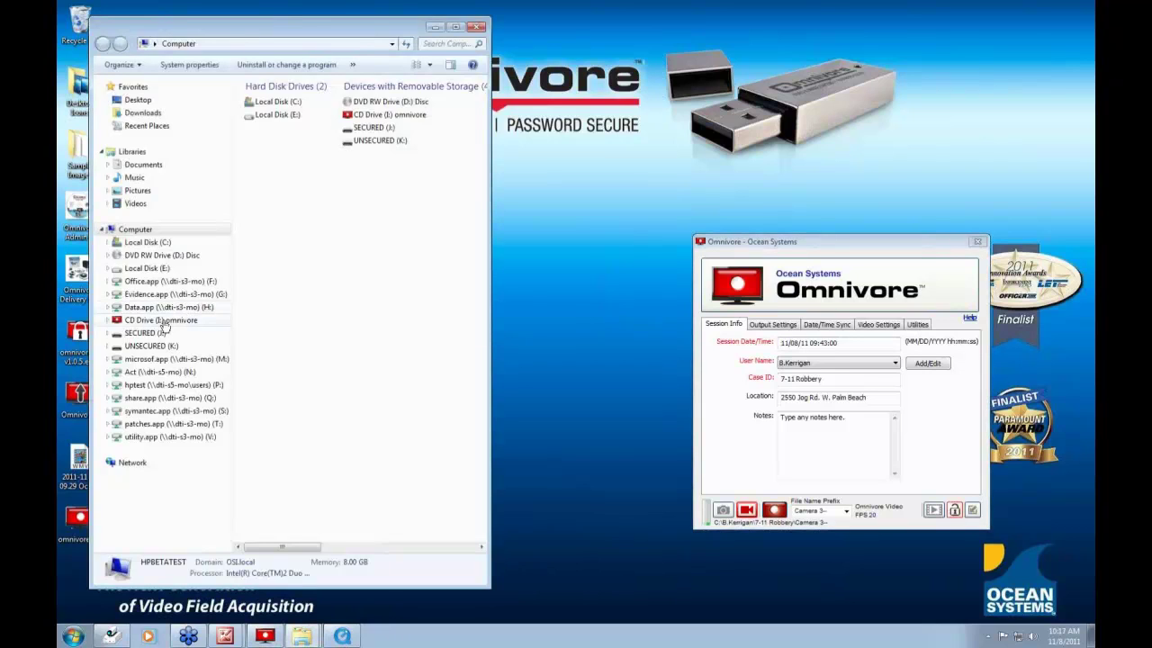
{"action": "left_click", "coordinate": [158, 320]}
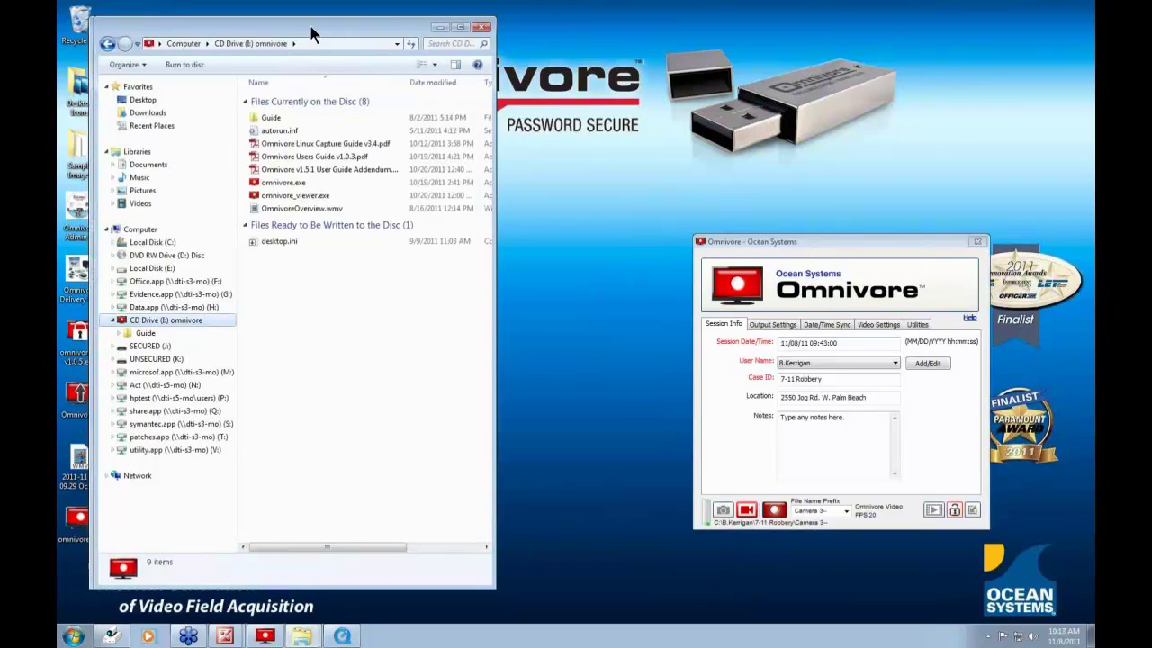
{"action": "left_click_drag", "start_coordinate": [309, 26], "coordinate": [446, 36]}
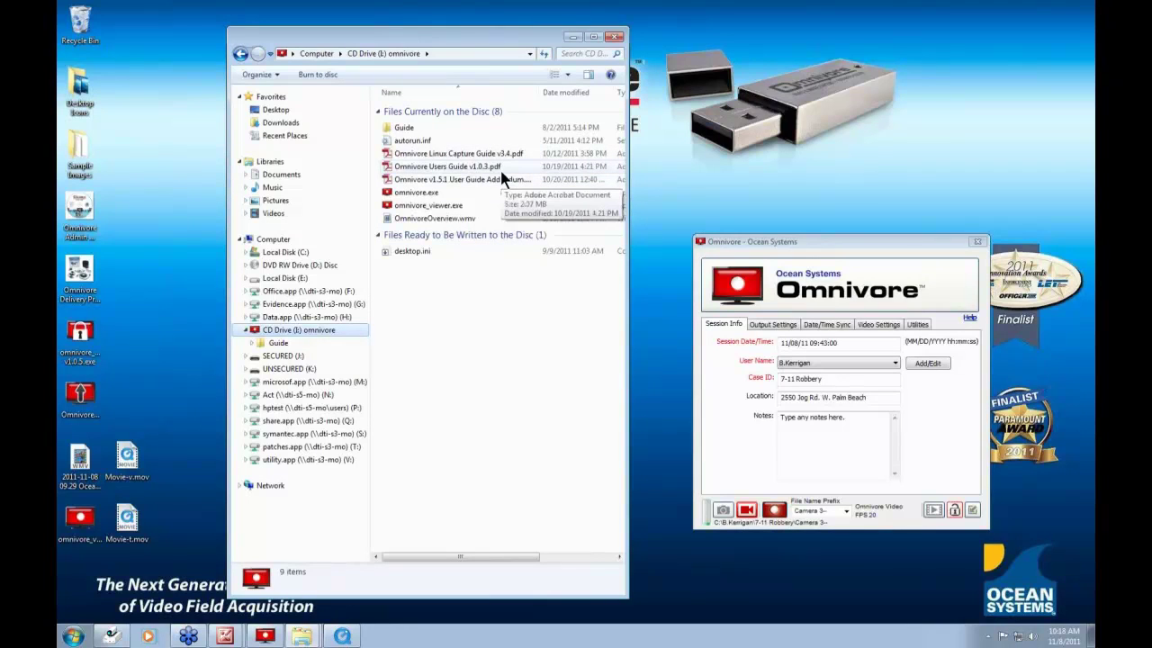
{"action": "double_click", "coordinate": [421, 153]}
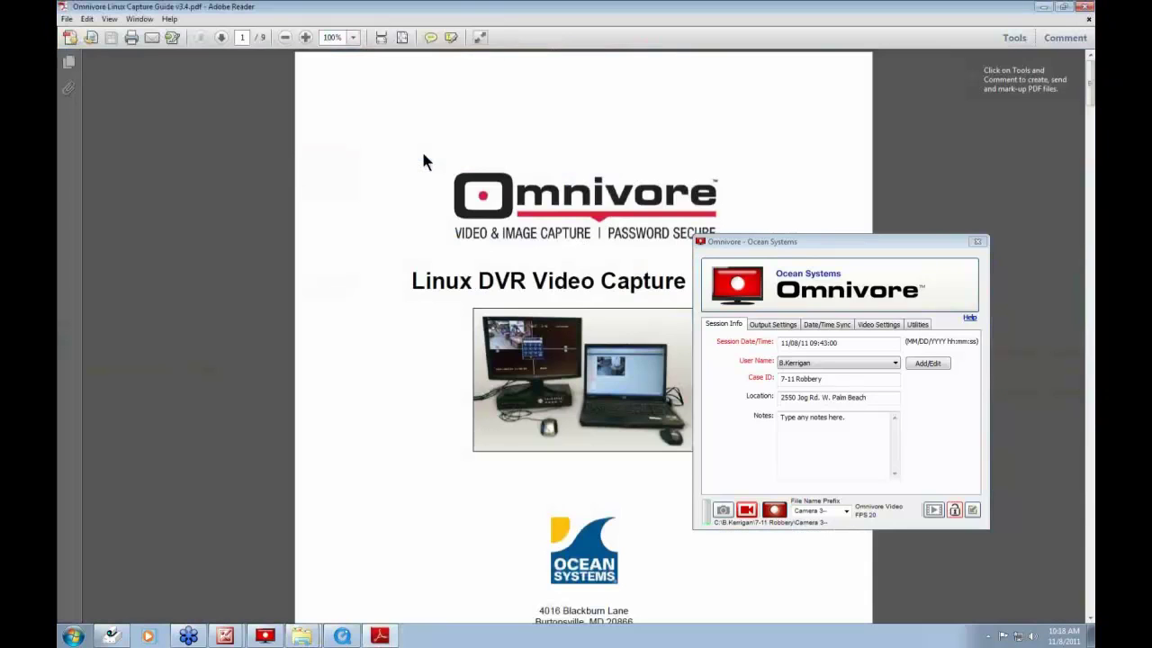
{"action": "left_click_drag", "start_coordinate": [857, 487], "coordinate": [849, 574]}
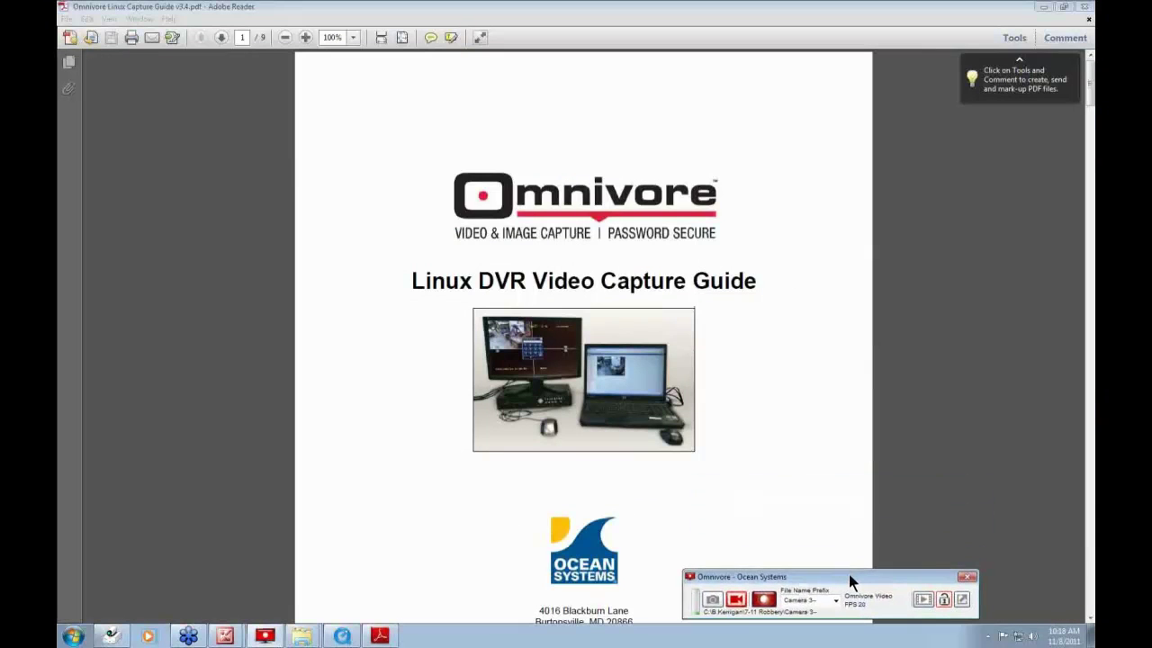
{"action": "left_click", "coordinate": [729, 365]}
{"action": "scroll", "coordinate": [749, 381], "scroll_direction": "down", "scroll_amount": 3}
{"action": "scroll", "coordinate": [748, 380], "scroll_direction": "down", "scroll_amount": 5}
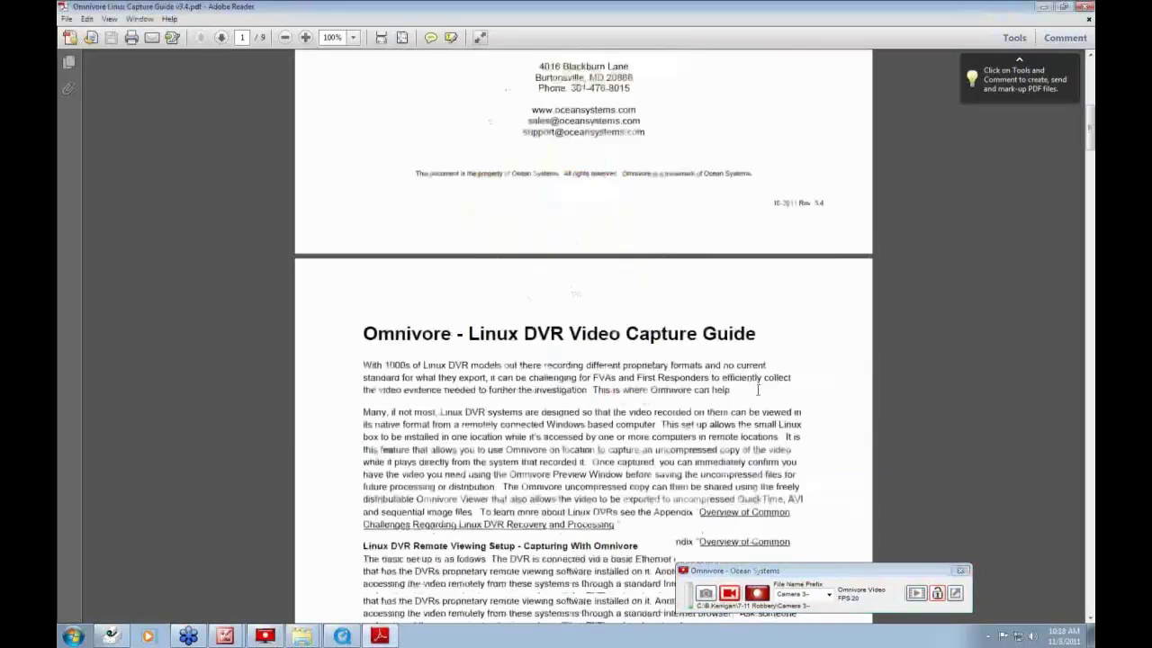
{"action": "scroll", "coordinate": [747, 387], "scroll_direction": "down", "scroll_amount": 10}
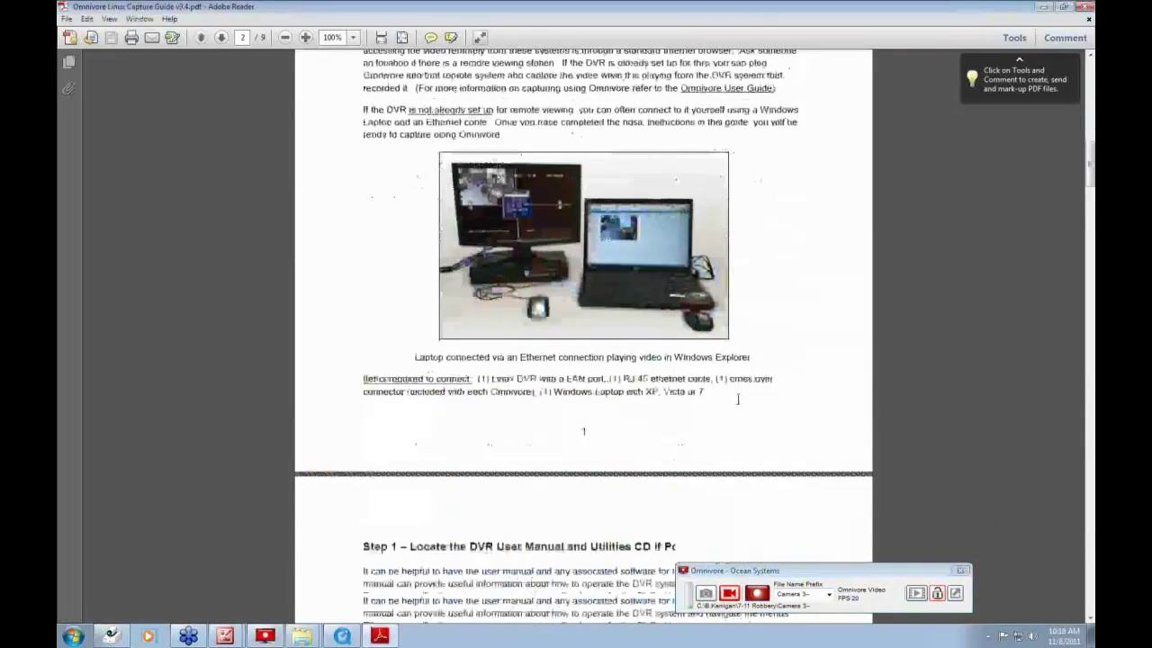
{"action": "scroll", "coordinate": [729, 405], "scroll_direction": "down", "scroll_amount": 15}
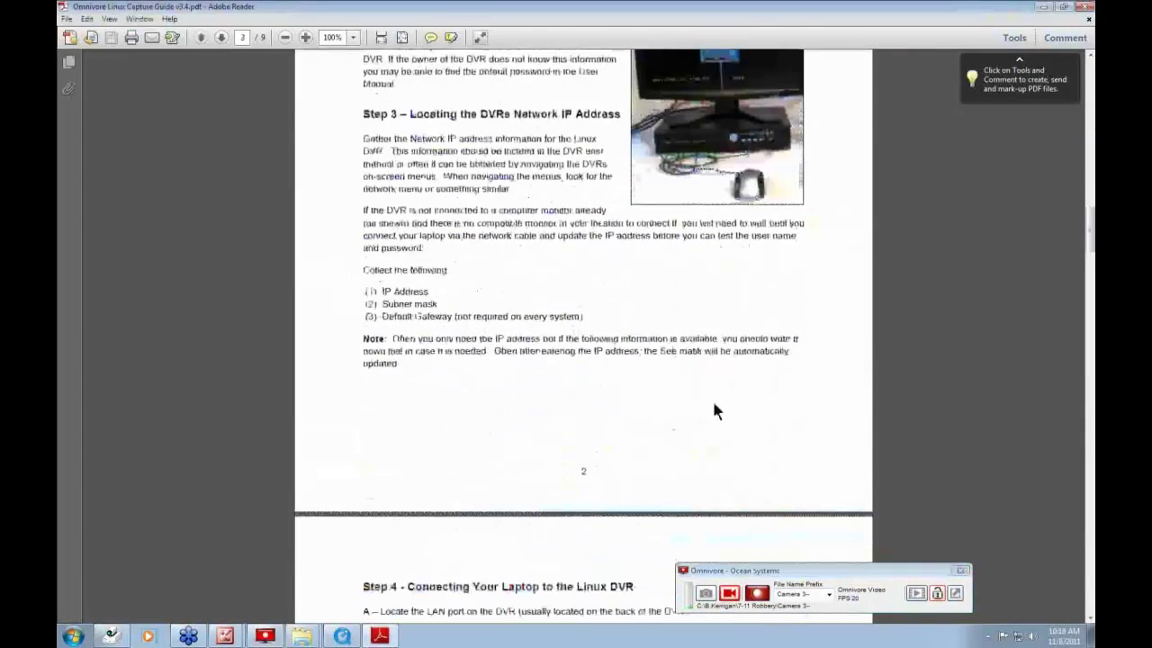
{"action": "scroll", "coordinate": [720, 418], "scroll_direction": "down", "scroll_amount": 15}
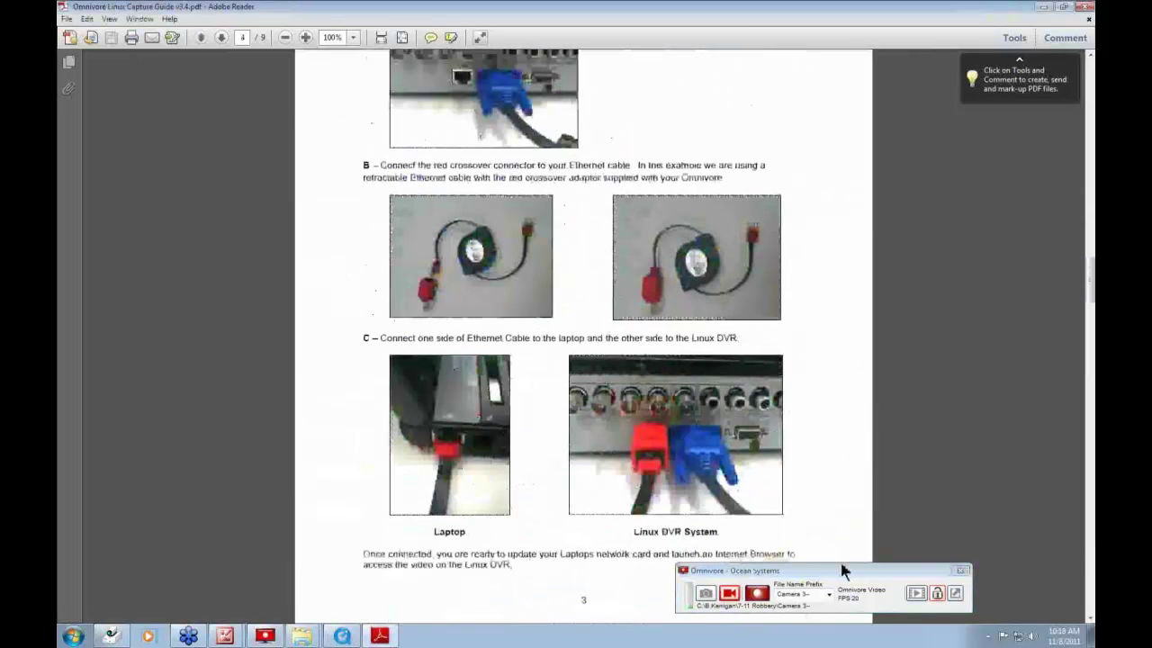
{"action": "left_click_drag", "start_coordinate": [844, 570], "coordinate": [756, 492]}
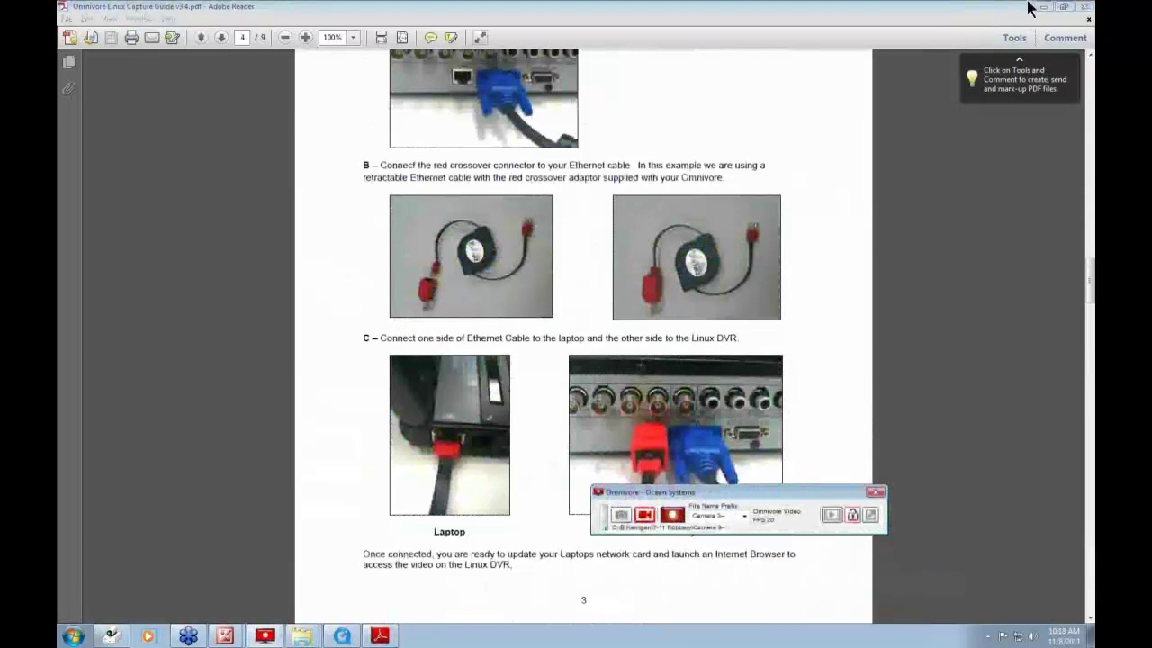
{"action": "left_click", "coordinate": [1085, 7]}
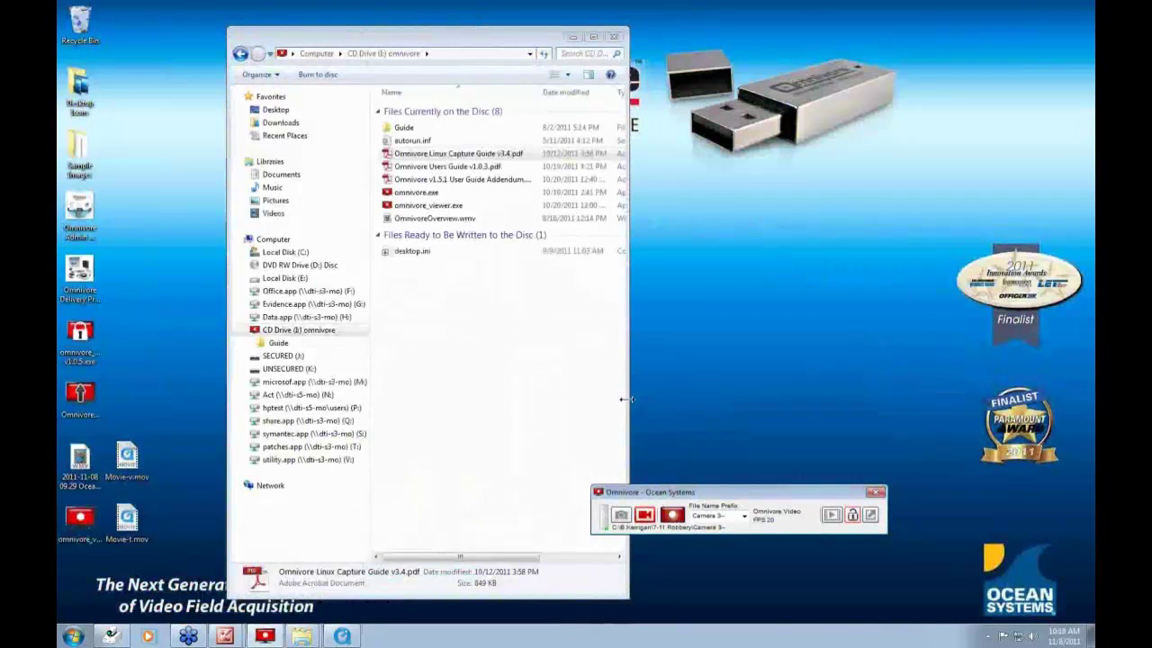
- Close the Explorer window, expand Omnivore to full mode, then quit Omnivore
{"action": "left_click", "coordinate": [613, 36]}
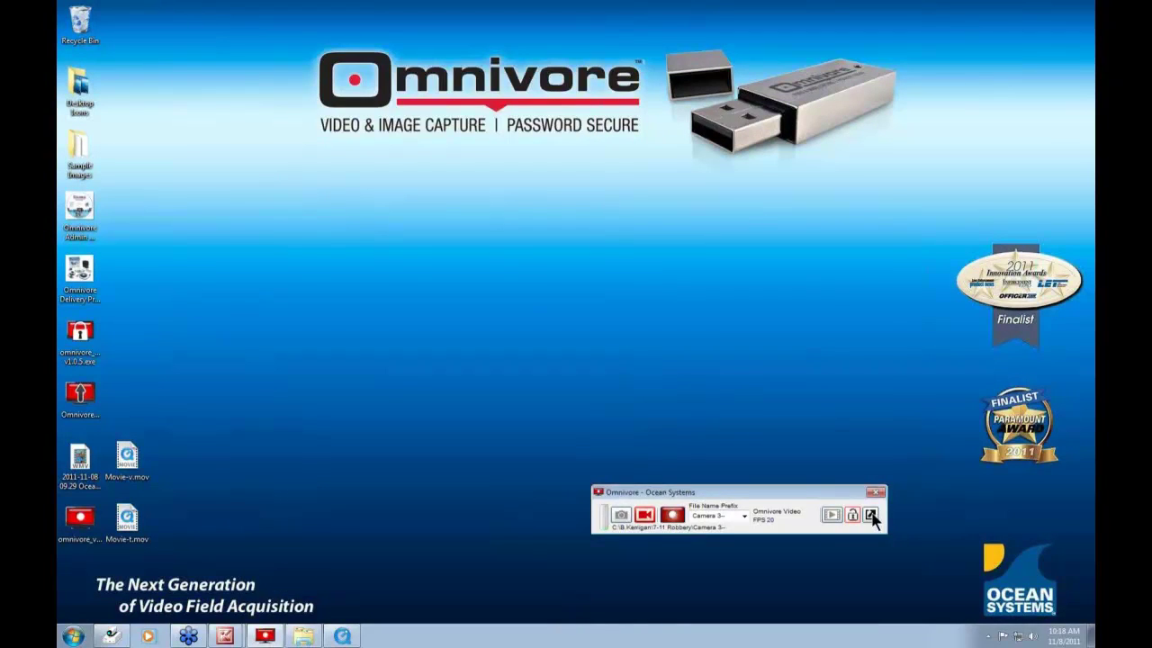
{"action": "left_click", "coordinate": [871, 515]}
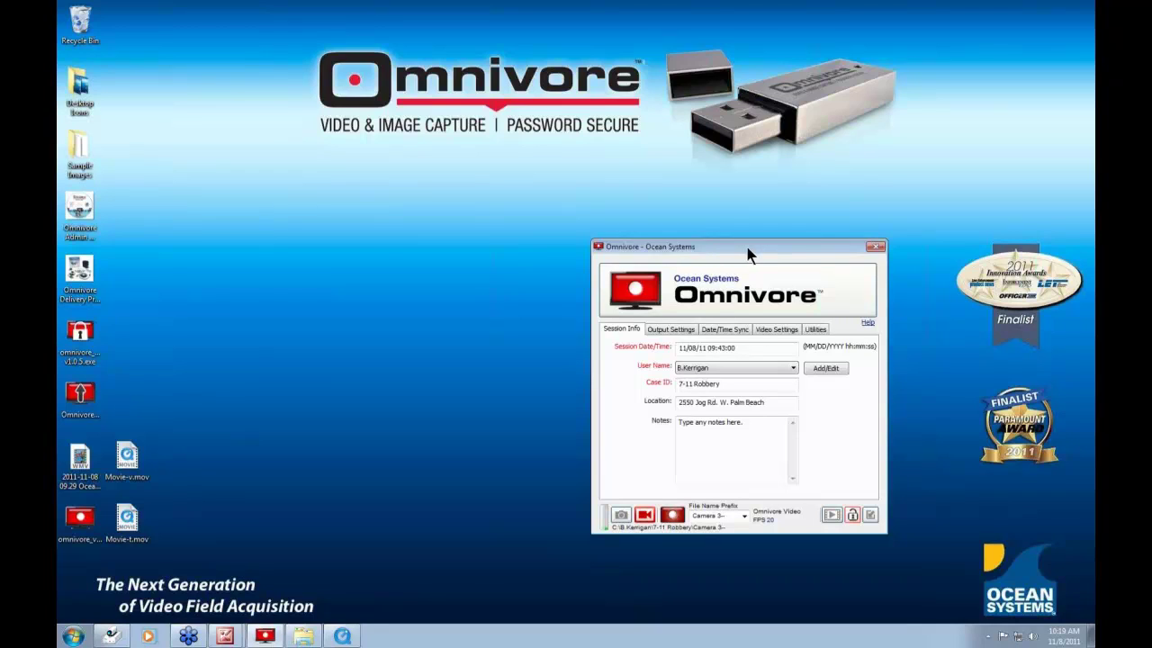
{"action": "left_click", "coordinate": [874, 246]}
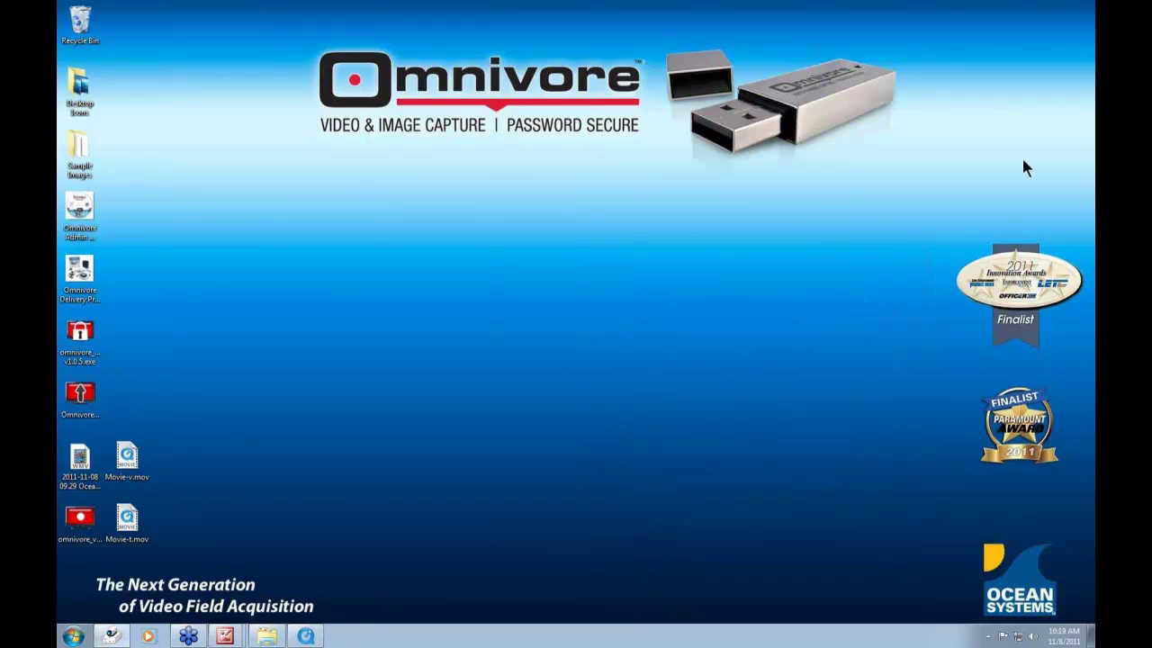